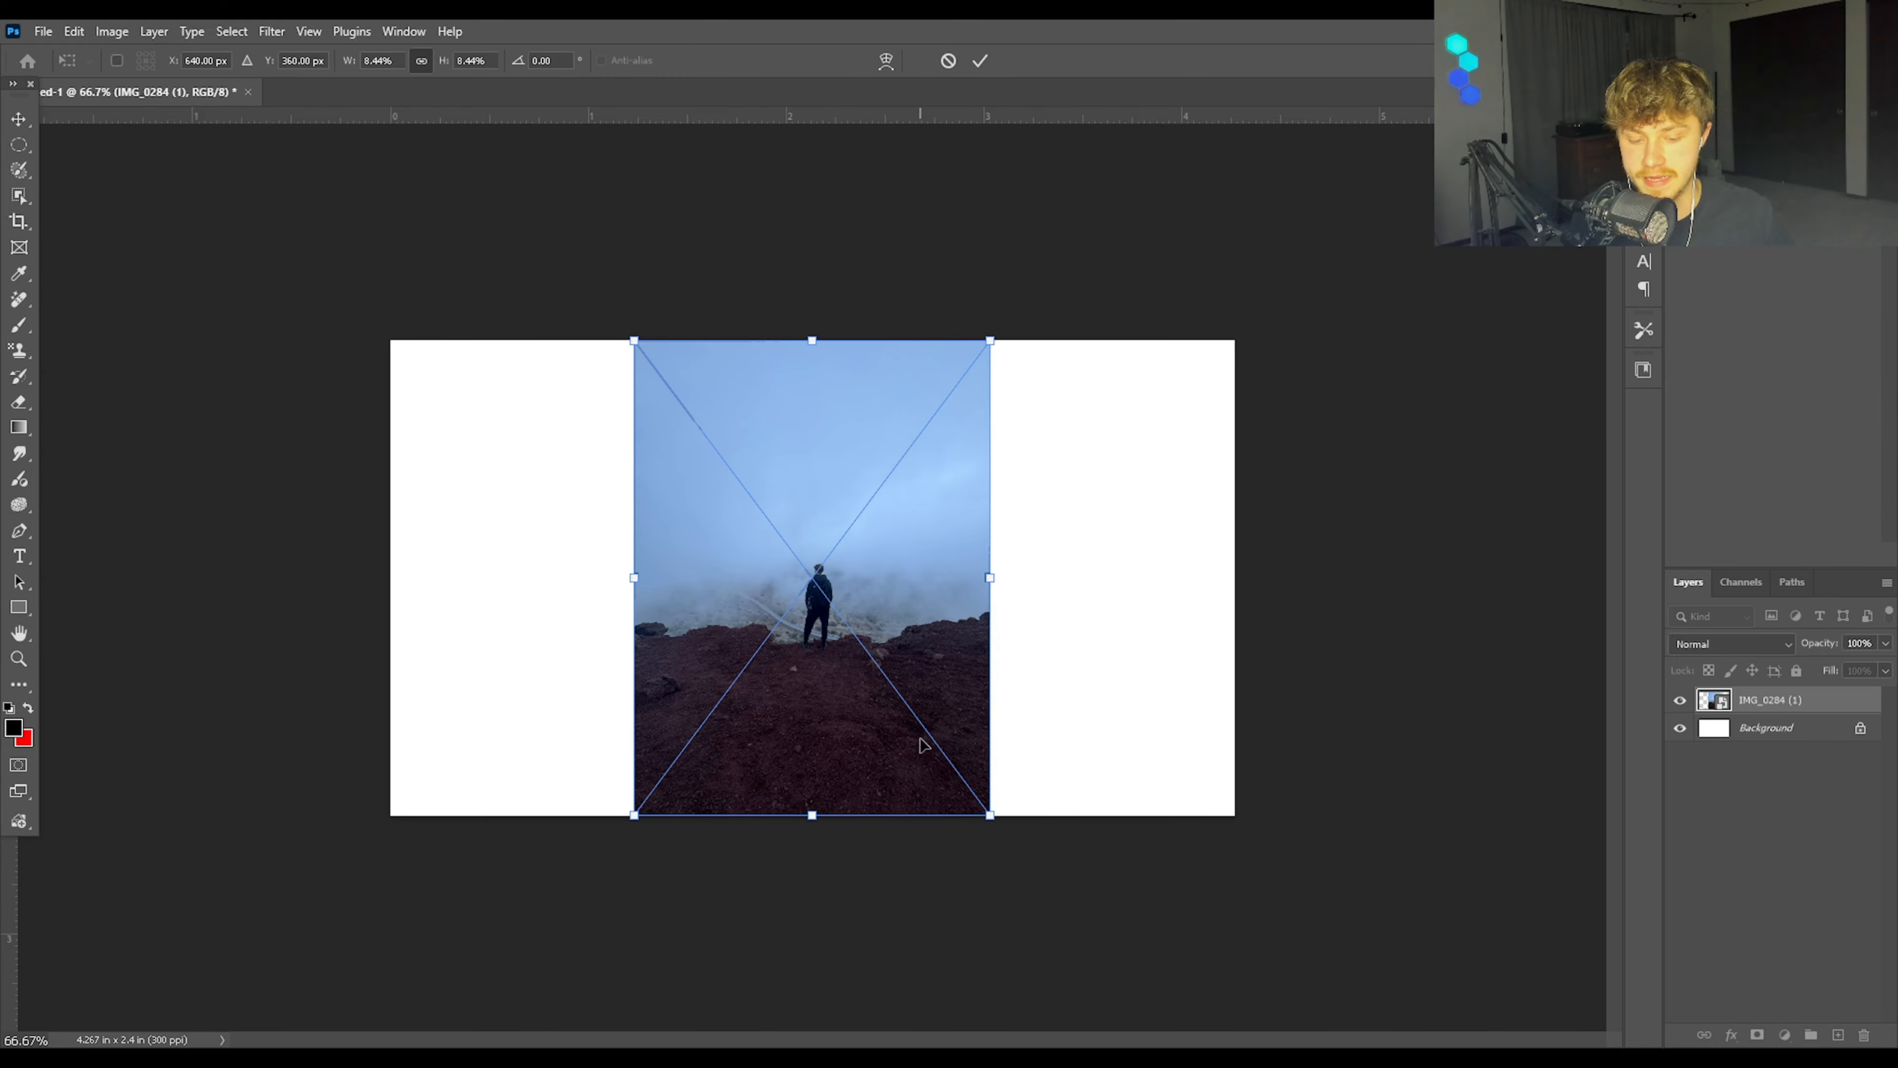
# Step: Enlarge the placed photo proportionally and reposition it to fill the whole canvas, with the man near the centre
pyautogui.click(982, 60)
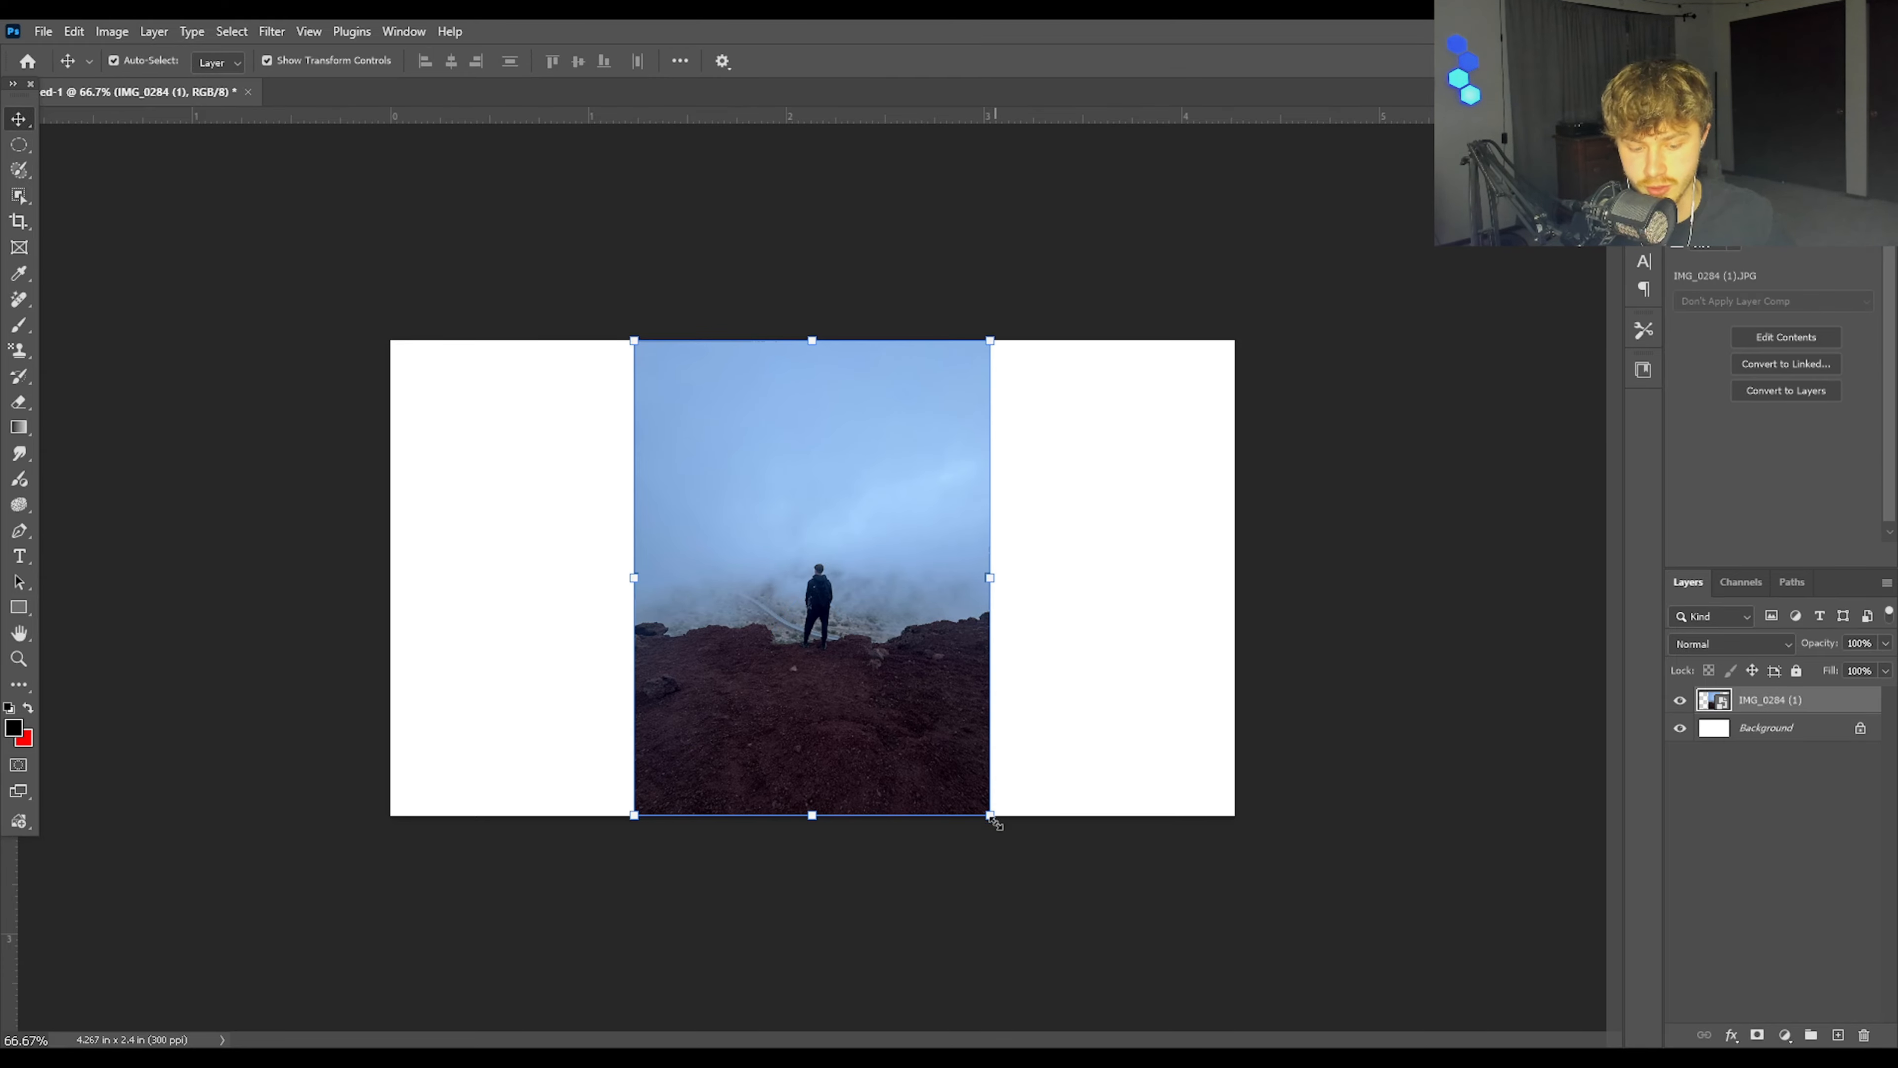
pyautogui.moveTo(992, 817); pyautogui.dragTo(1173, 912)
pyautogui.moveTo(940, 786); pyautogui.dragTo(859, 573)
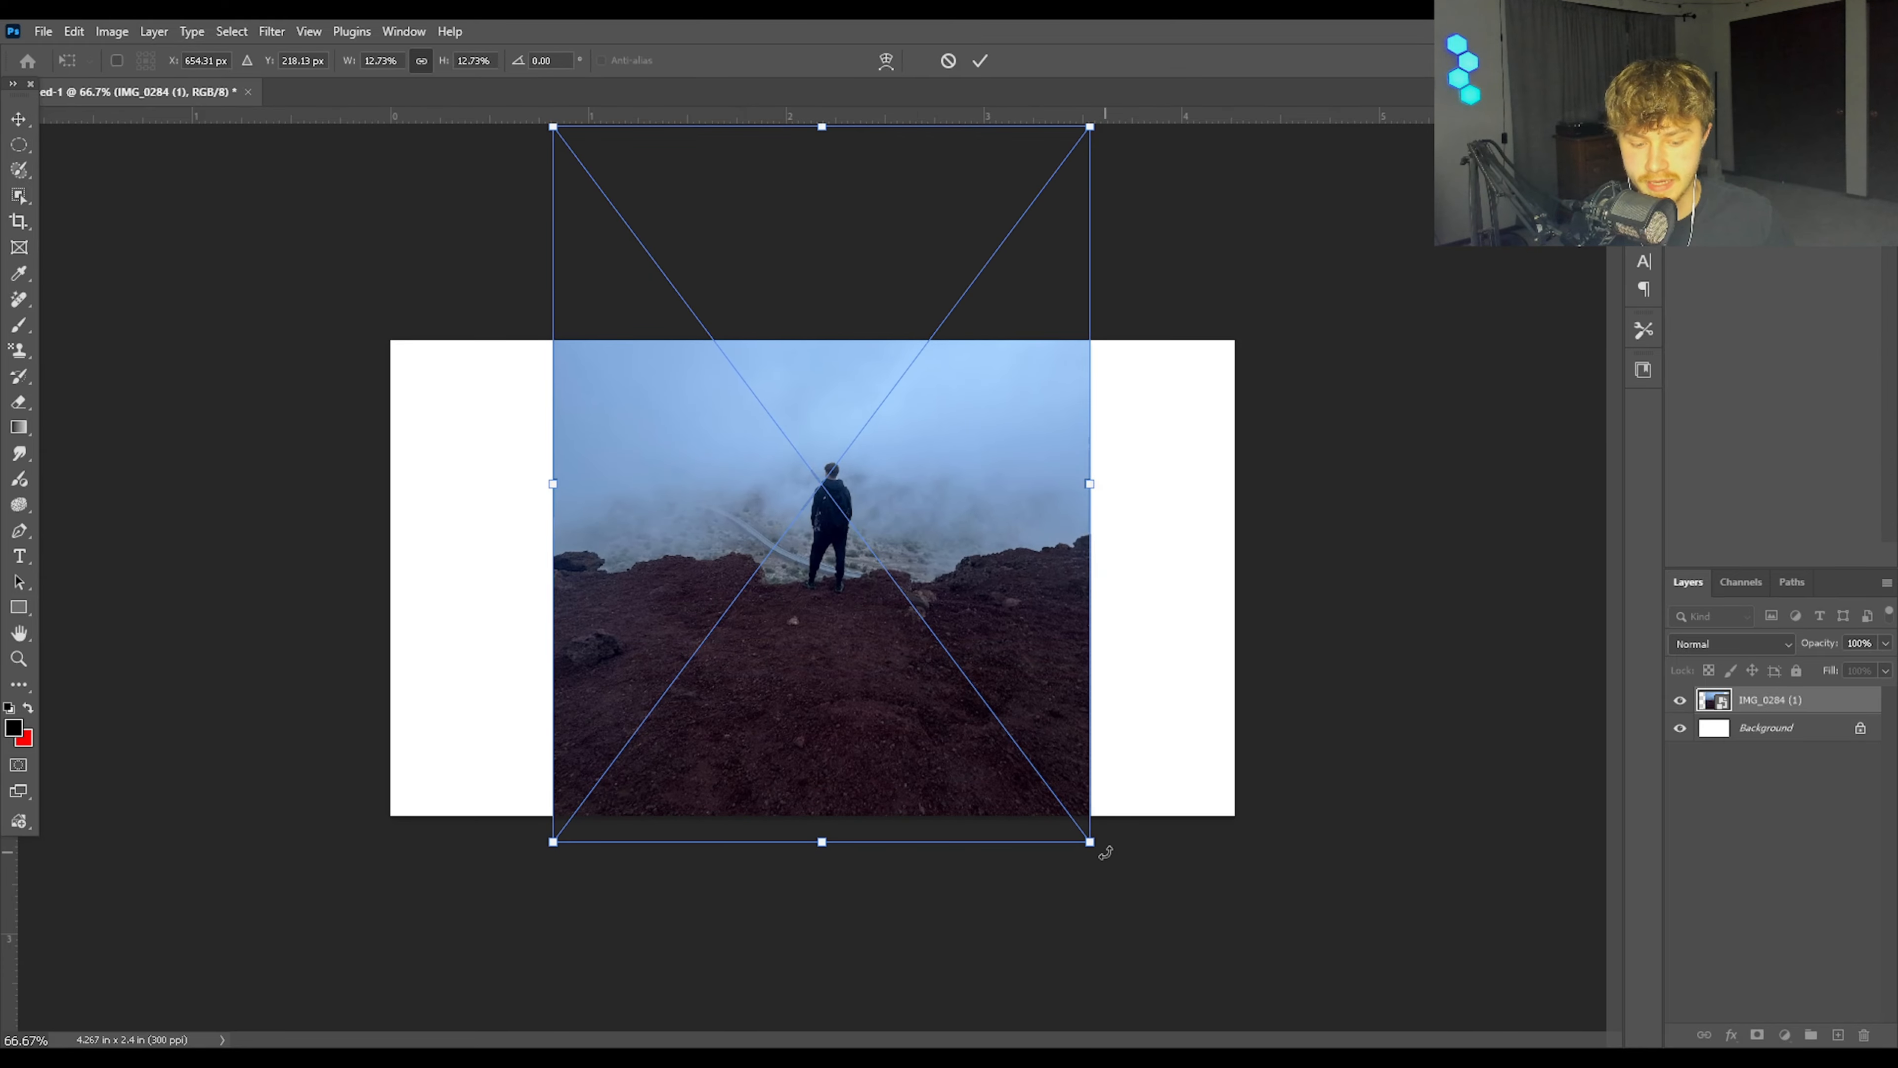
pyautogui.moveTo(1091, 842); pyautogui.dragTo(1245, 1046)
pyautogui.moveTo(864, 678); pyautogui.dragTo(778, 627)
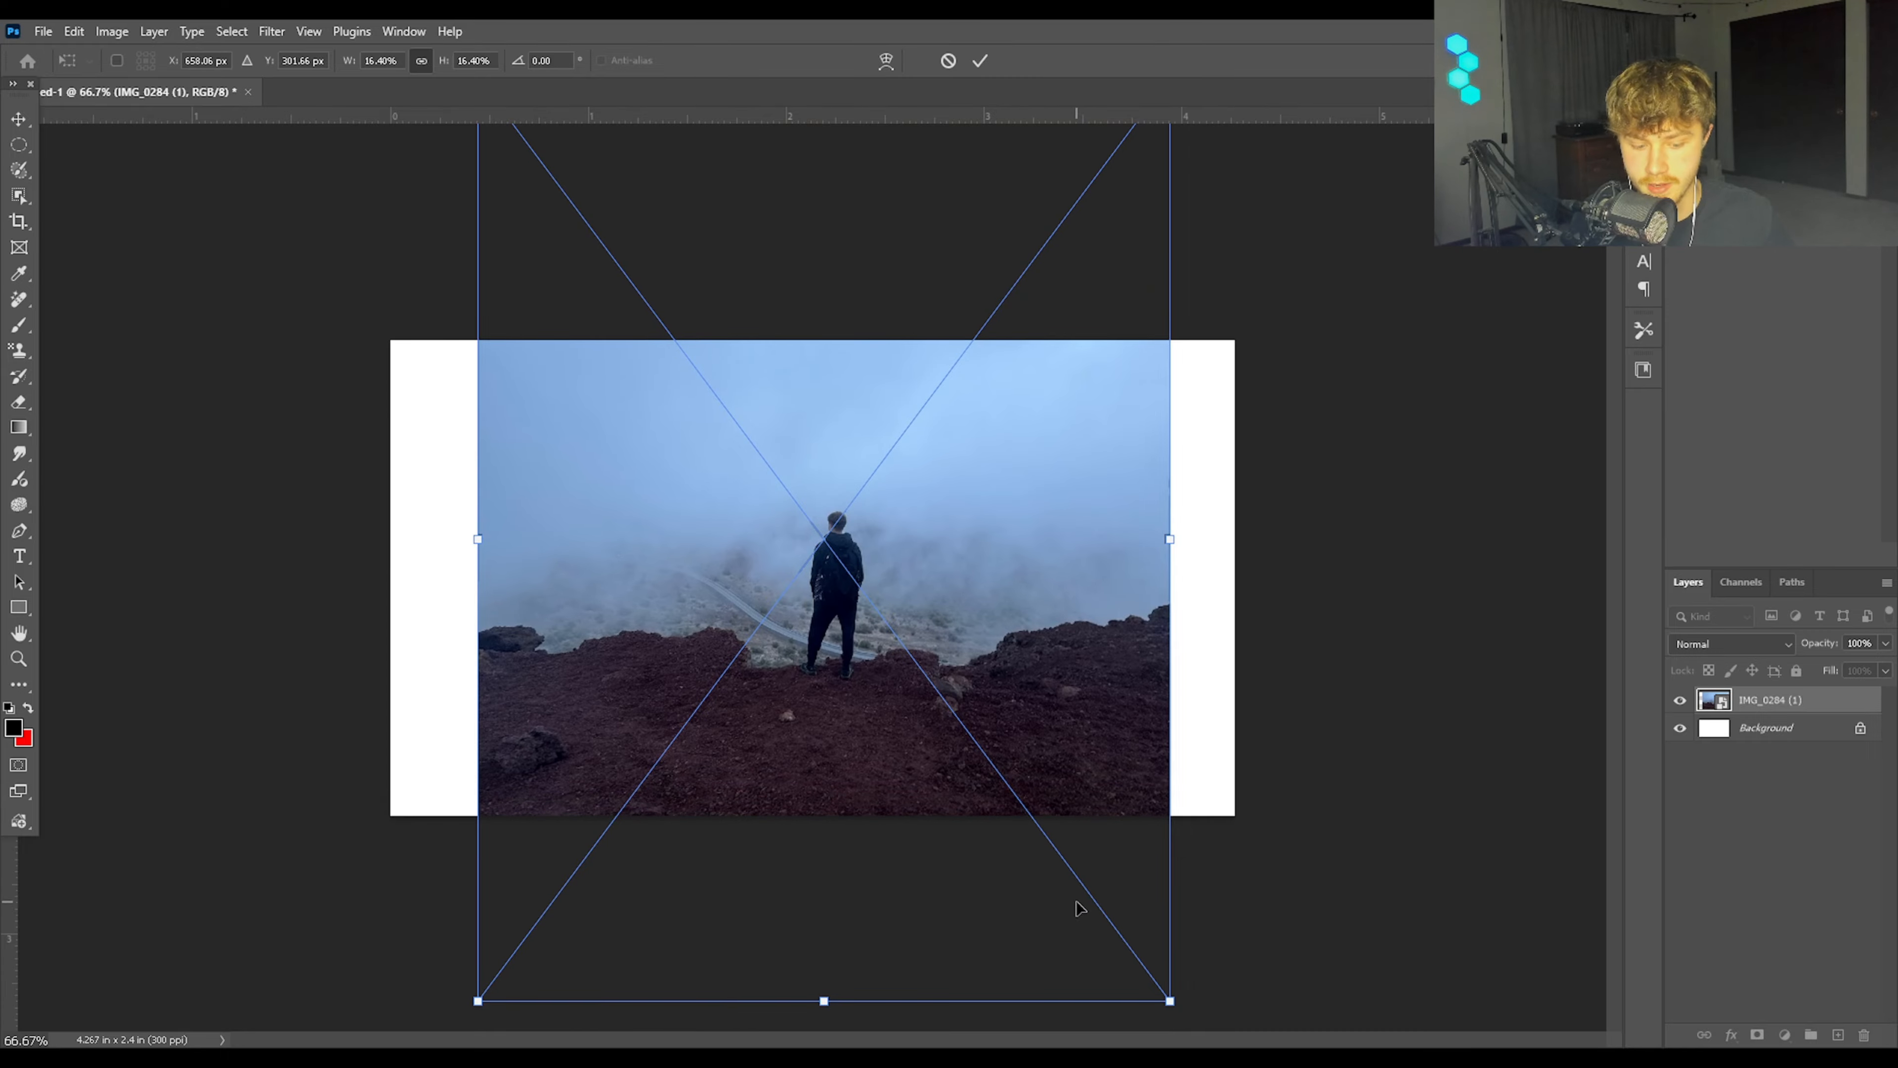
pyautogui.moveTo(1110, 276); pyautogui.dragTo(1071, 379)
pyautogui.moveTo(1132, 216); pyautogui.dragTo(1301, 4)
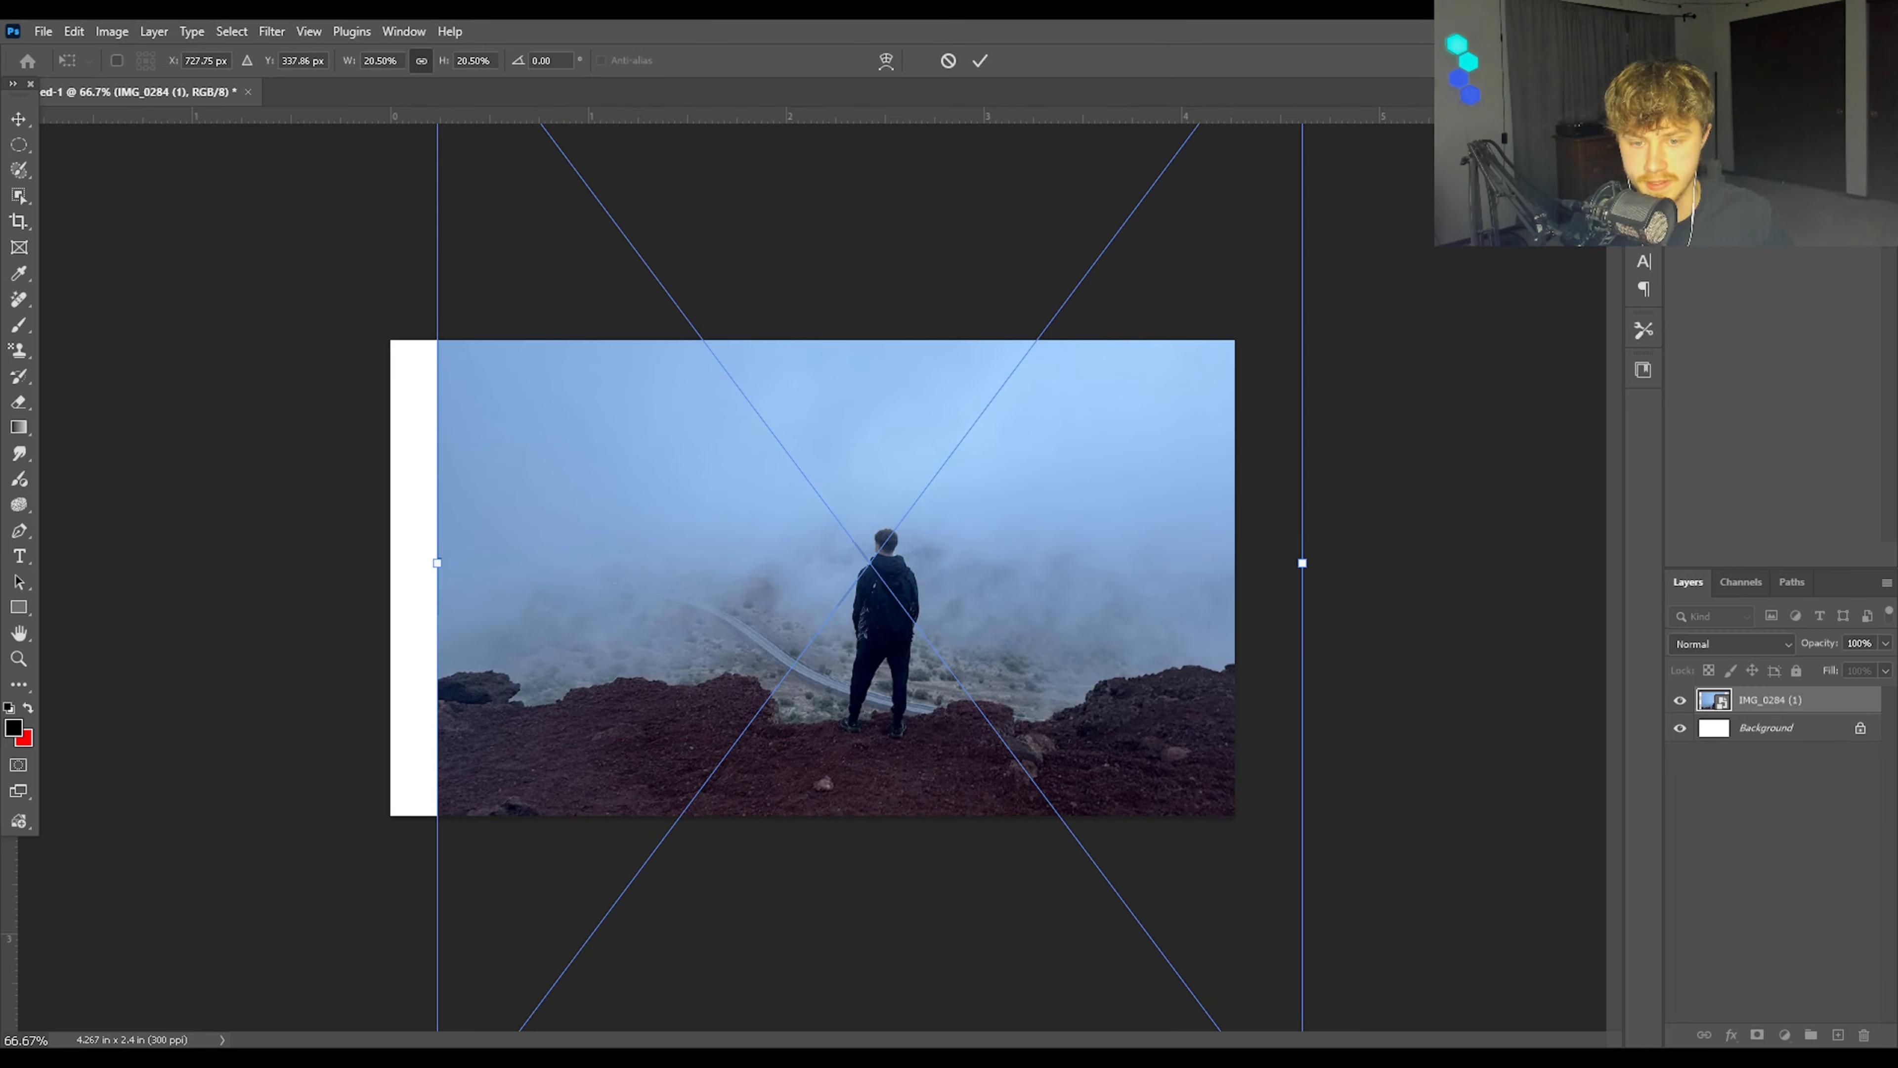
pyautogui.moveTo(1016, 453); pyautogui.dragTo(969, 410)
pyautogui.moveTo(842, 539)
pyautogui.mouseDown()
pyautogui.moveTo(850, 525)
pyautogui.moveTo(843, 540)
pyautogui.mouseUp()
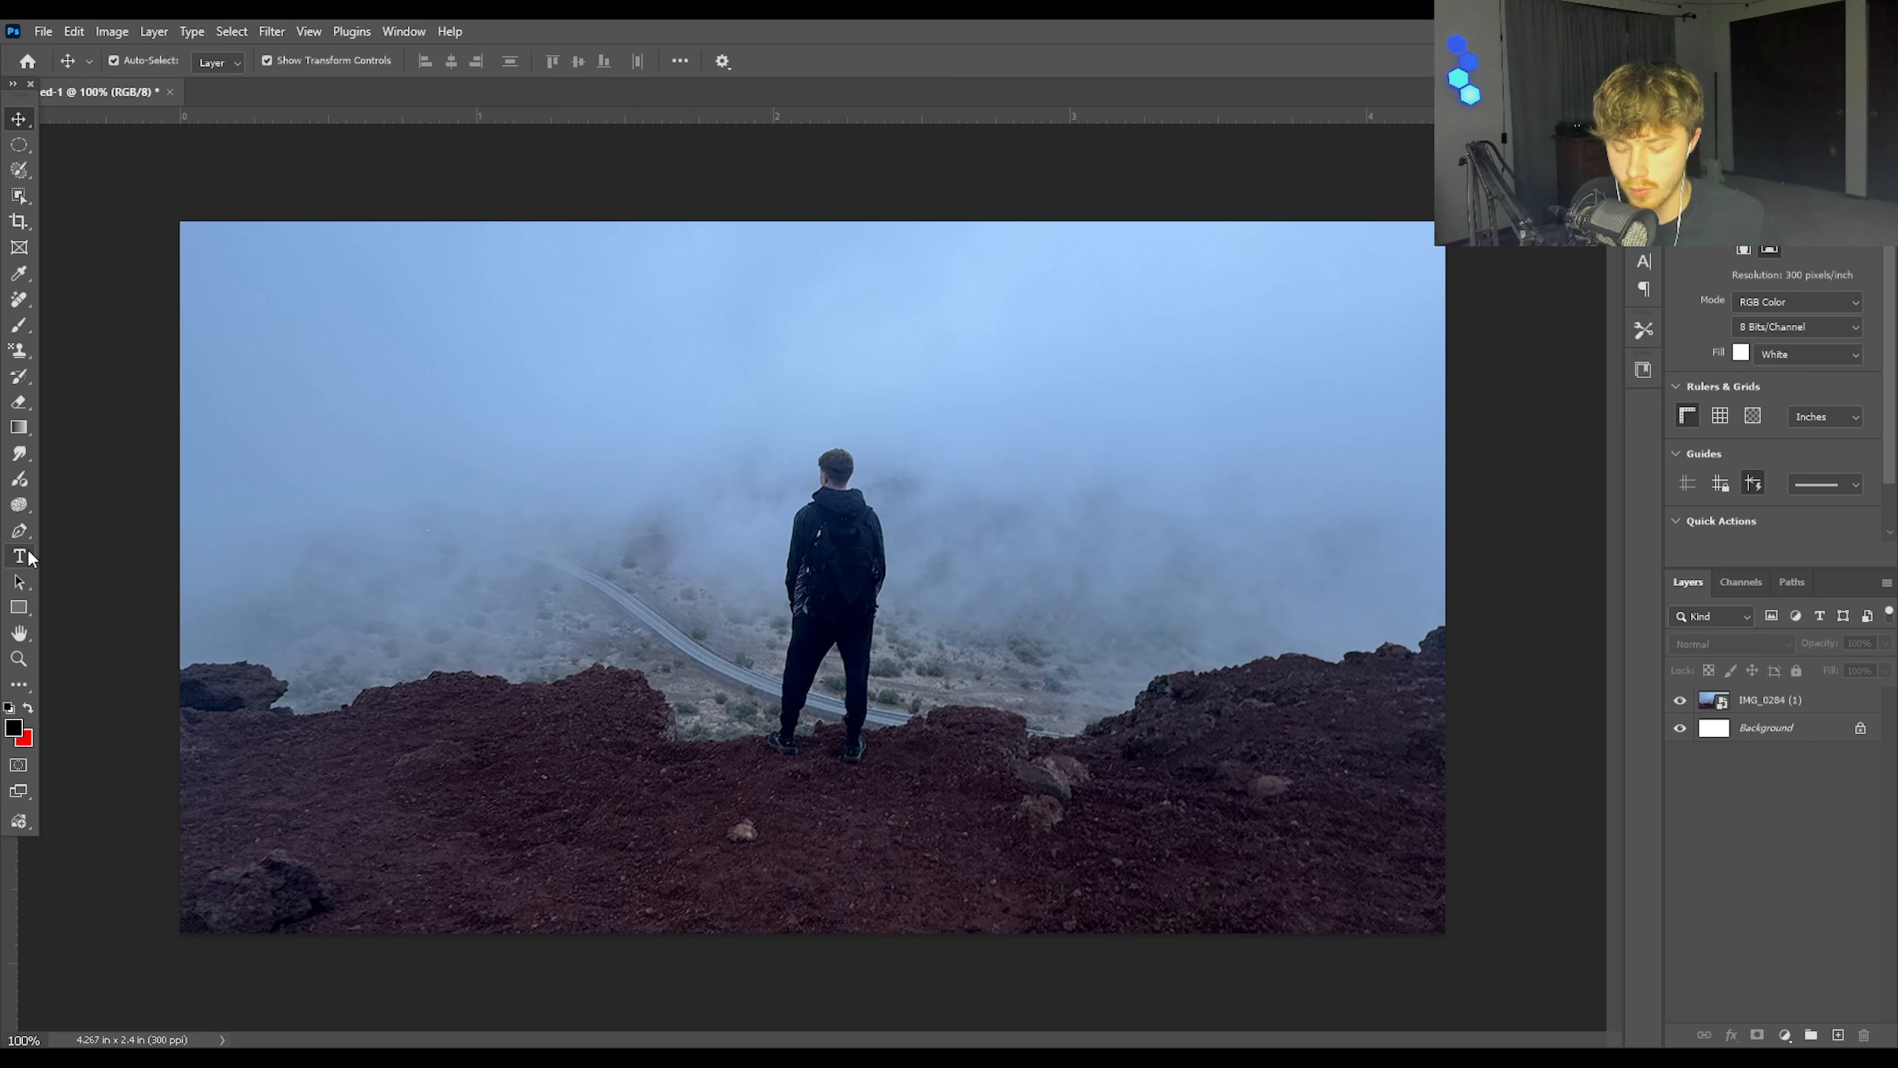
# Step: Add a white text layer reading "TUTORIAL" just above the man's head
pyautogui.click(314, 530)
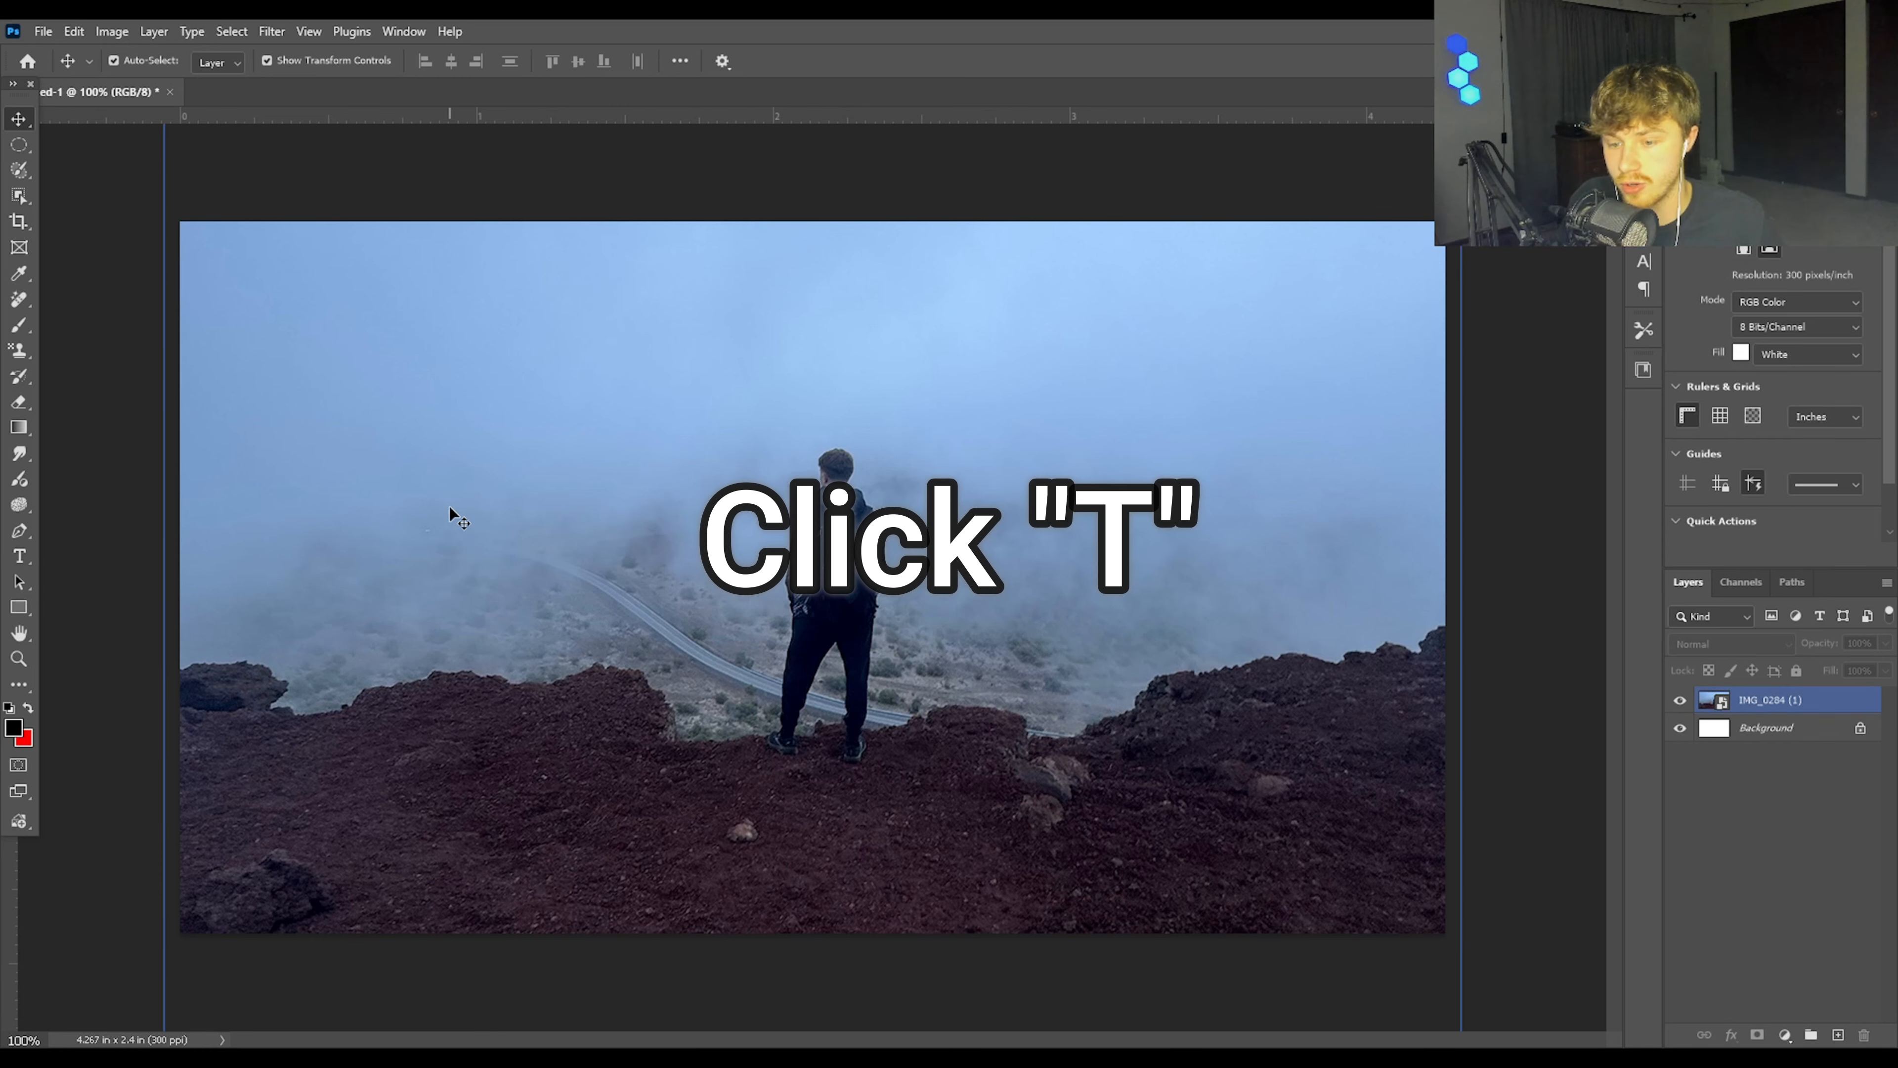
pyautogui.press('t')
pyautogui.click(823, 425)
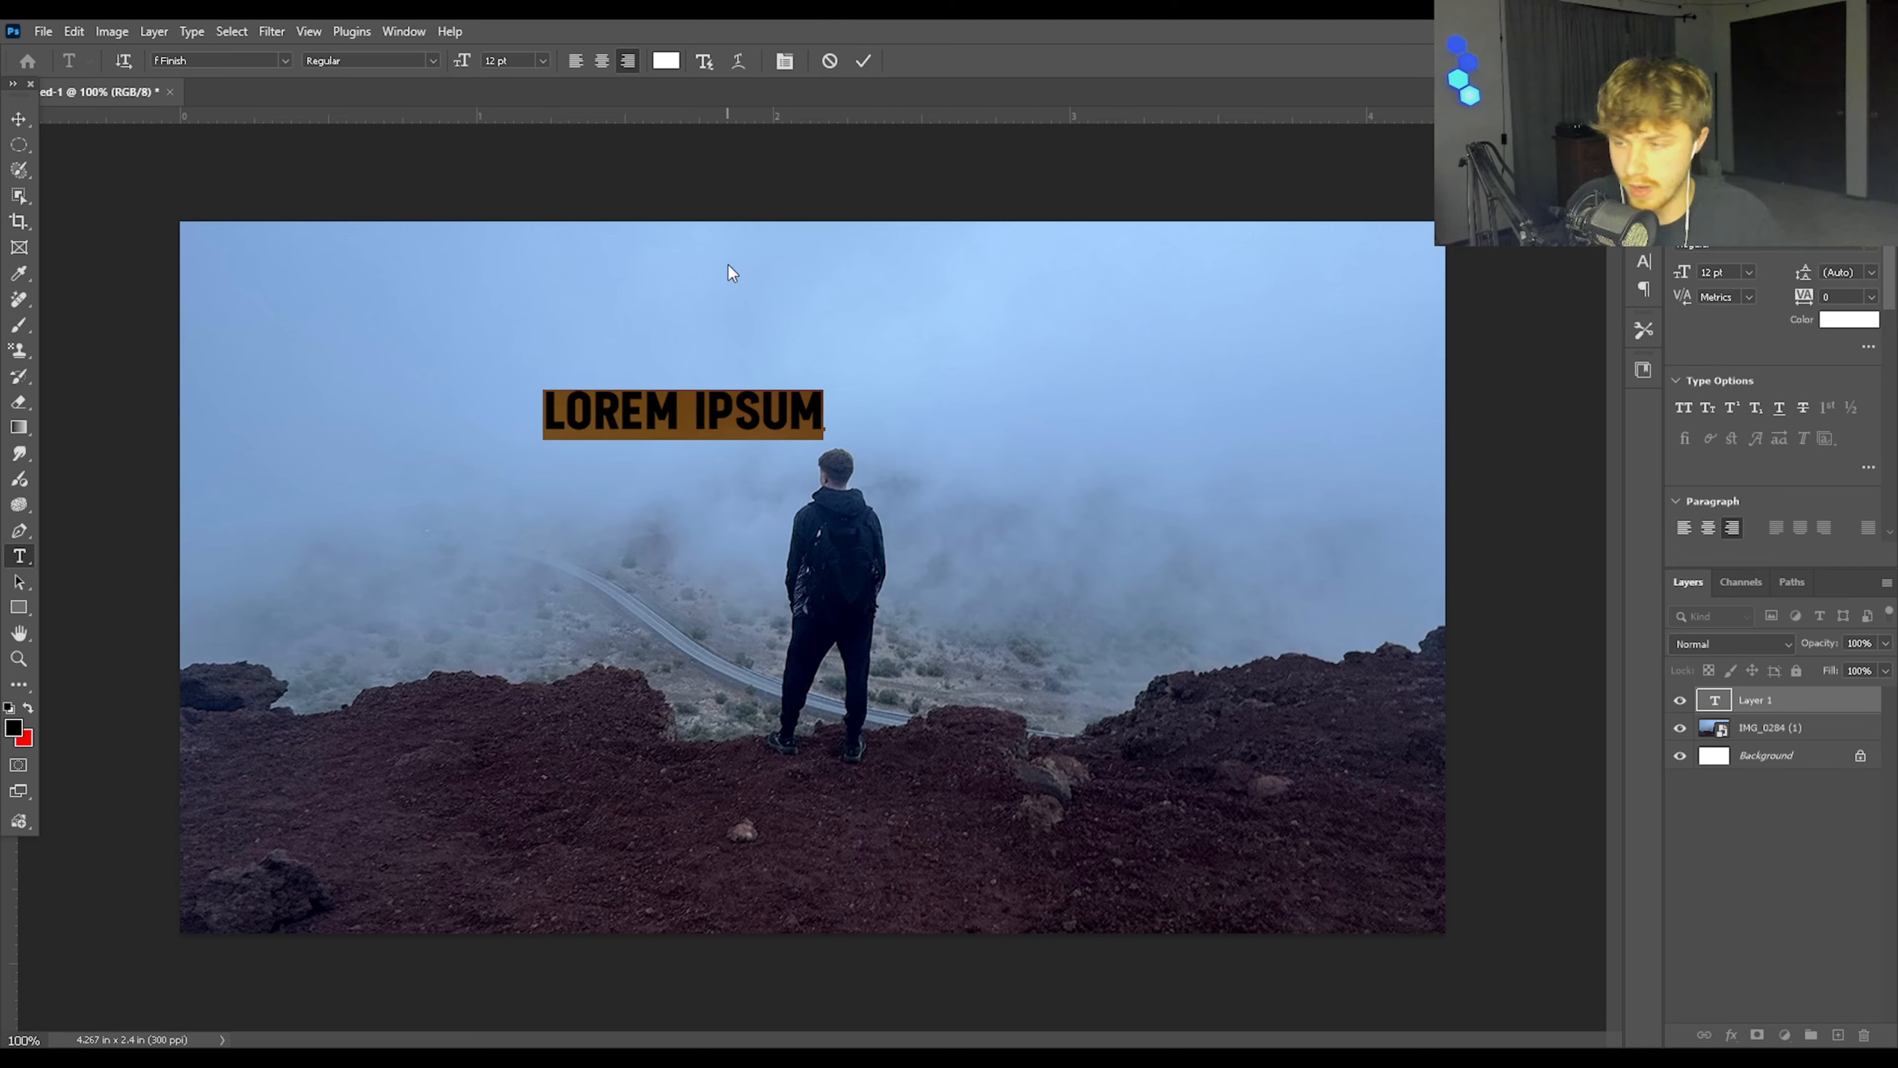
pyautogui.write('TUTU')
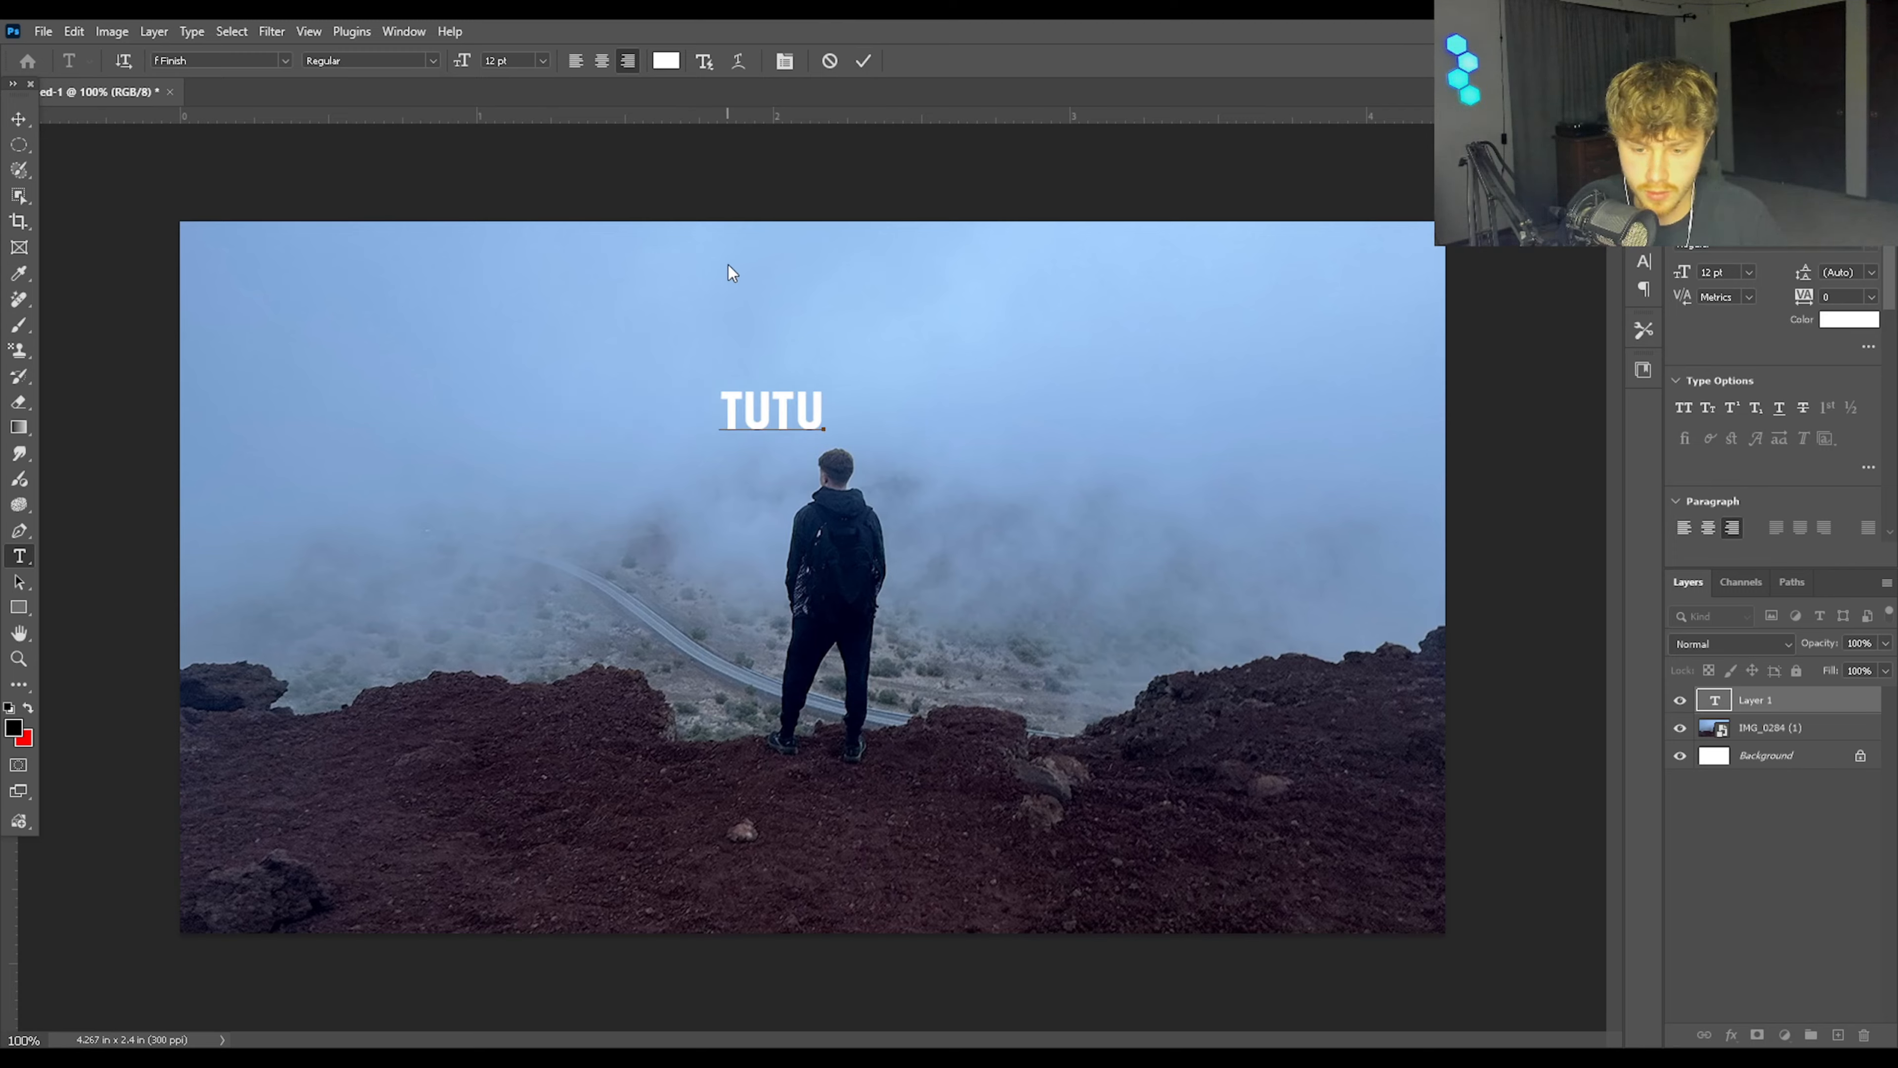
pyautogui.press('BackSpace')
pyautogui.write('ORIAL')
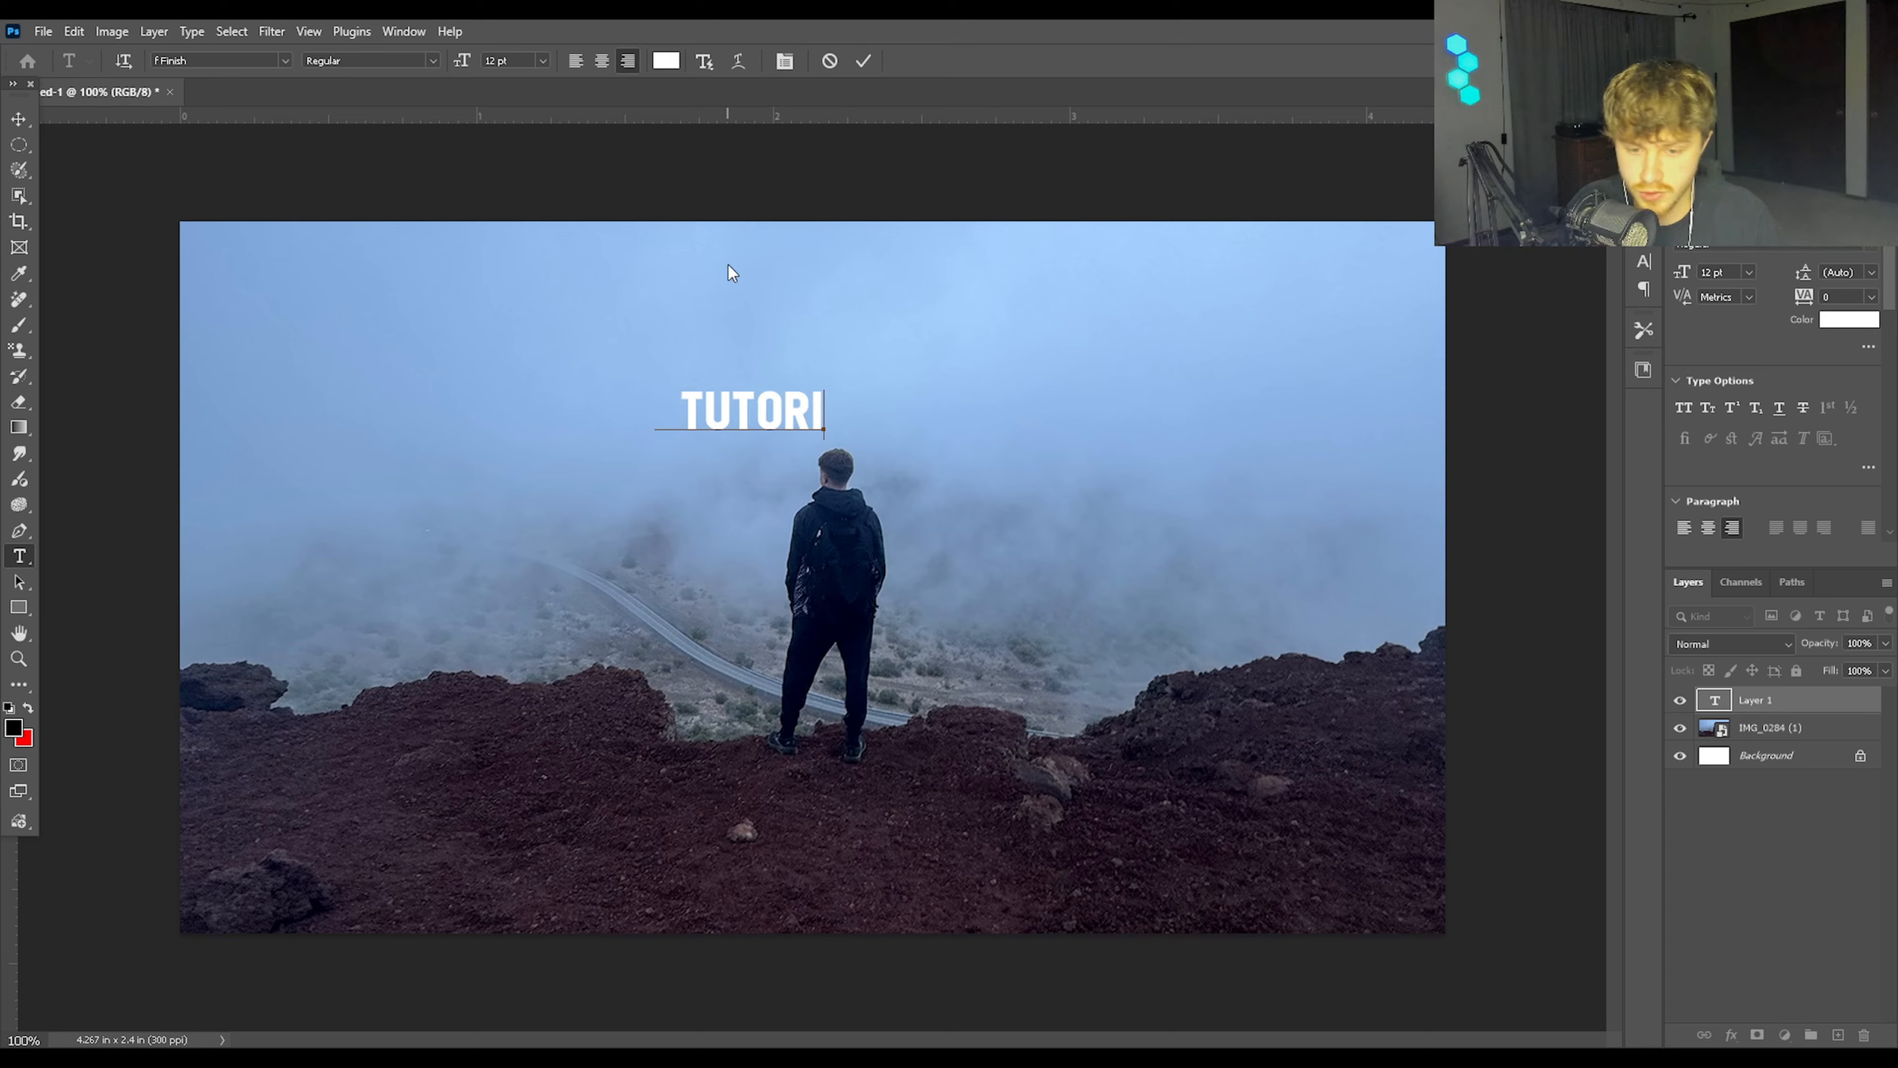
pyautogui.click(863, 61)
pyautogui.press('v')
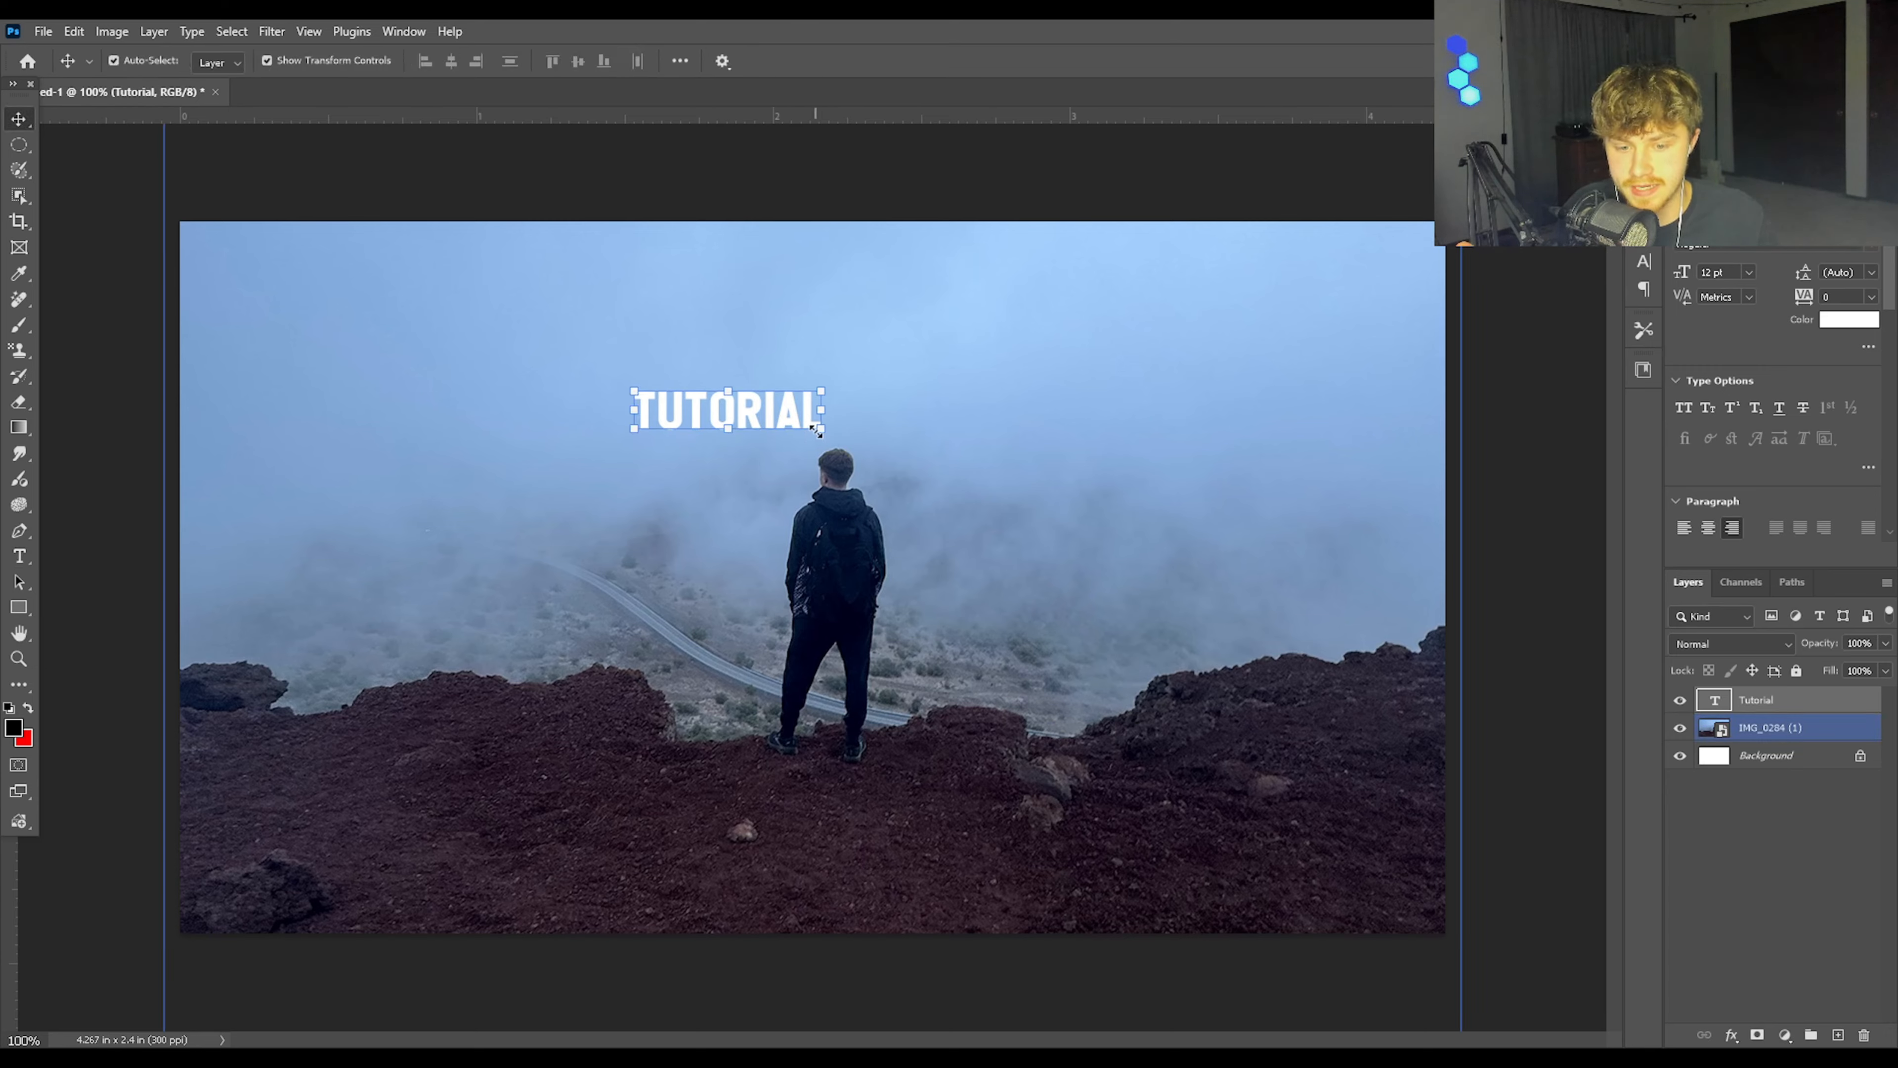
# Step: Enlarge the TUTORIAL text to about 47.75 pt and centre it in the sky above the man
pyautogui.moveTo(816, 430); pyautogui.dragTo(1319, 569)
pyautogui.moveTo(1058, 477); pyautogui.dragTo(878, 360)
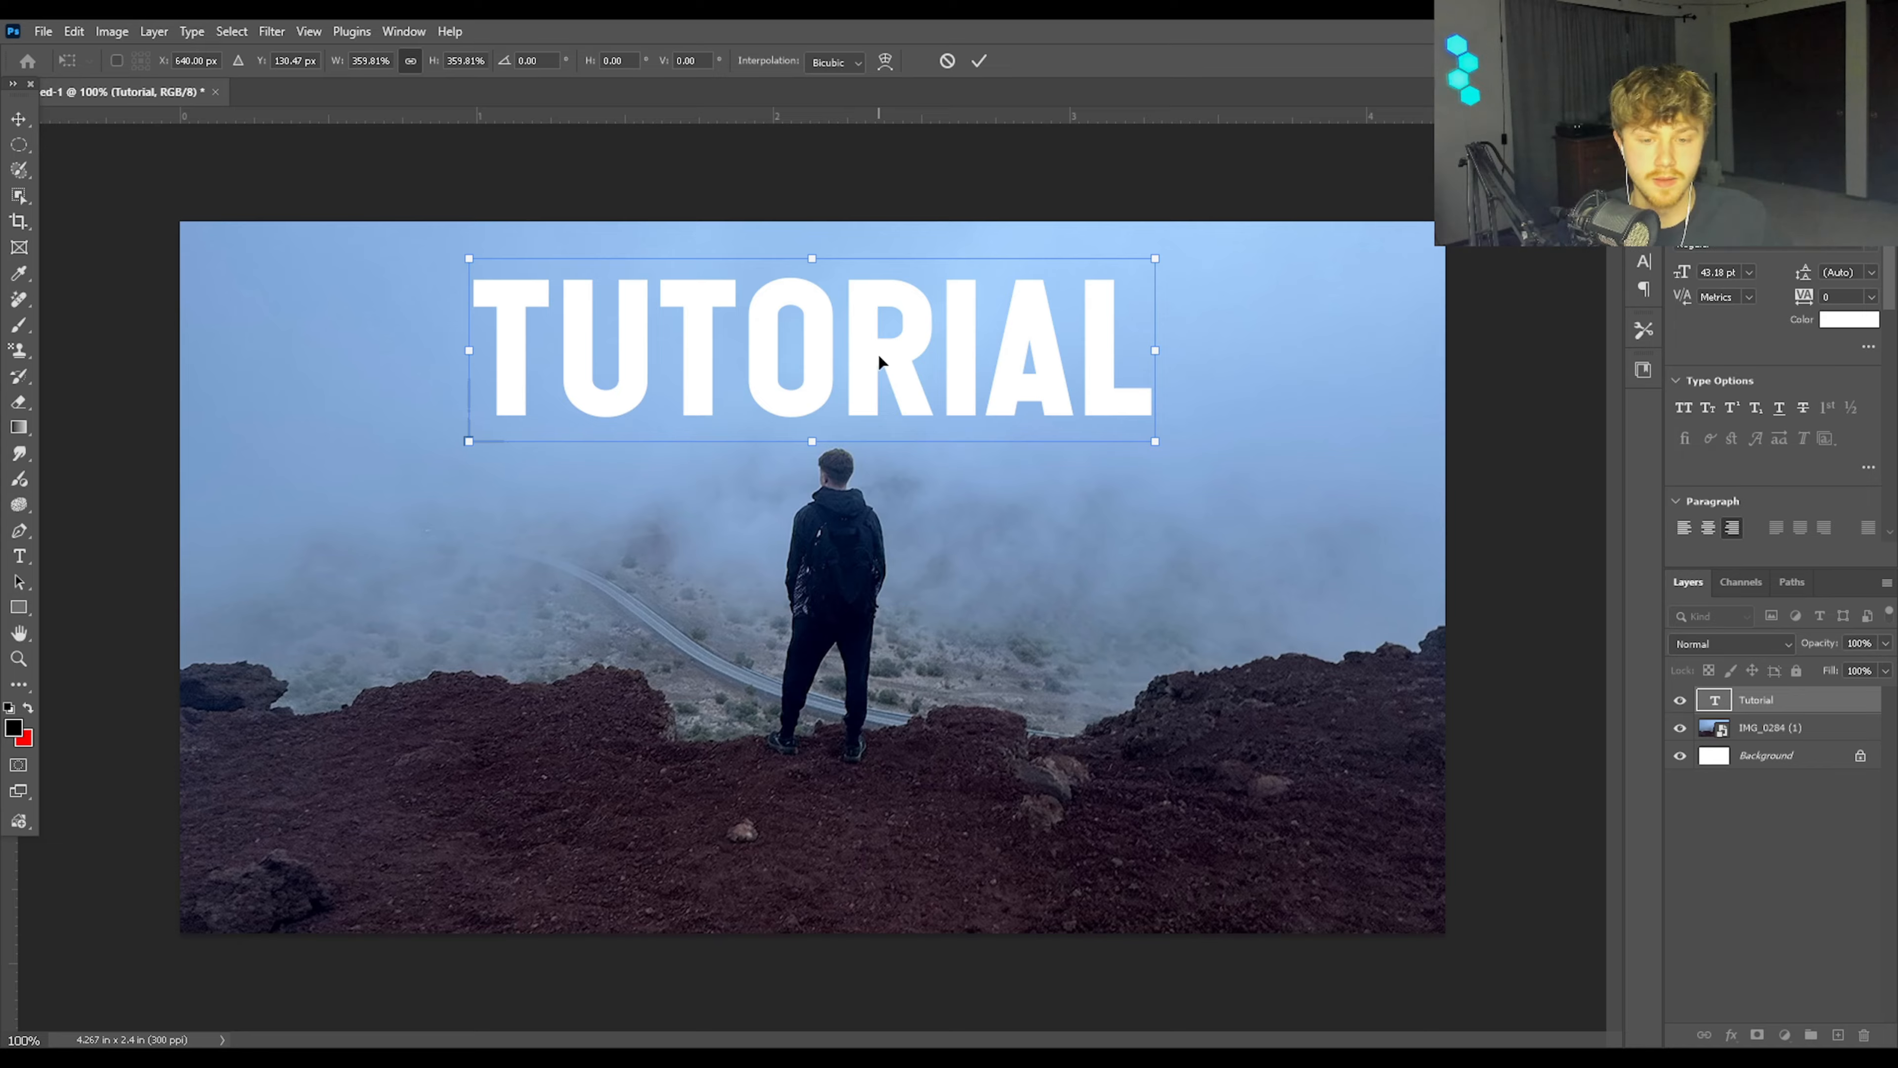
pyautogui.moveTo(878, 356); pyautogui.dragTo(862, 482)
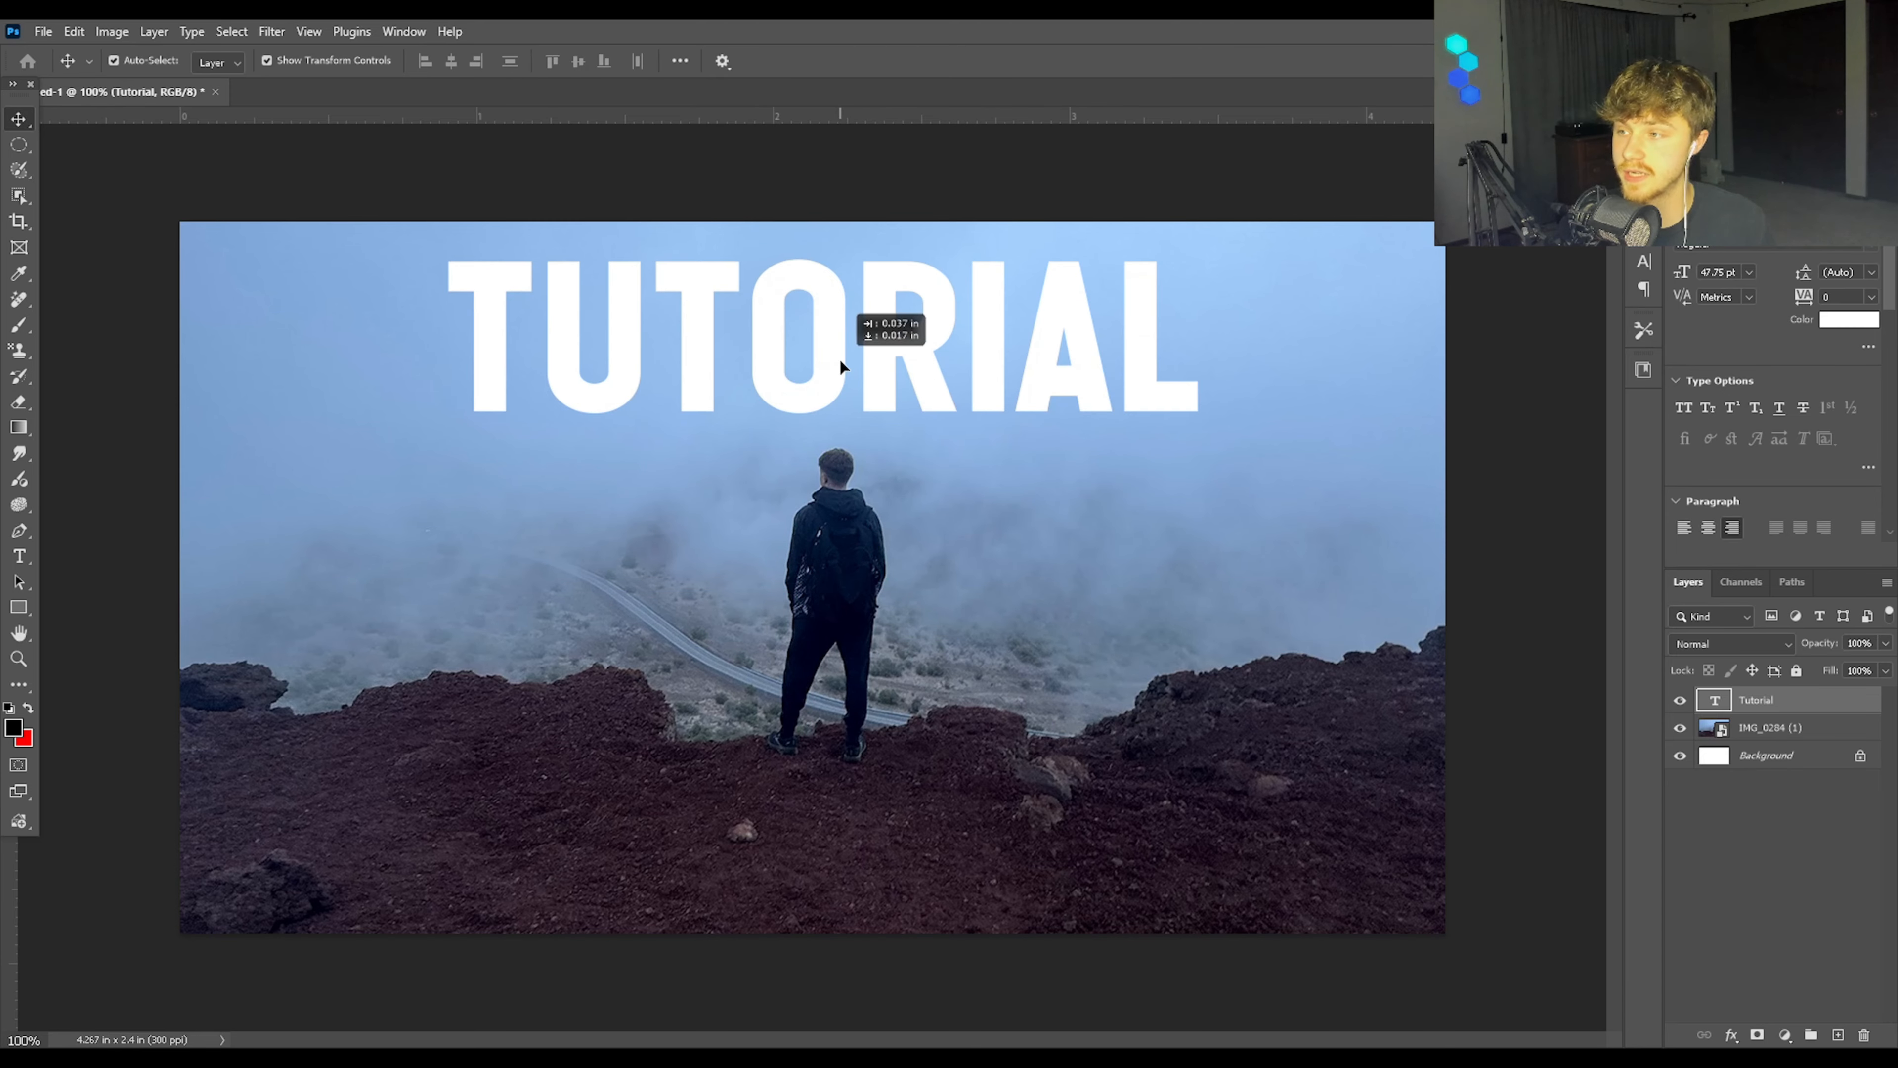
pyautogui.moveTo(841, 360)
pyautogui.mouseDown()
pyautogui.moveTo(846, 491)
pyautogui.moveTo(832, 341)
pyautogui.moveTo(829, 359)
pyautogui.mouseUp()
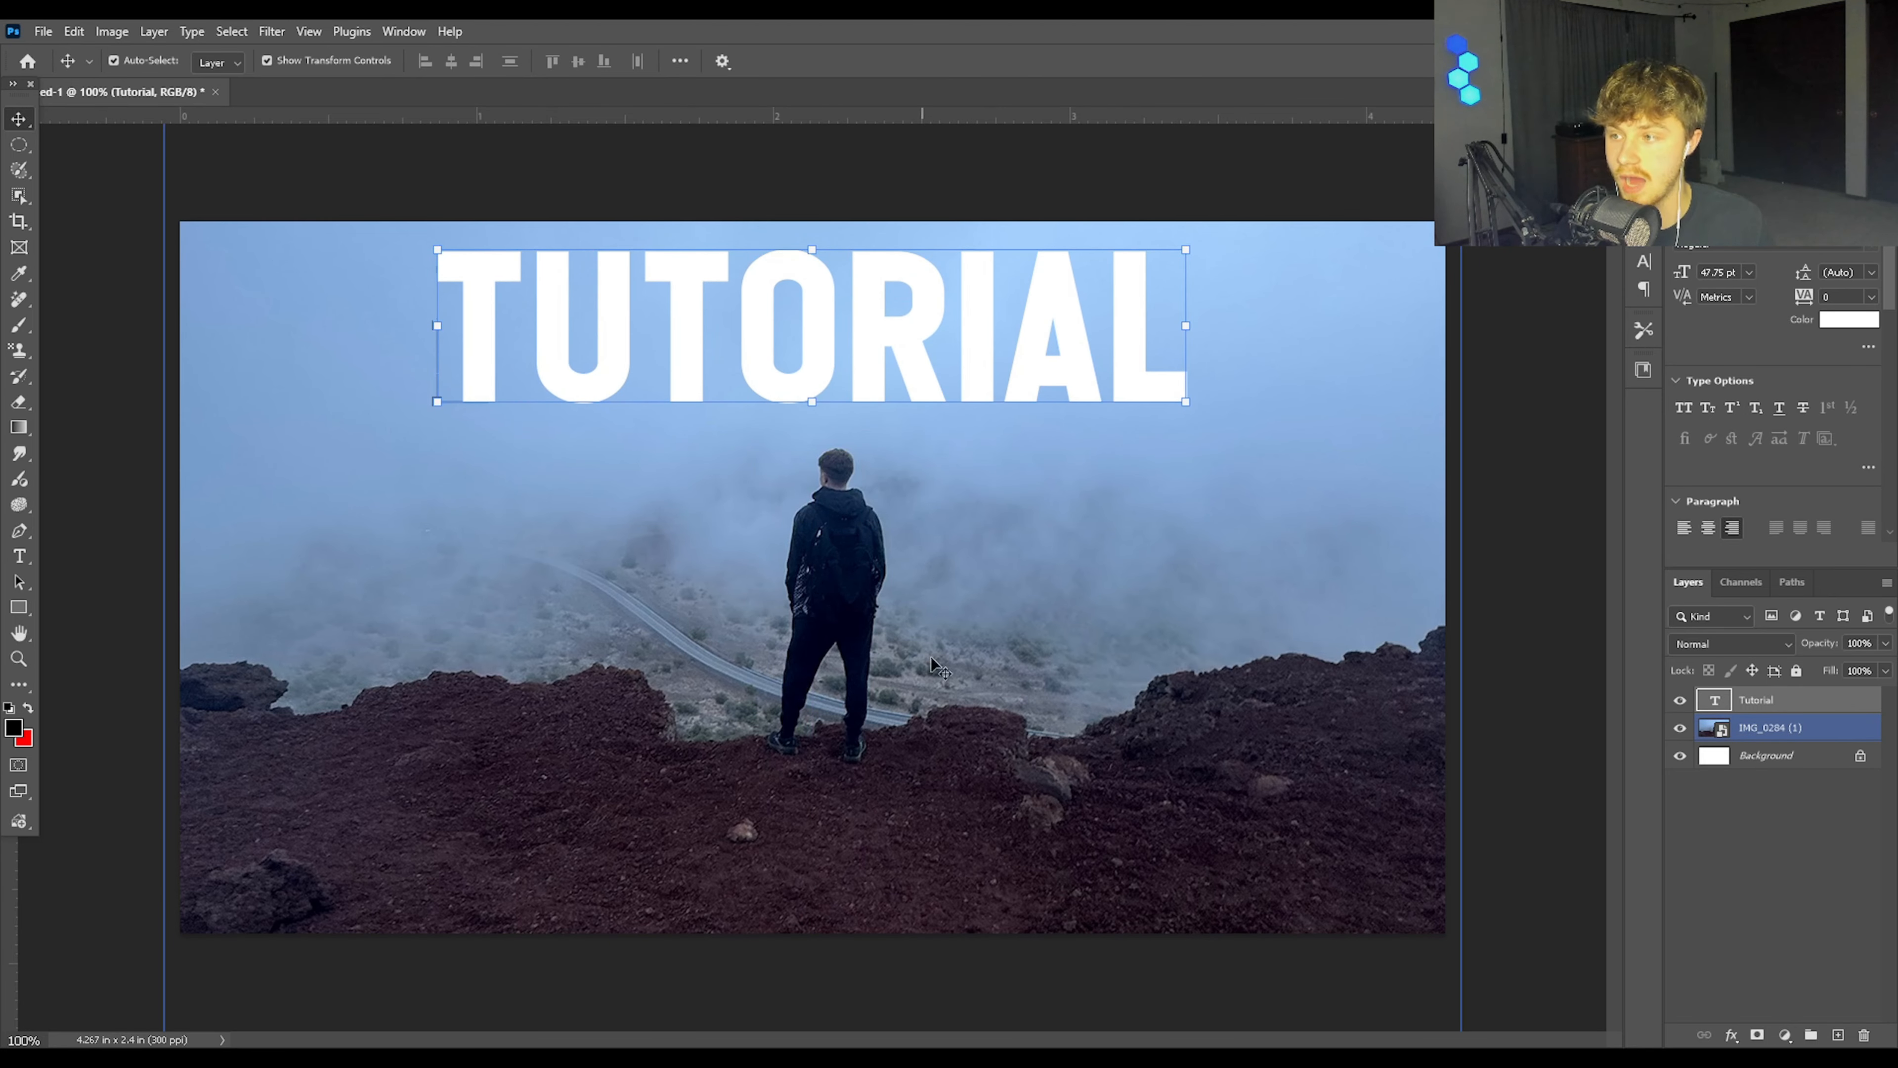
pyautogui.click(1573, 482)
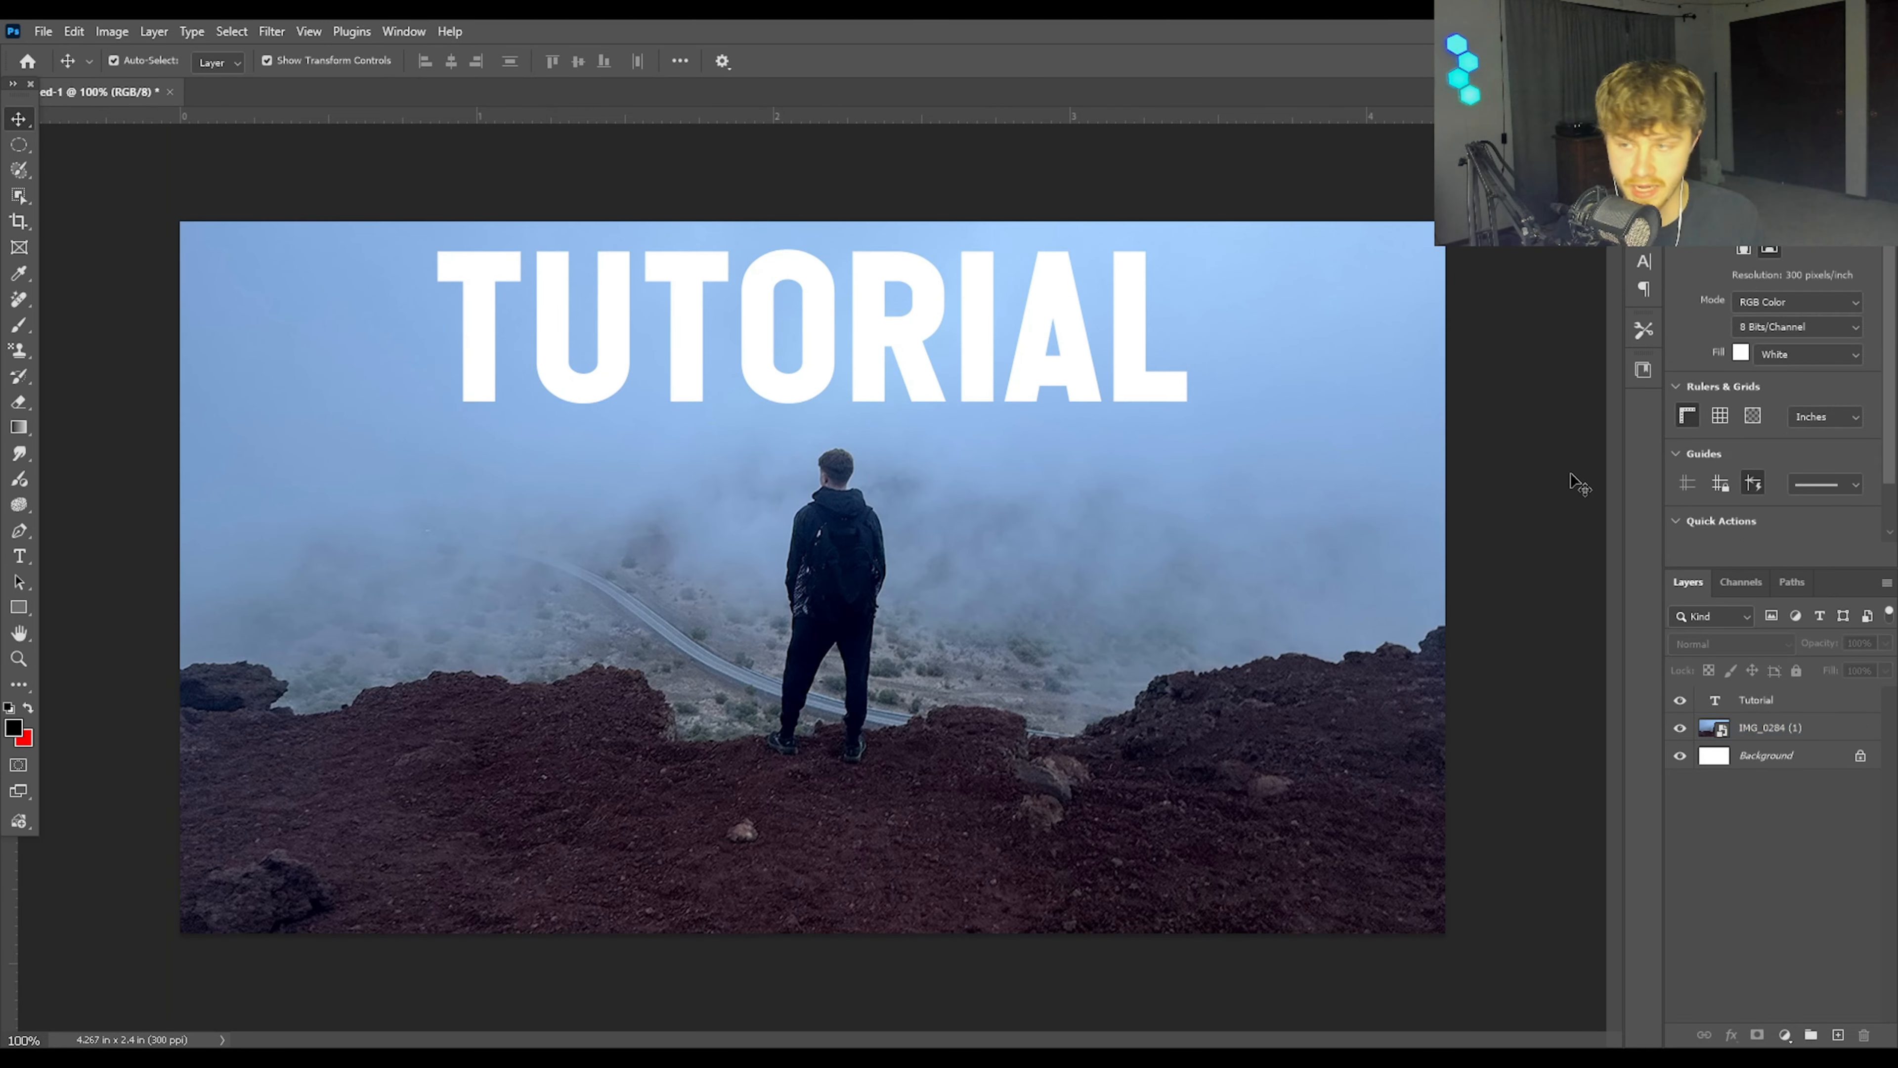
# Step: Duplicate the IMG_0284 (1) photo layer
pyautogui.click(1821, 732)
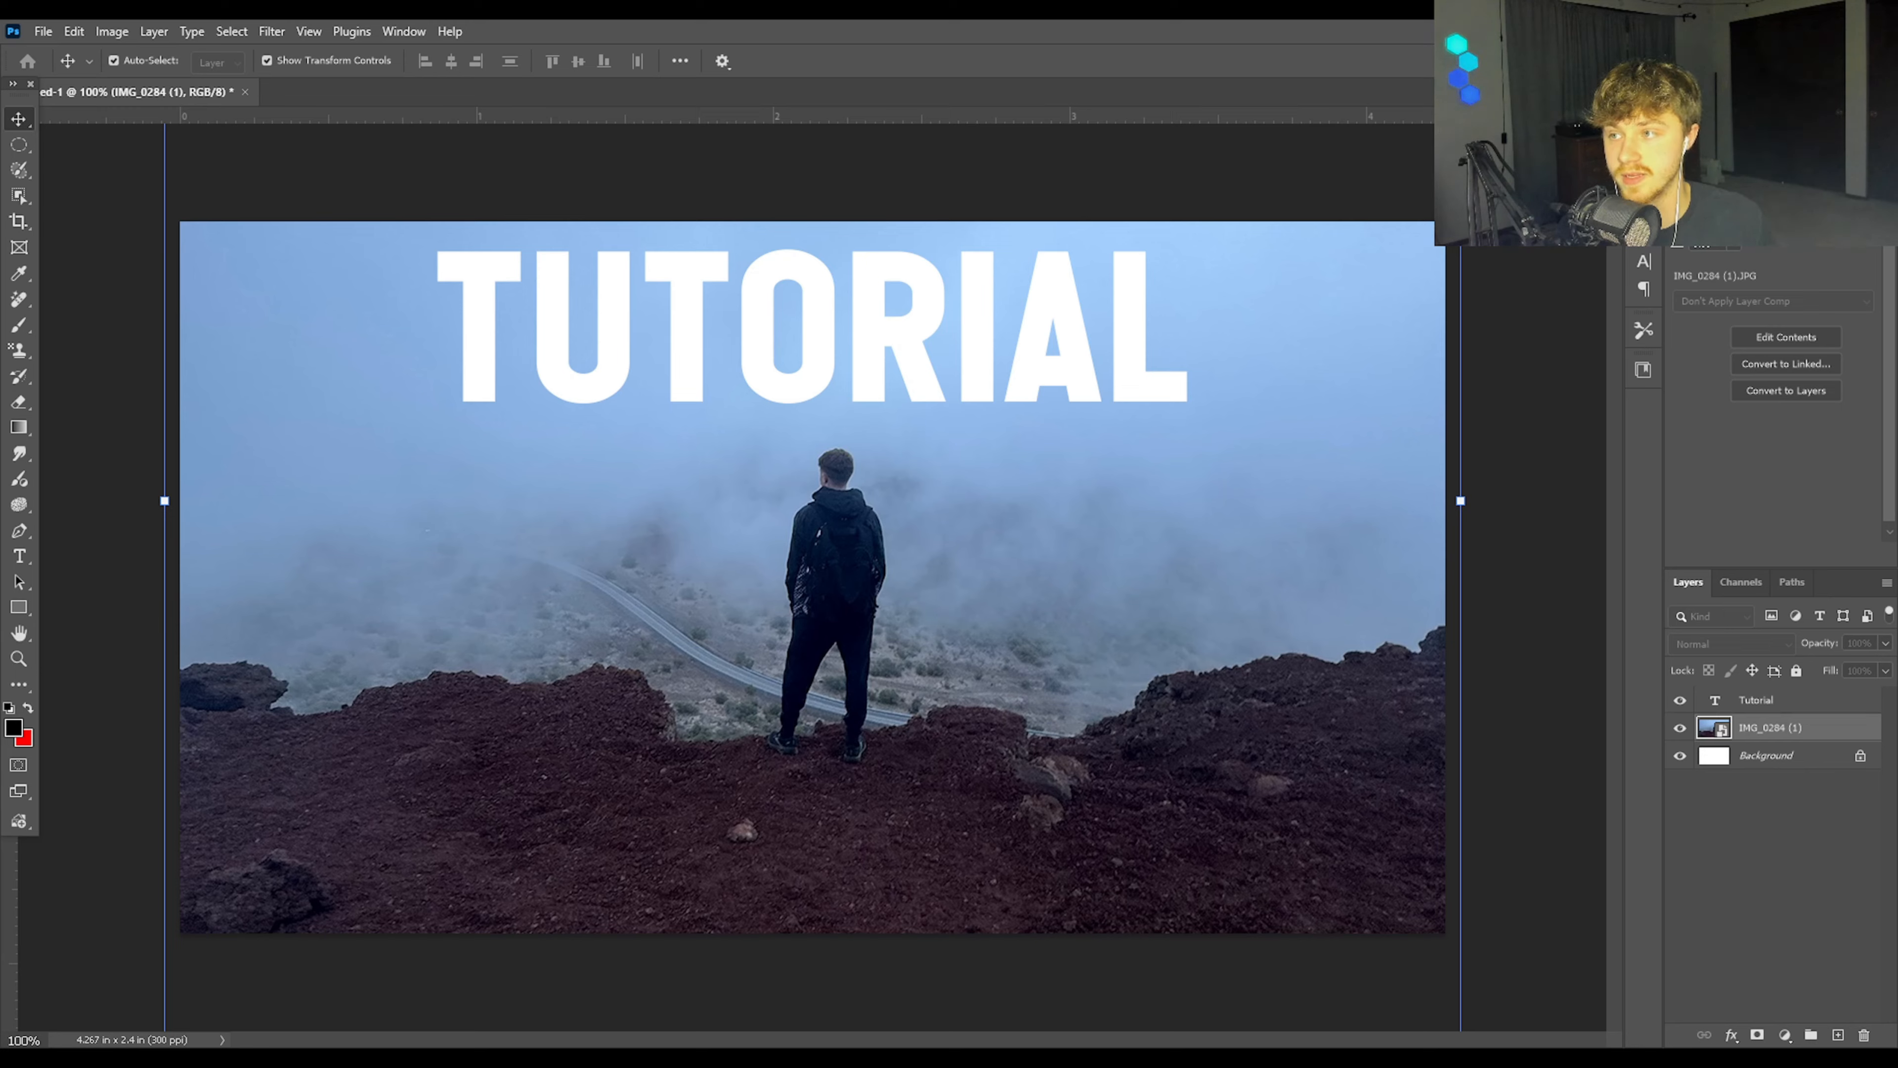
pyautogui.hotkey('ctrl', 'j')
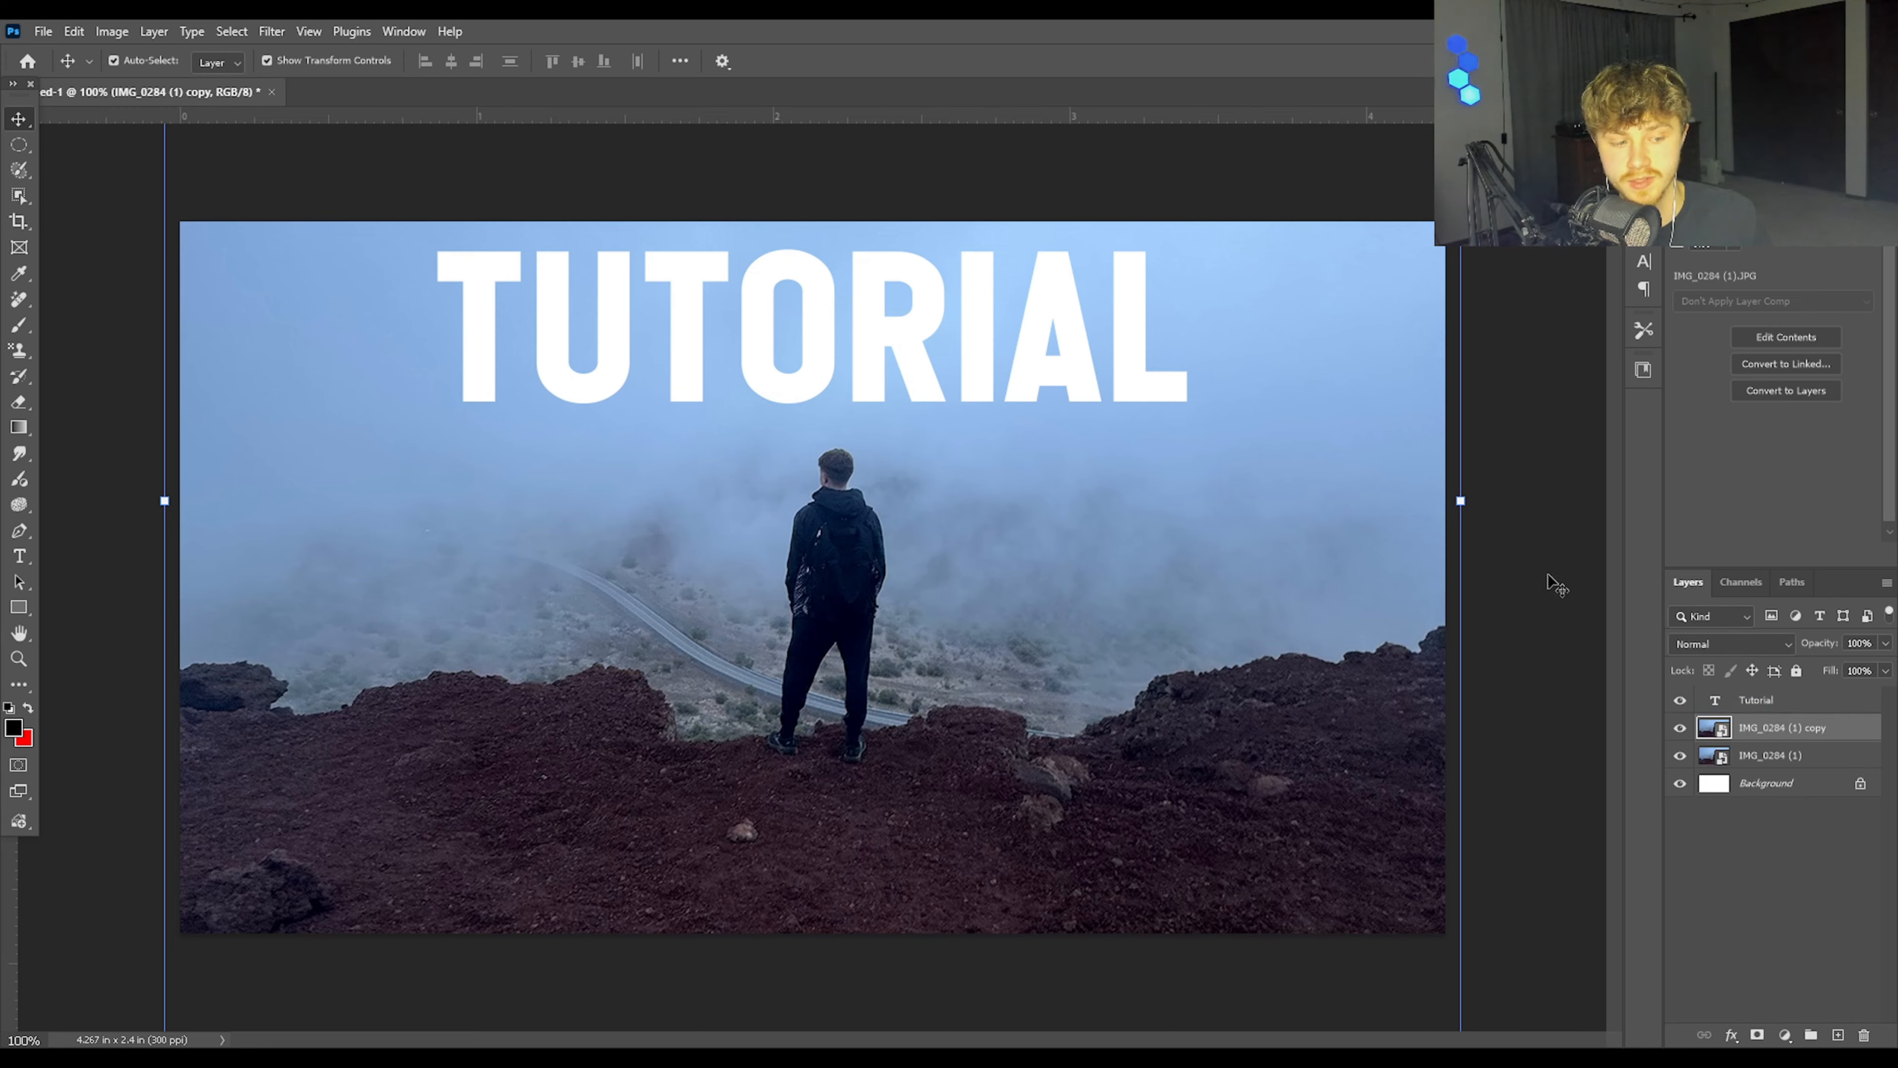
pyautogui.click(1823, 1018)
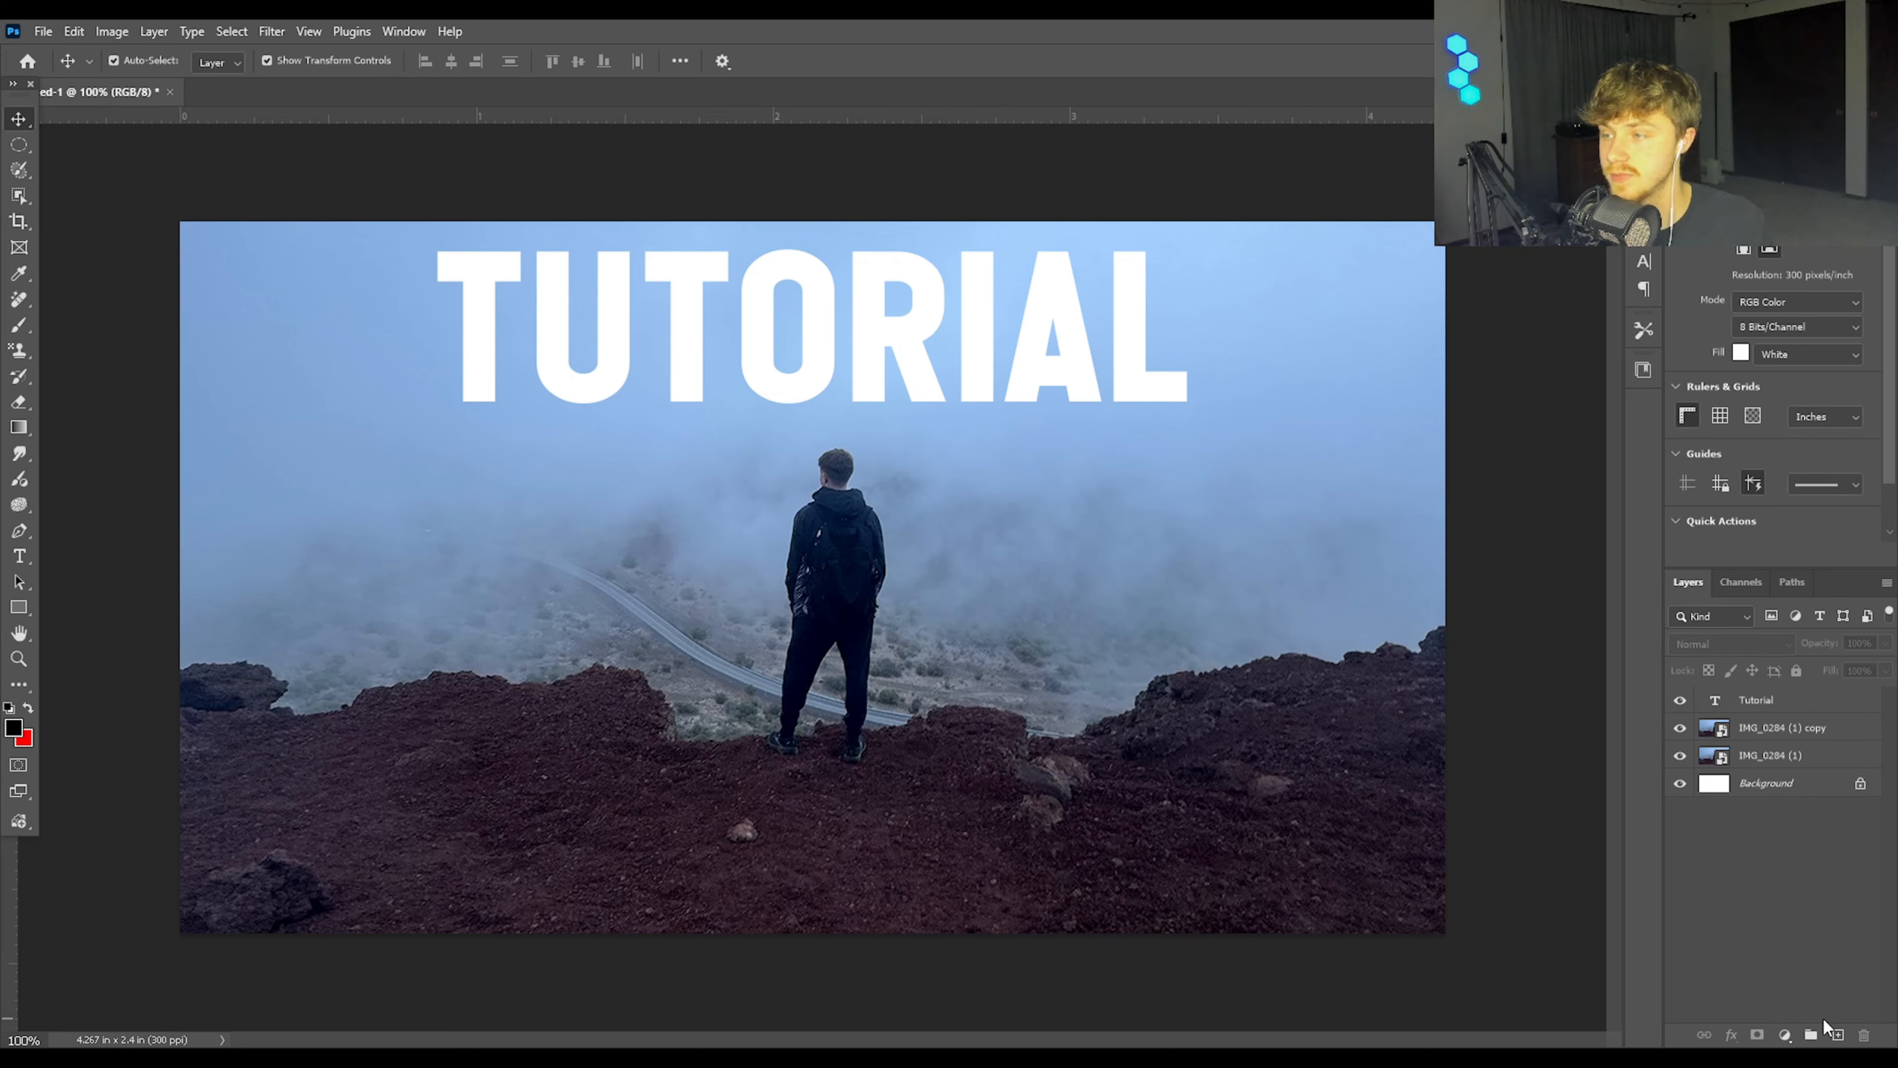
# Step: Select the man on the copied photo layer with the Object Selection tool and copy him onto a new layer
pyautogui.click(1774, 710)
pyautogui.click(1780, 728)
pyautogui.press('w')
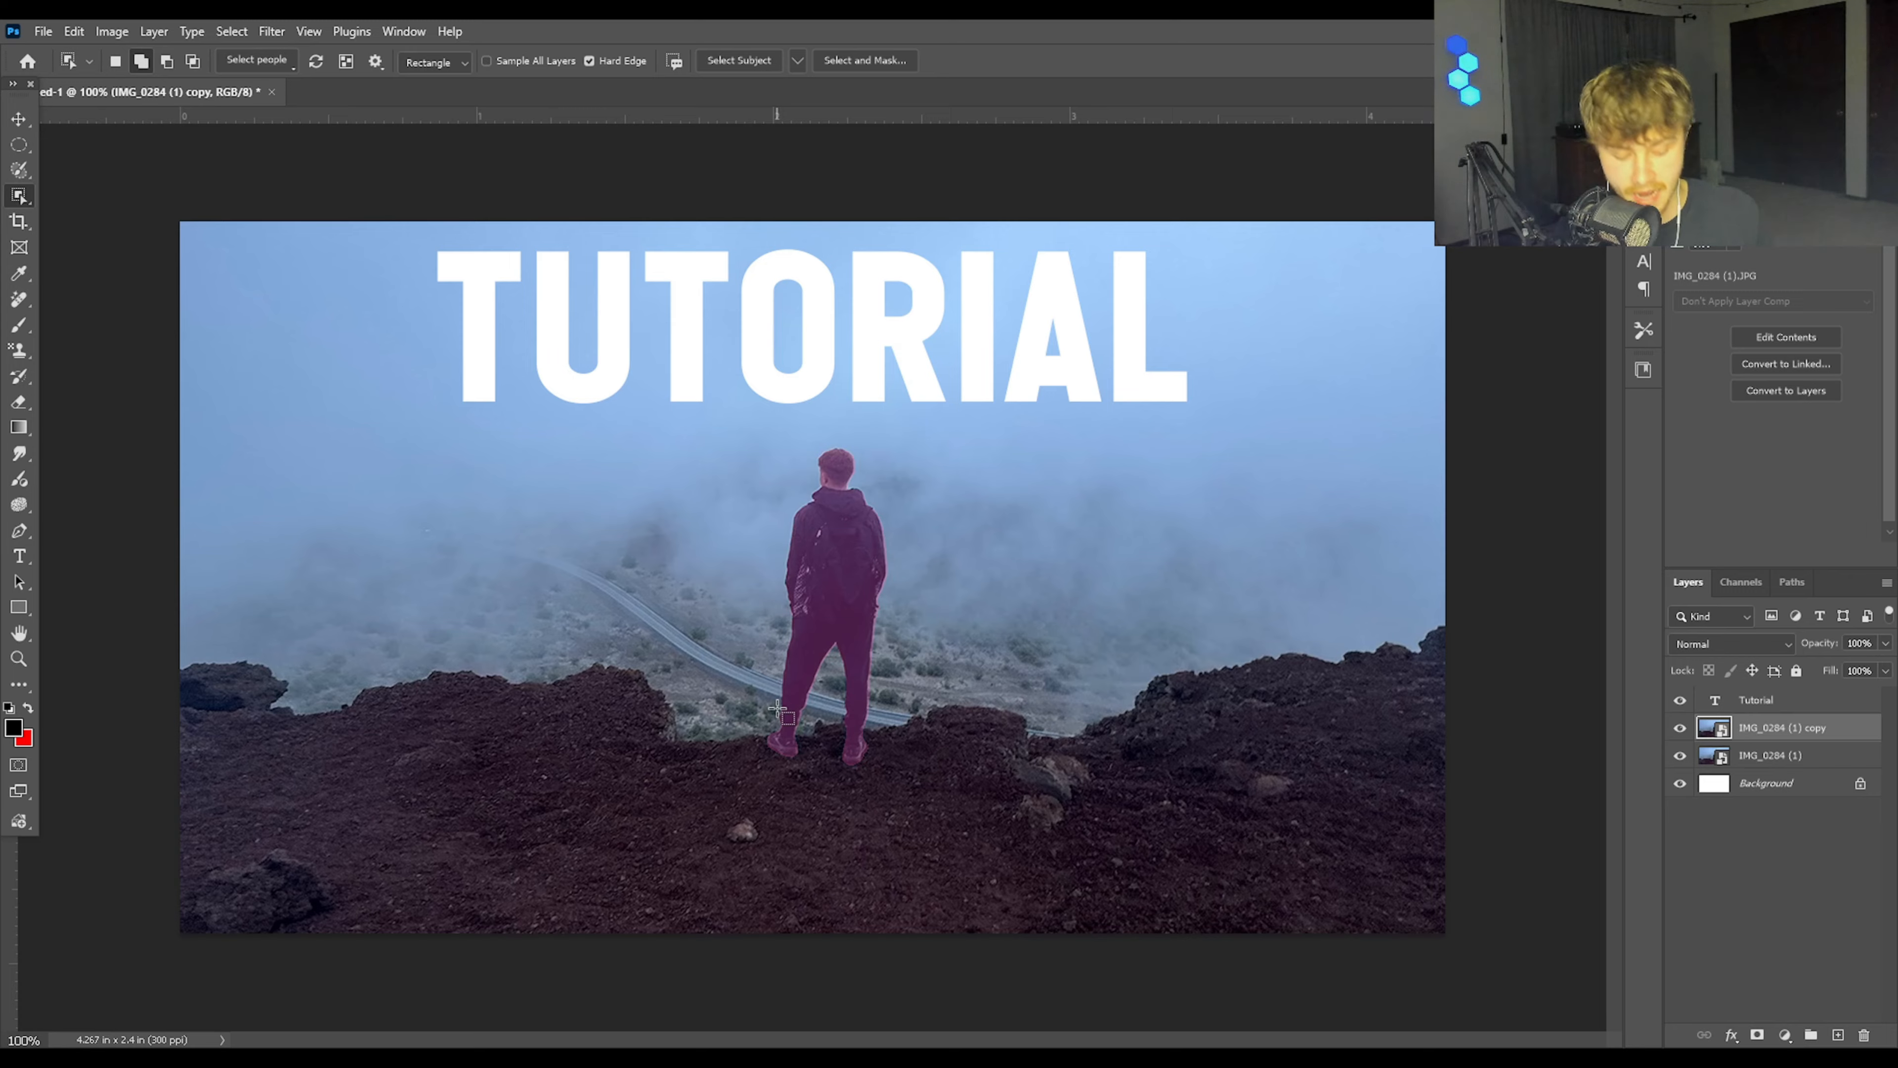
pyautogui.click(777, 711)
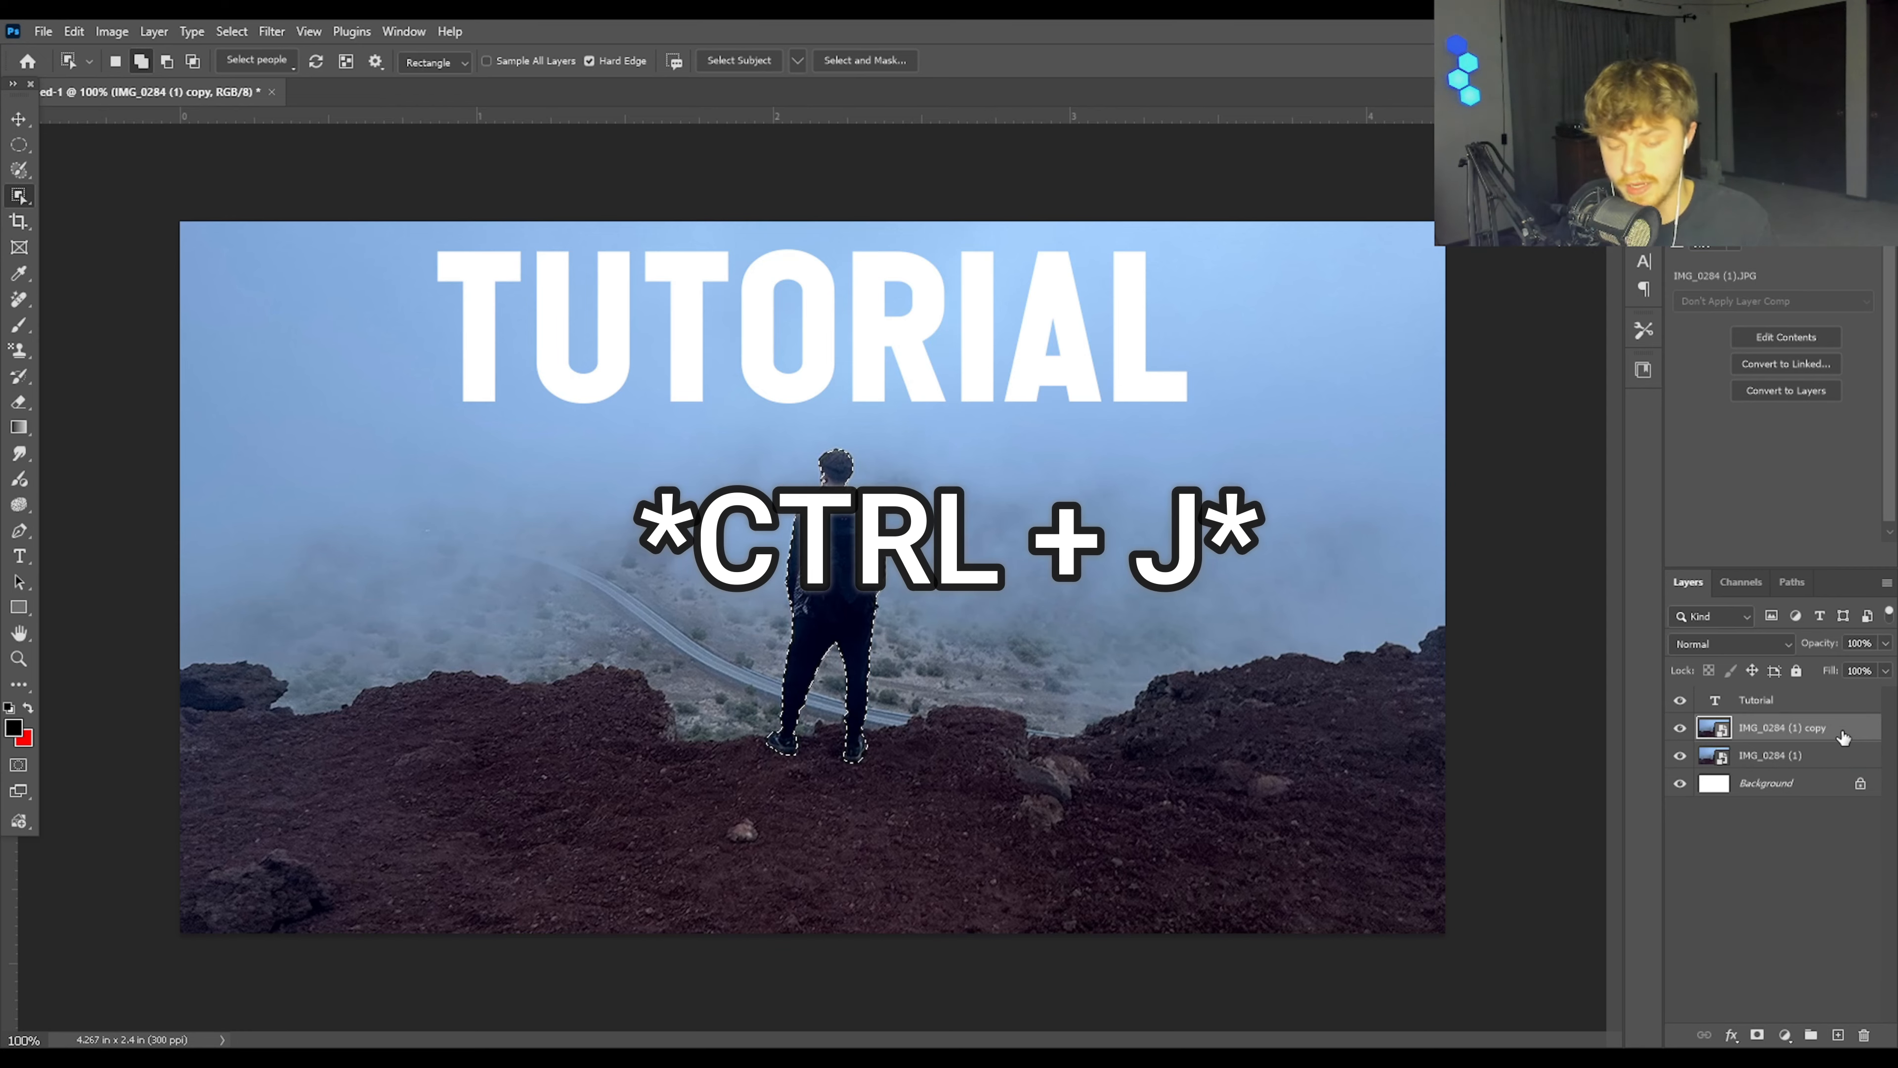
pyautogui.hotkey('ctrl', 'j')
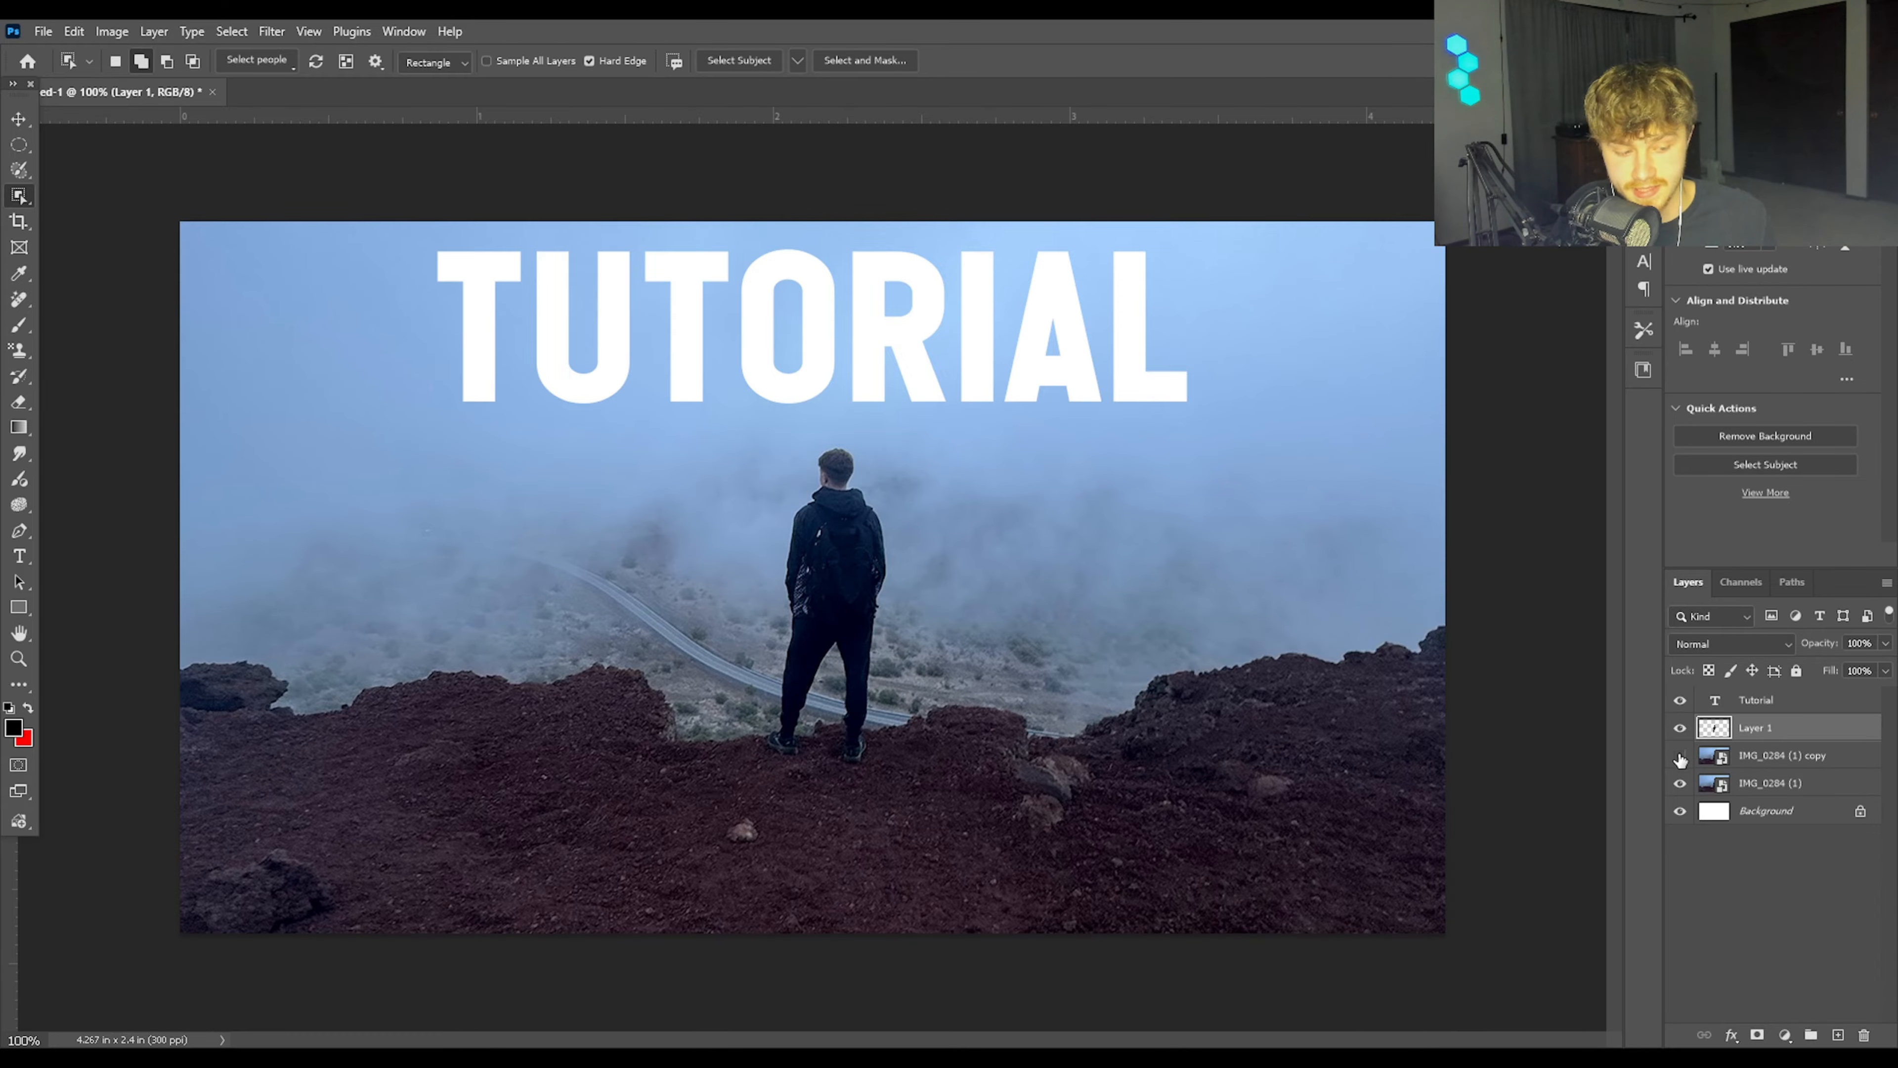
pyautogui.click(1680, 784)
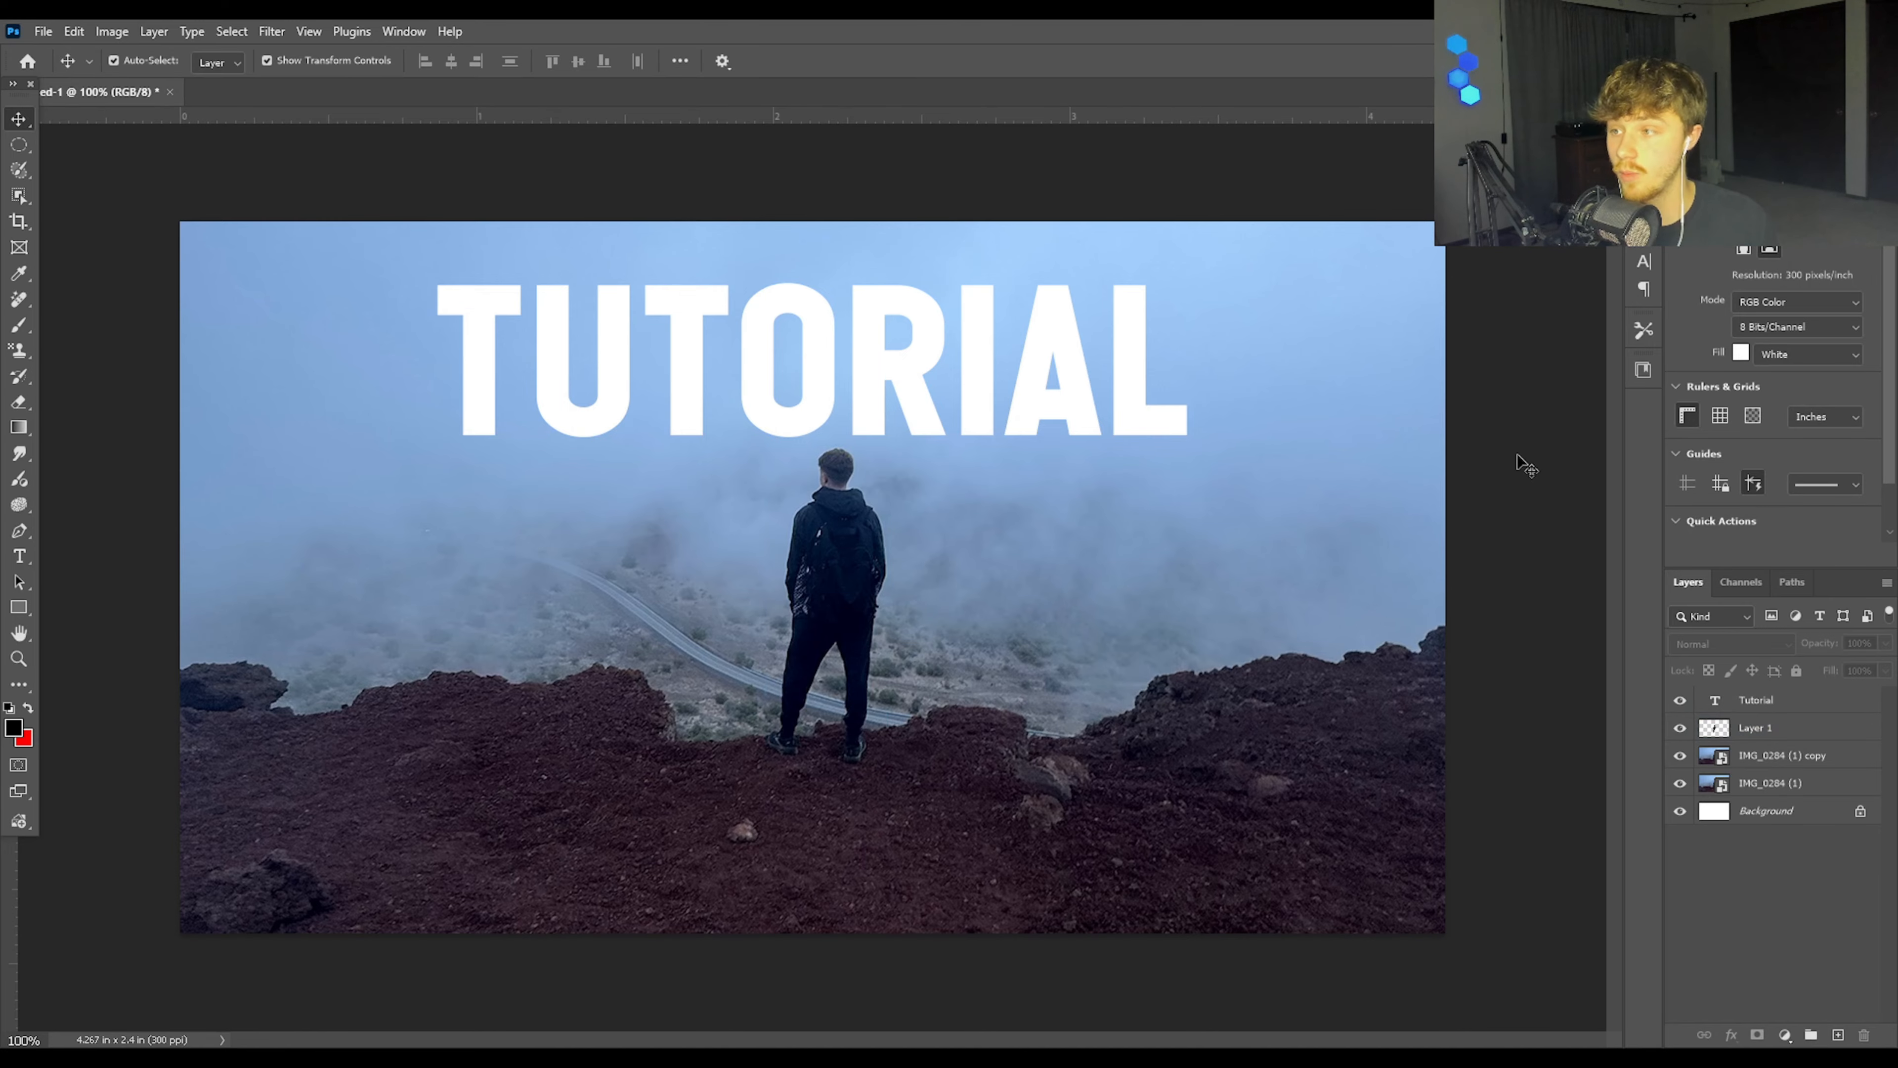
# Step: Reorder the layers to put the Tutorial text layer directly beneath the cut-out man's layer
pyautogui.click(1824, 700)
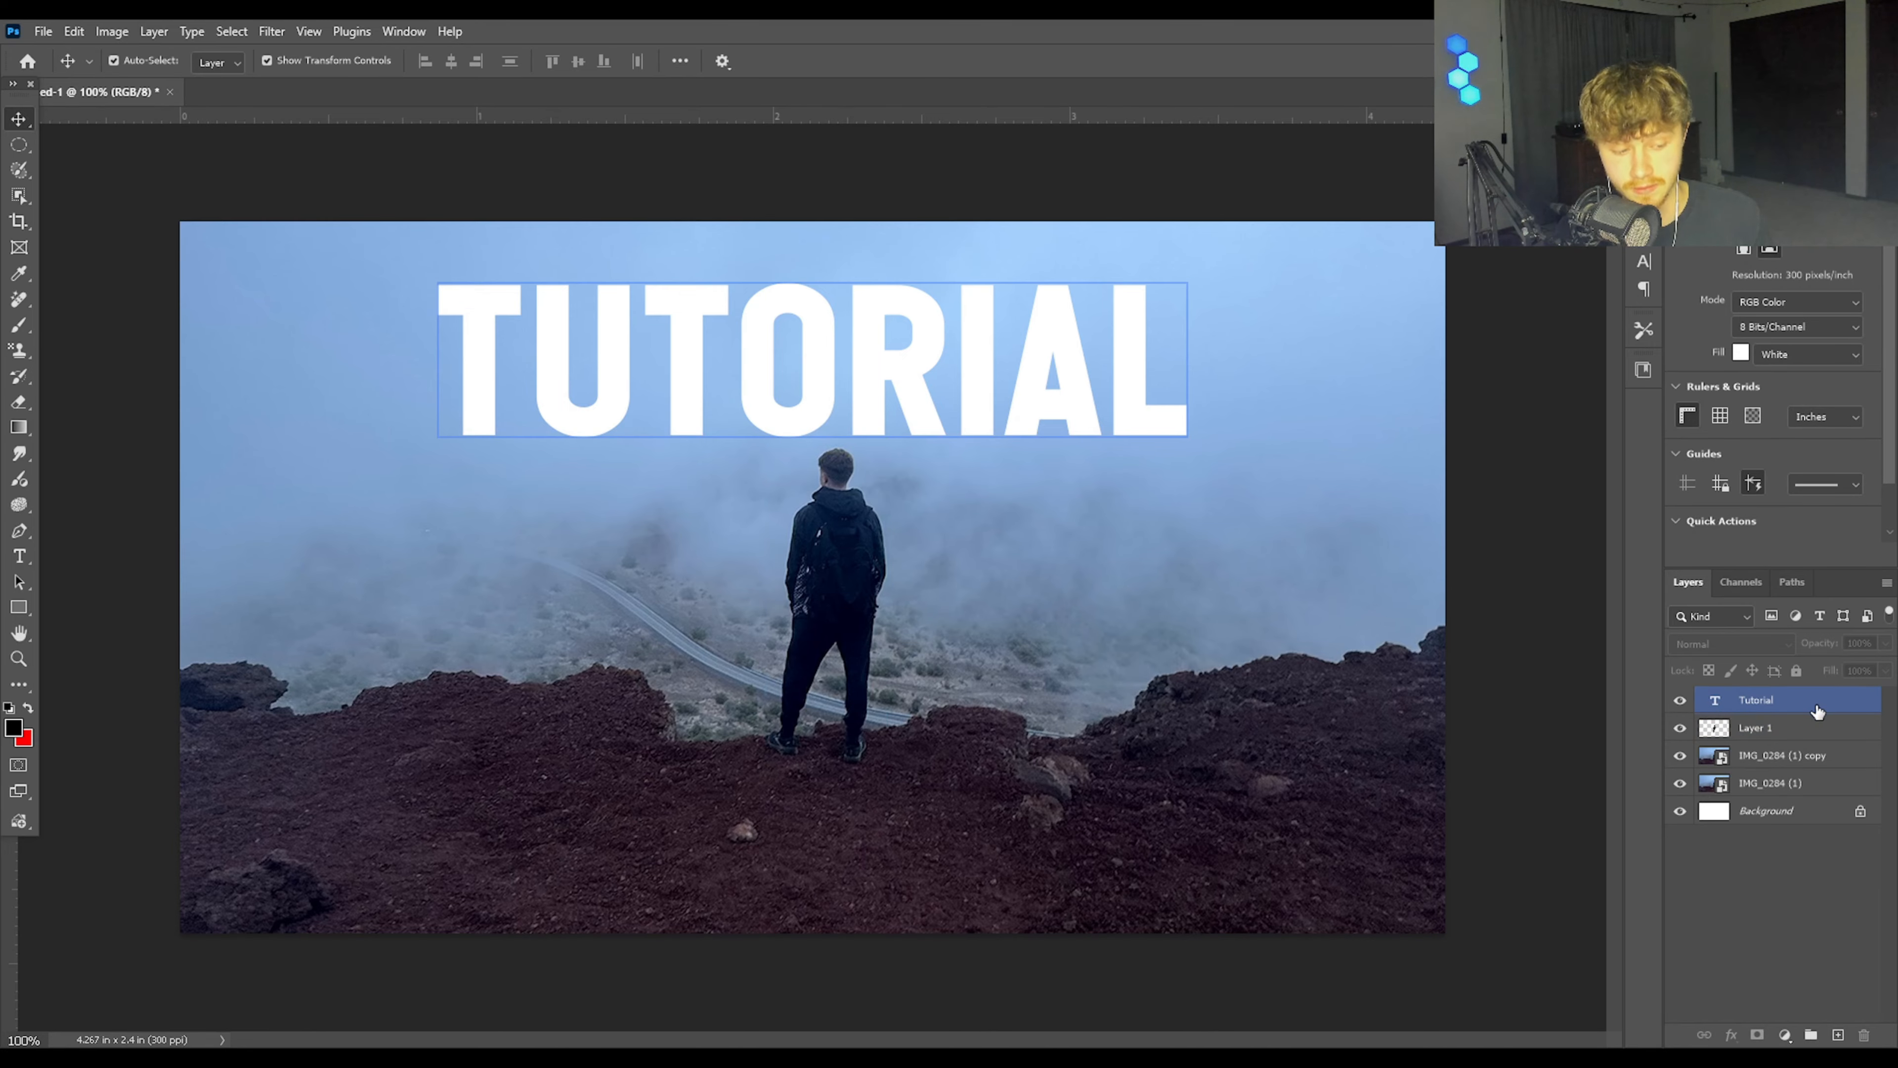
pyautogui.moveTo(1818, 712); pyautogui.dragTo(1817, 754)
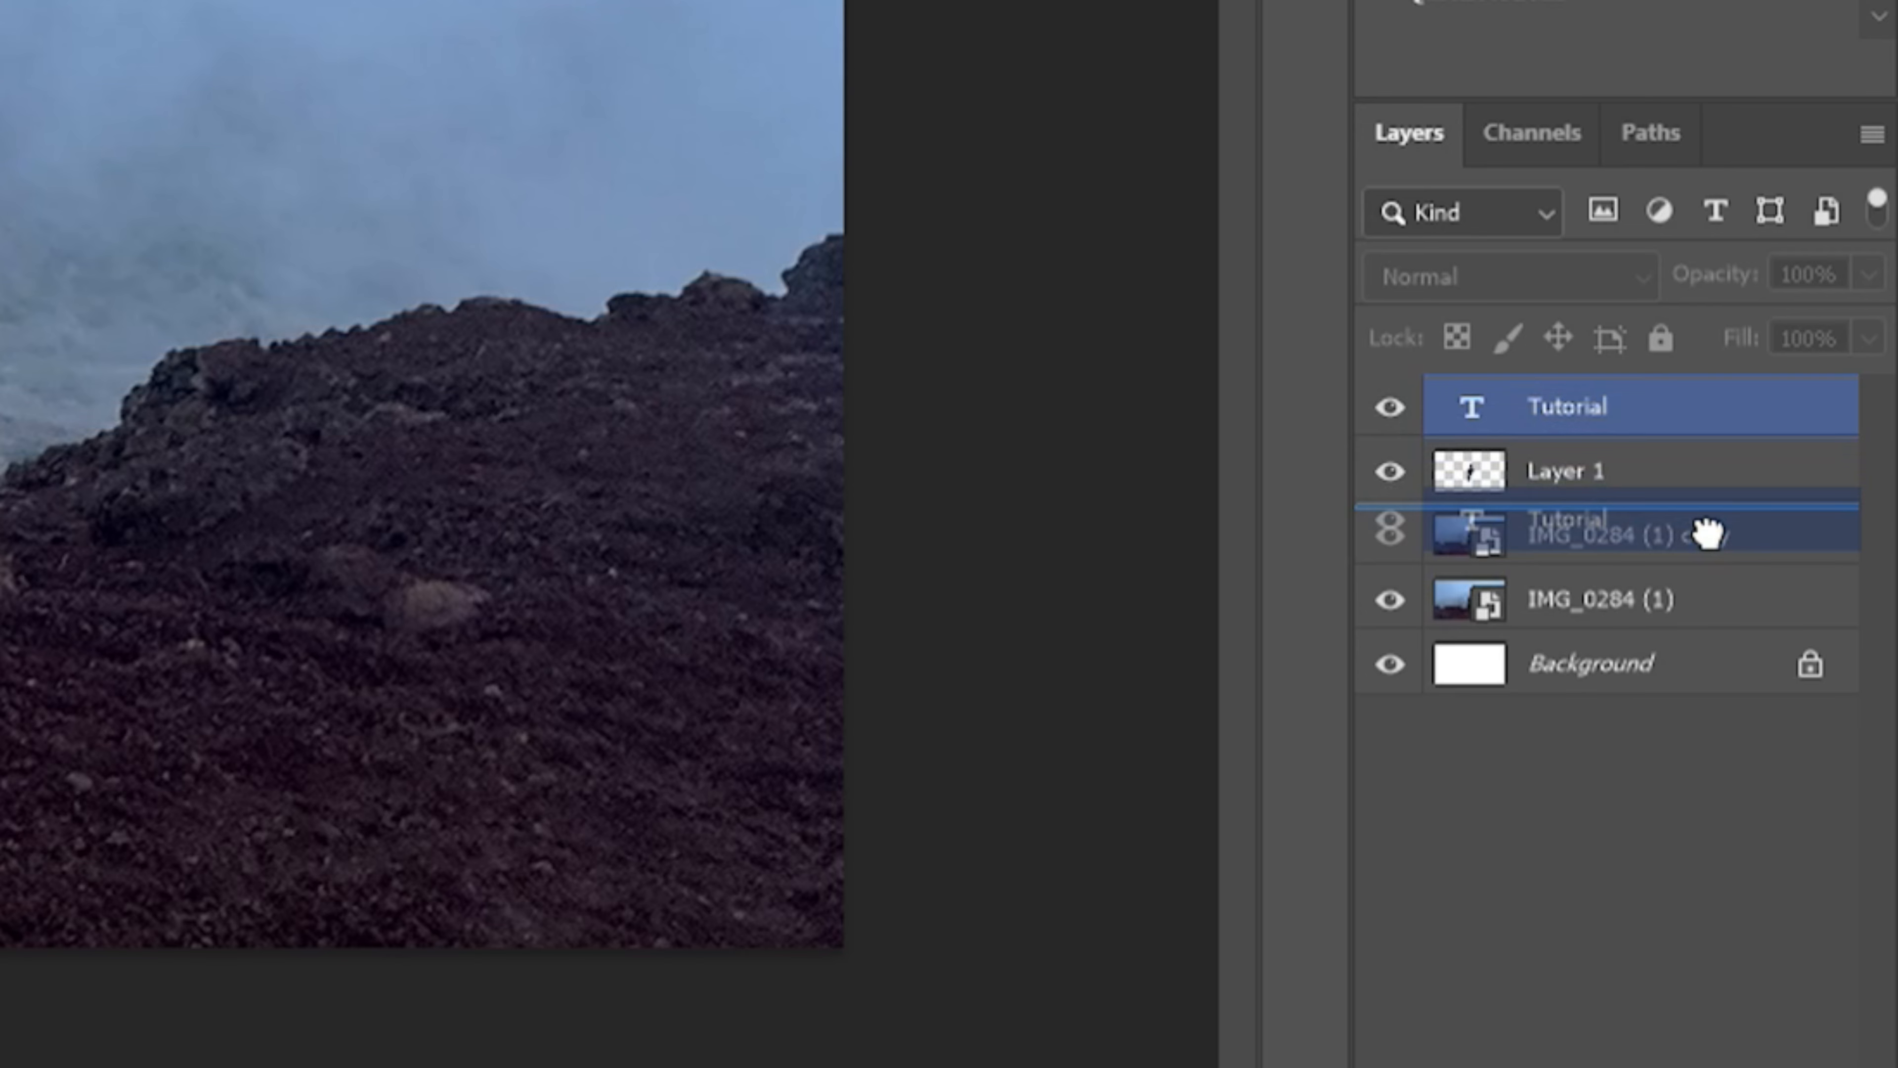
pyautogui.moveTo(1707, 532); pyautogui.dragTo(1705, 534)
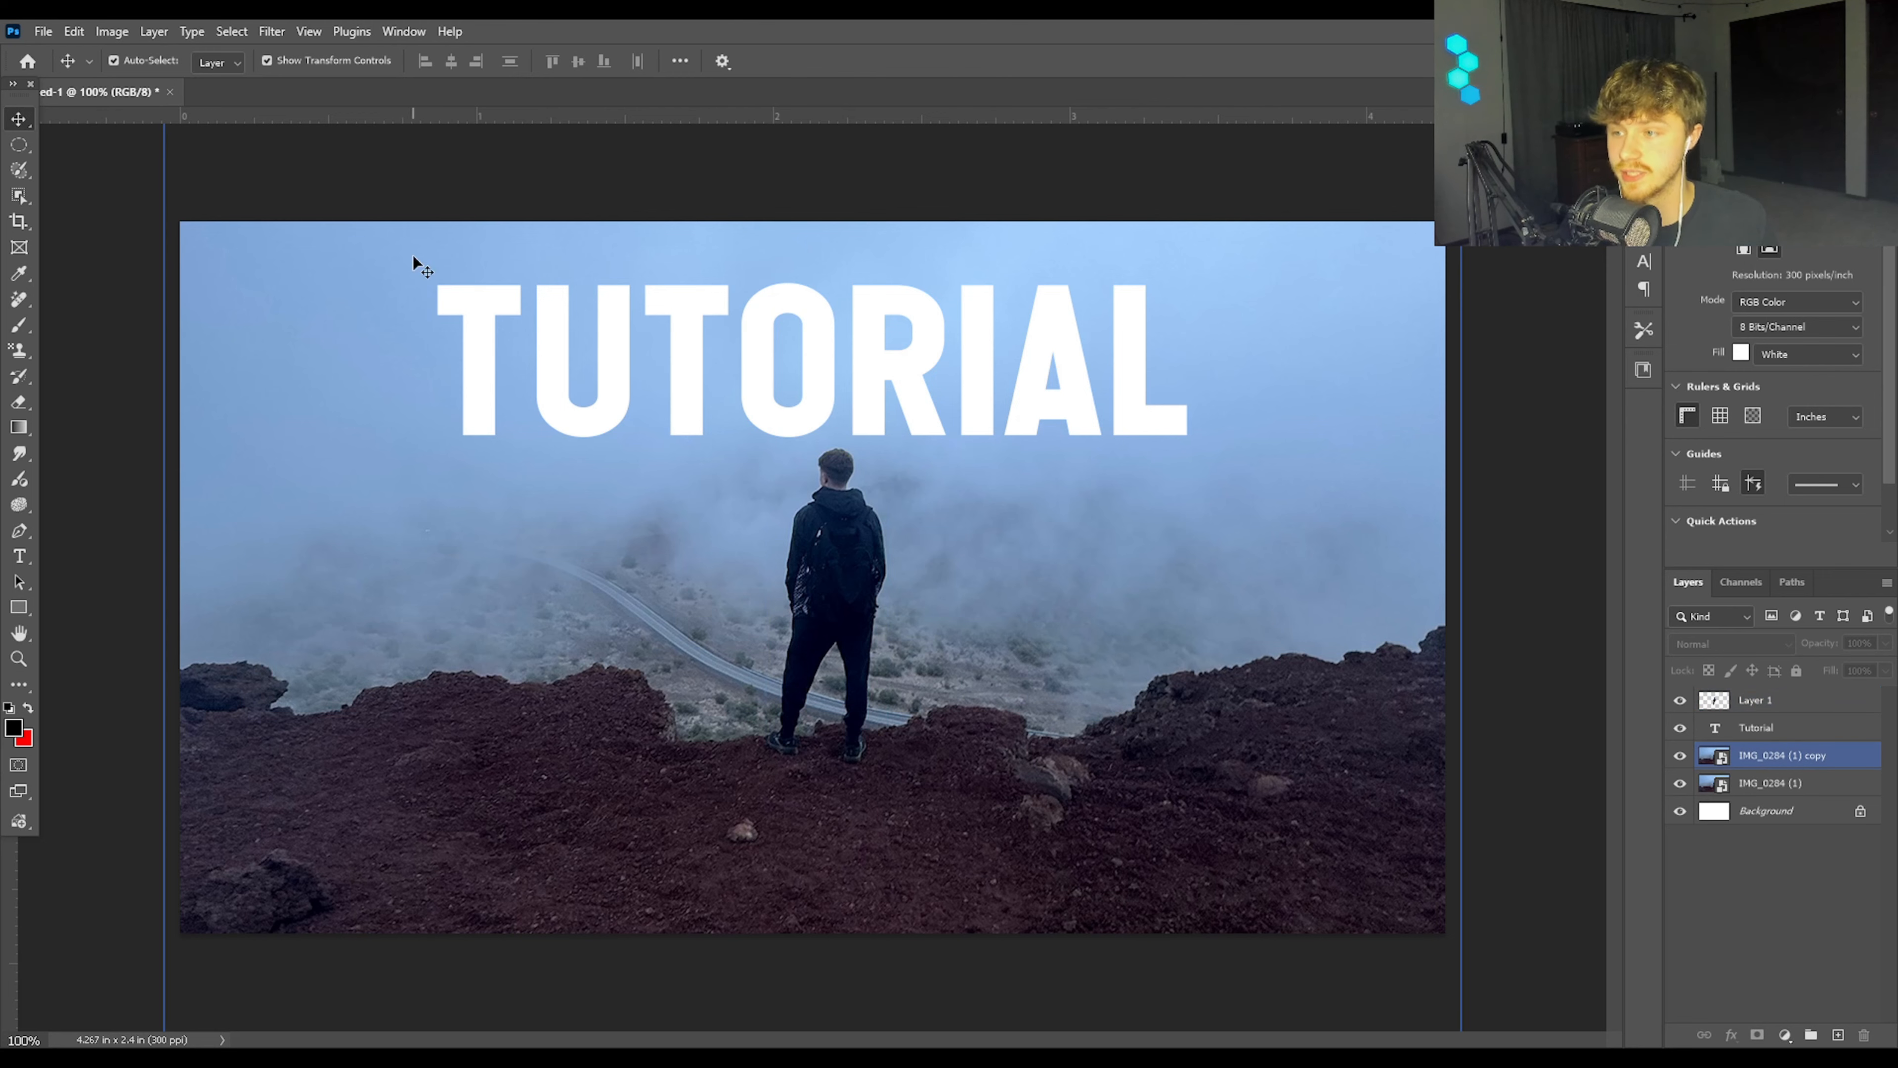
# Step: Move the TUTORIAL text straight down behind the man's head and upper body
pyautogui.click(889, 359)
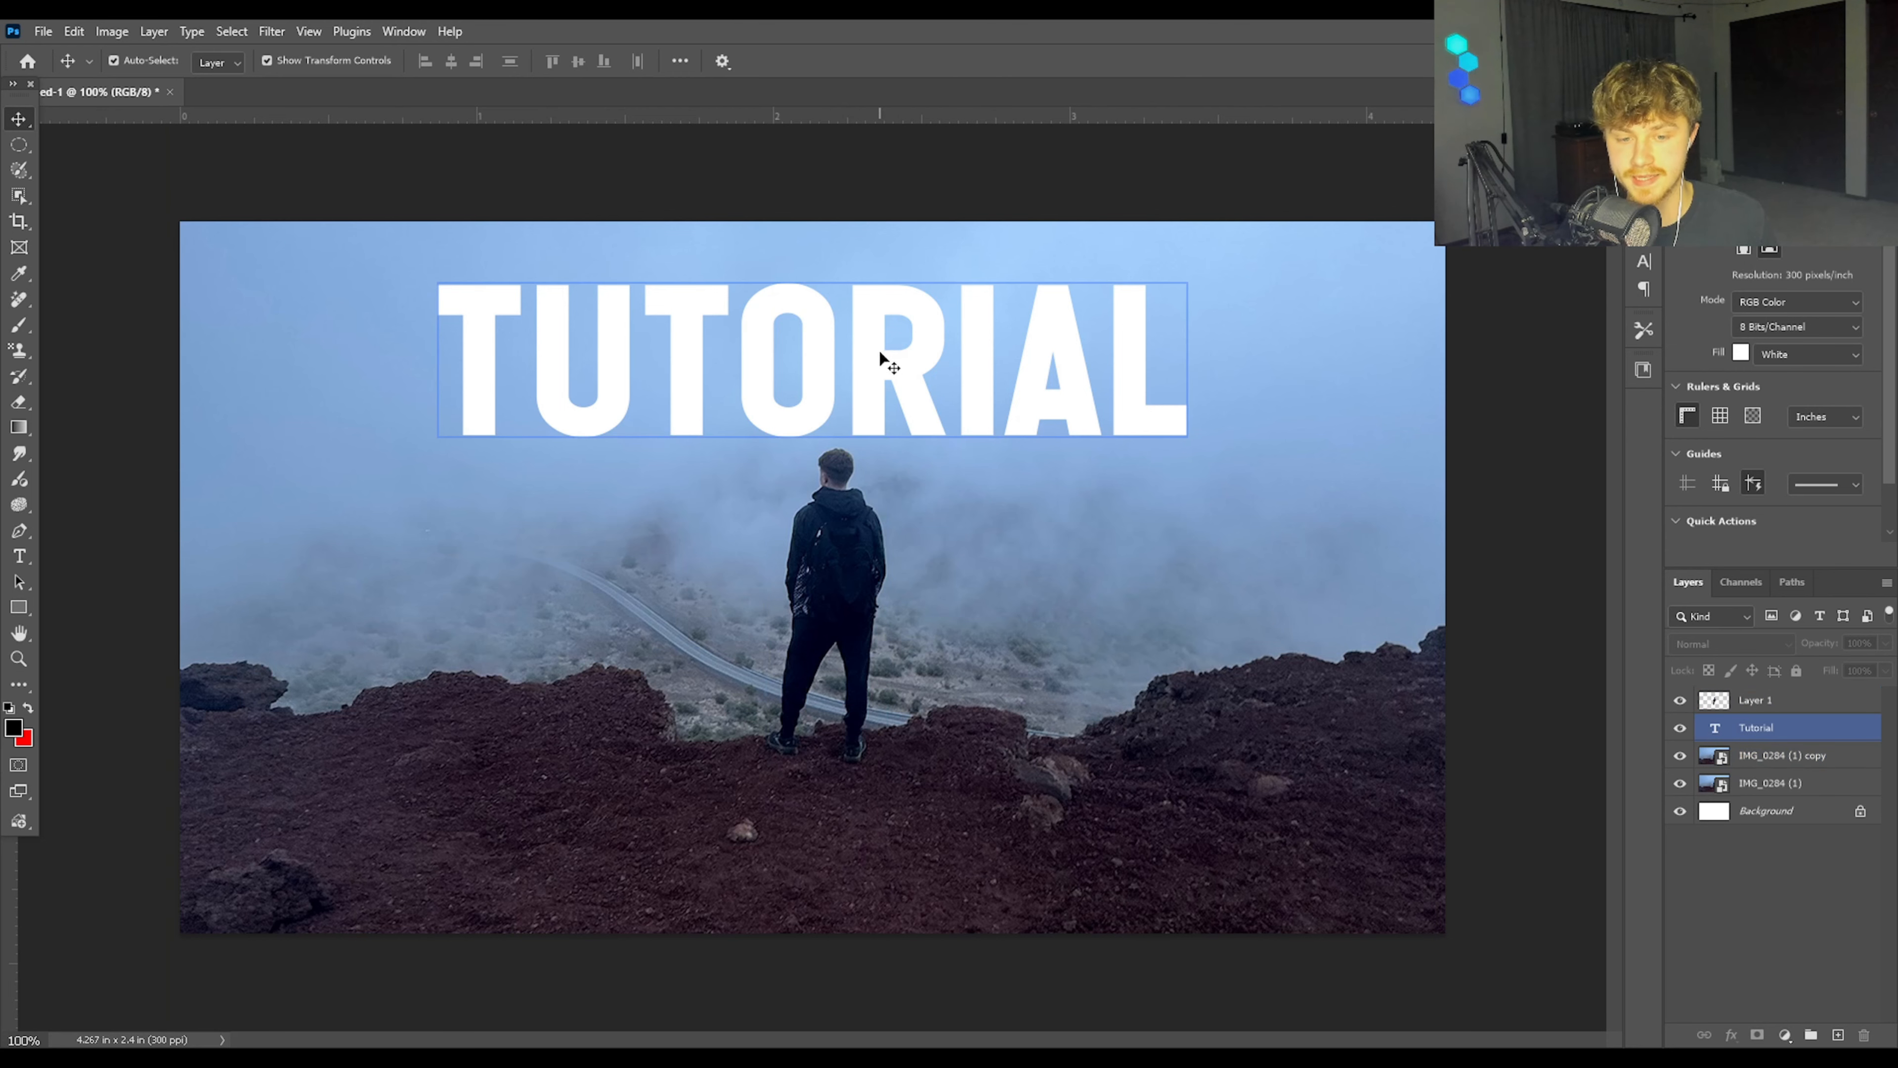
pyautogui.moveTo(879, 353); pyautogui.dragTo(880, 494)
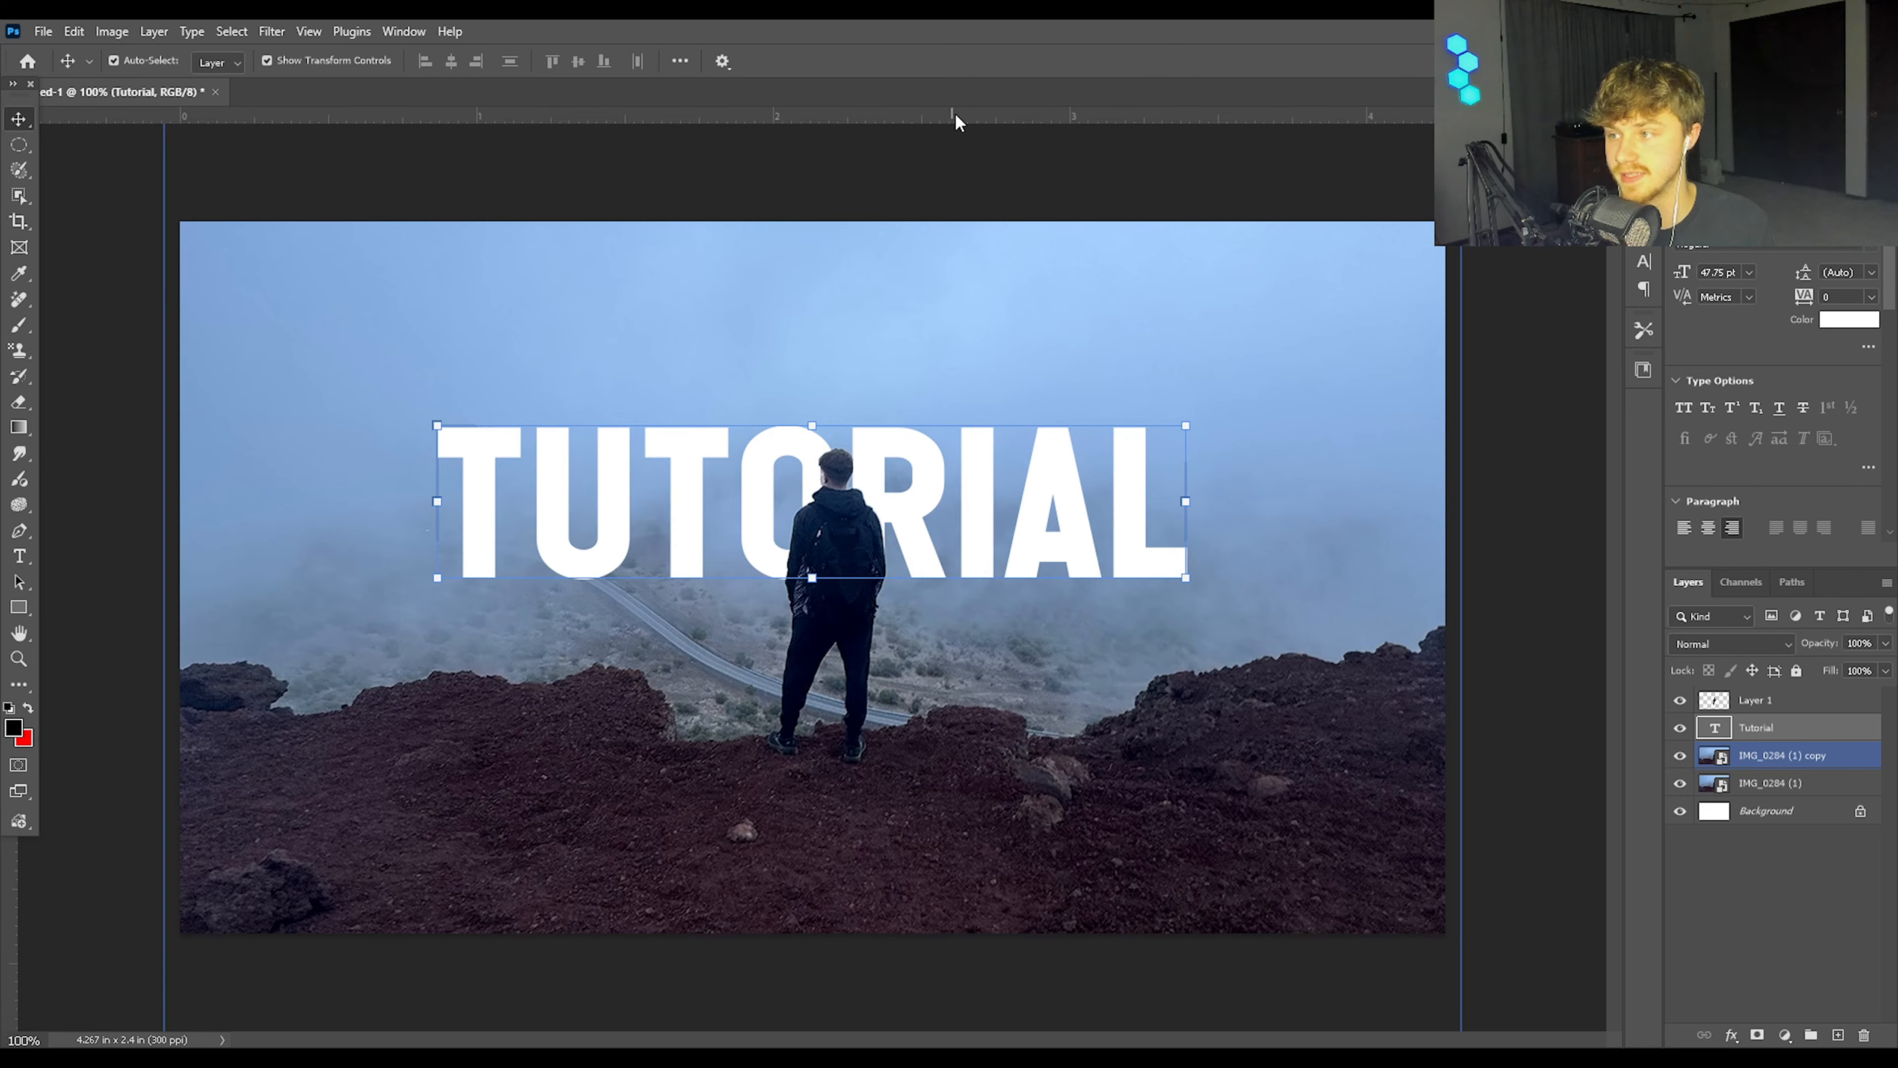
pyautogui.click(964, 161)
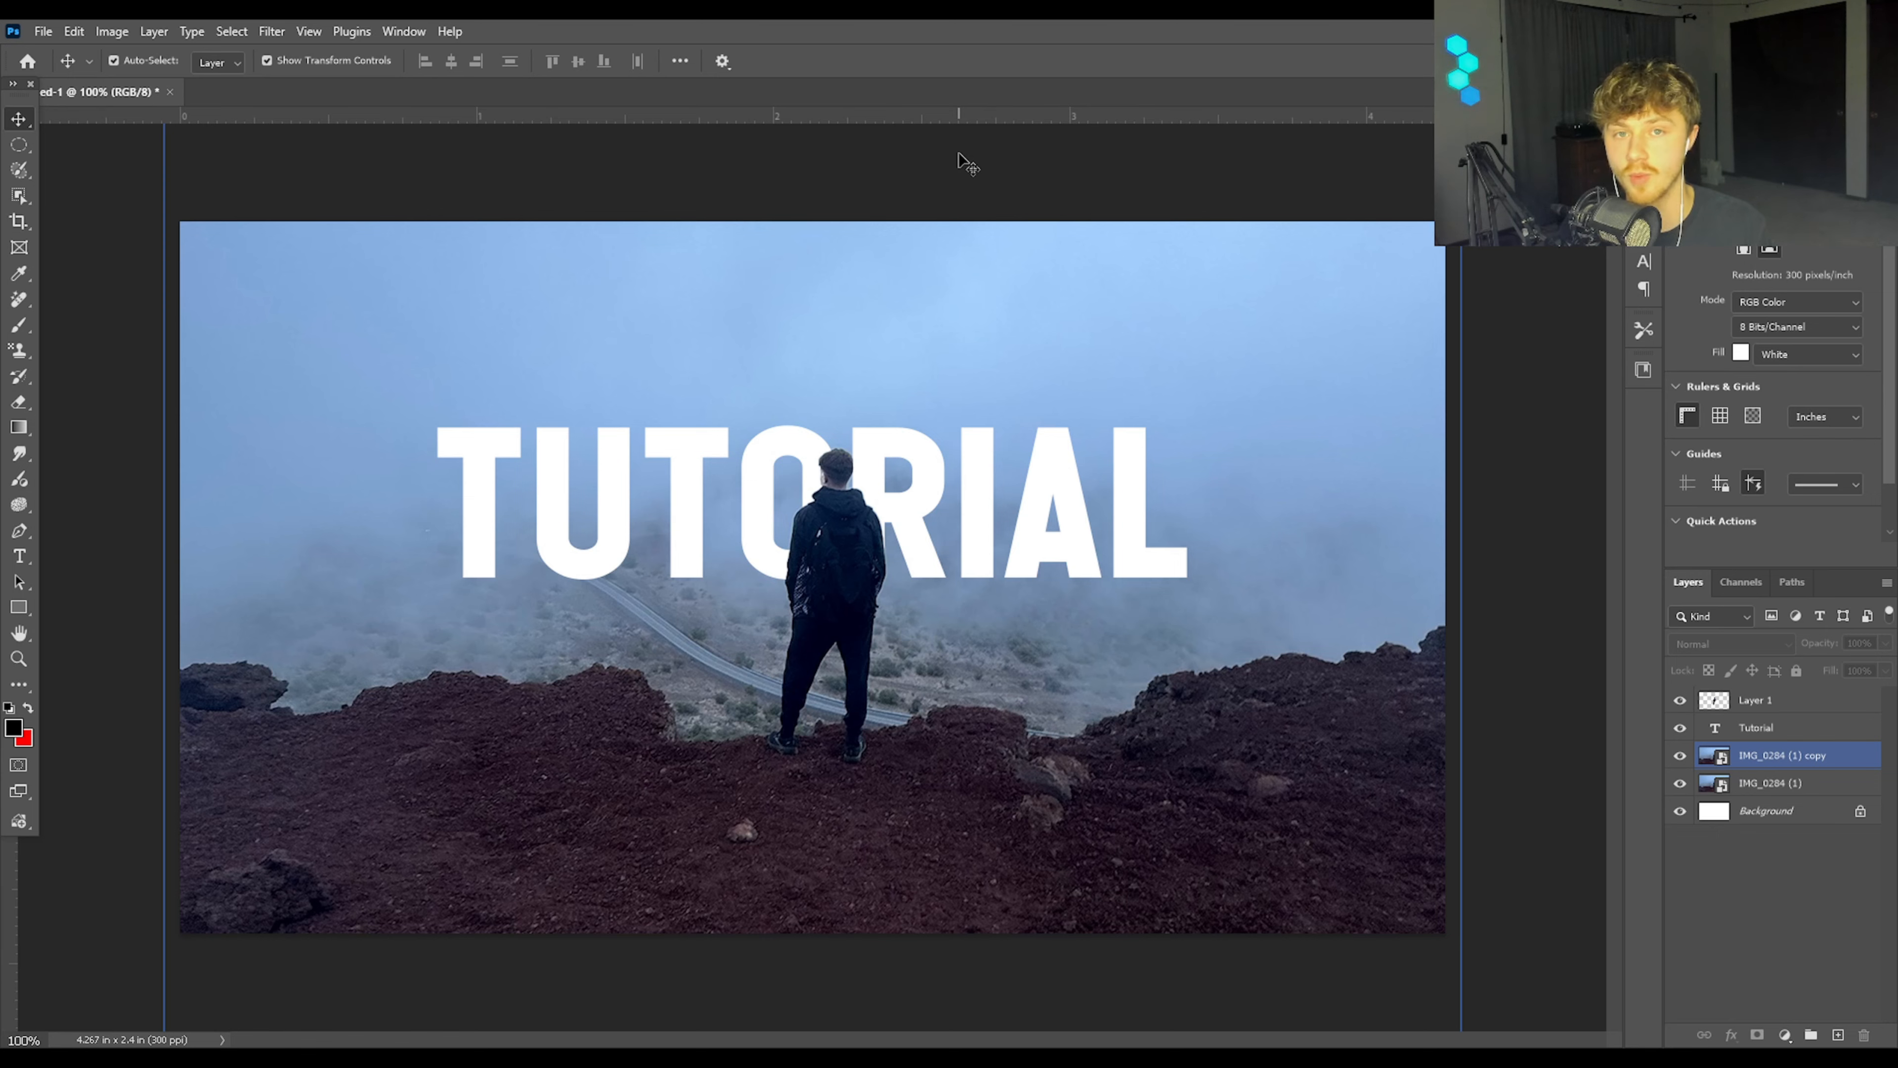
# Step: Turn on Outer Glow and Drop Shadow in the Tutorial text layer's style, leaving Bevel & Emboss off
pyautogui.click(1846, 729)
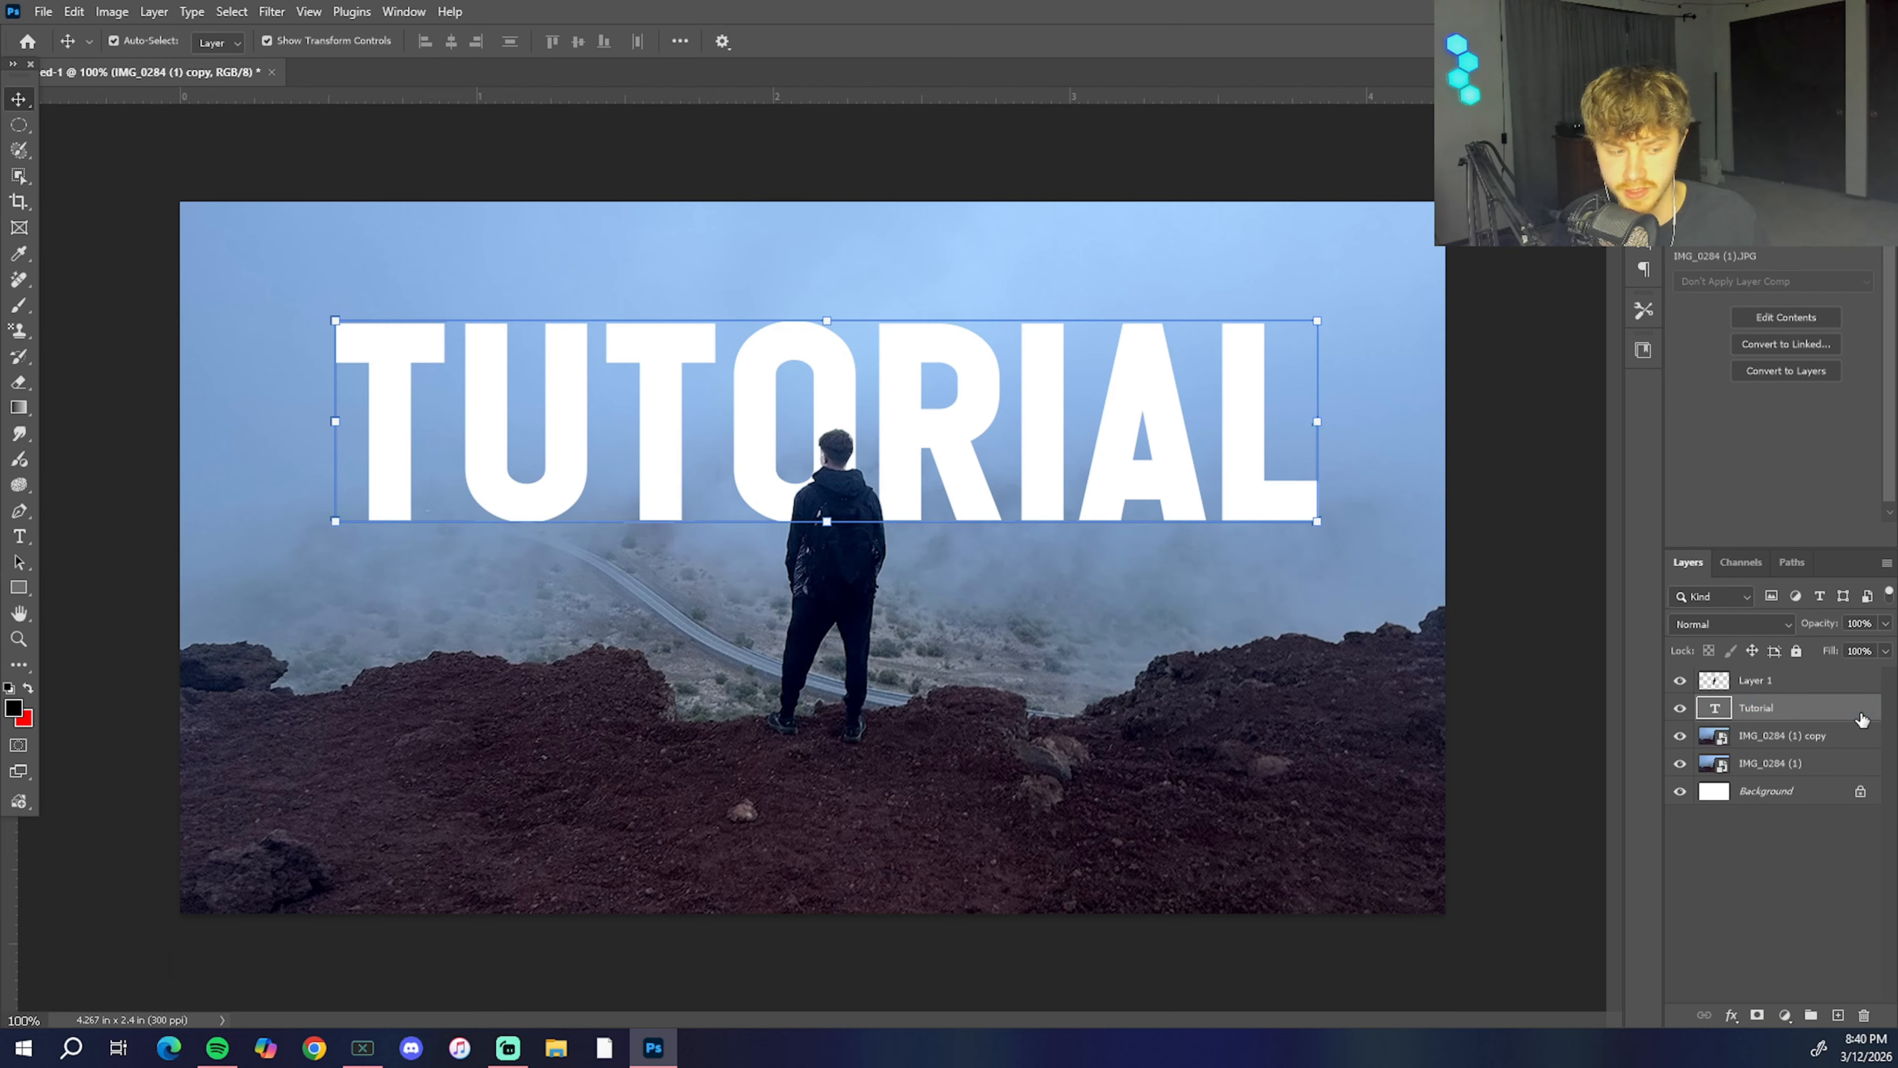
pyautogui.doubleClick(1862, 719)
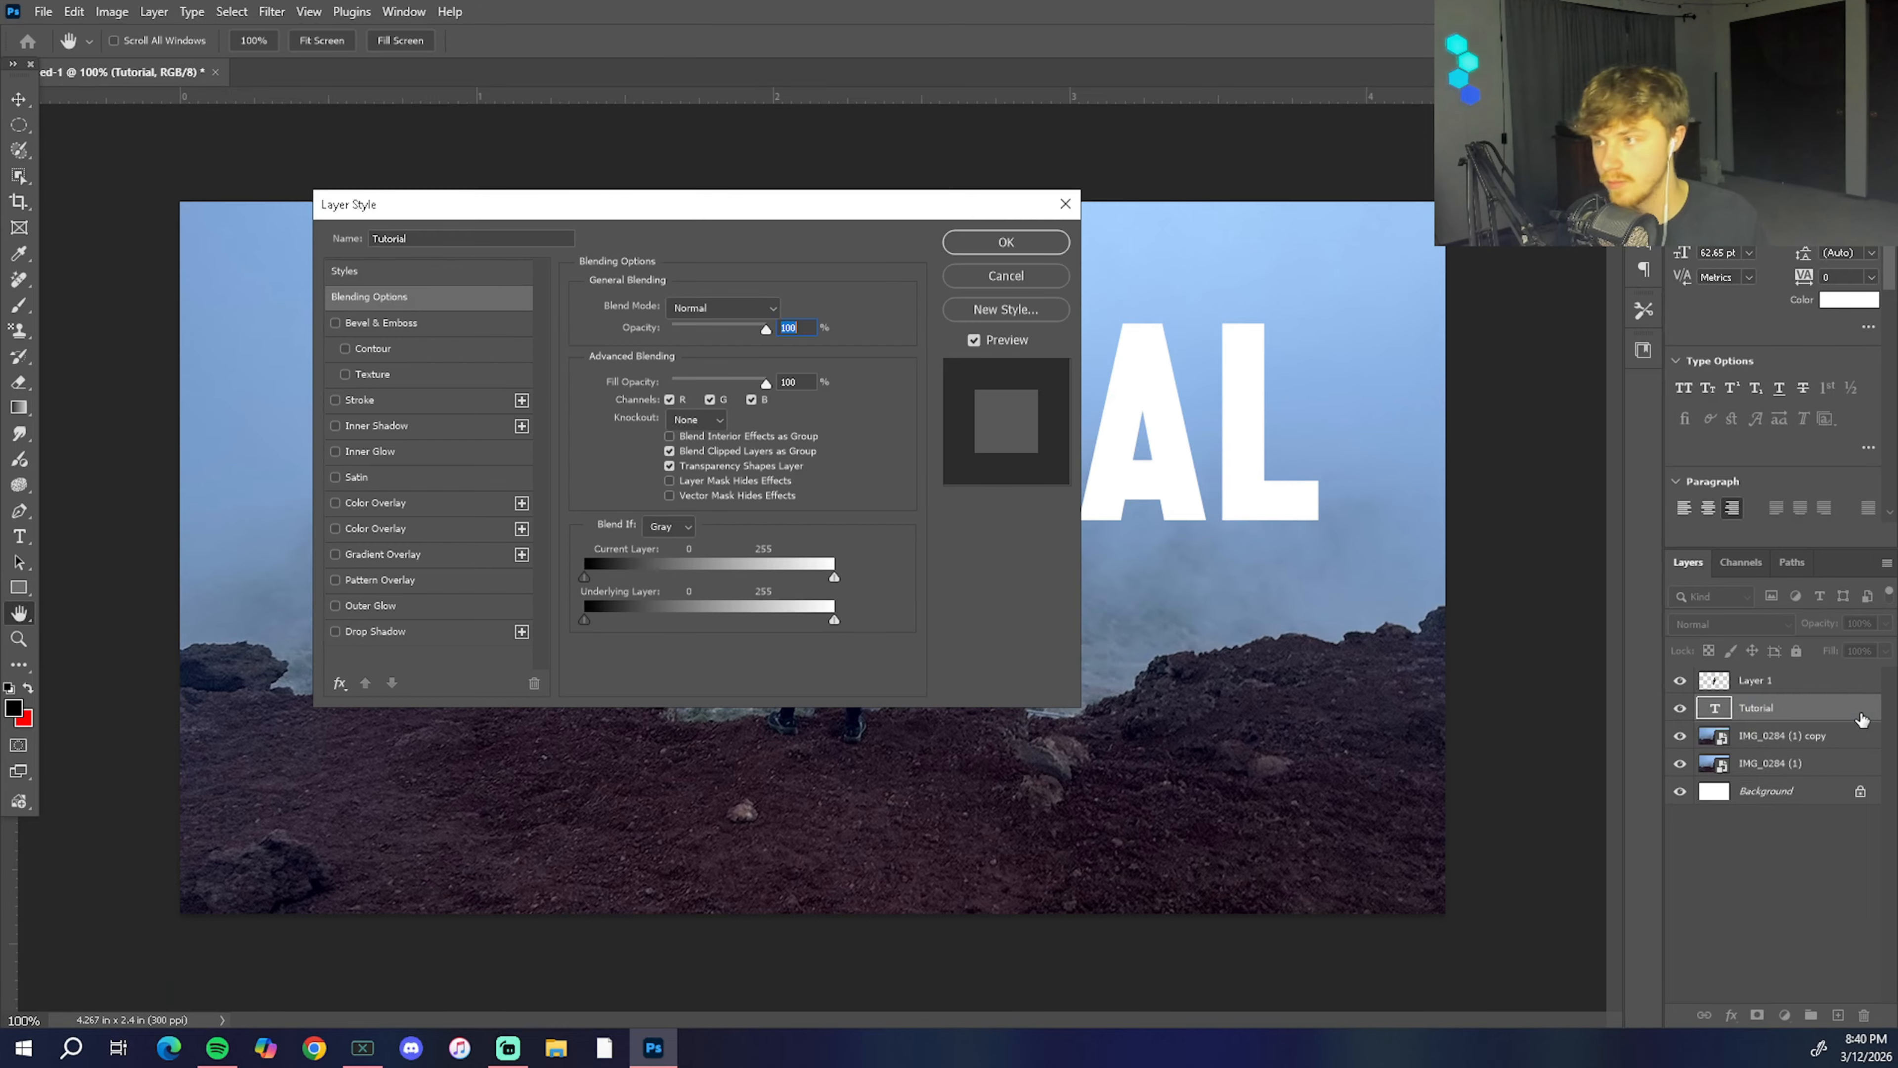
pyautogui.moveTo(562, 210); pyautogui.dragTo(1364, 318)
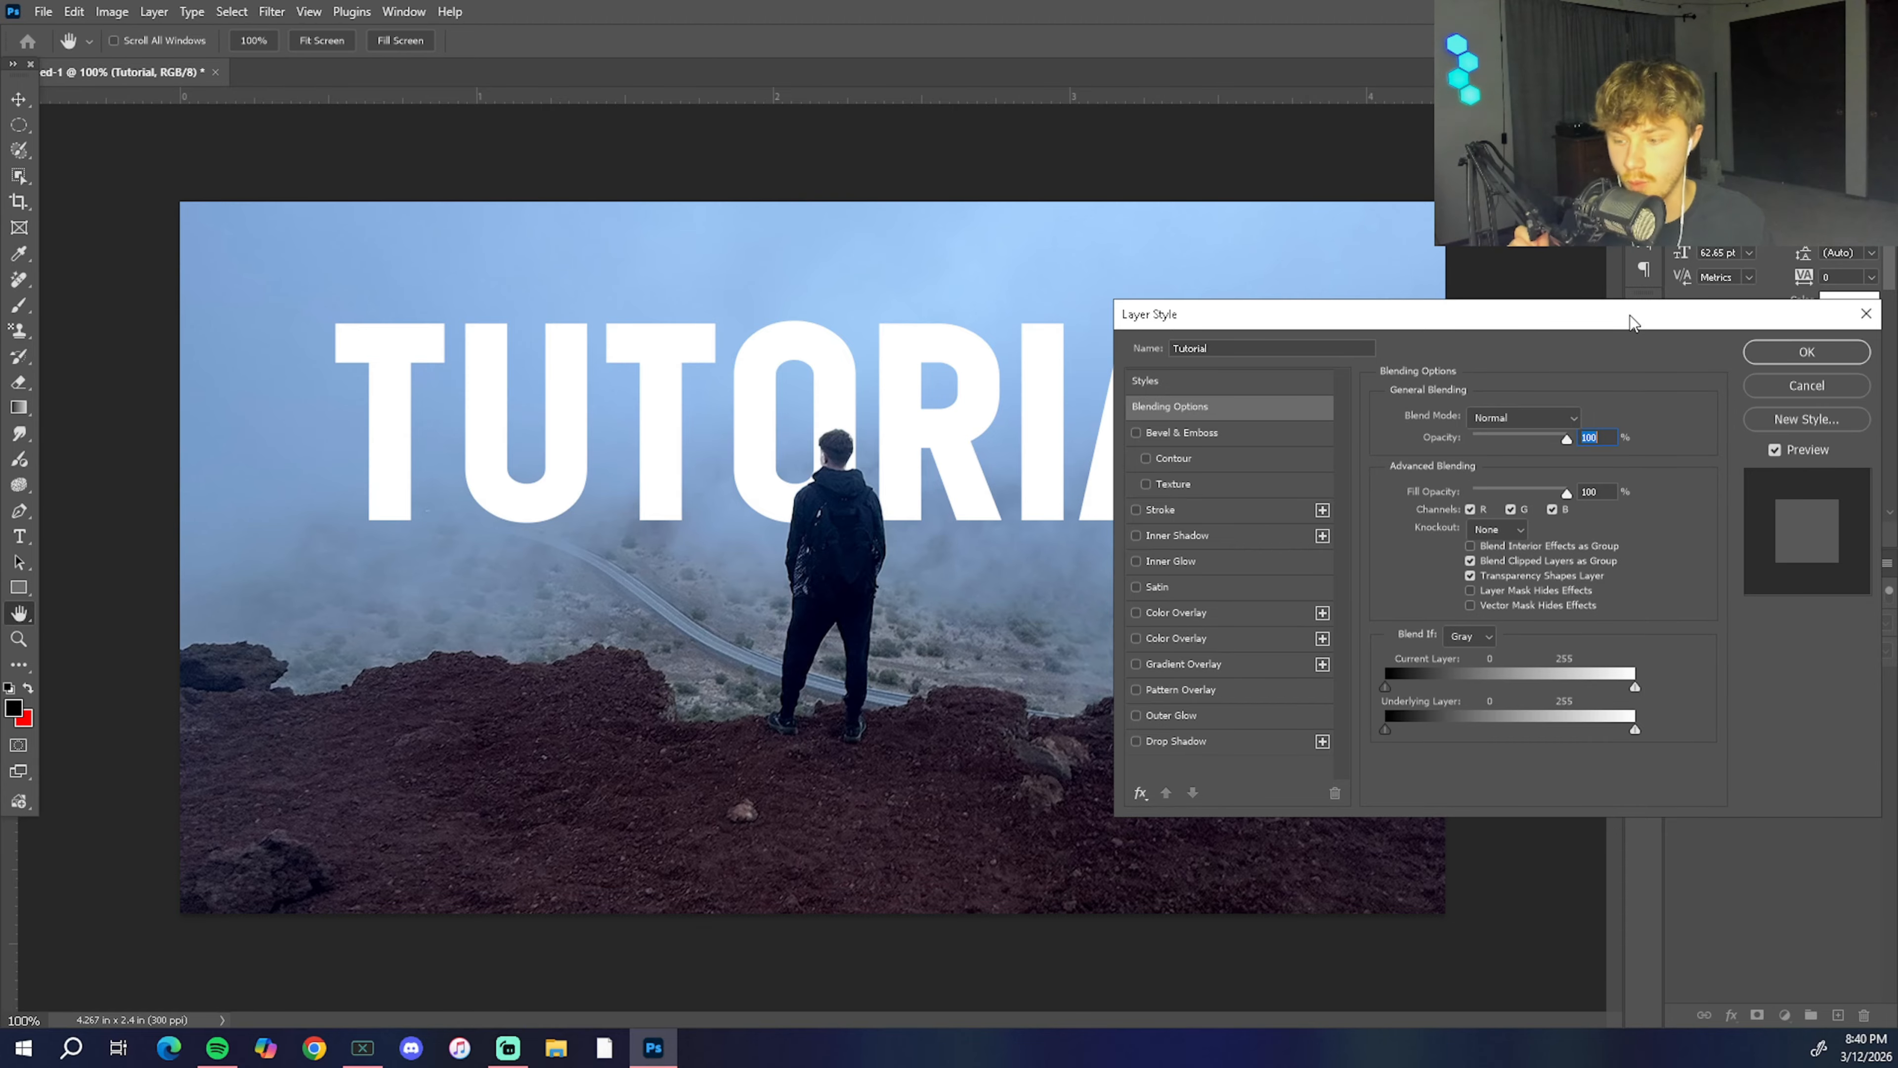
pyautogui.moveTo(1334, 311); pyautogui.dragTo(1203, 483)
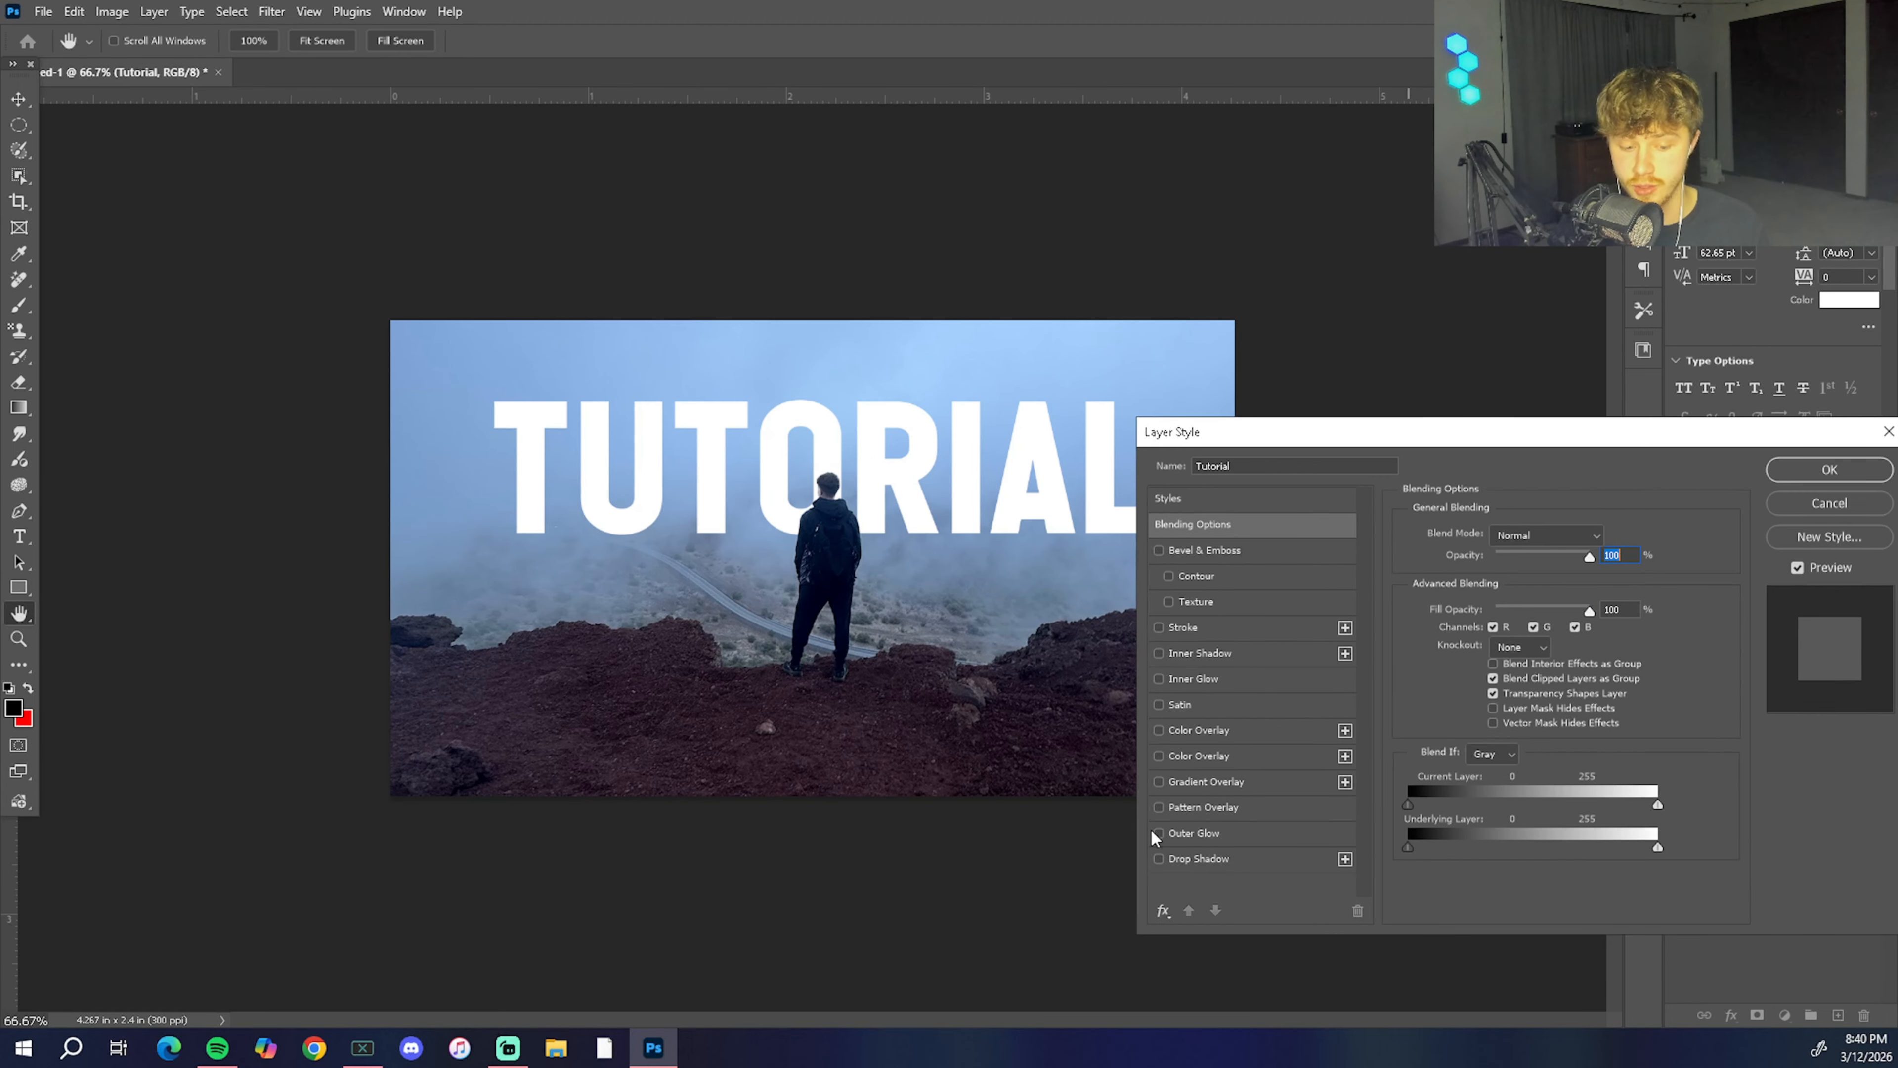
pyautogui.click(1159, 833)
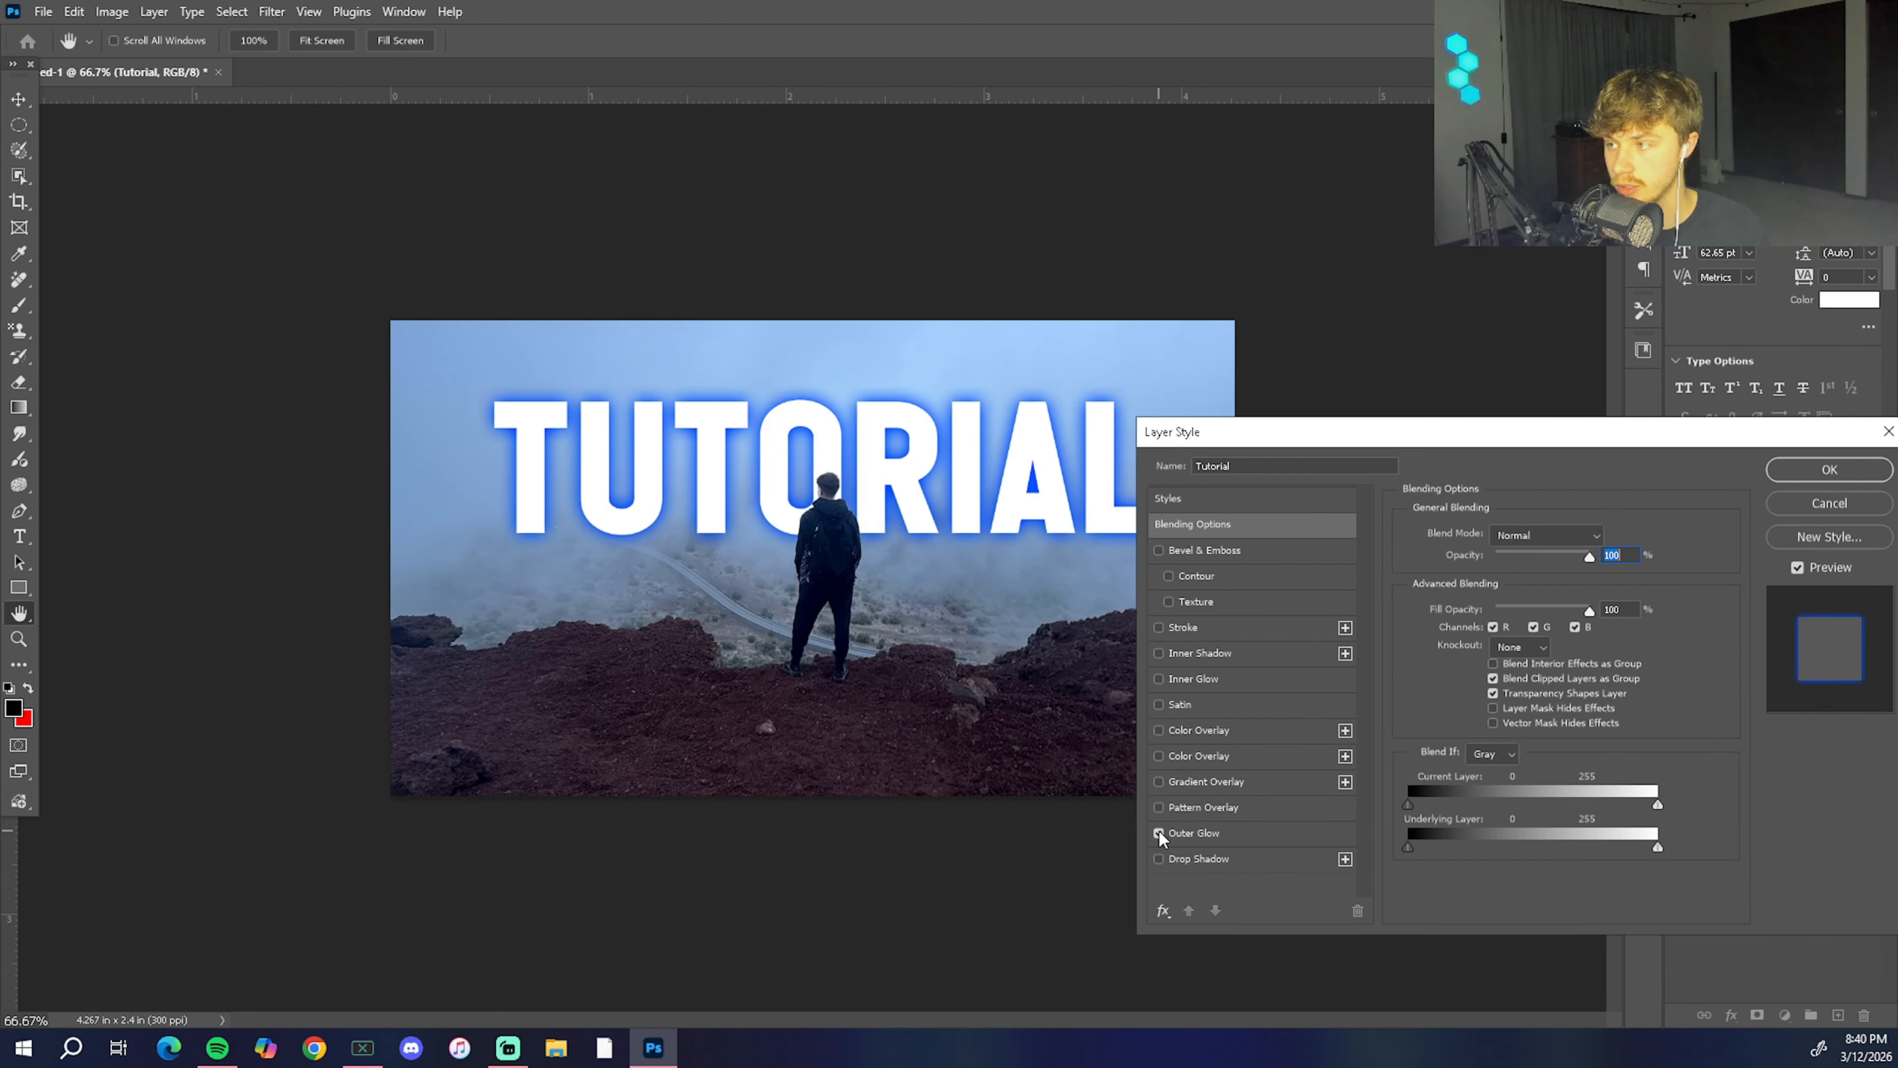
pyautogui.click(1160, 859)
pyautogui.click(1157, 550)
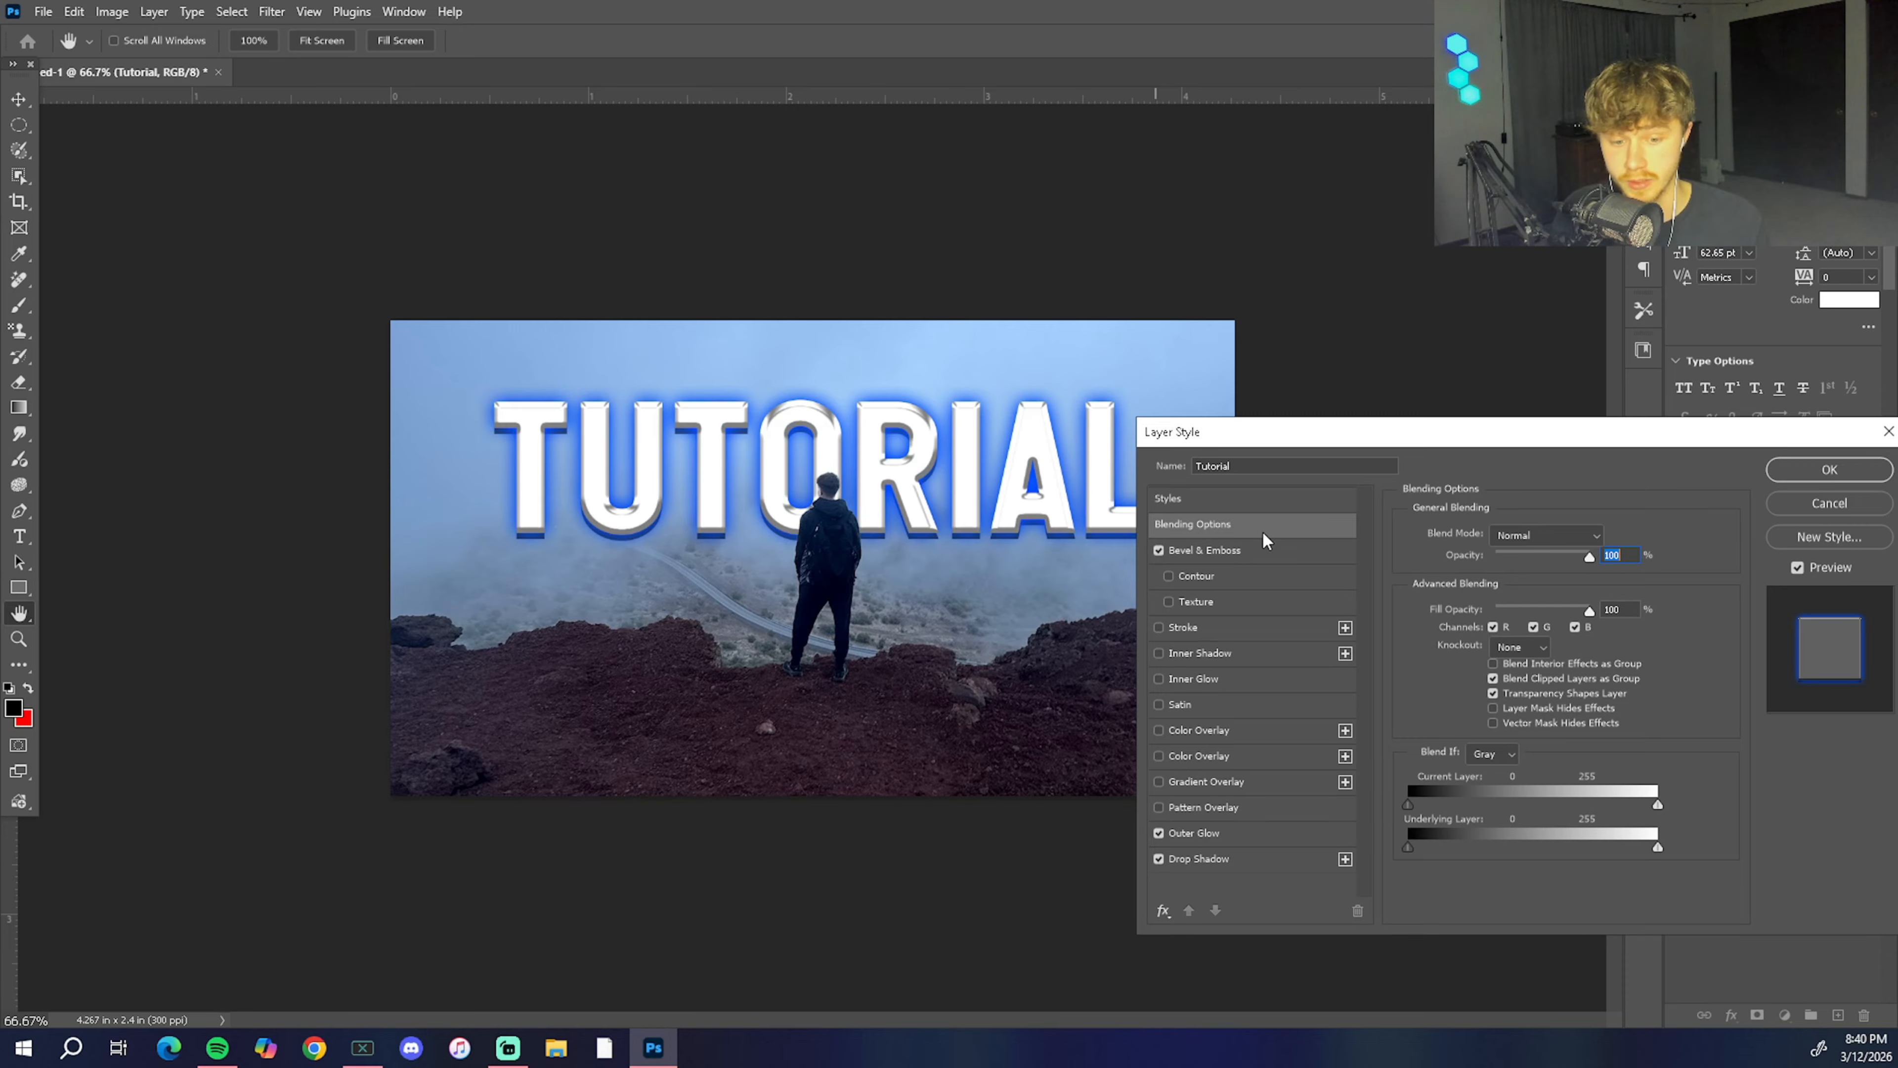
pyautogui.click(1166, 550)
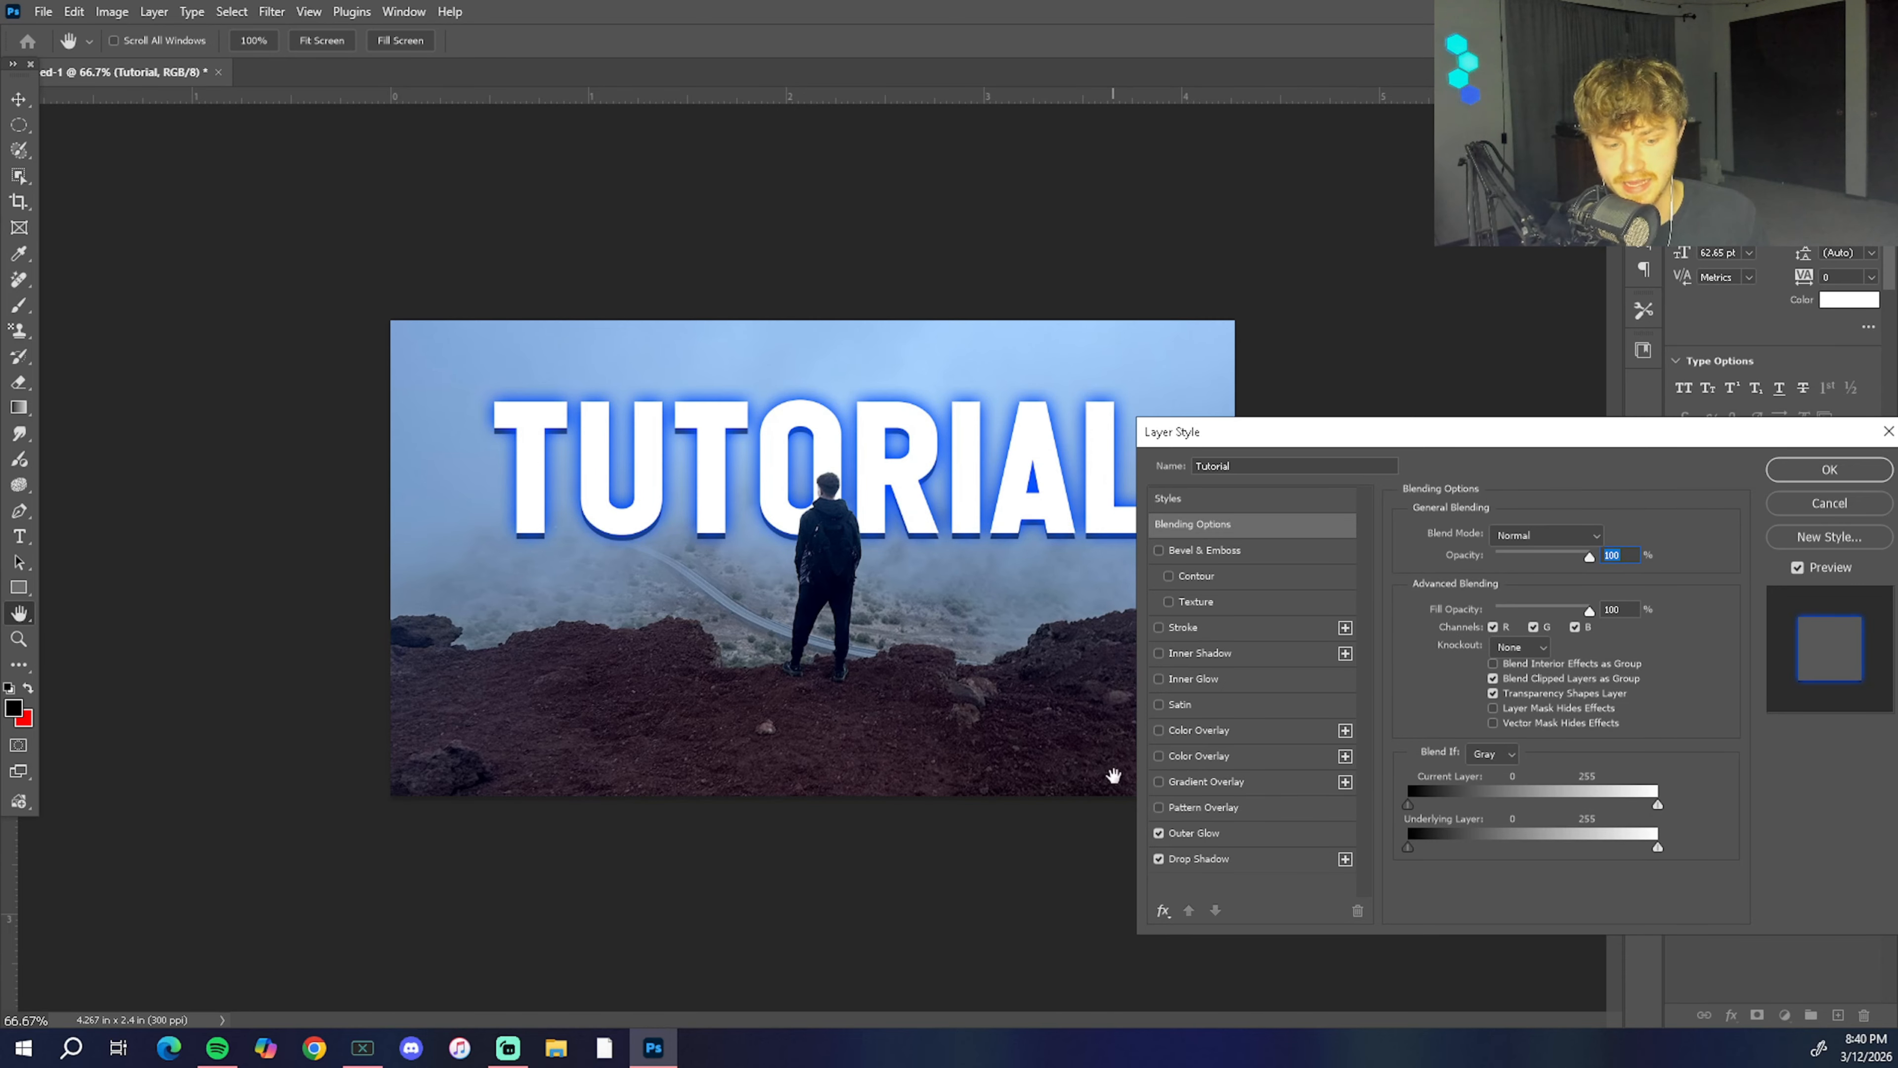
# Step: Change the text's outer glow colour to white and reduce the glow size
pyautogui.click(1232, 832)
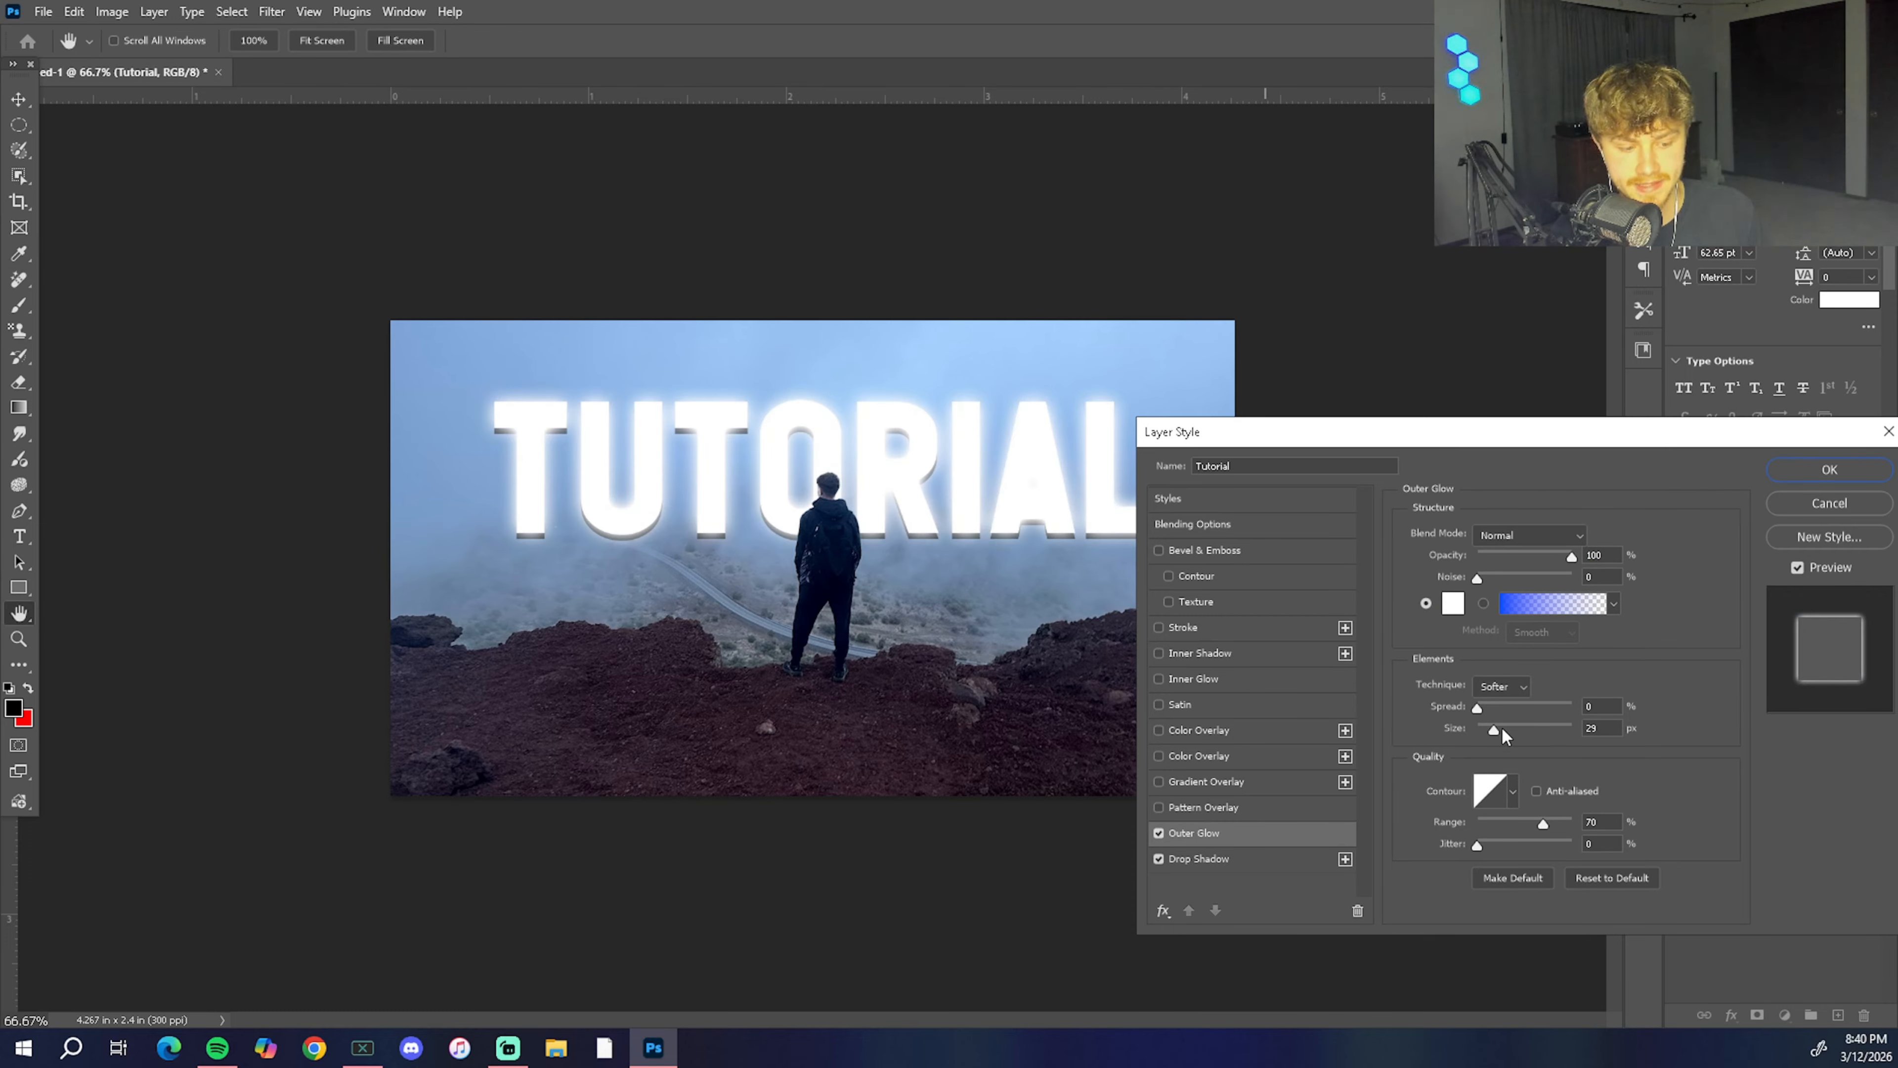
pyautogui.moveTo(1494, 731); pyautogui.dragTo(1483, 732)
# Step: Increase the drop shadow's distance in the Tutorial text layer's style
pyautogui.click(1228, 859)
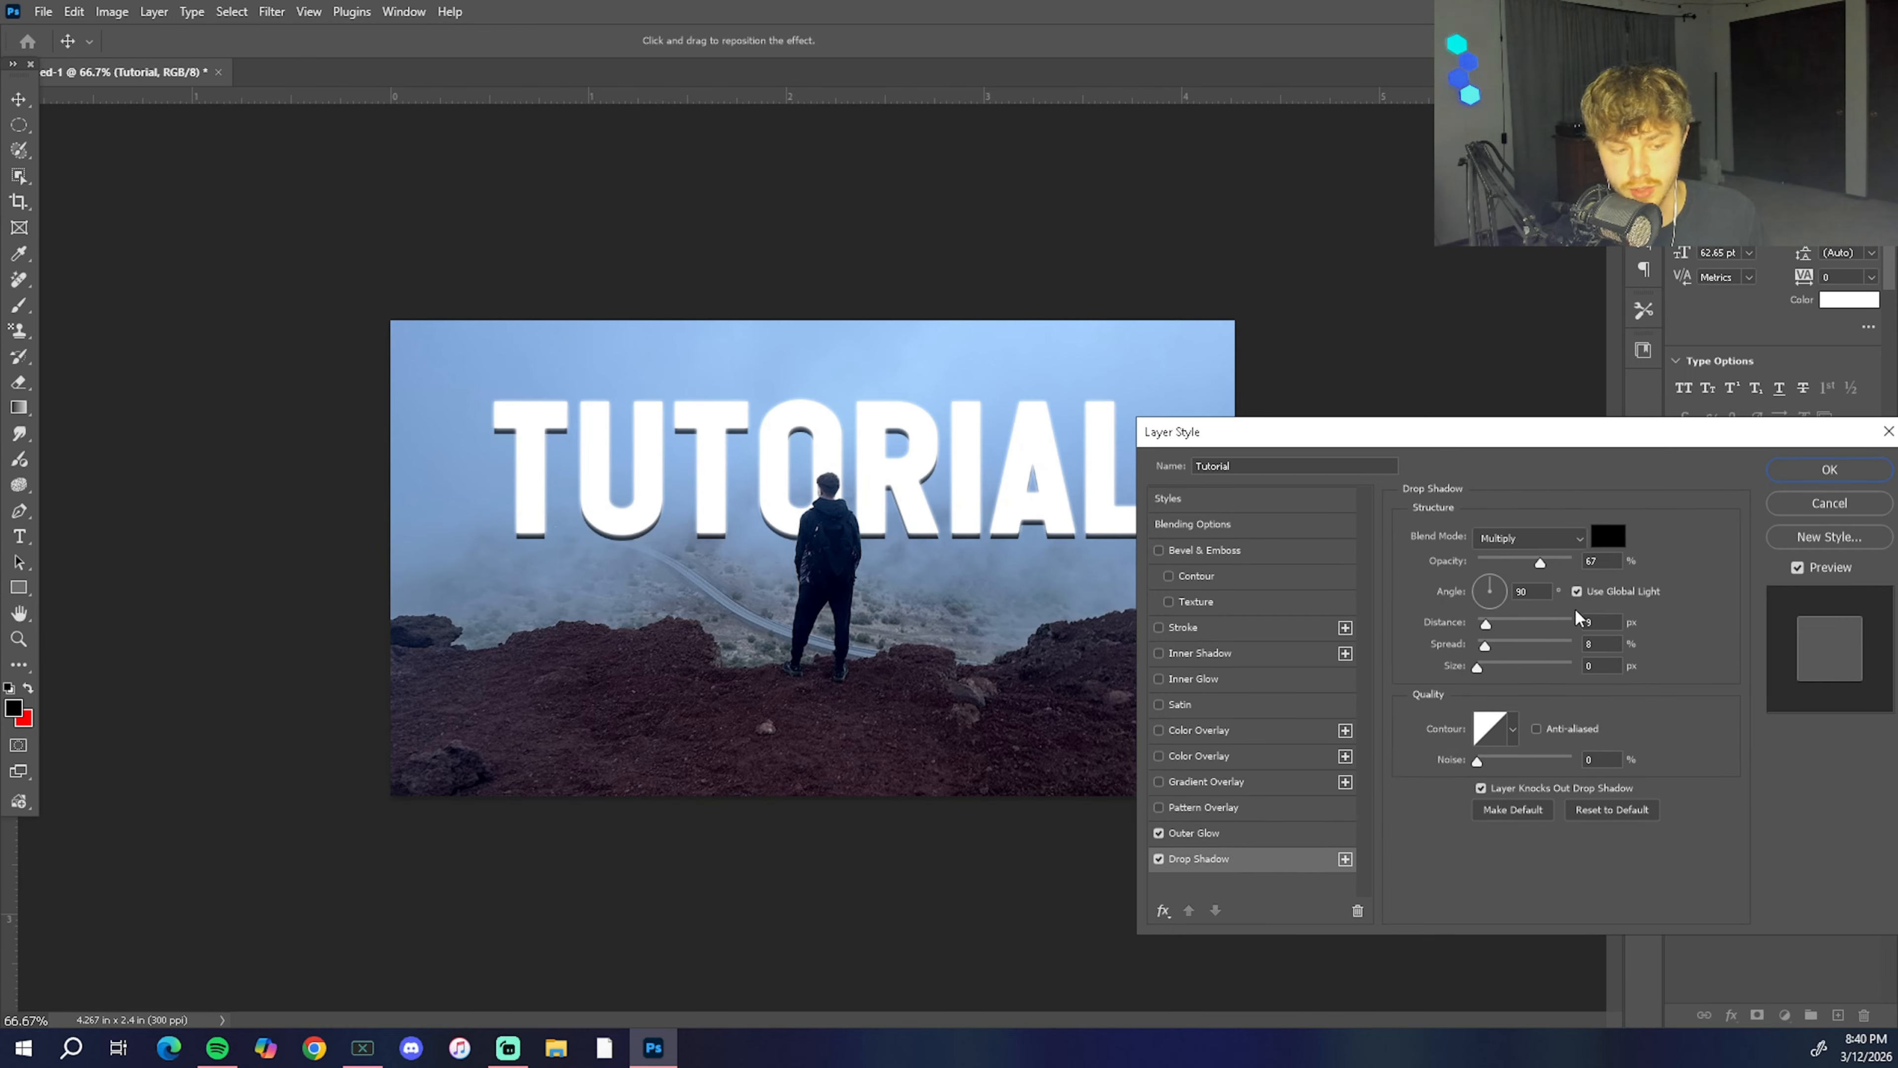
pyautogui.moveTo(1488, 624)
pyautogui.mouseDown()
pyautogui.moveTo(1507, 623)
pyautogui.moveTo(1524, 666)
pyautogui.moveTo(1562, 666)
pyautogui.moveTo(1481, 668)
pyautogui.moveTo(1498, 626)
pyautogui.mouseUp()
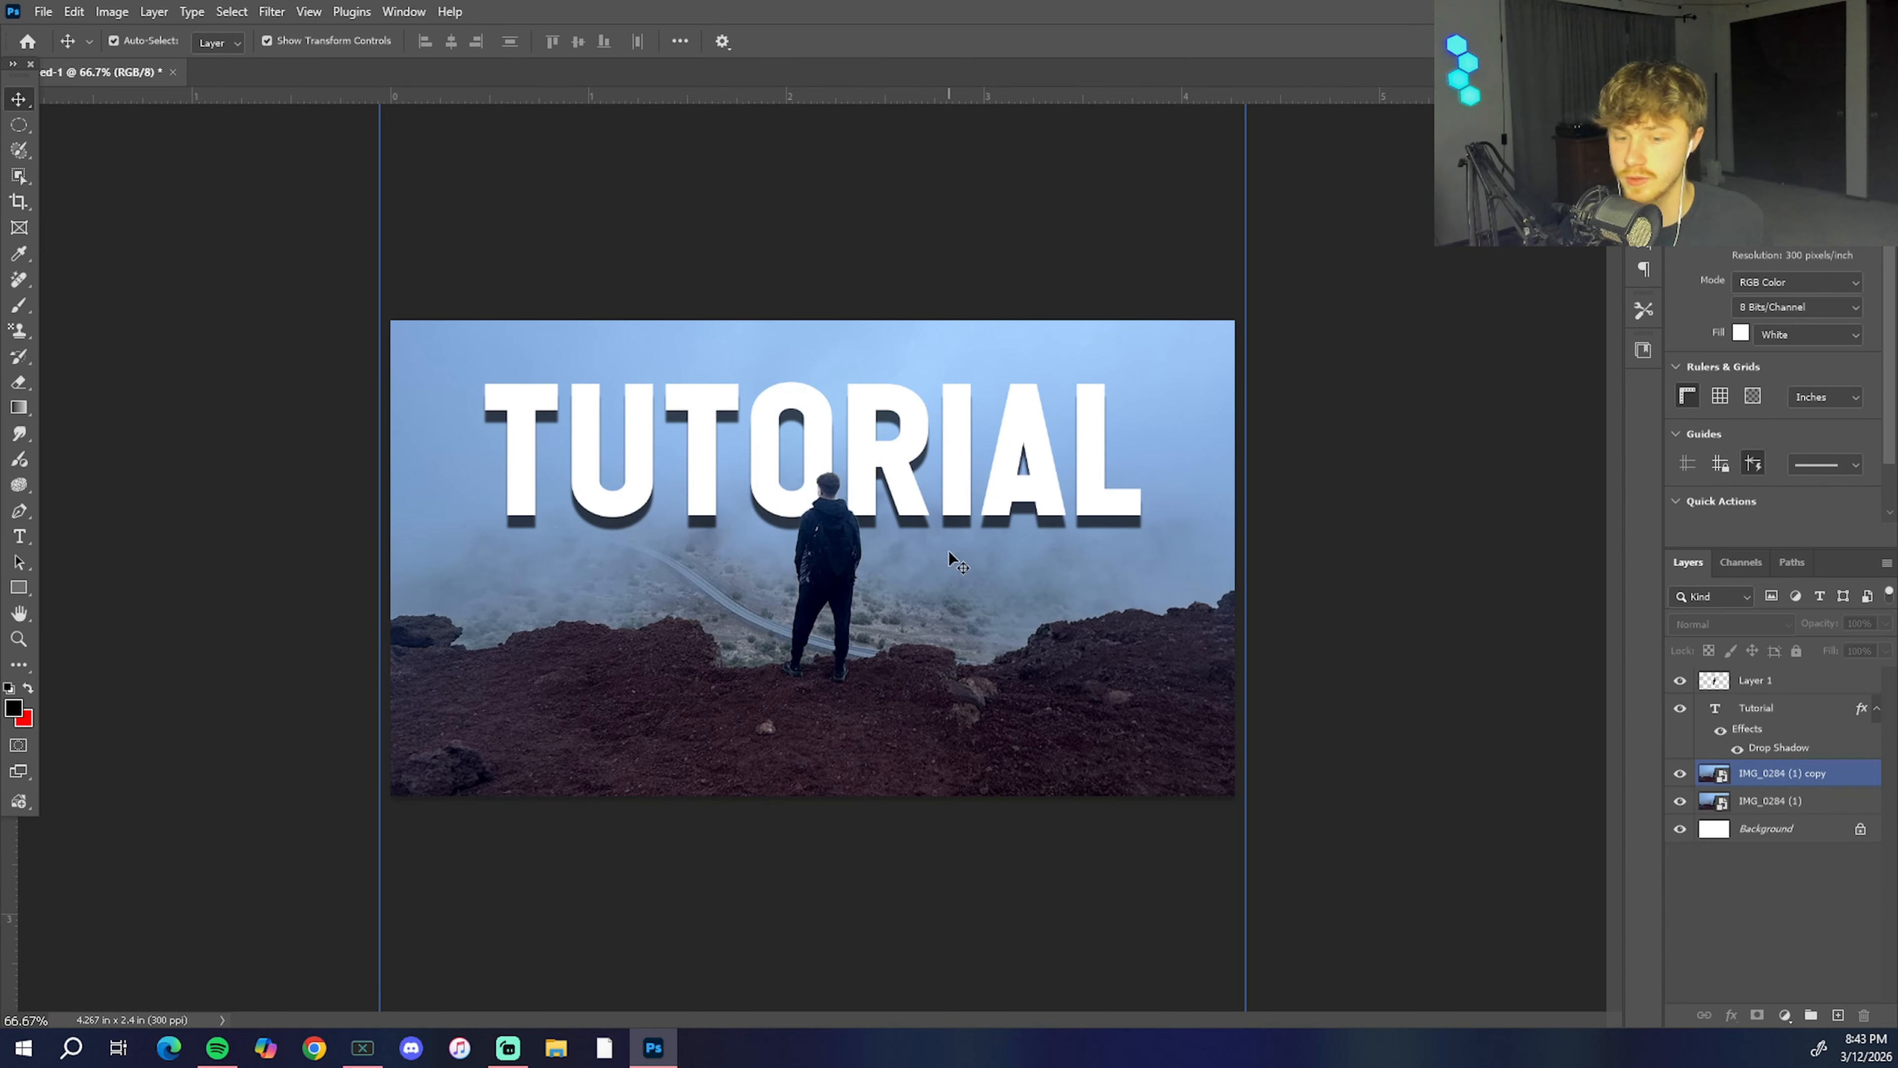
# Step: Add a thin white Outer Glow to the cut-out man on Layer 1, leaving Drop Shadow off
pyautogui.click(1854, 682)
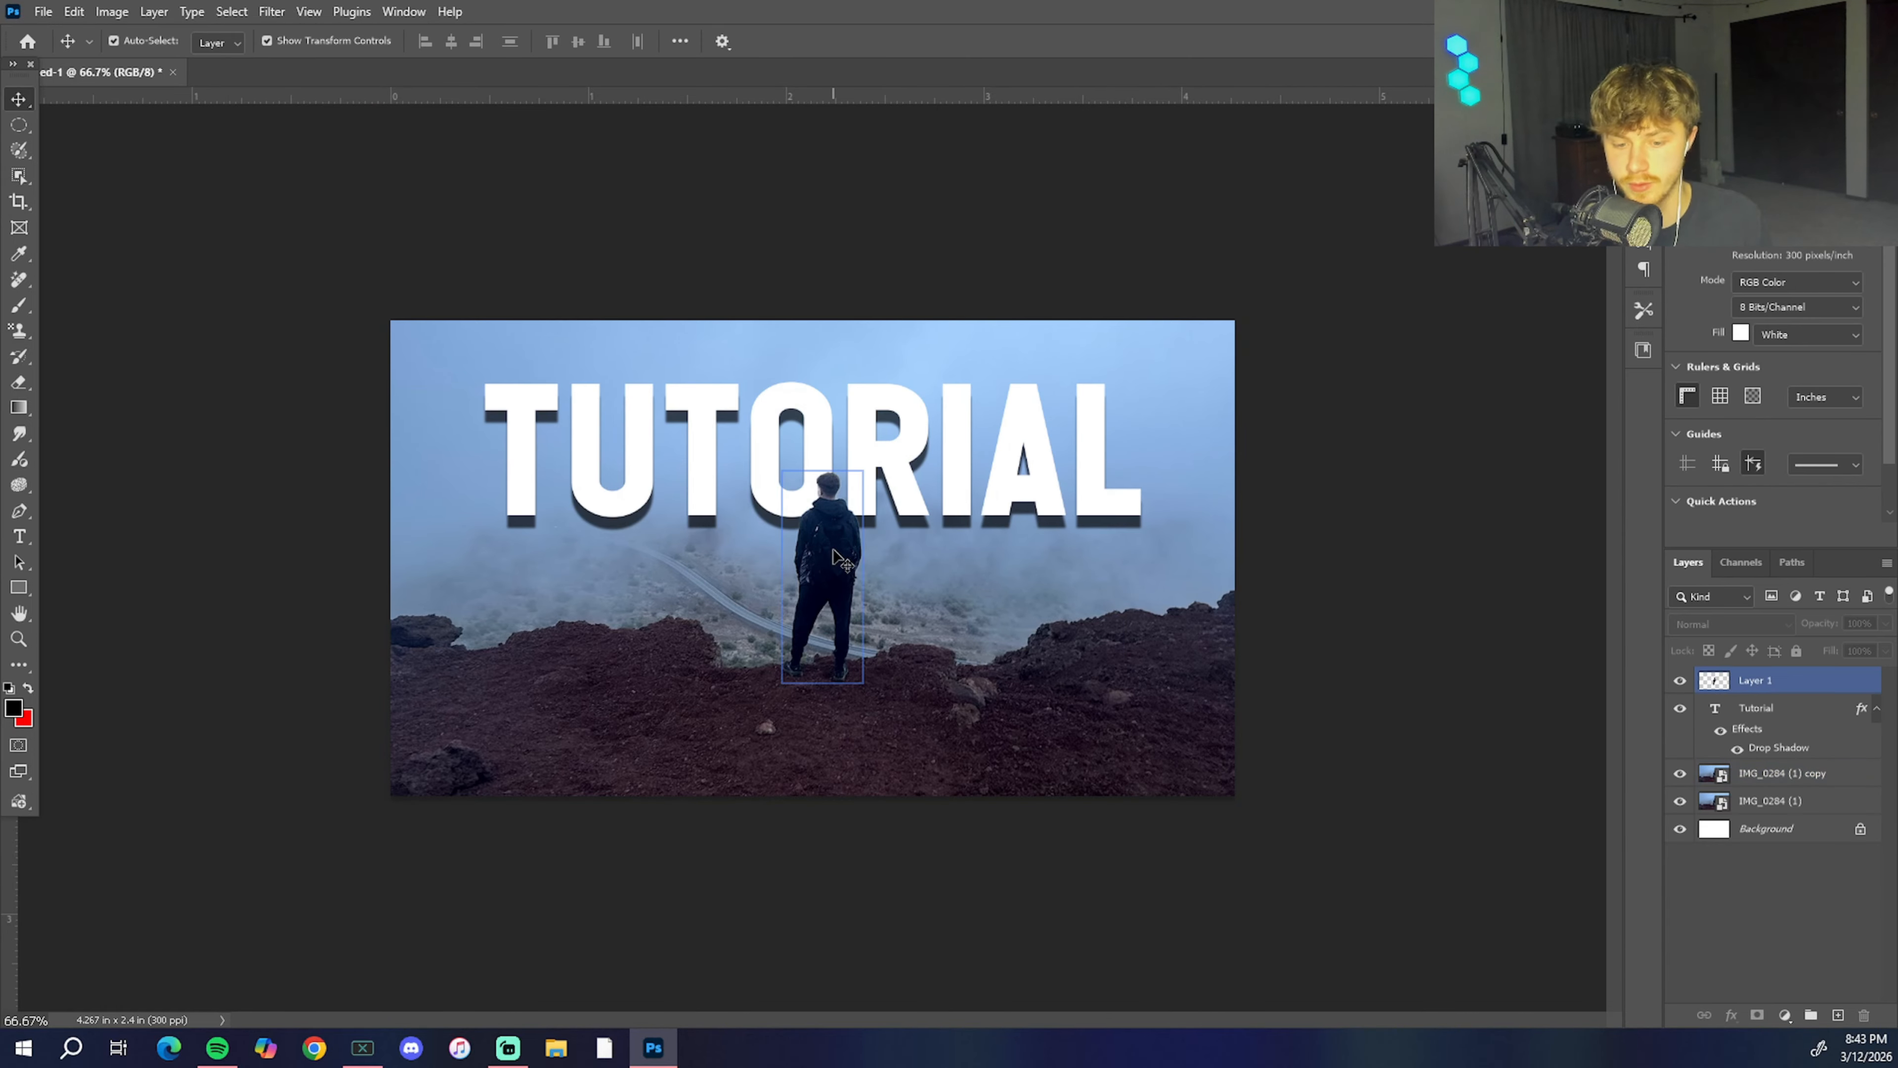
pyautogui.doubleClick(1856, 681)
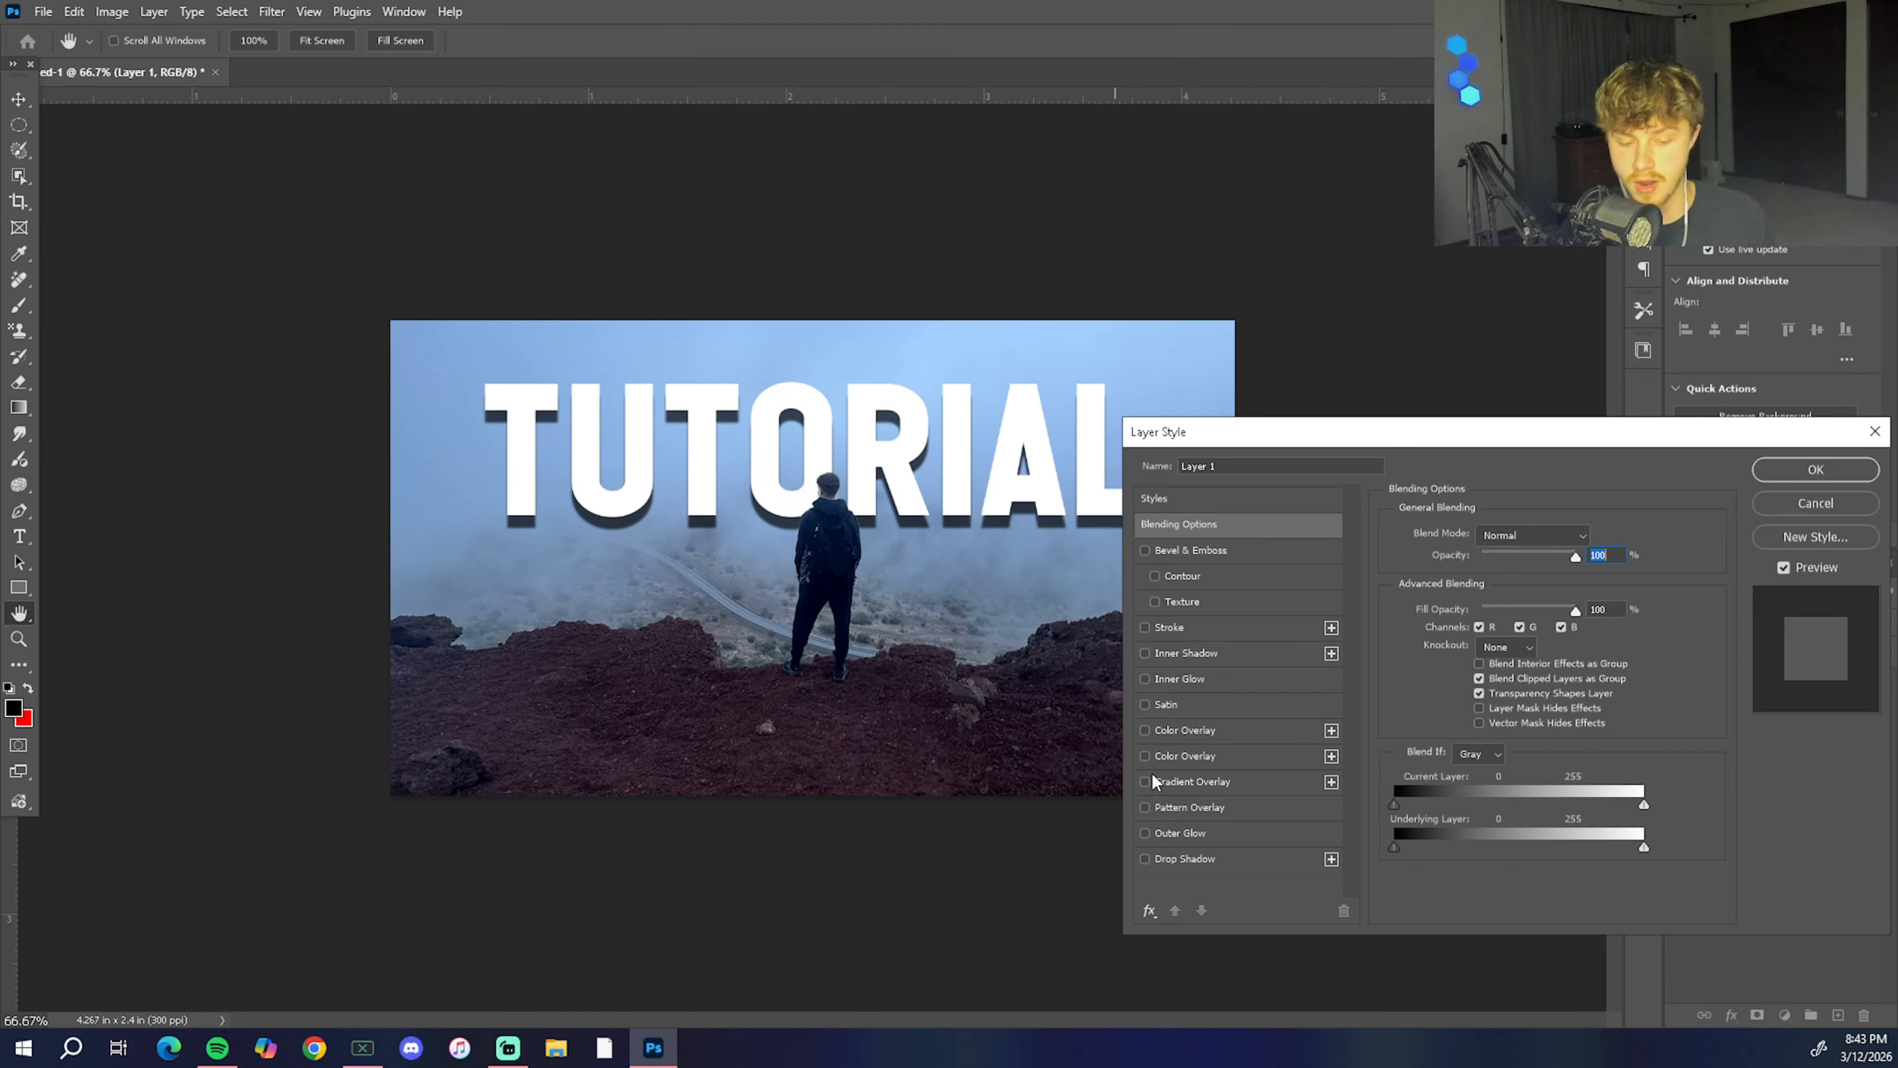
pyautogui.click(1139, 859)
pyautogui.click(1142, 858)
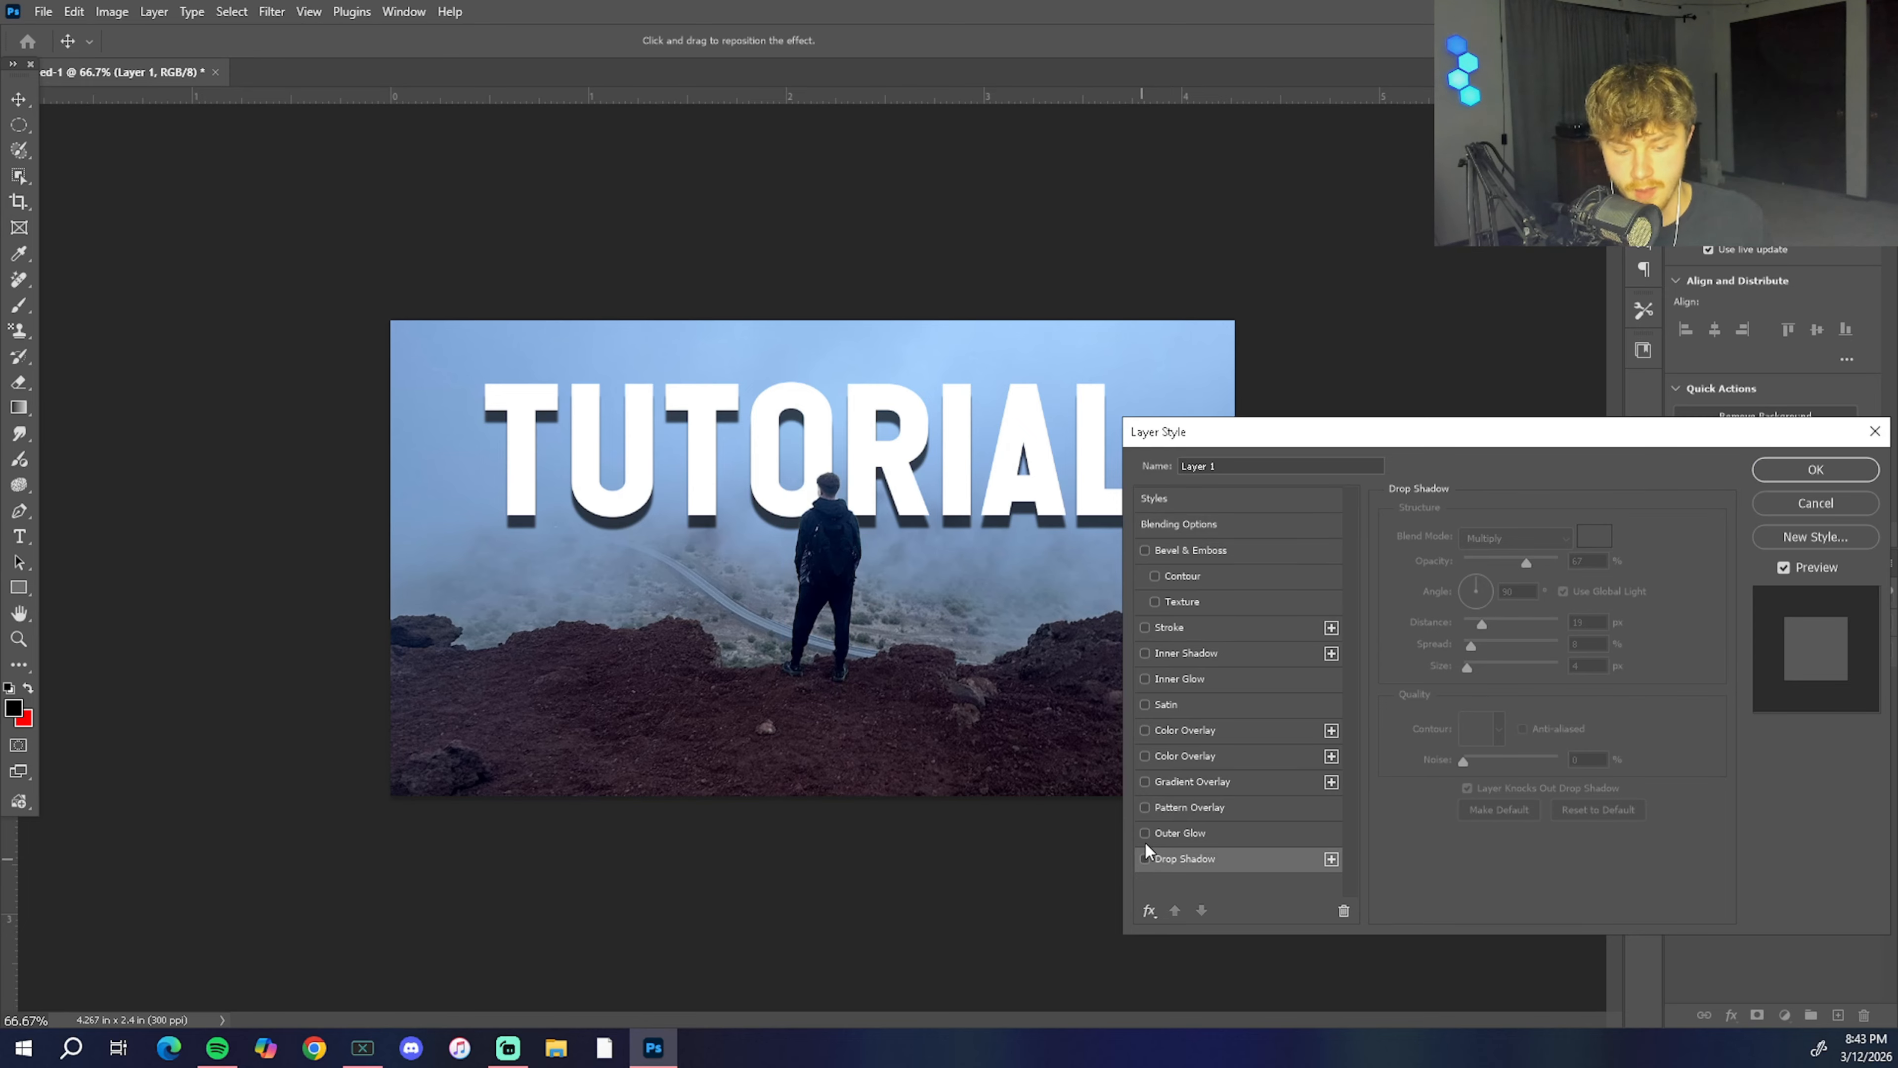
pyautogui.click(1145, 835)
pyautogui.click(1215, 833)
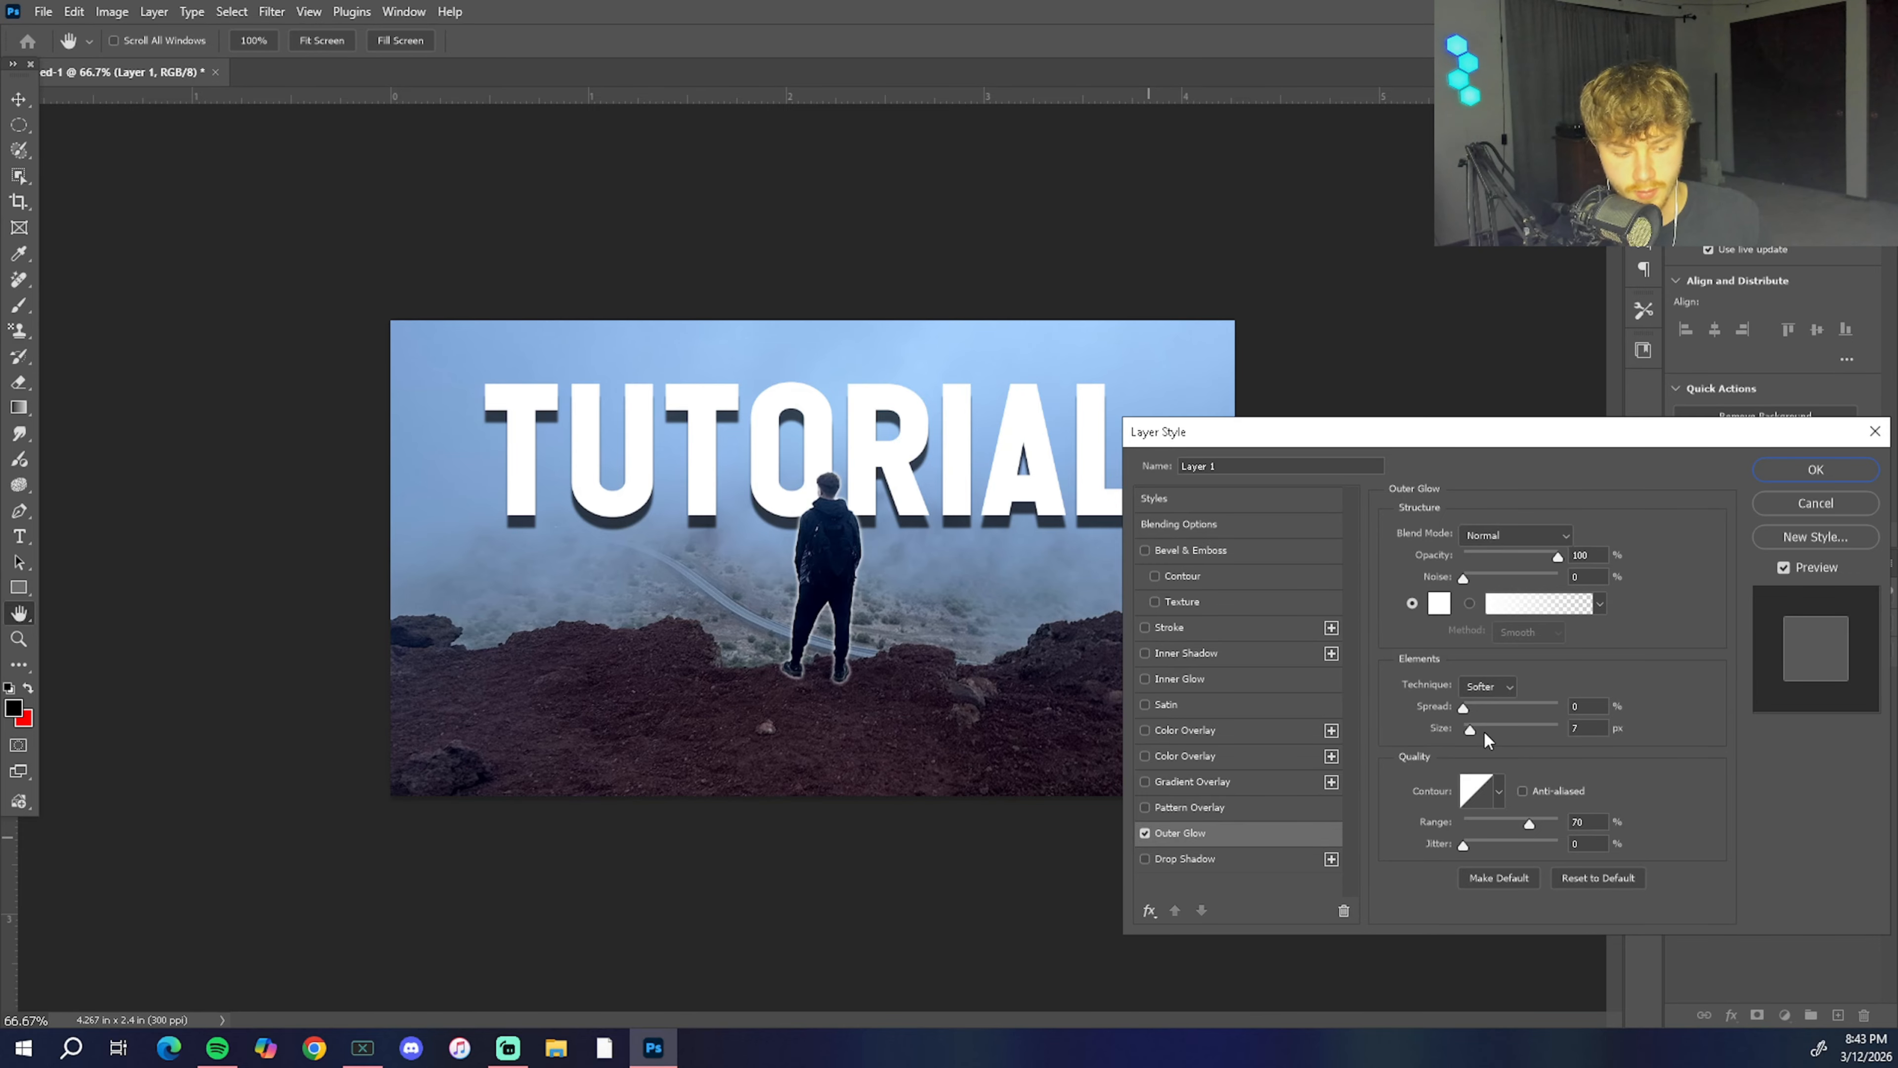
pyautogui.moveTo(1482, 730); pyautogui.dragTo(1475, 723)
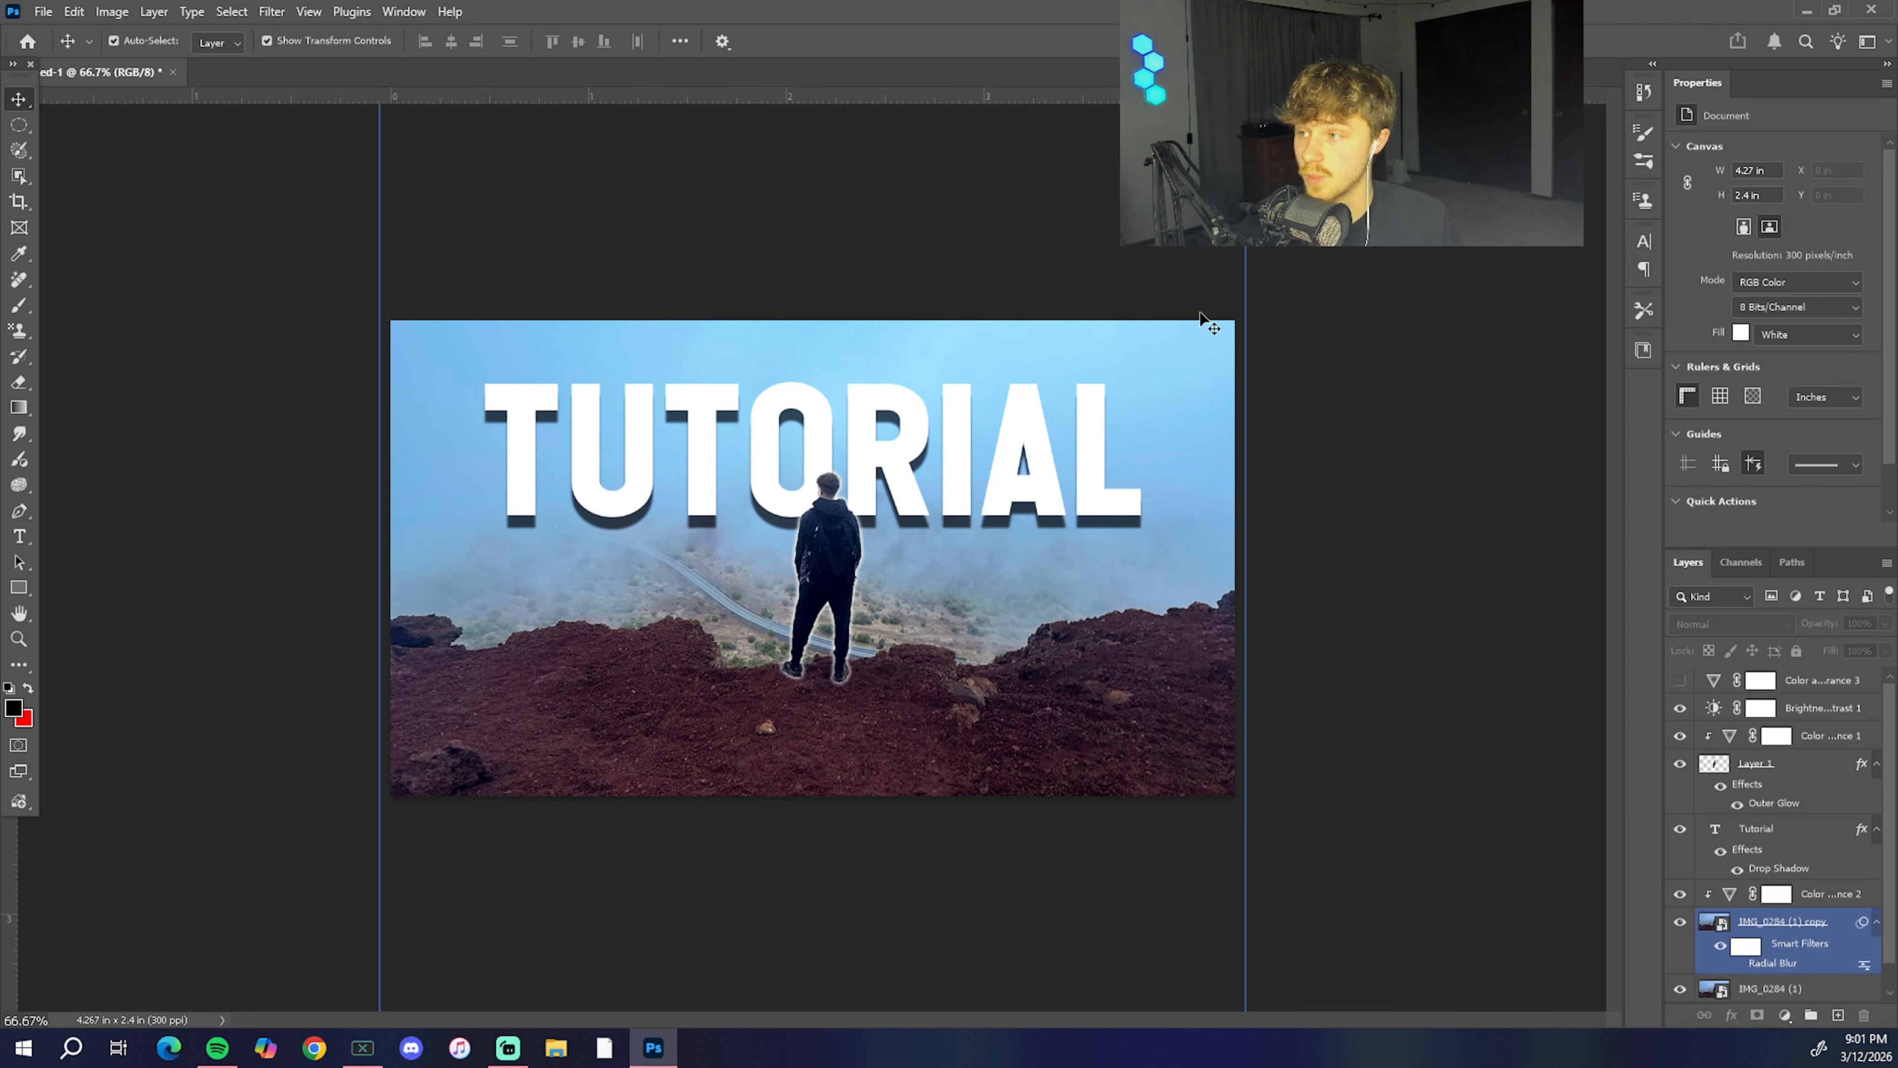
# Step: Try the Arc, Arc Lower, Arch, Bulge and Shell Upper warp styles on the TUTORIAL text
pyautogui.click(1766, 826)
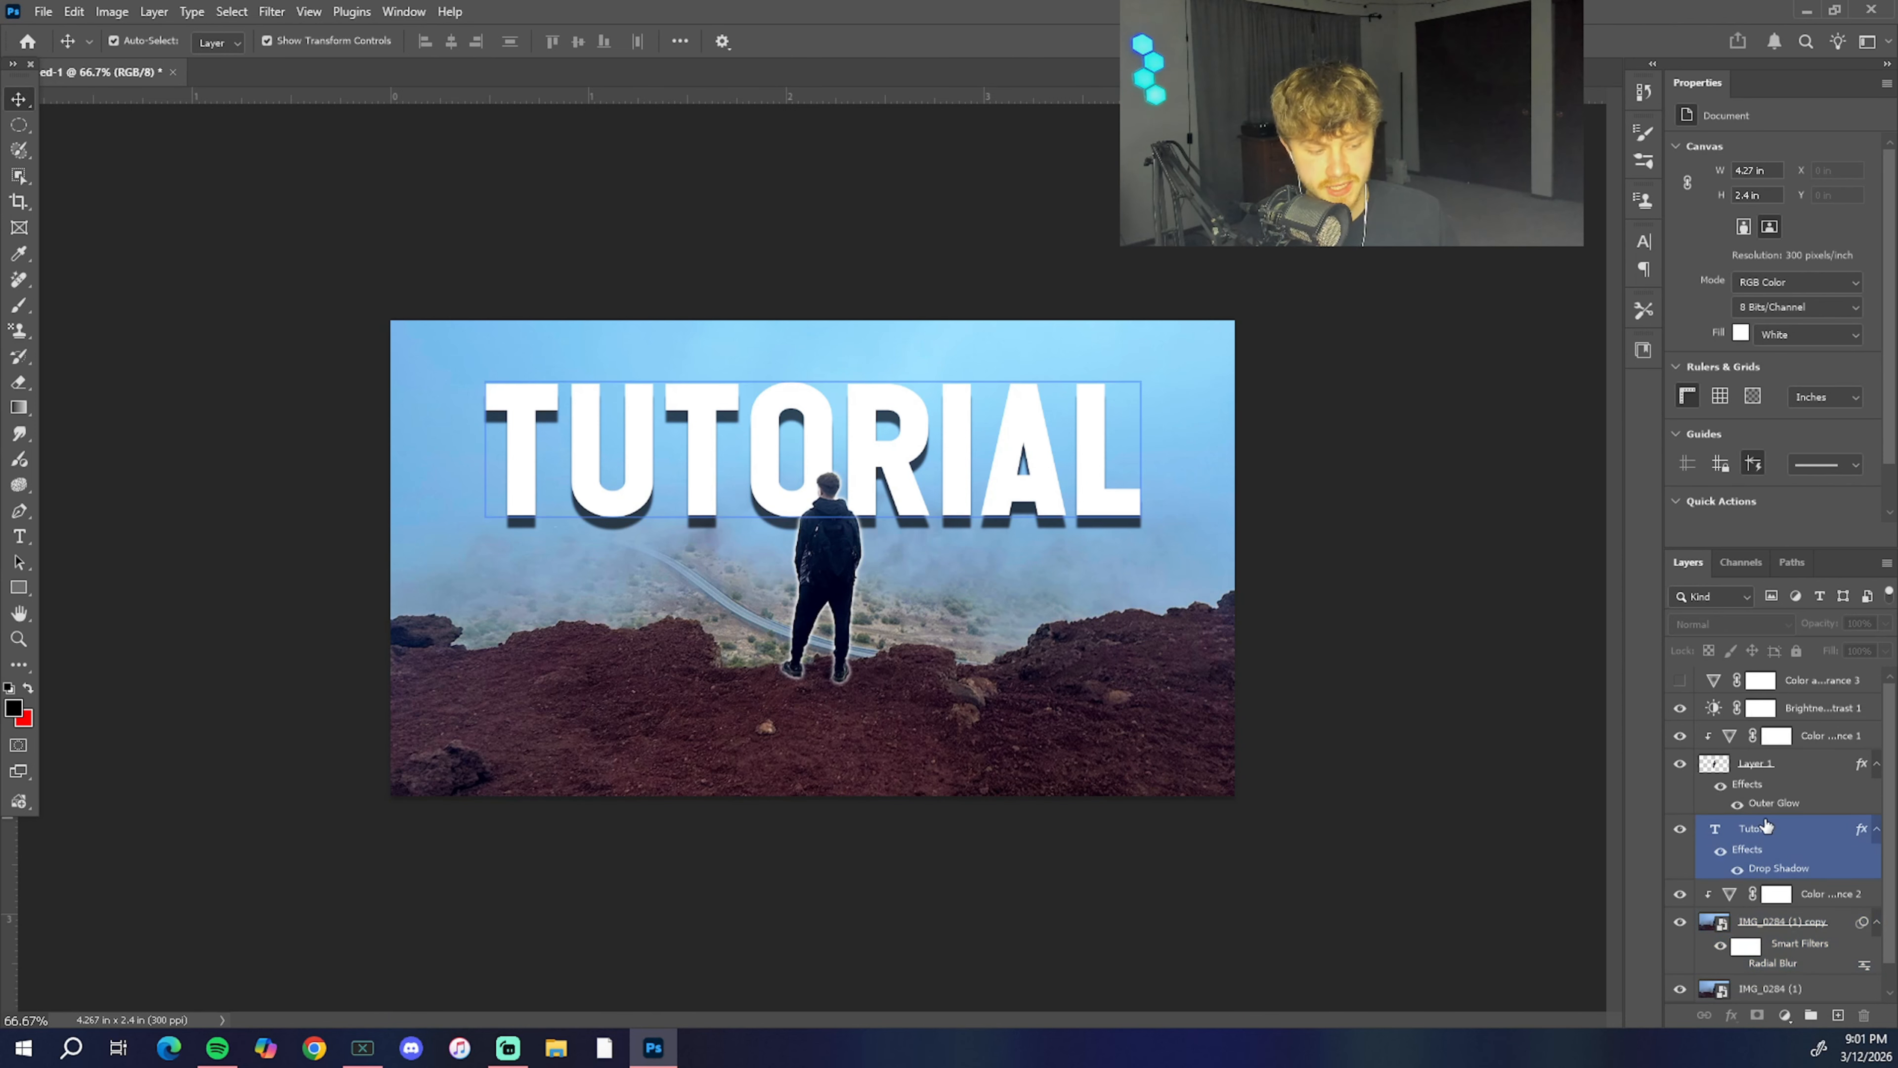
pyautogui.click(1815, 840)
pyautogui.rightClick(1815, 839)
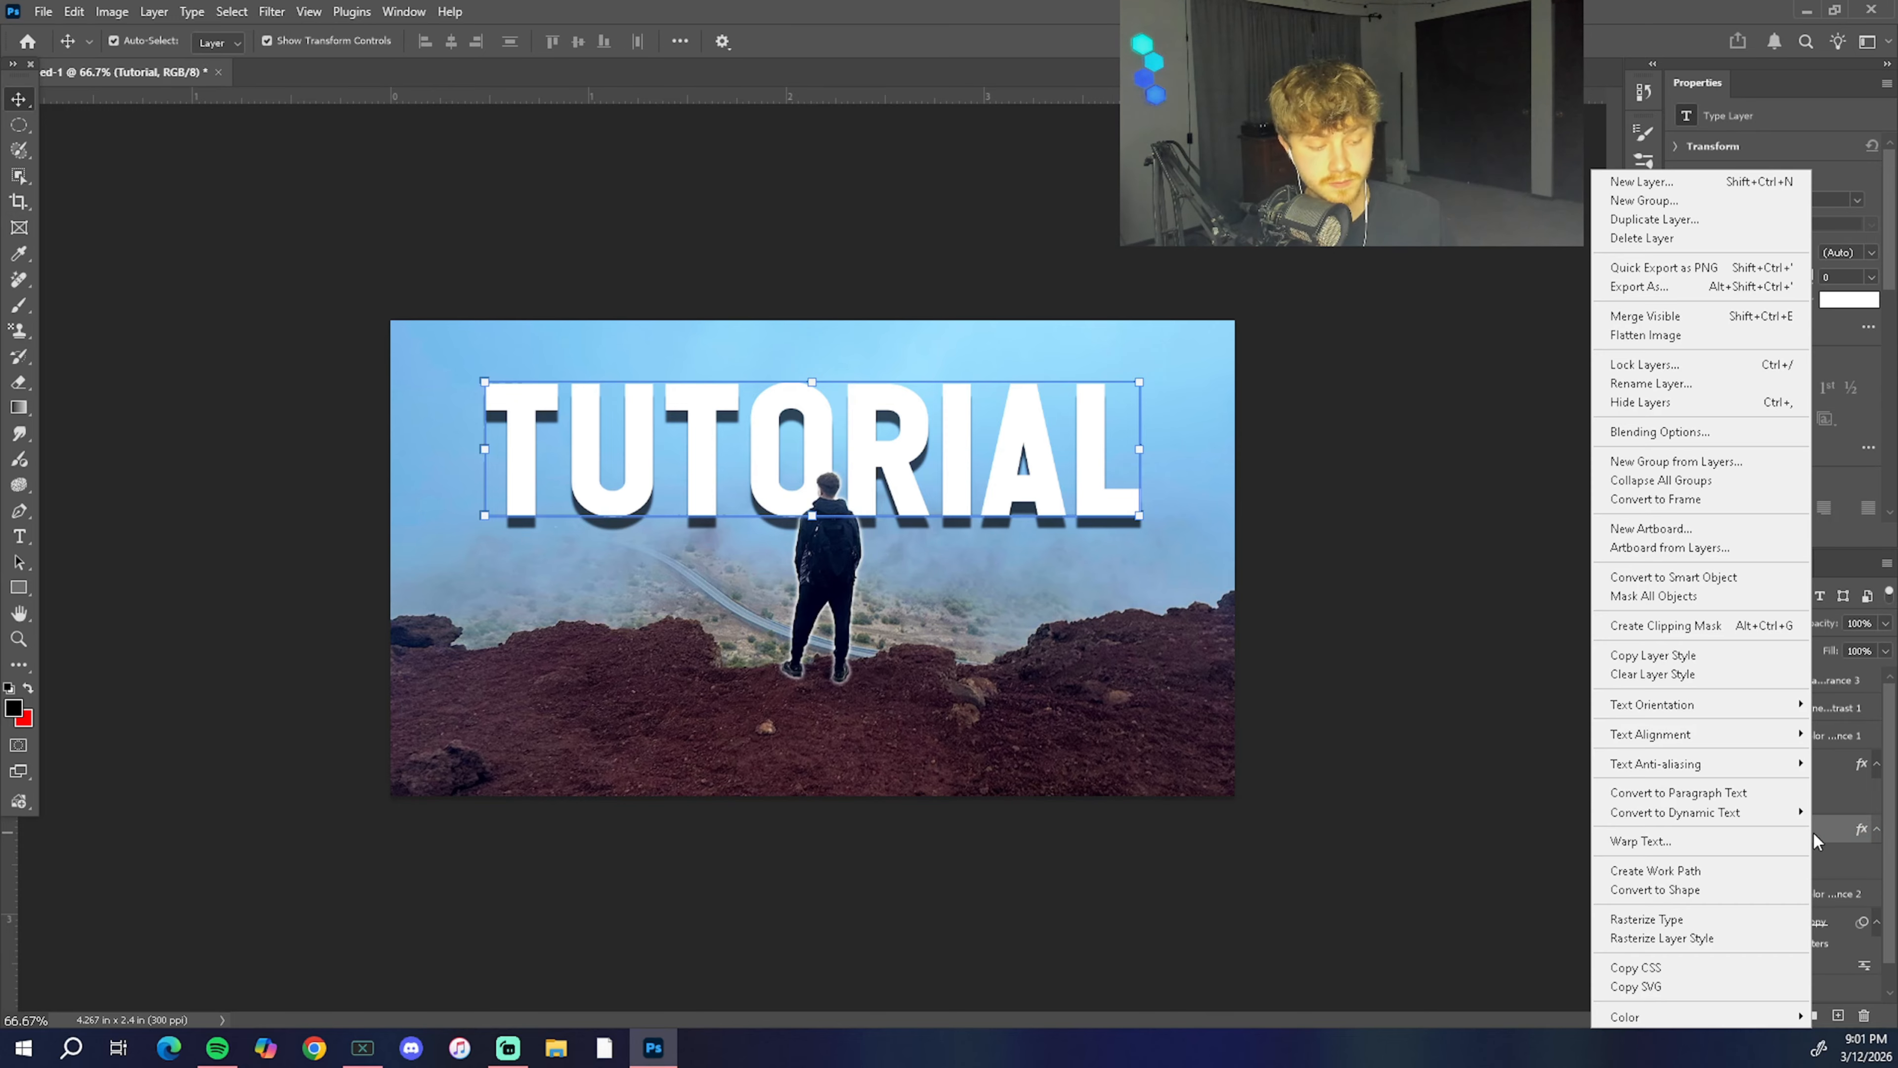
pyautogui.click(1683, 842)
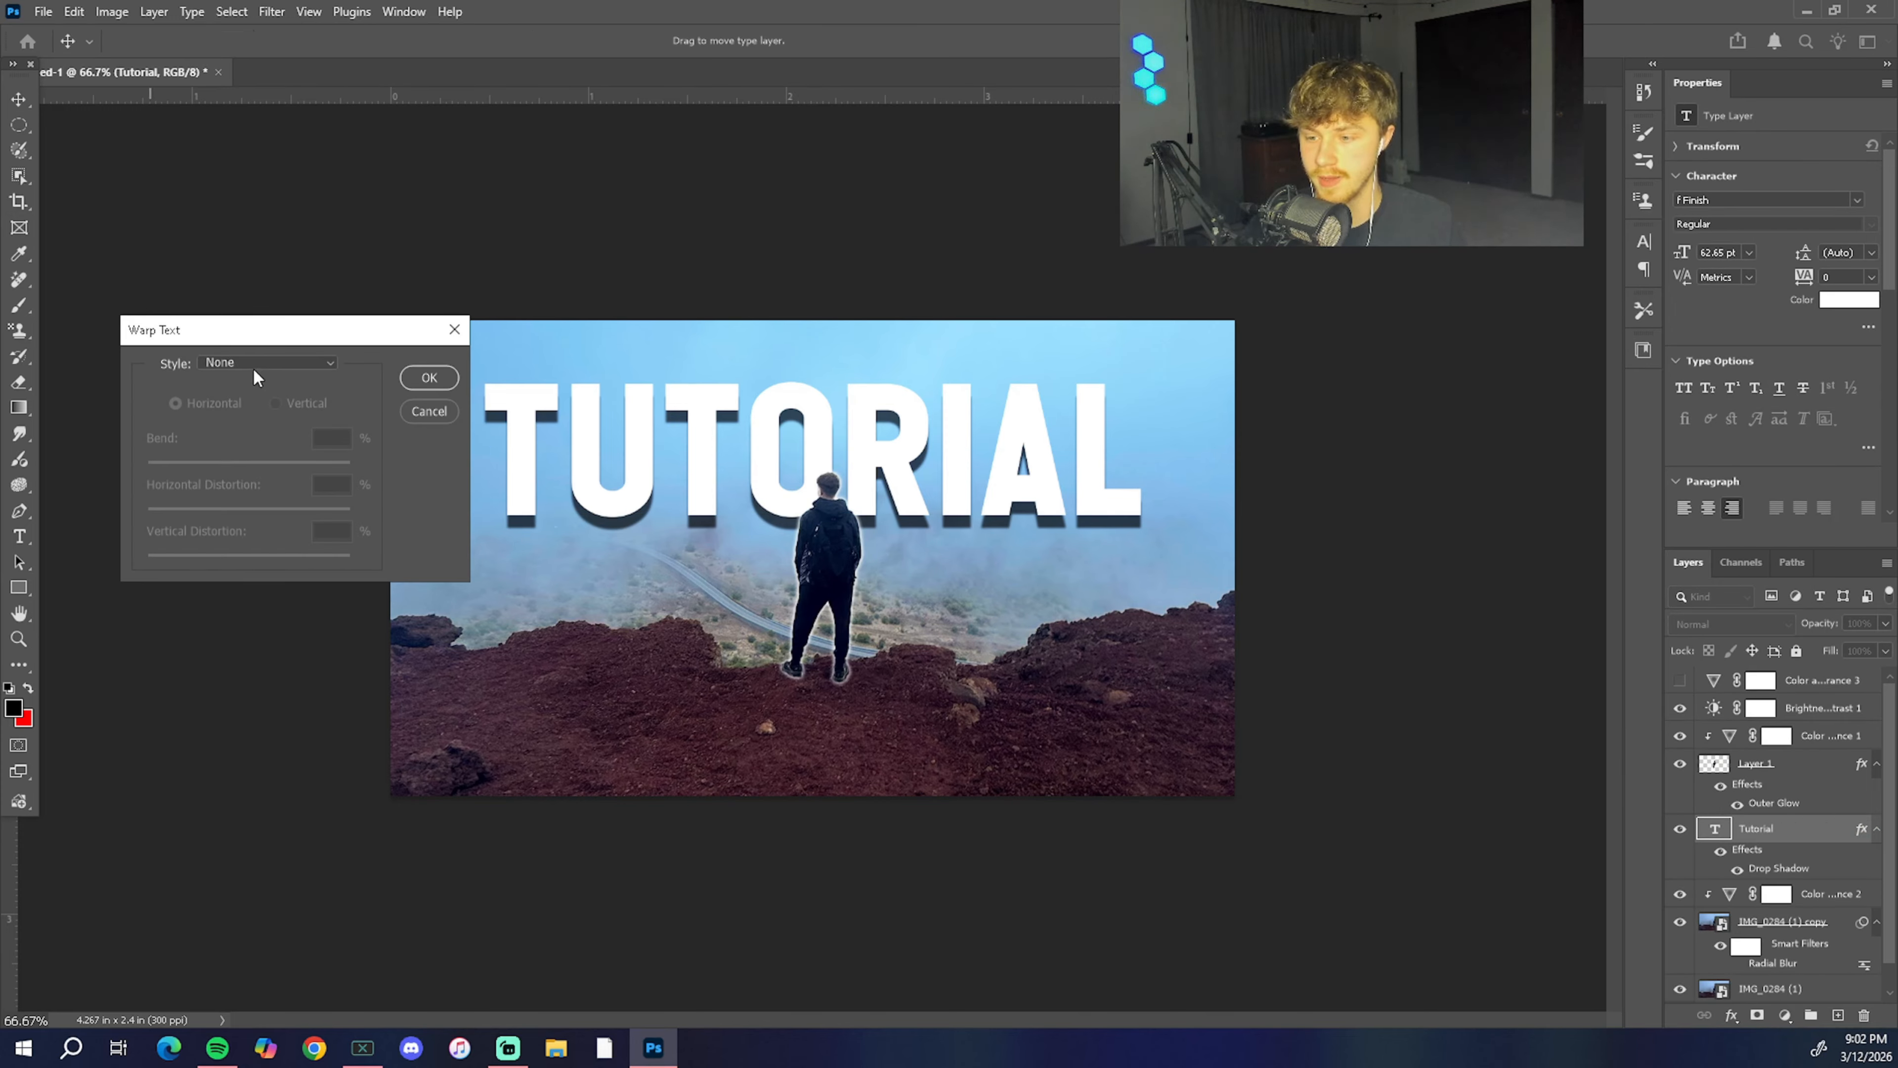
pyautogui.click(254, 365)
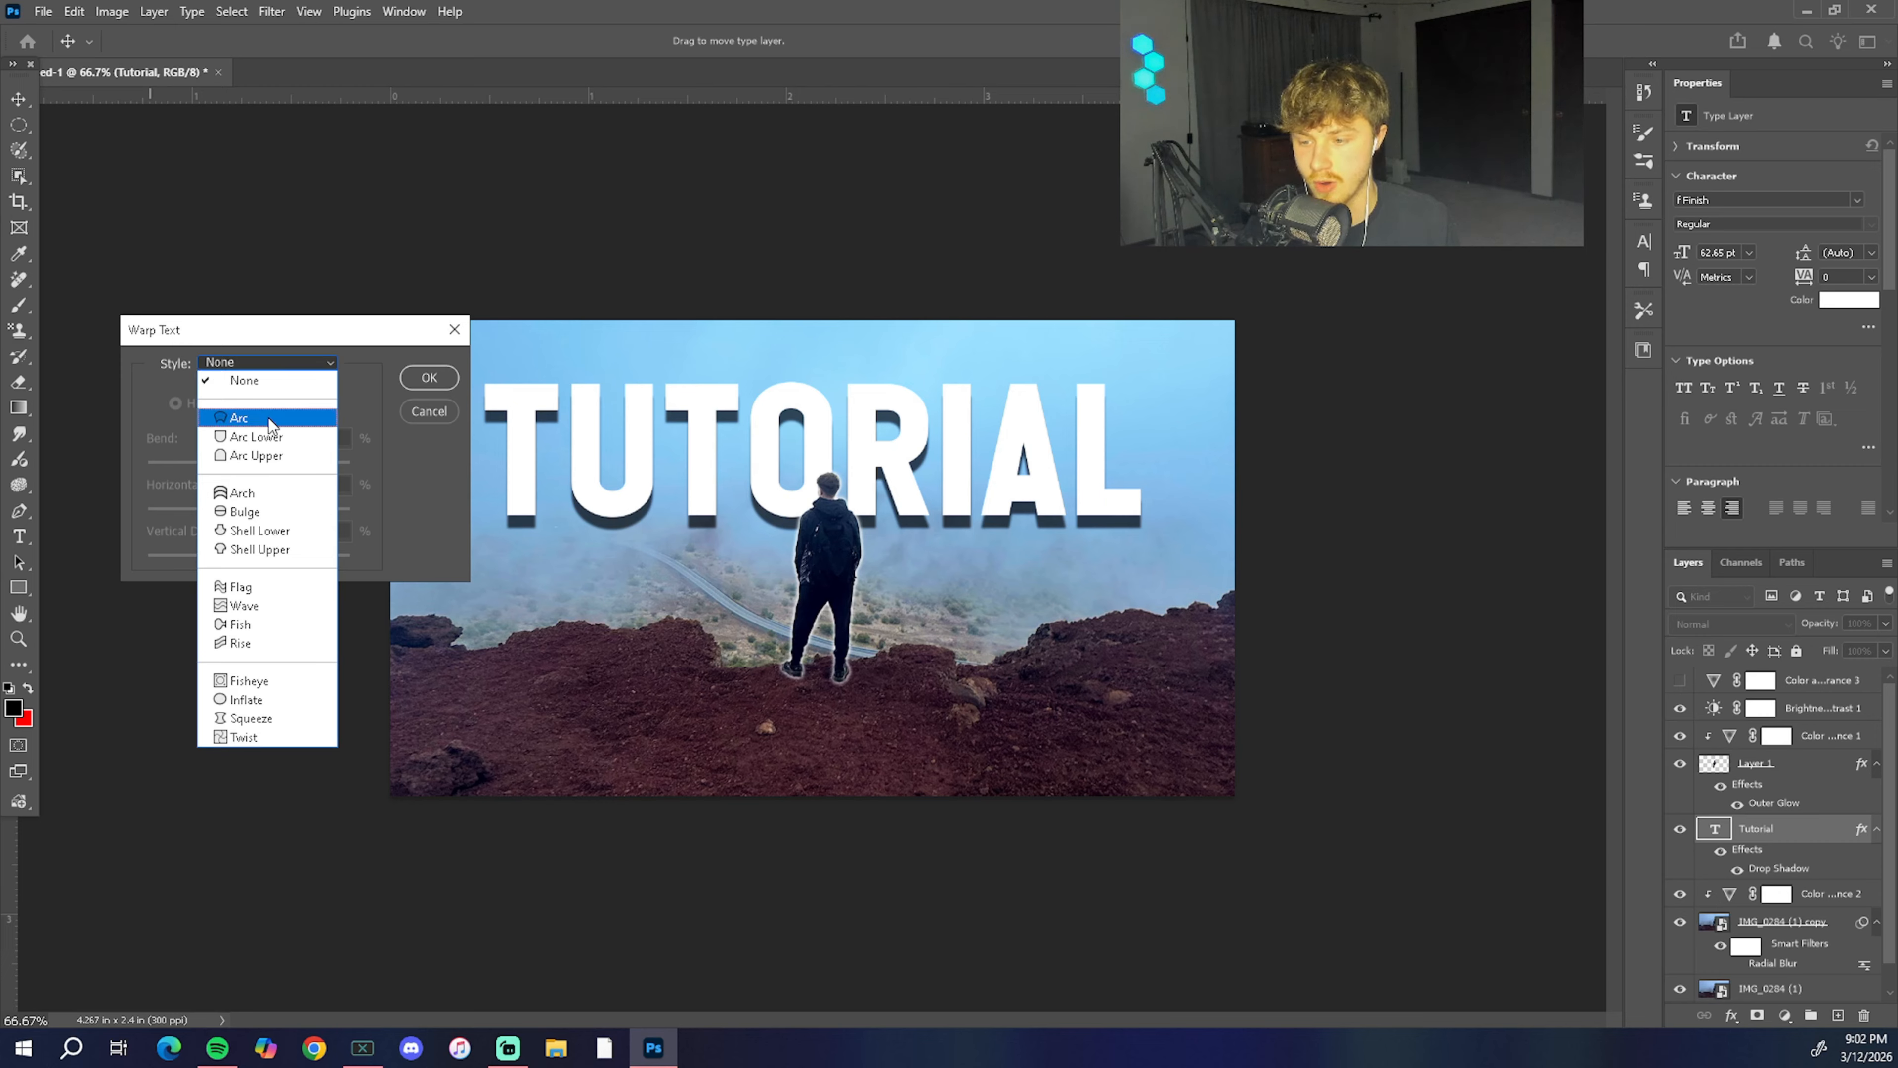
pyautogui.click(240, 418)
pyautogui.click(289, 363)
pyautogui.click(267, 434)
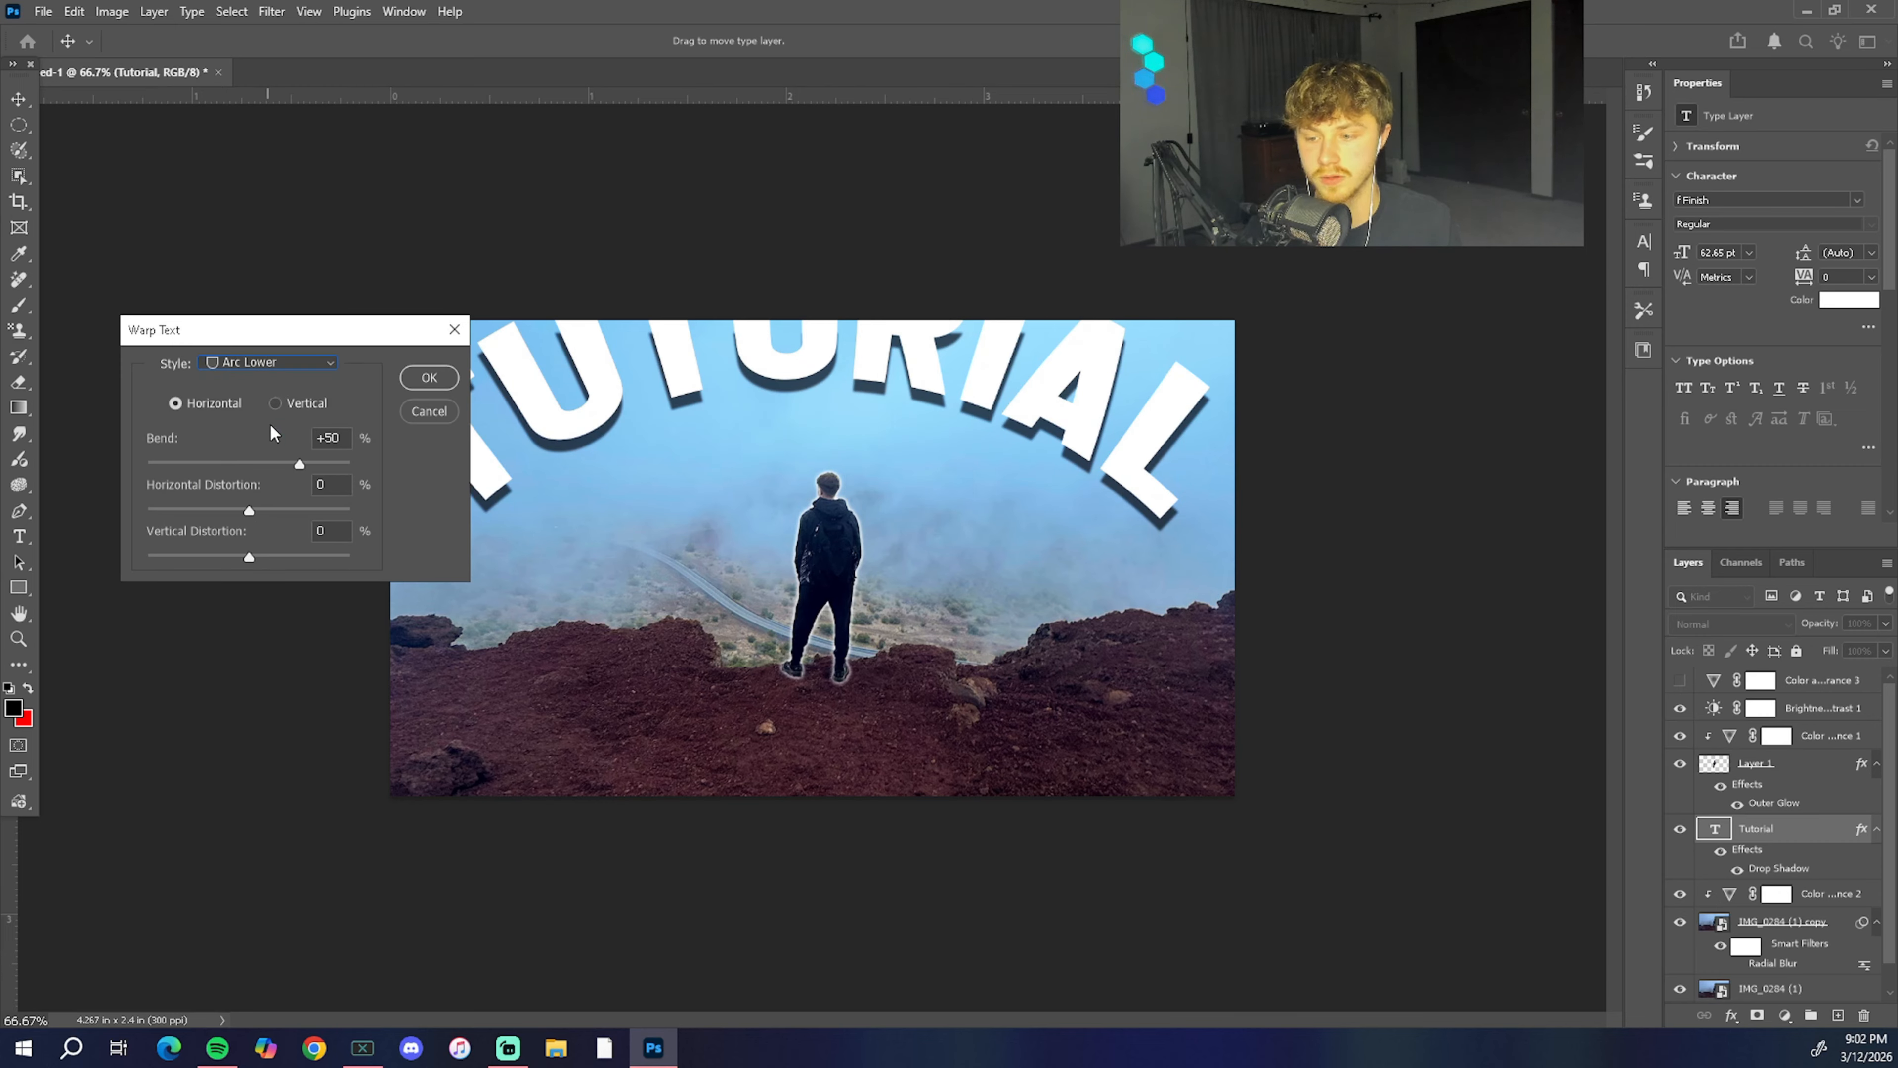
pyautogui.click(273, 362)
pyautogui.click(256, 488)
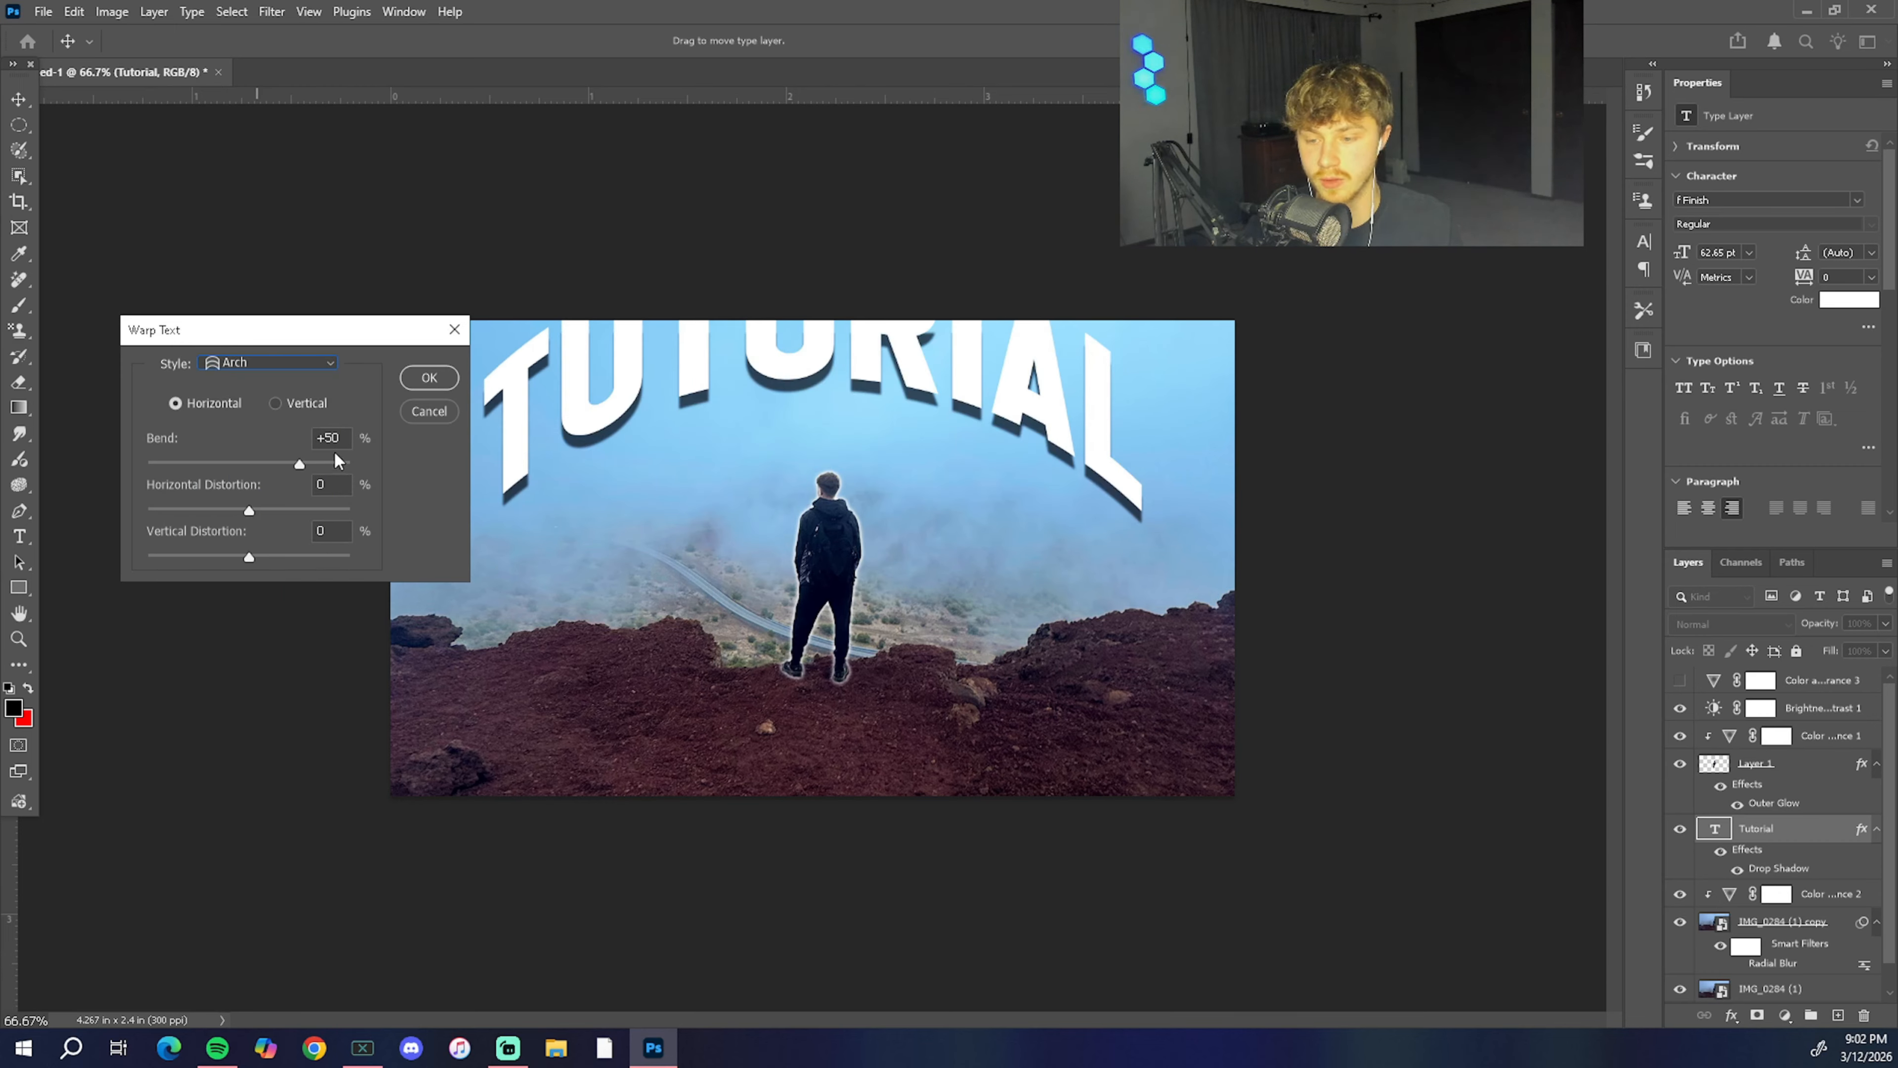
pyautogui.click(330, 358)
pyautogui.click(303, 511)
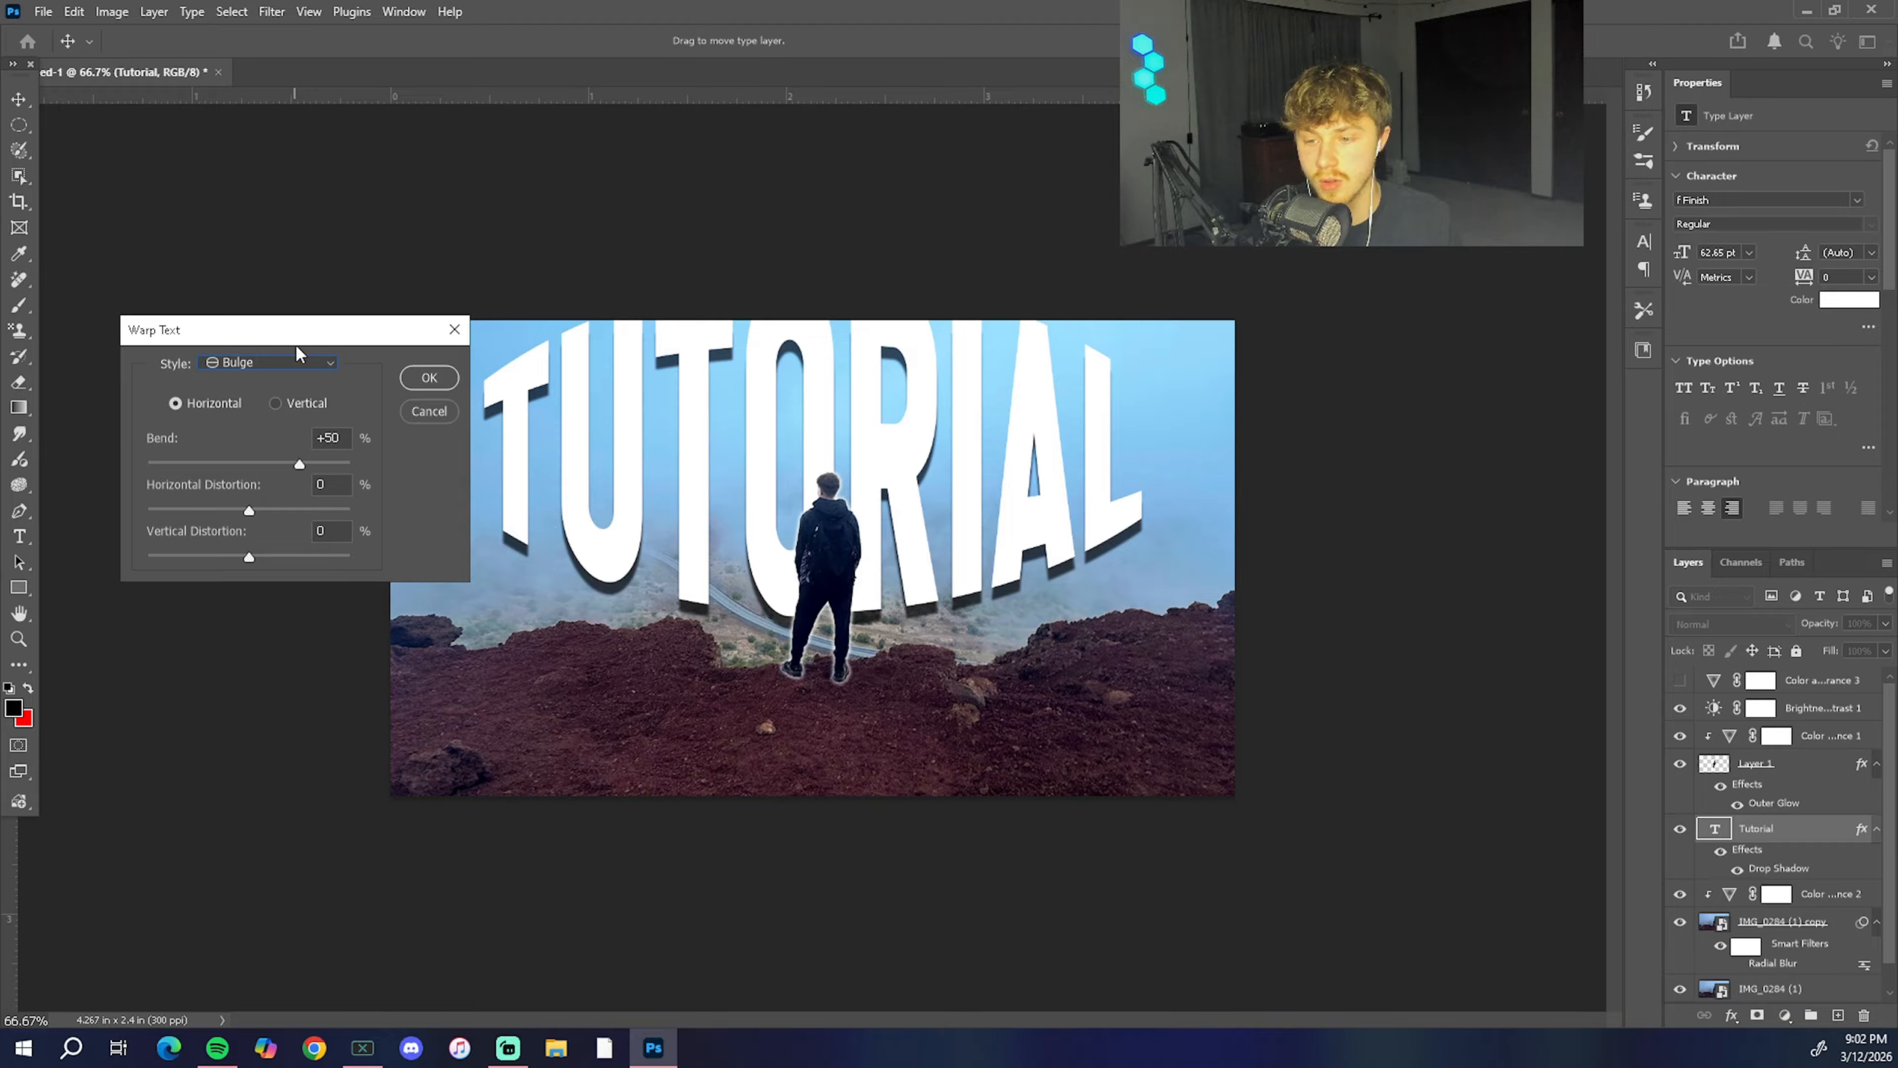
pyautogui.click(299, 362)
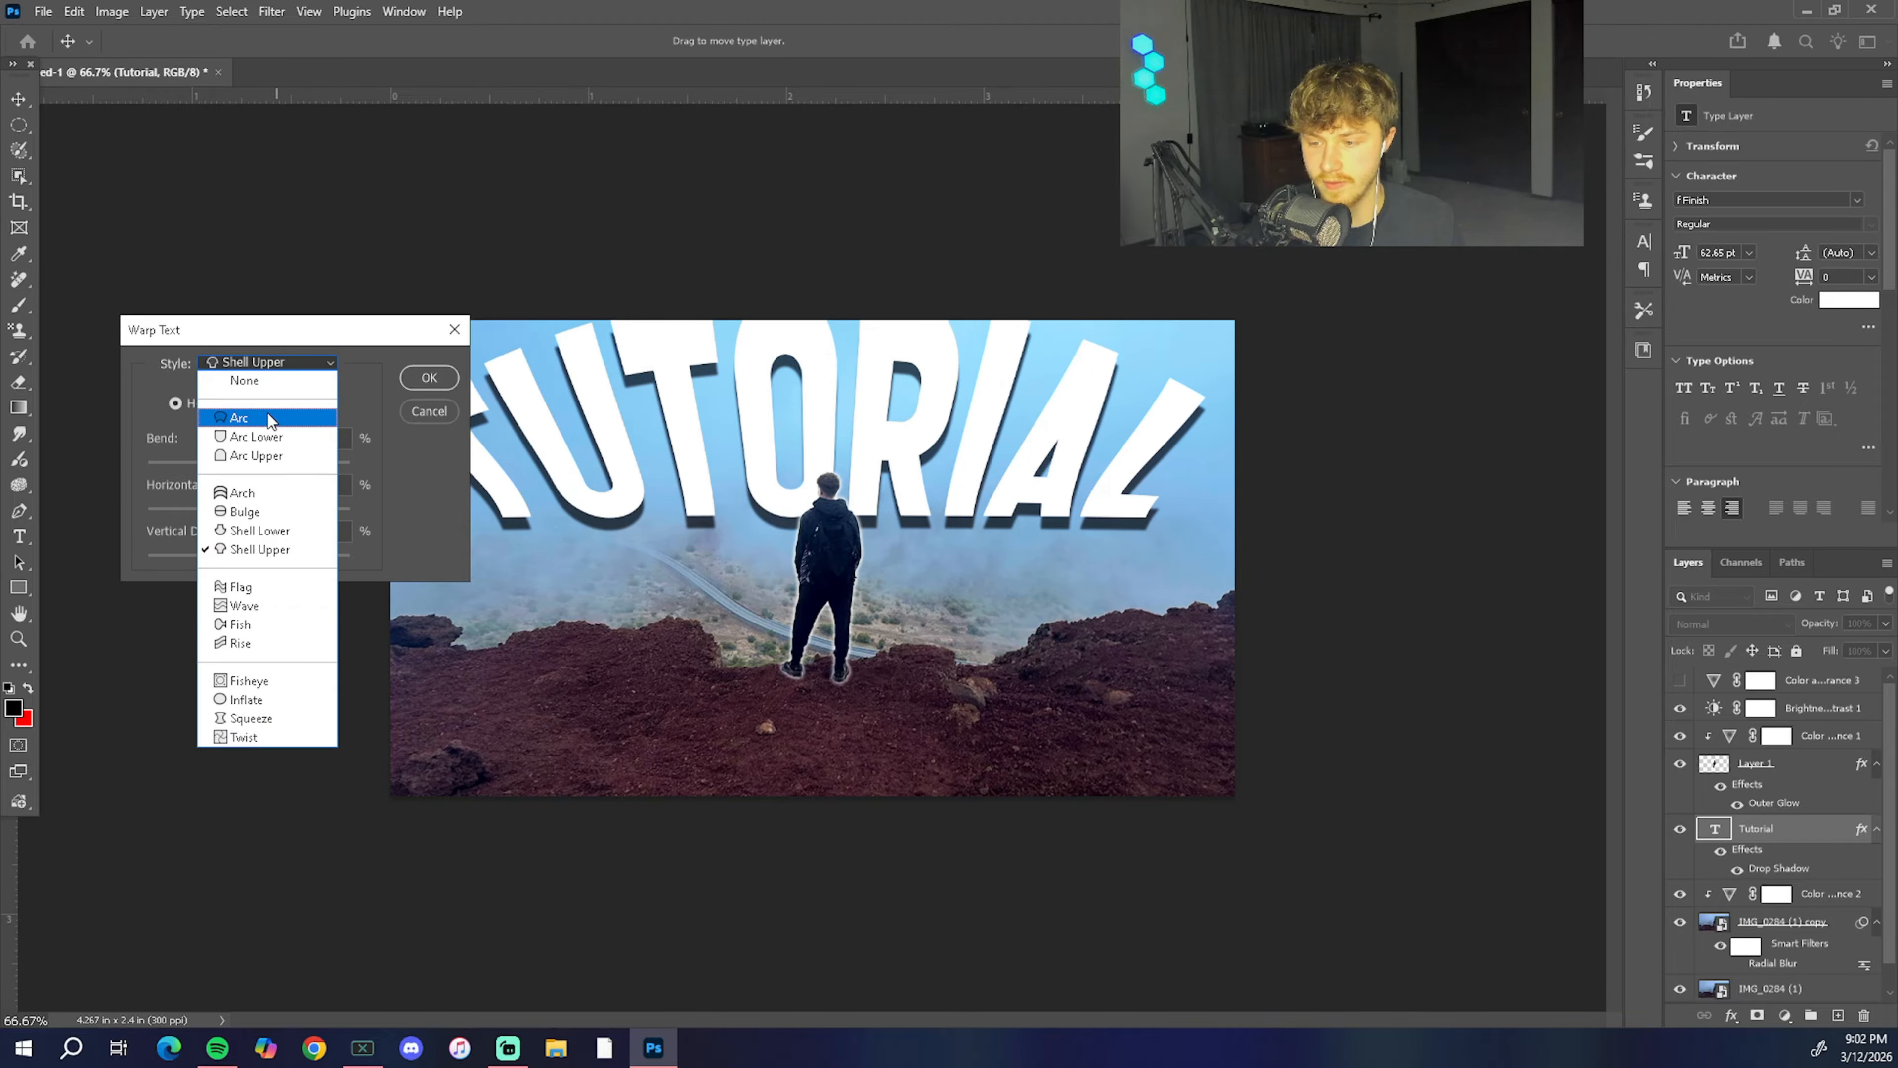
# Step: Try an Arch warp on the text with a bend of +72% and added distortion, then cancel the warp
pyautogui.click(261, 487)
pyautogui.moveTo(427, 329); pyautogui.dragTo(379, 128)
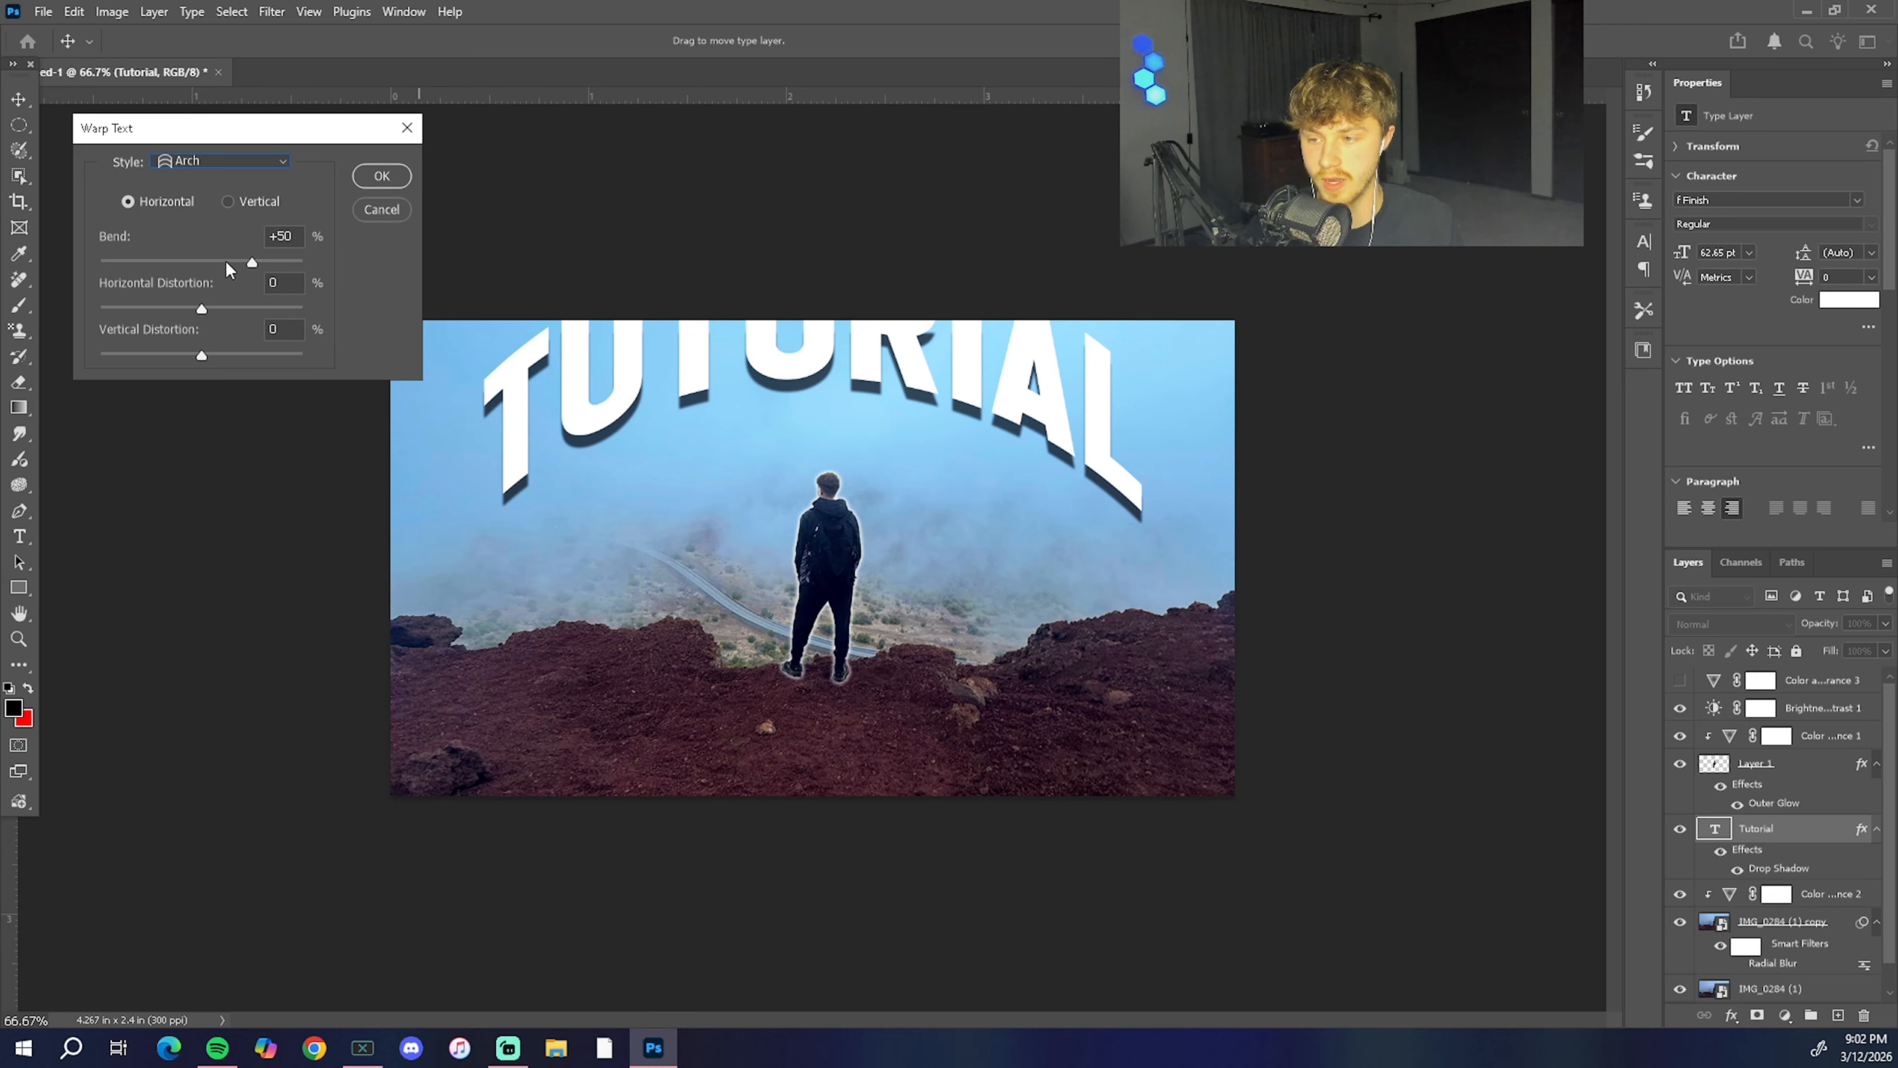
pyautogui.moveTo(255, 261)
pyautogui.mouseDown()
pyautogui.moveTo(128, 267)
pyautogui.moveTo(273, 267)
pyautogui.mouseUp()
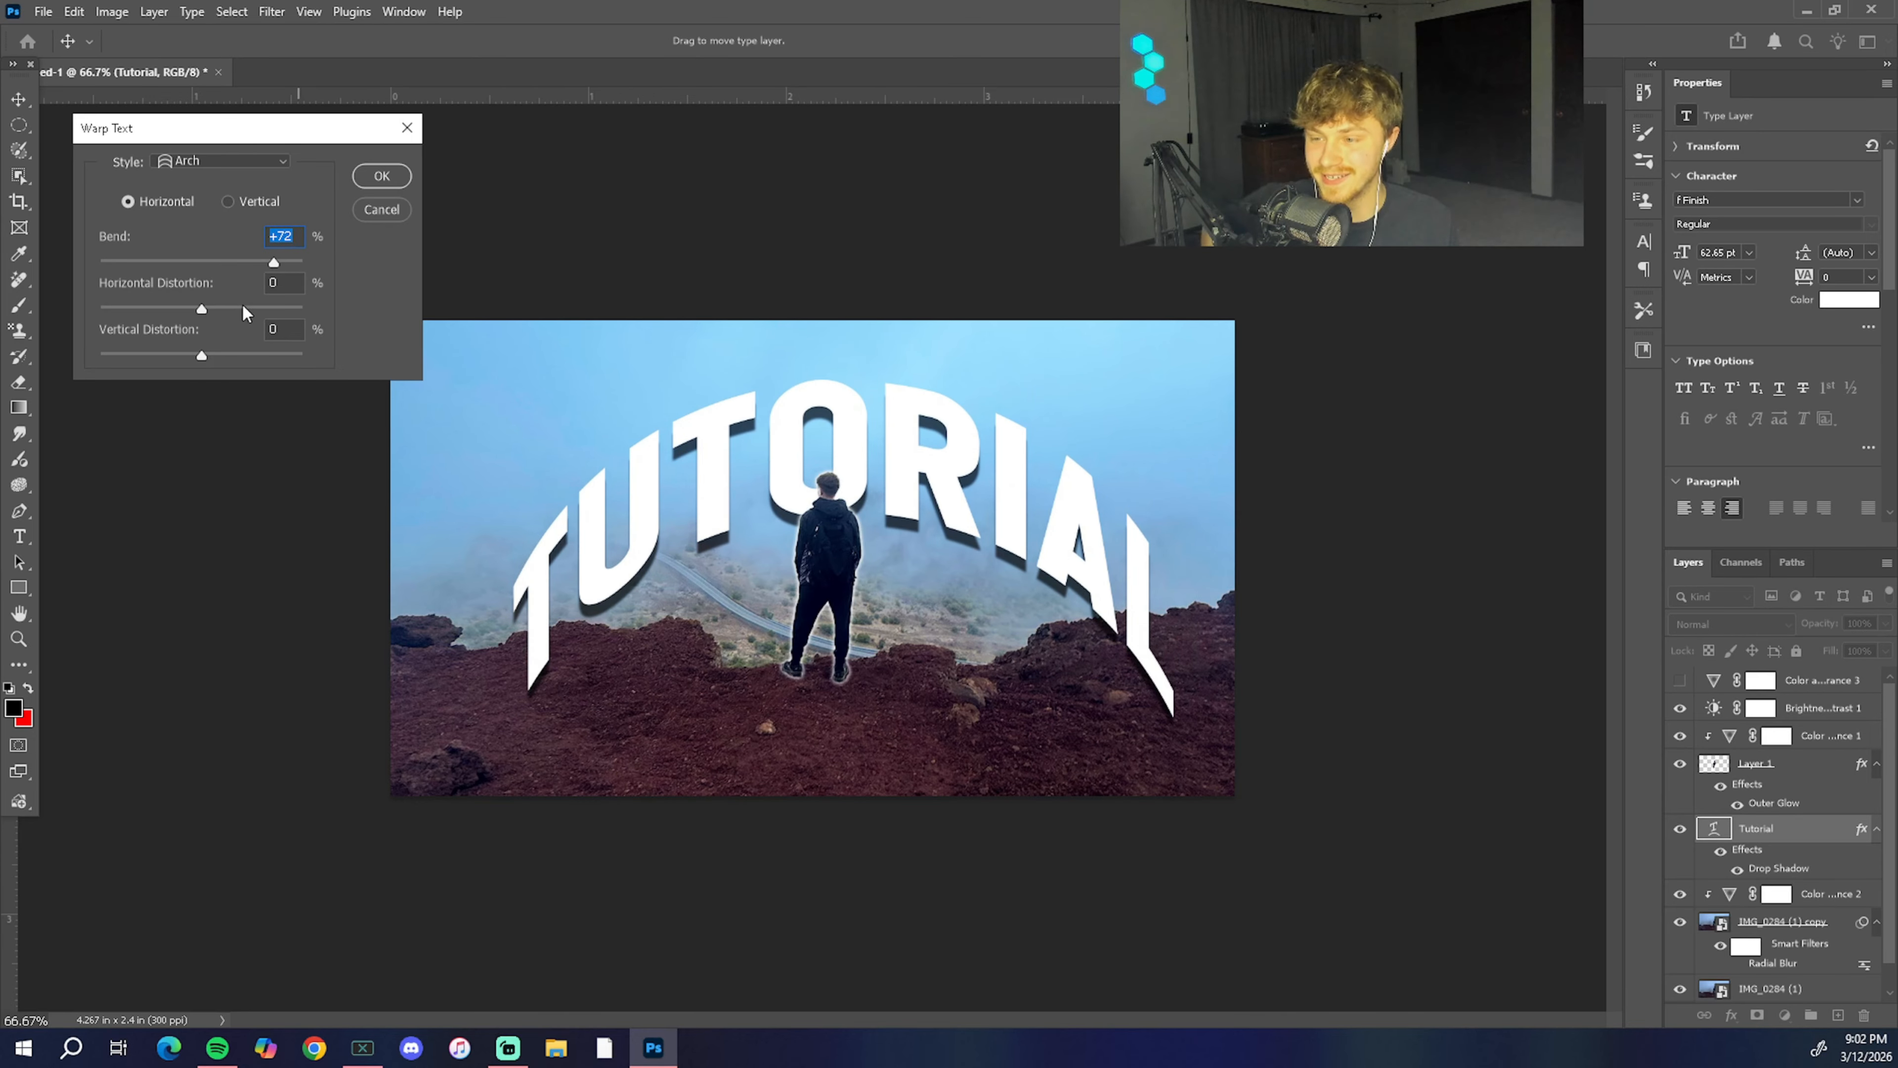
pyautogui.moveTo(202, 312); pyautogui.dragTo(251, 355)
pyautogui.press('Escape')
# Step: Rasterize the Tutorial text layer for Perspective Warp and draw one warp grid around the whole word
pyautogui.click(1005, 403)
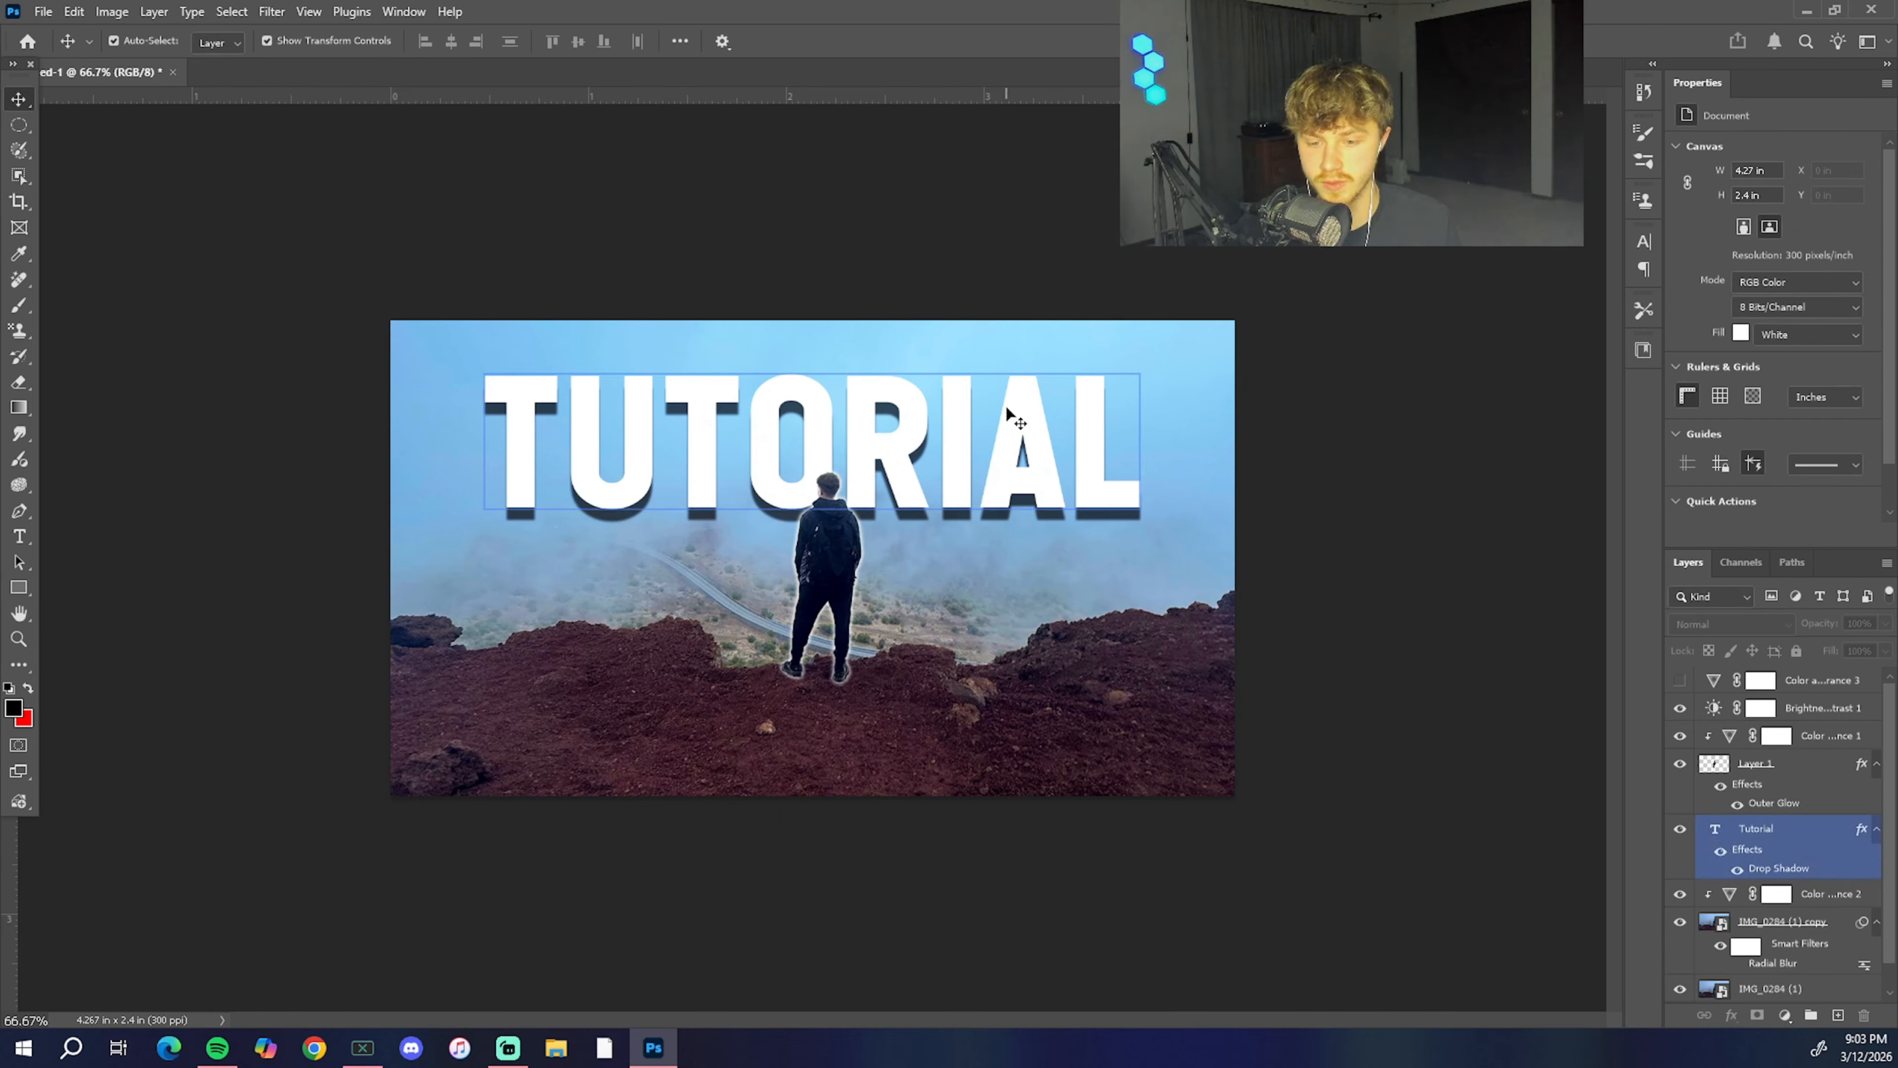
pyautogui.click(78, 11)
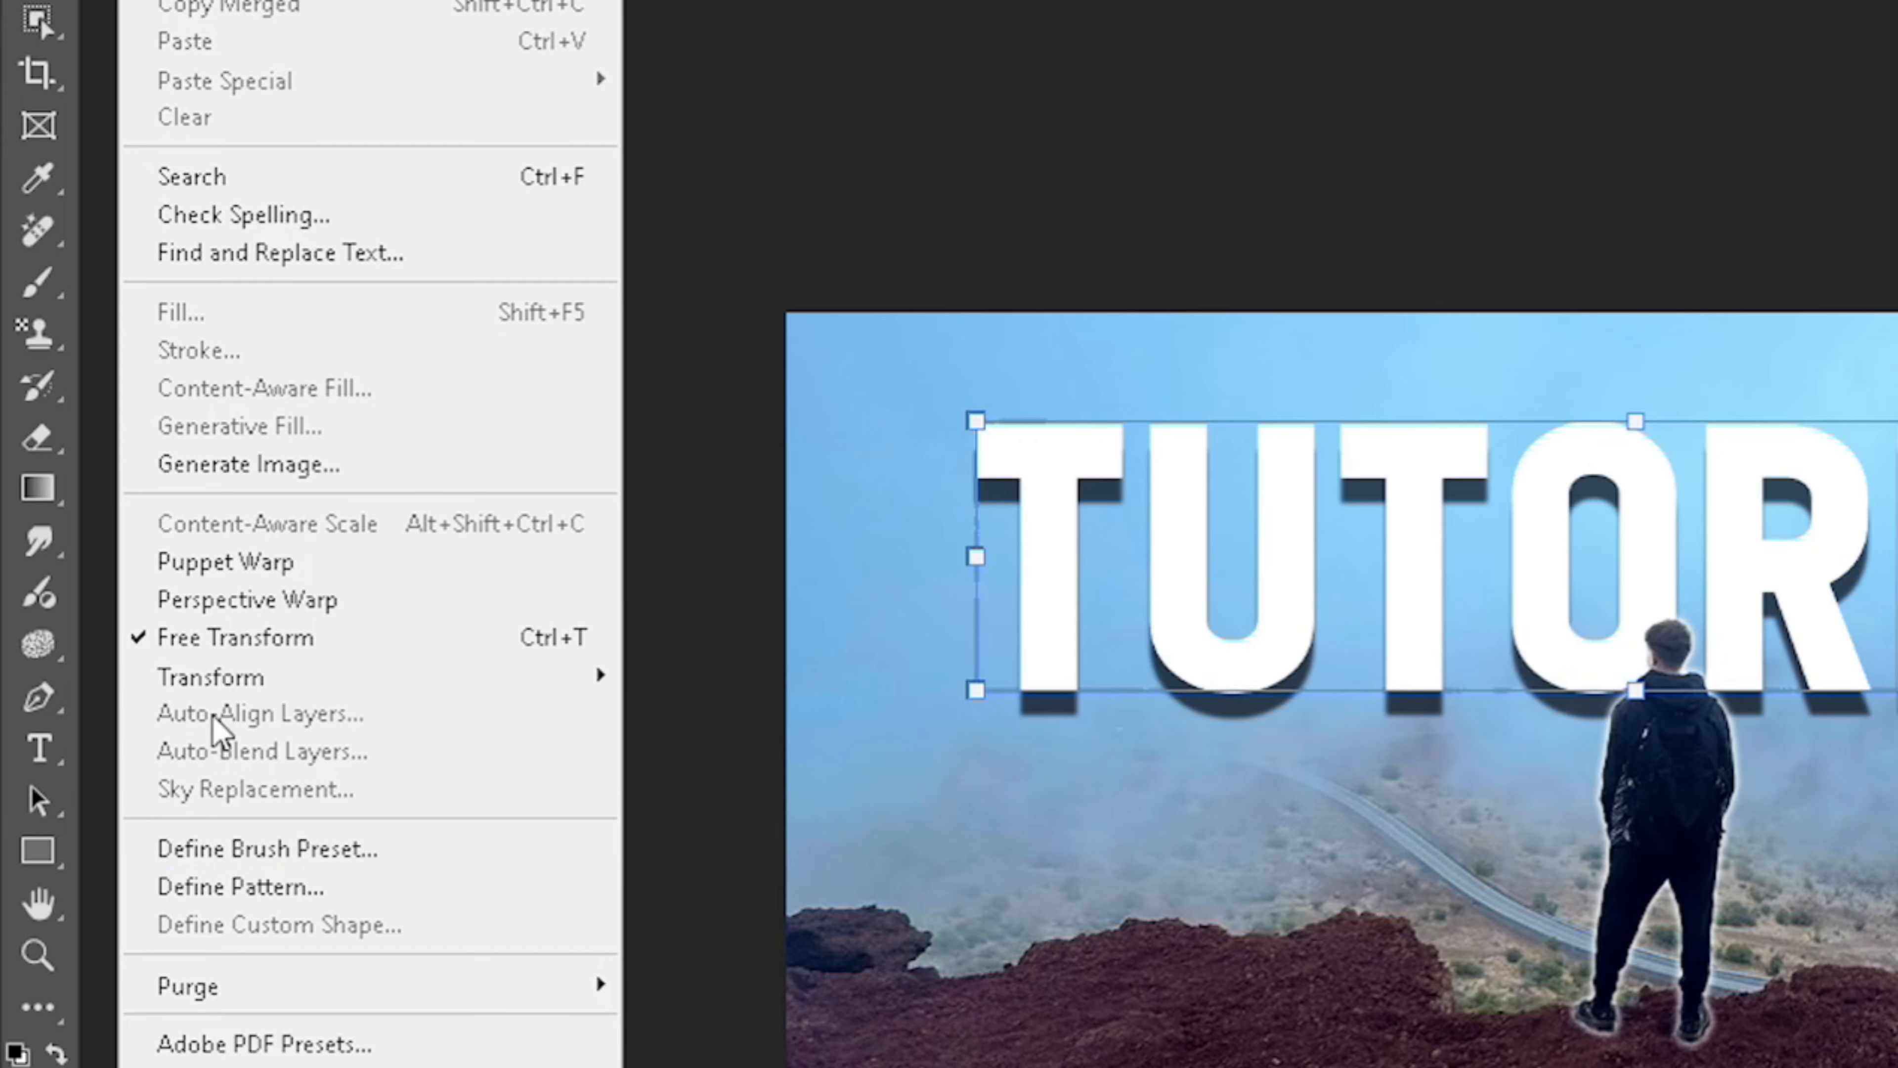
pyautogui.click(229, 607)
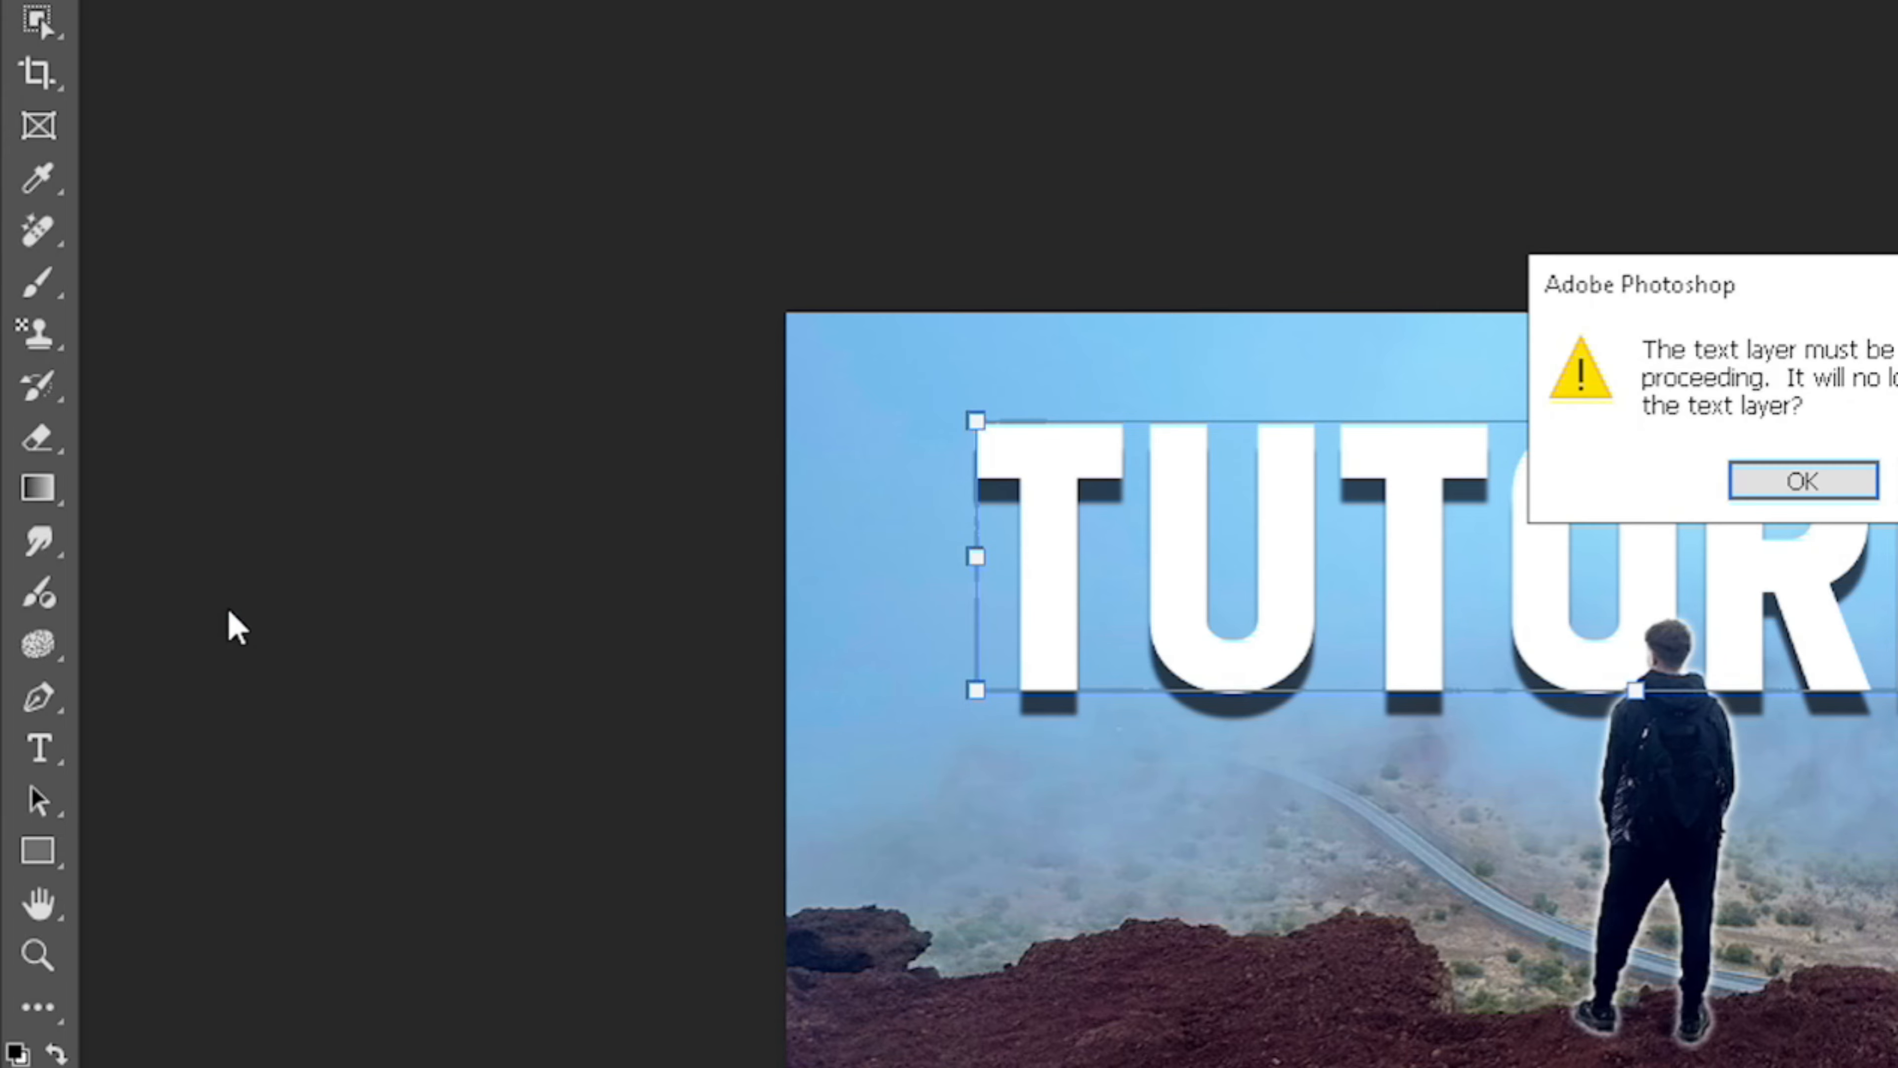
pyautogui.press('Return')
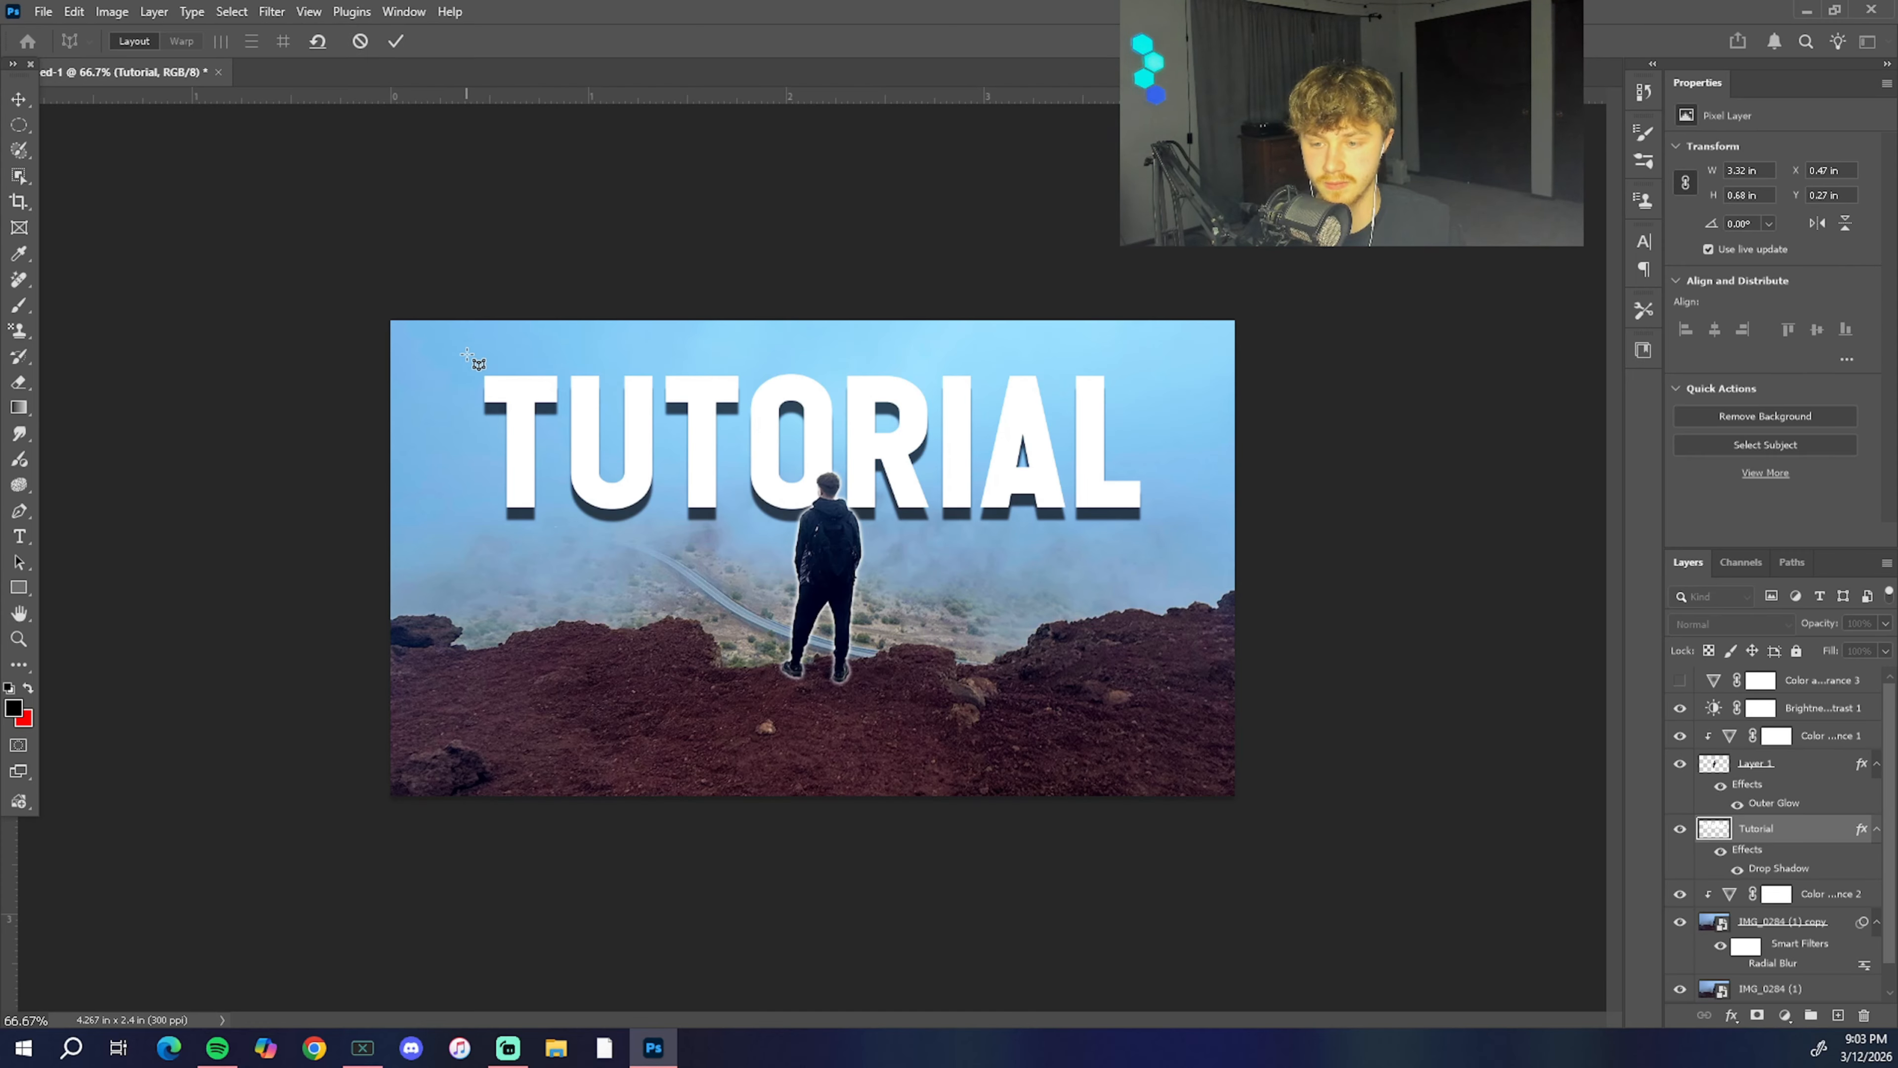
pyautogui.moveTo(466, 354); pyautogui.dragTo(1185, 535)
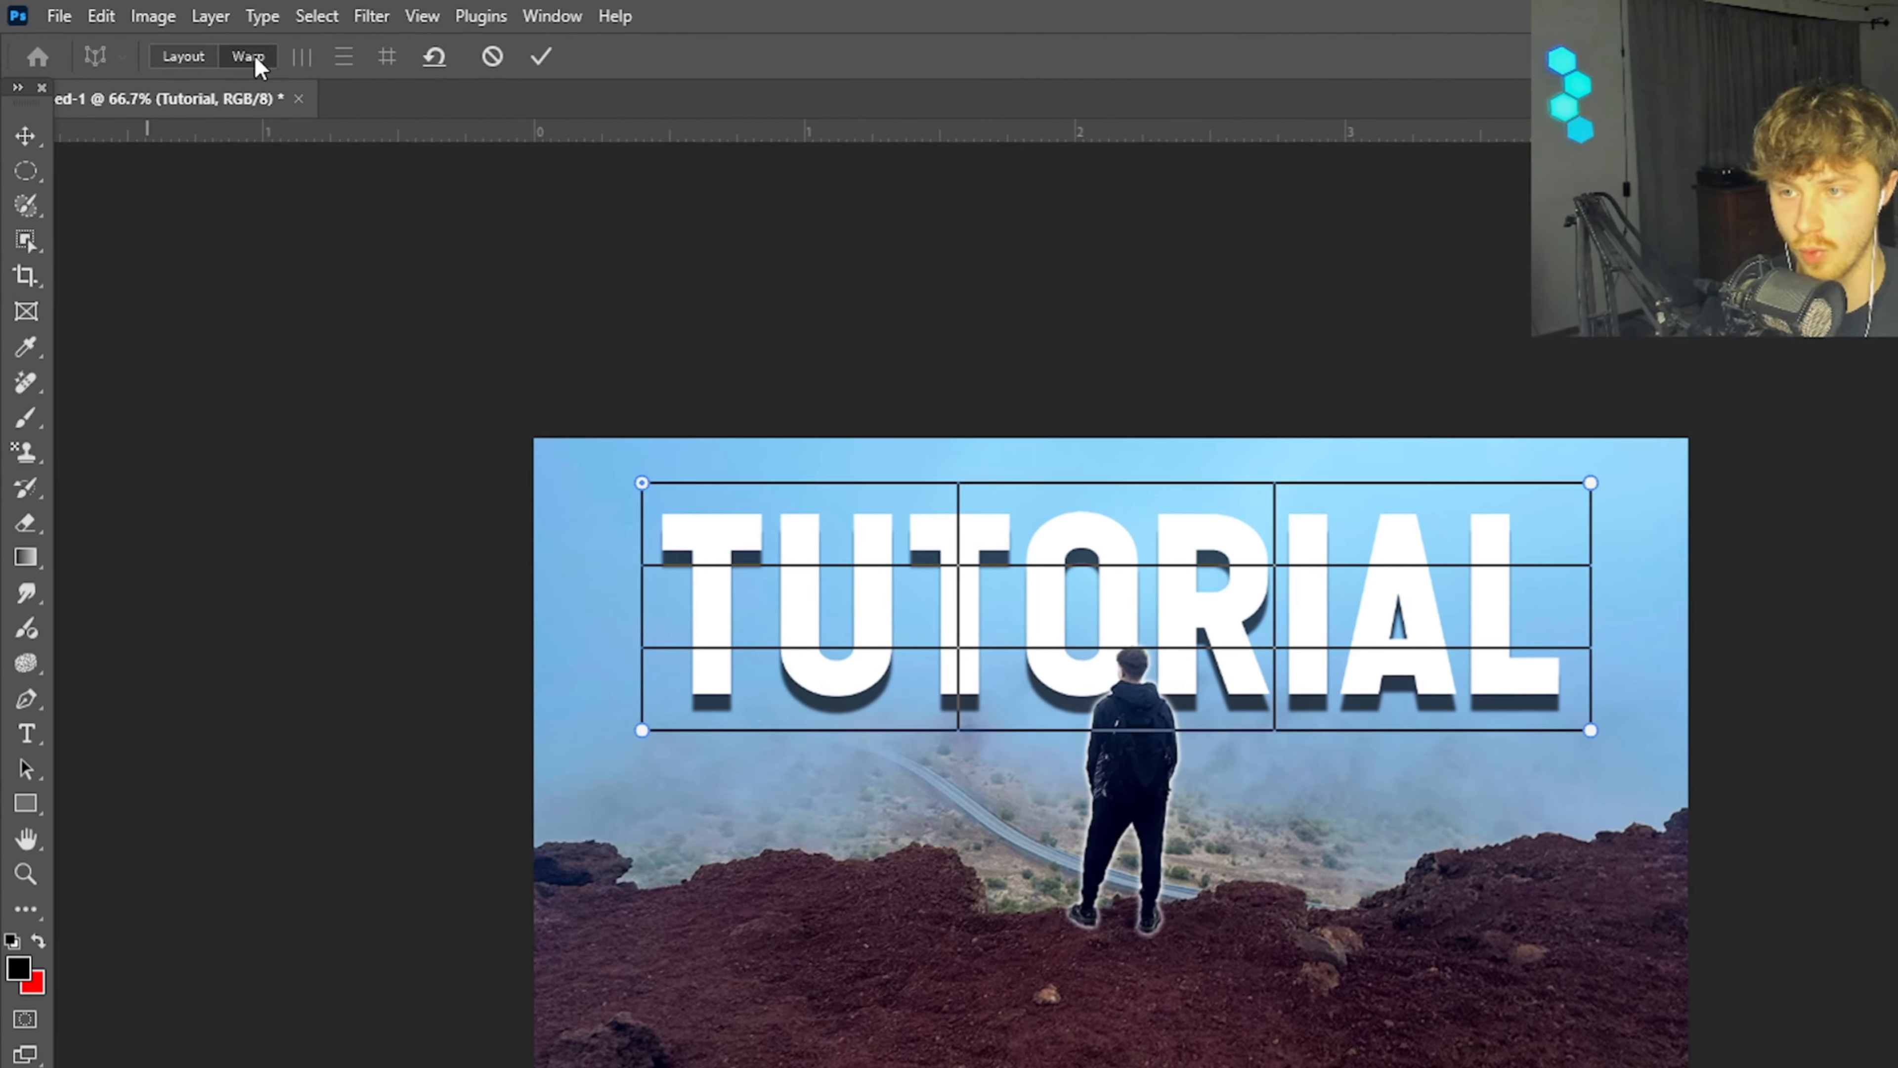
# Step: Warp the word's perspective by its corners so it is taller and narrower at the top than at the bottom, and apply it
pyautogui.click(180, 41)
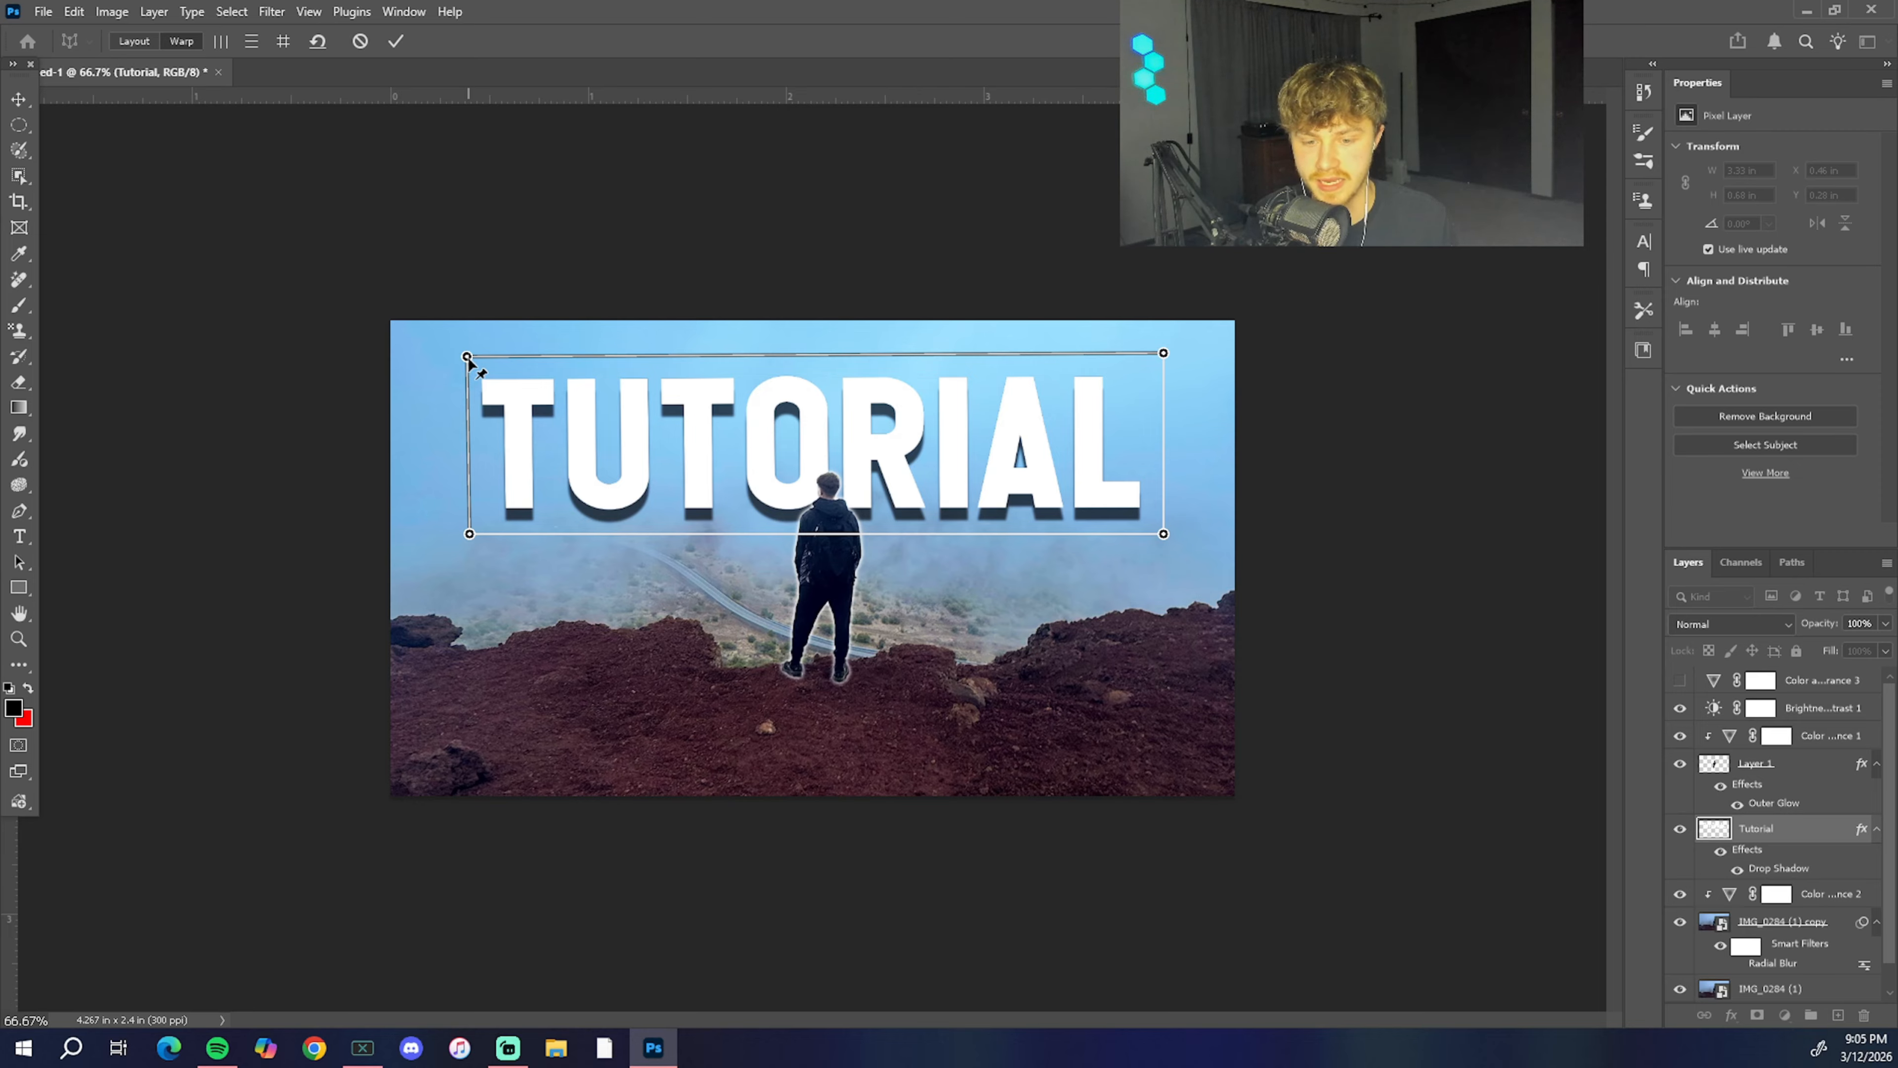
pyautogui.moveTo(466, 357); pyautogui.dragTo(710, 381)
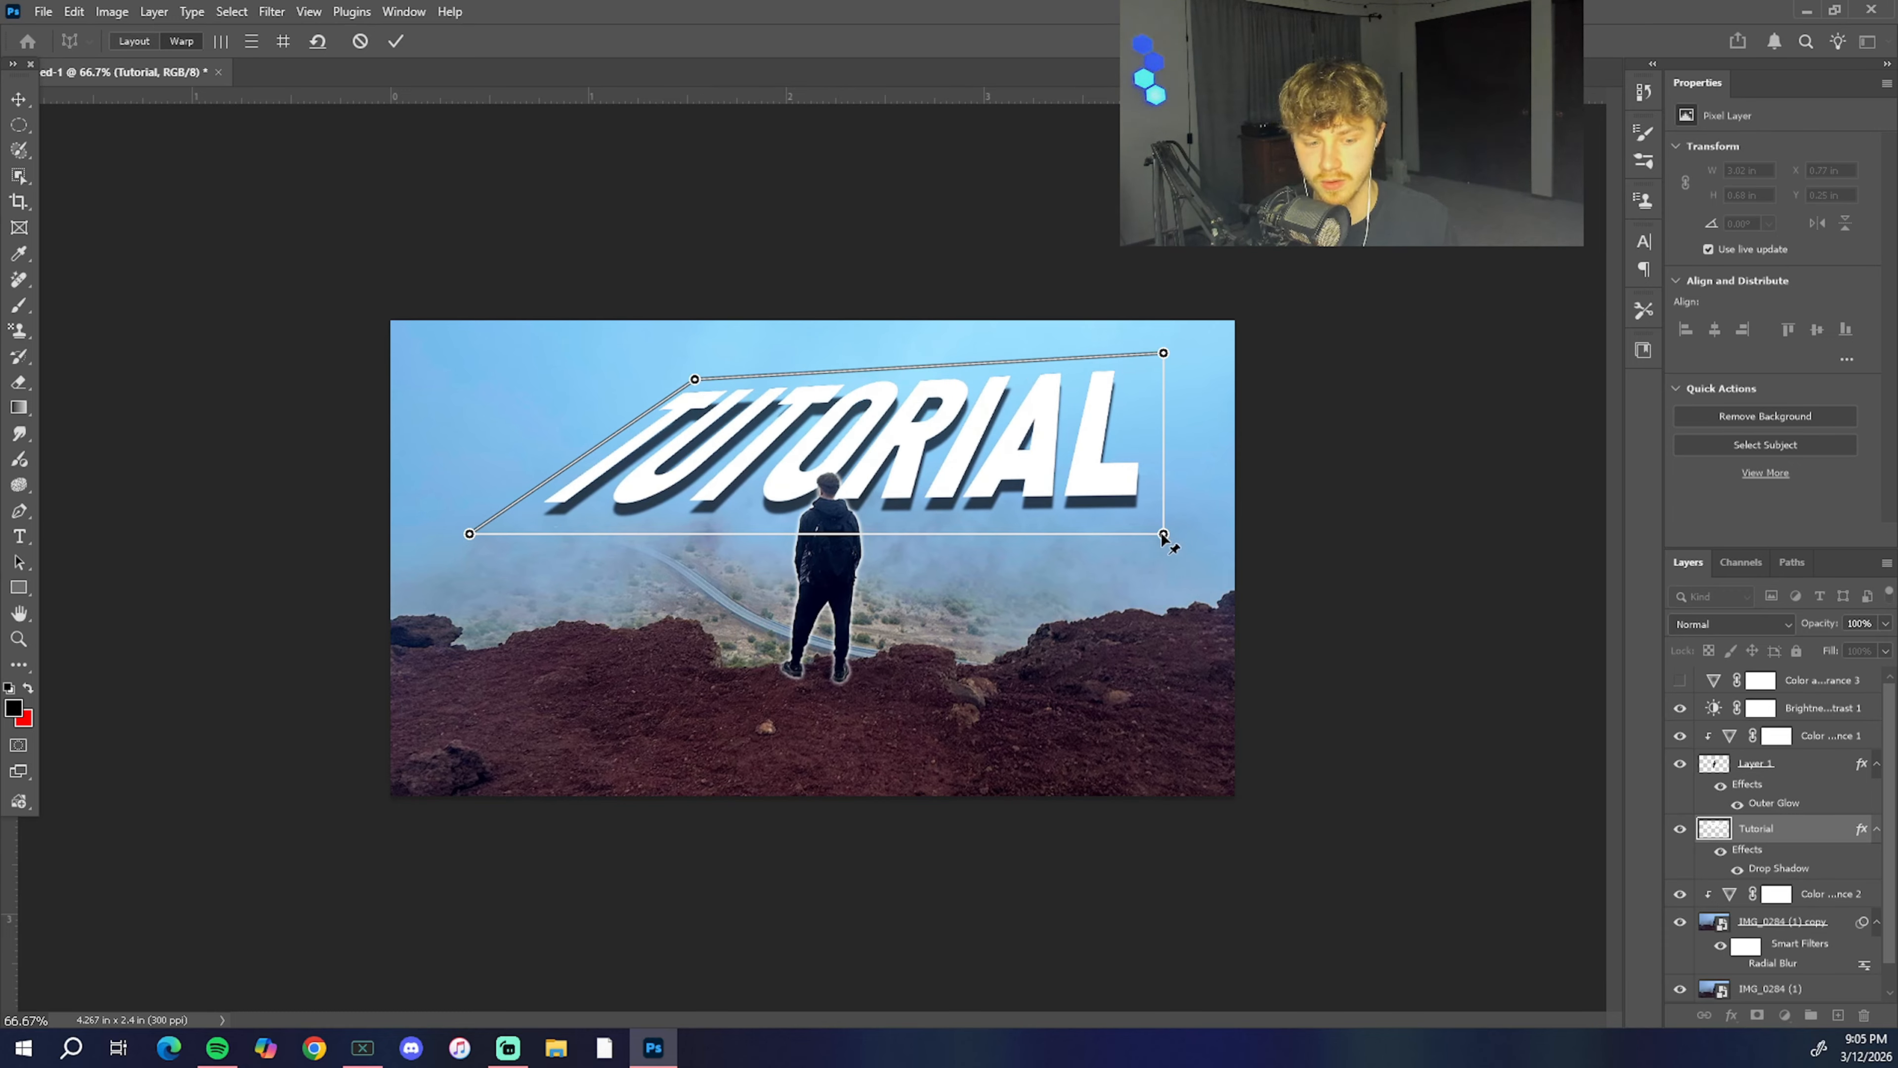
pyautogui.moveTo(1162, 538); pyautogui.dragTo(1165, 546)
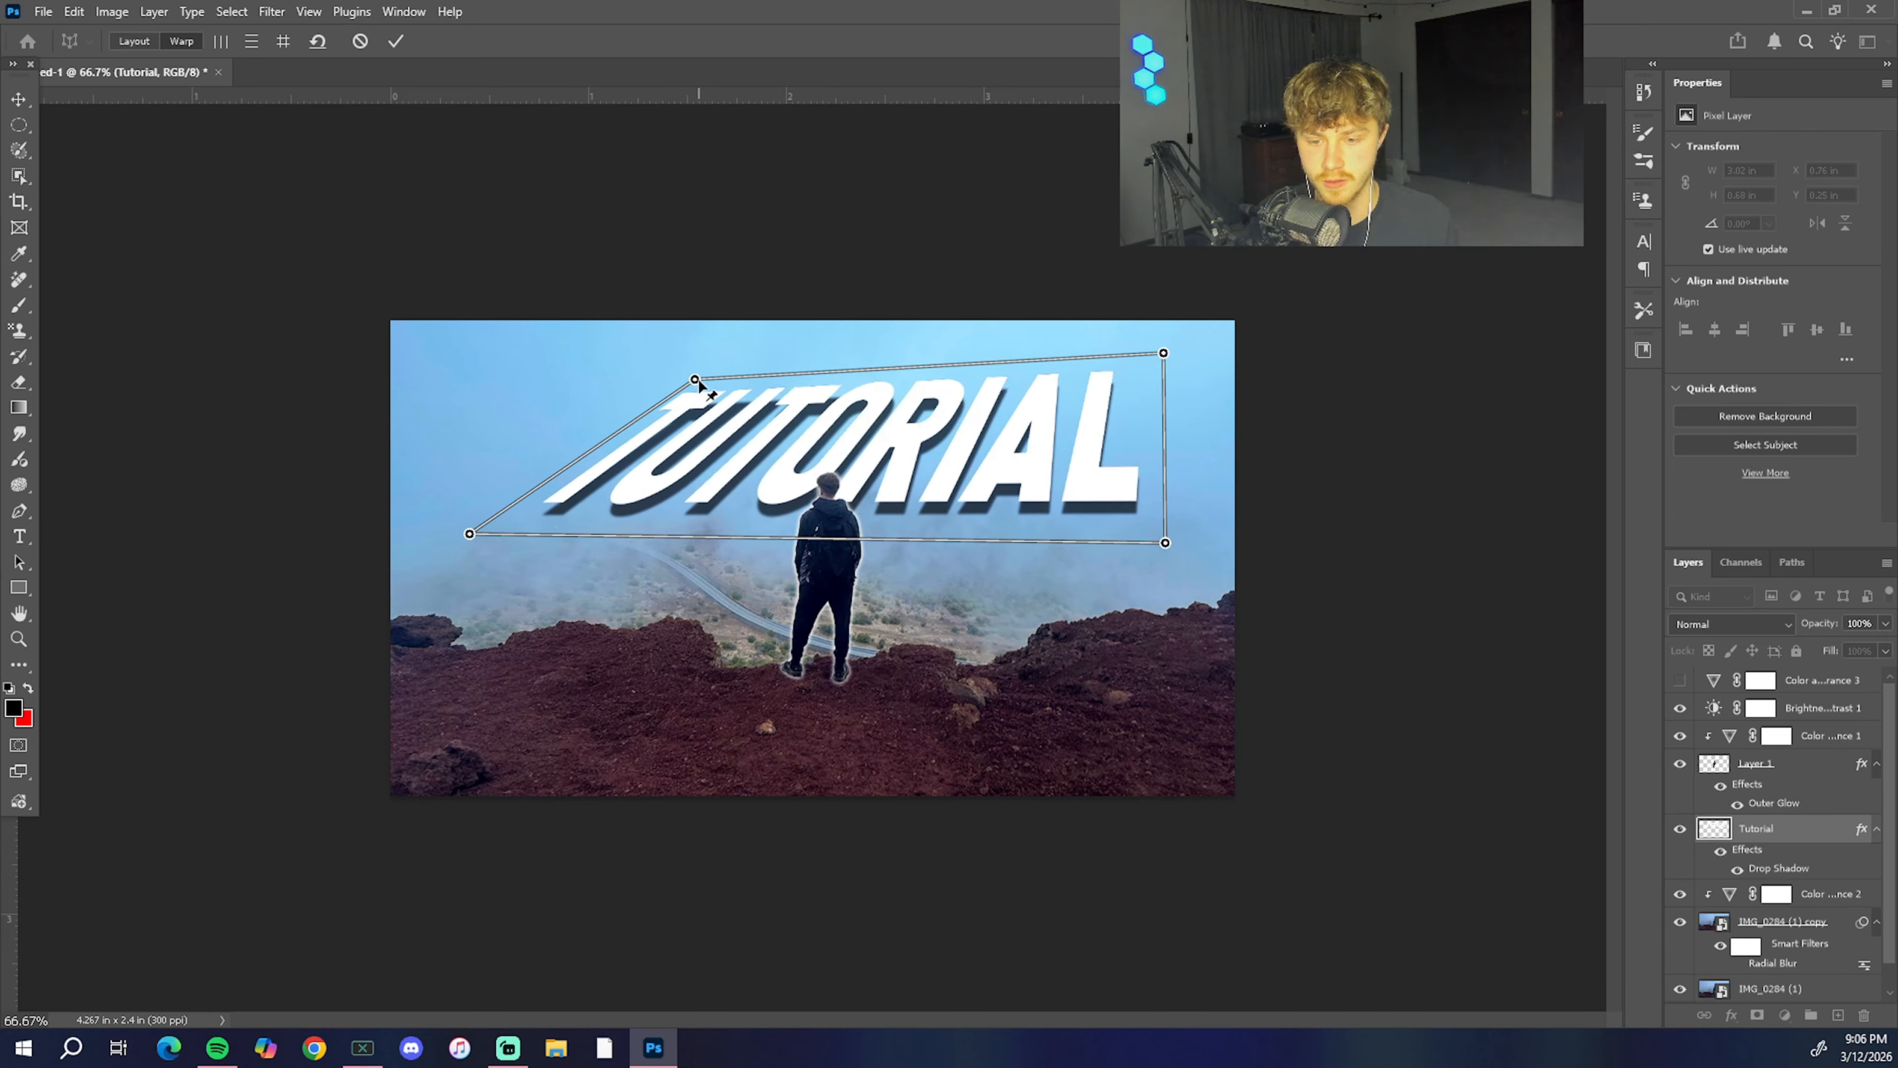
pyautogui.moveTo(698, 380); pyautogui.dragTo(531, 370)
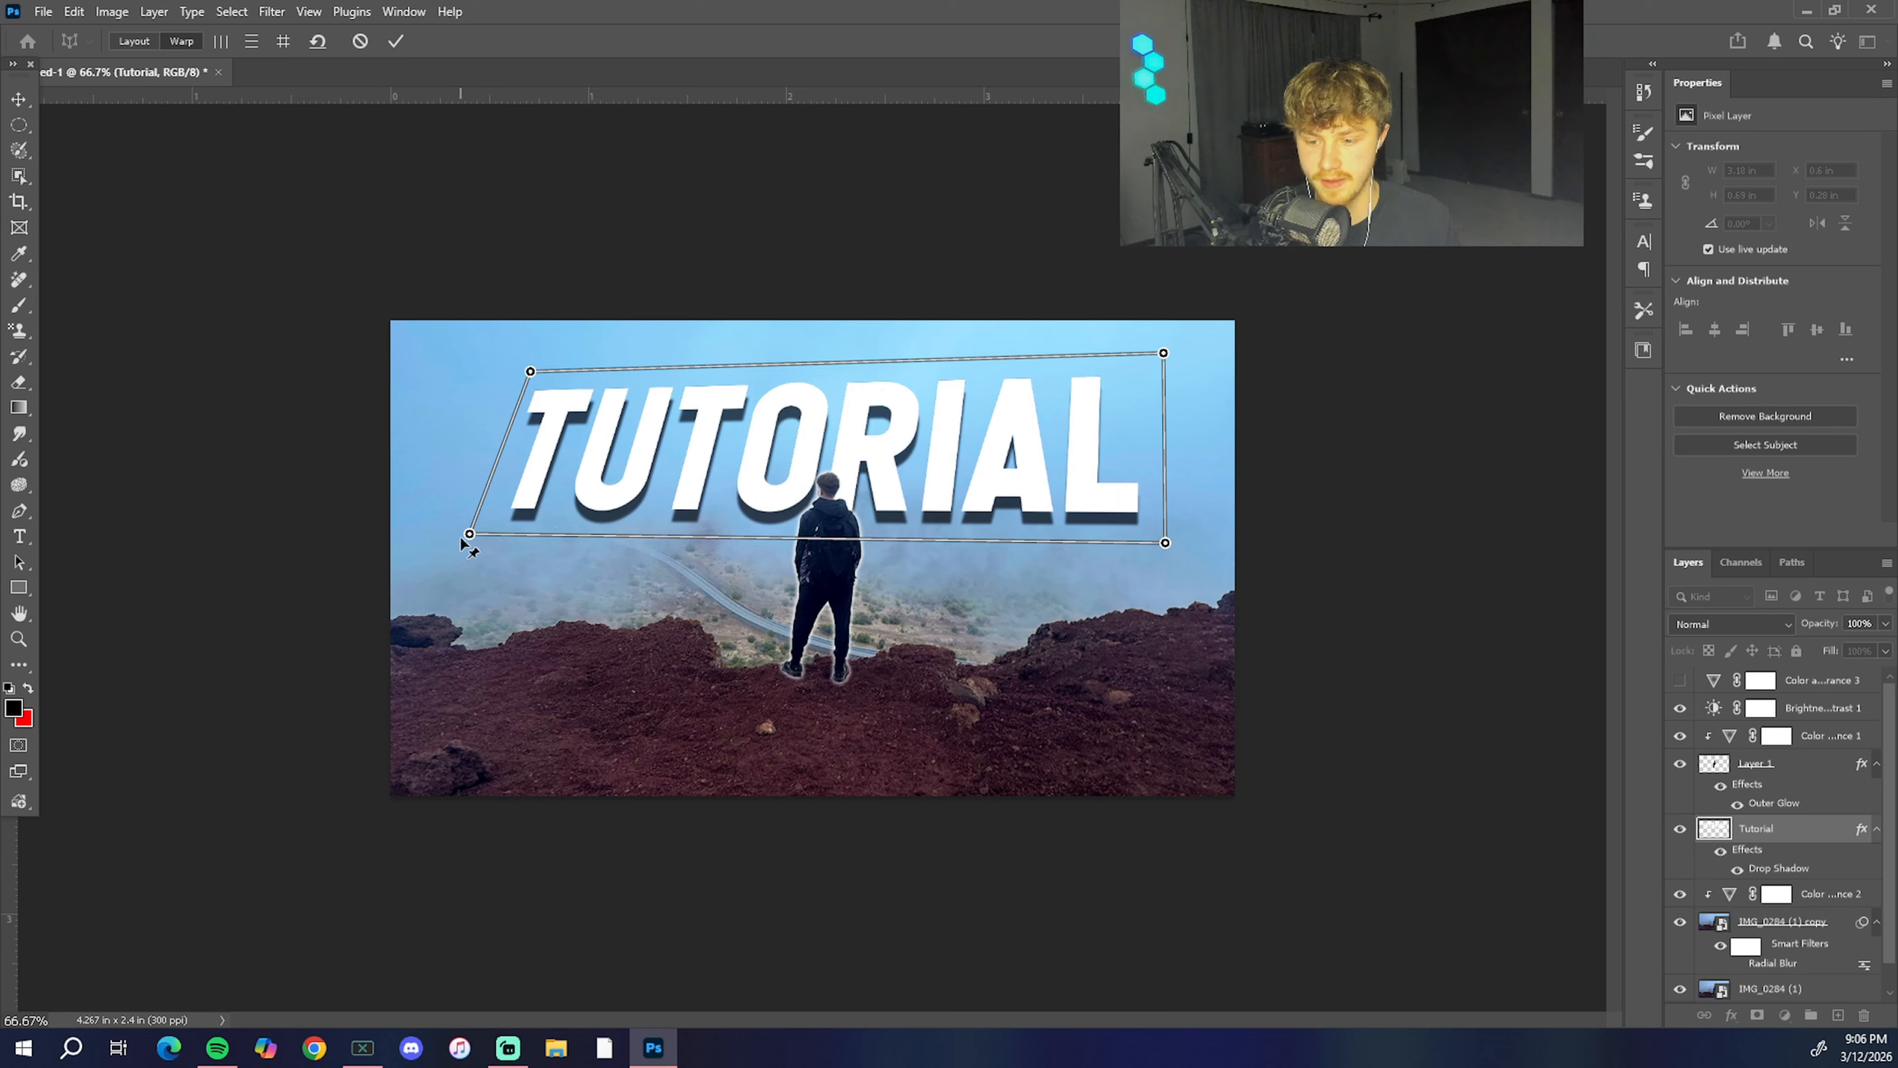
pyautogui.moveTo(467, 535); pyautogui.dragTo(590, 537)
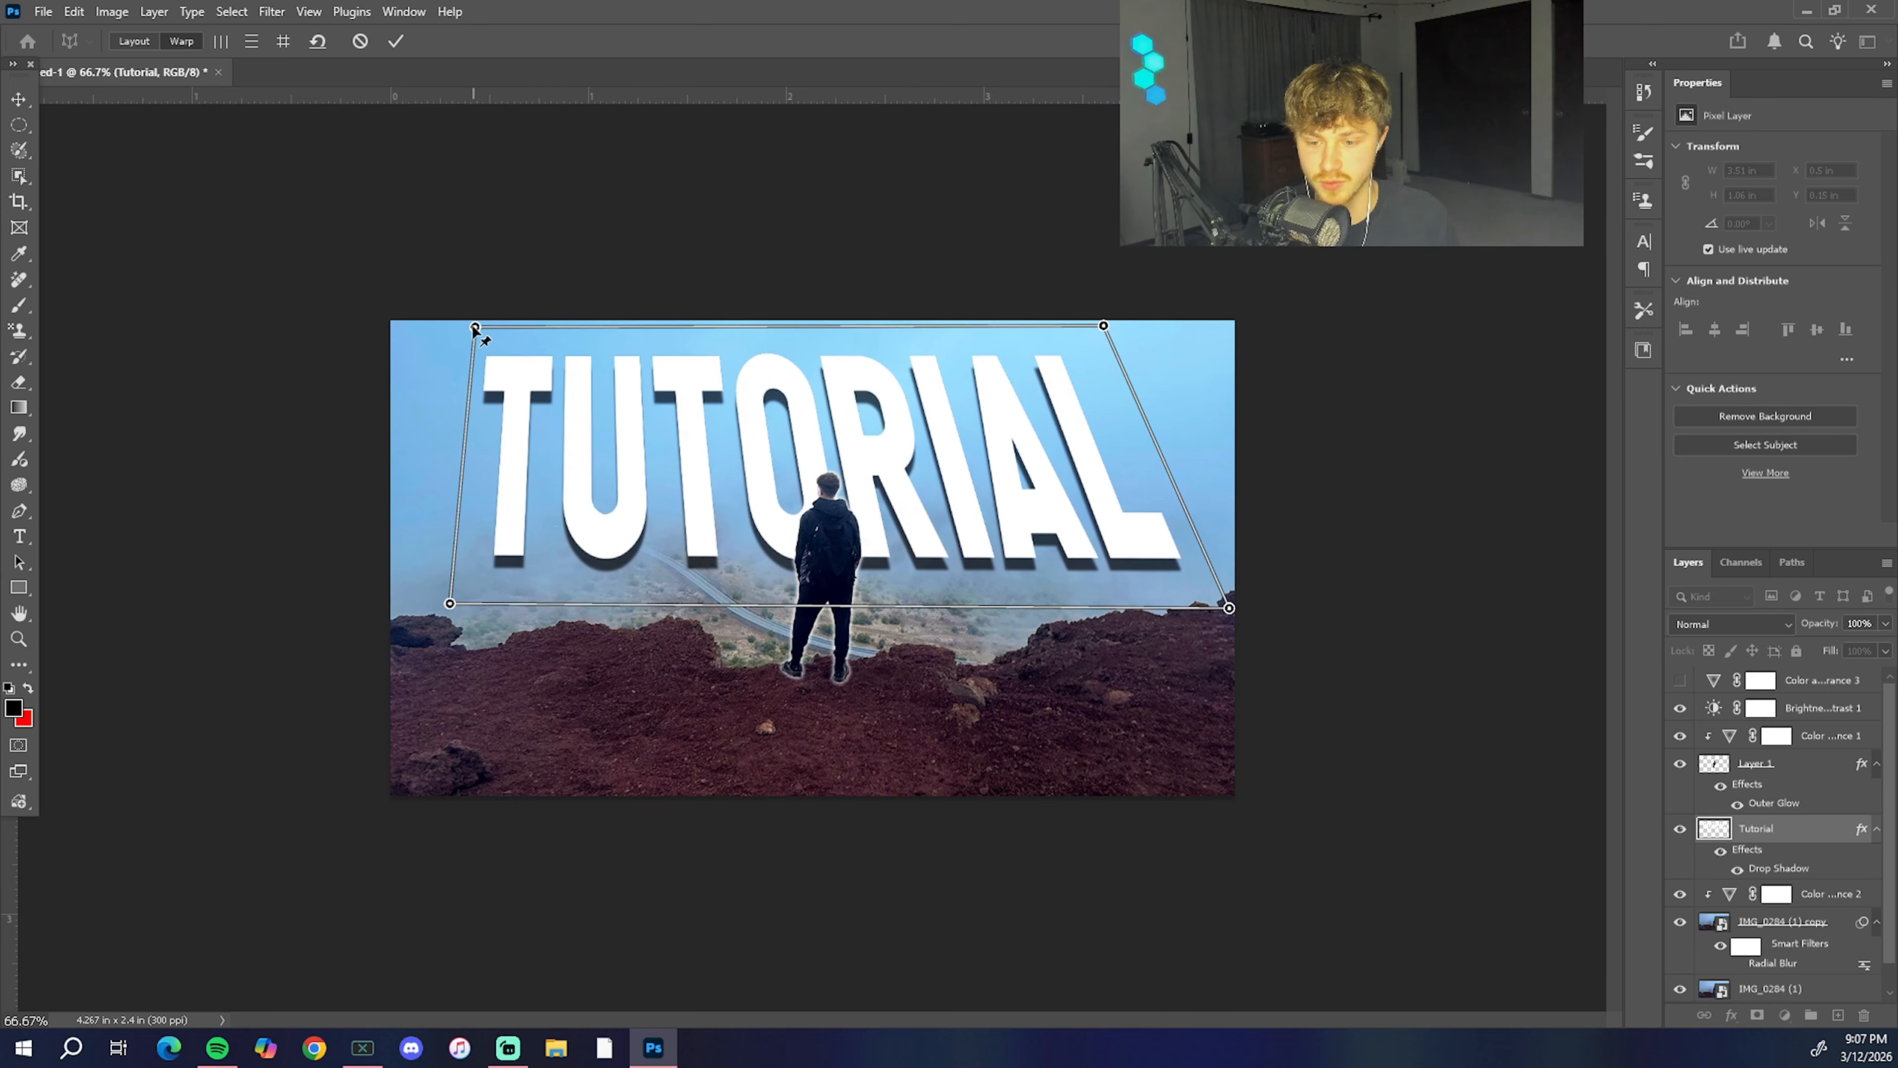
pyautogui.moveTo(479, 327); pyautogui.dragTo(469, 324)
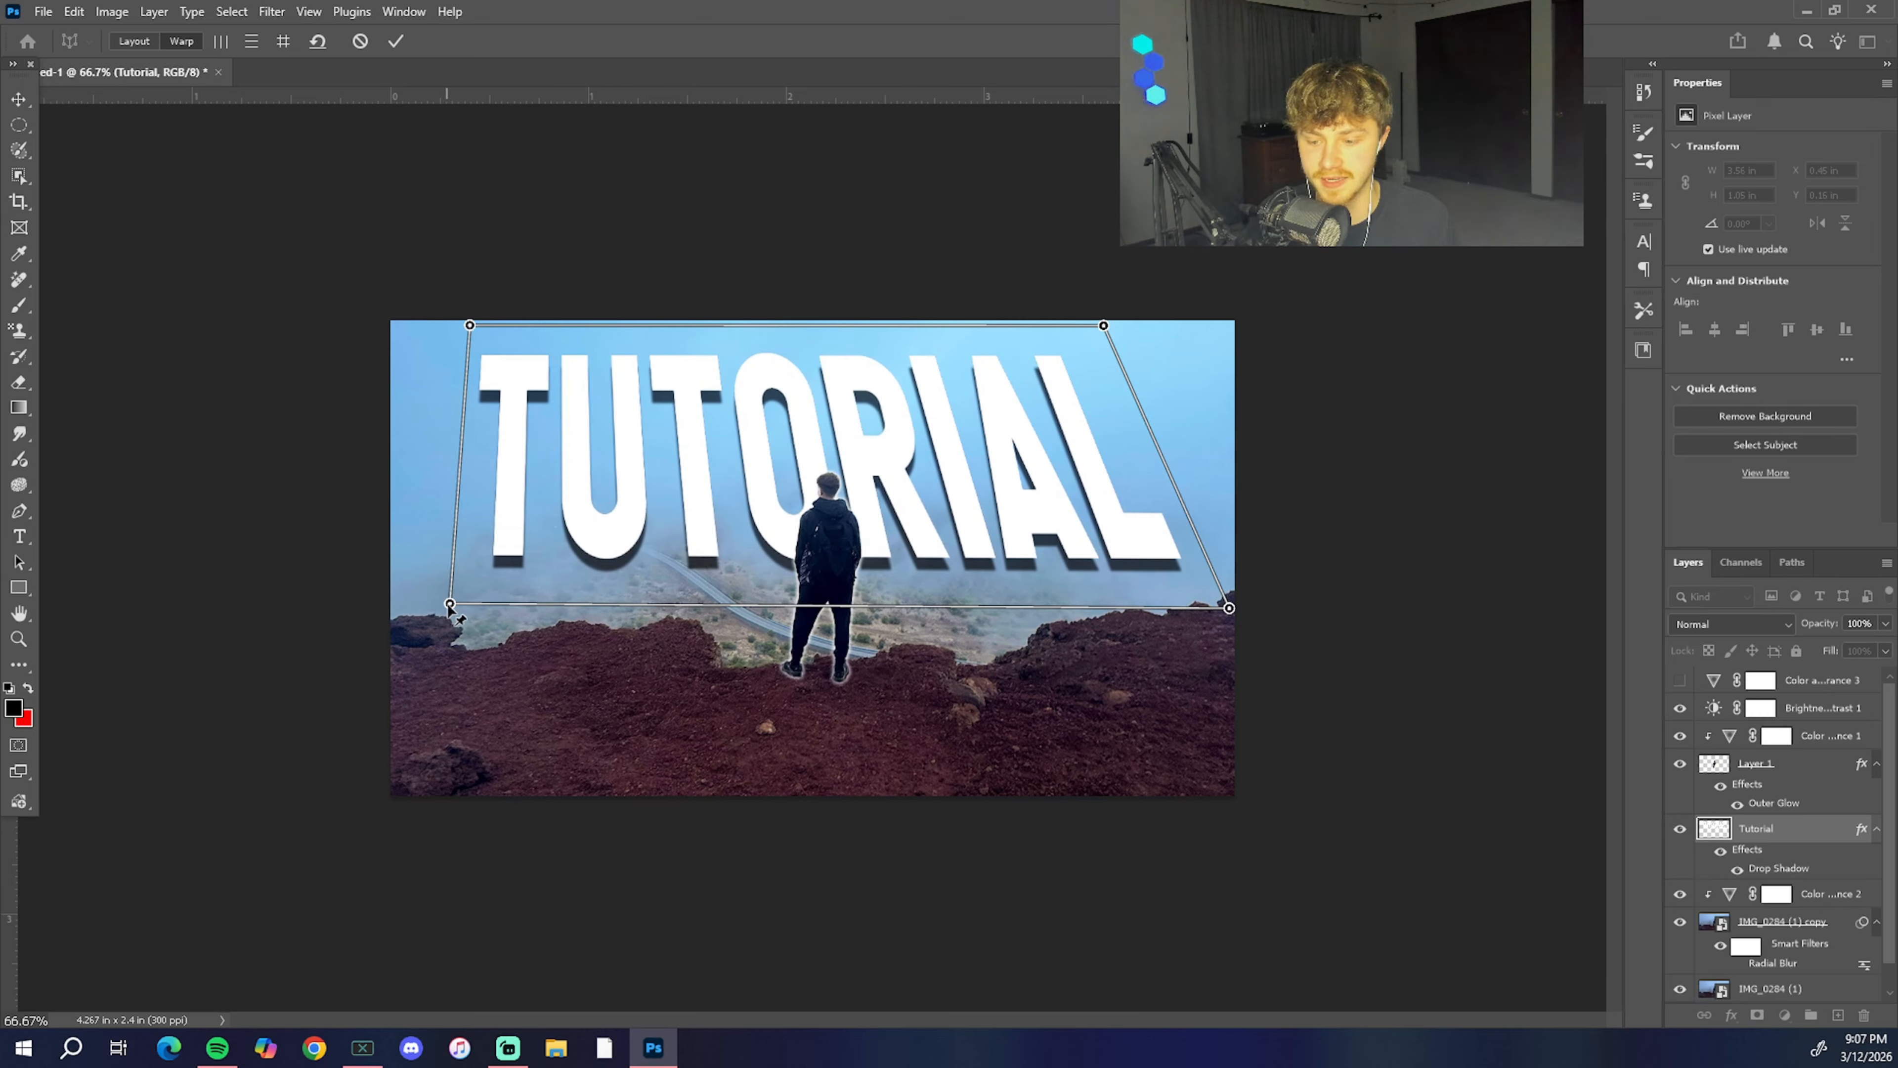
pyautogui.moveTo(450, 604); pyautogui.dragTo(445, 609)
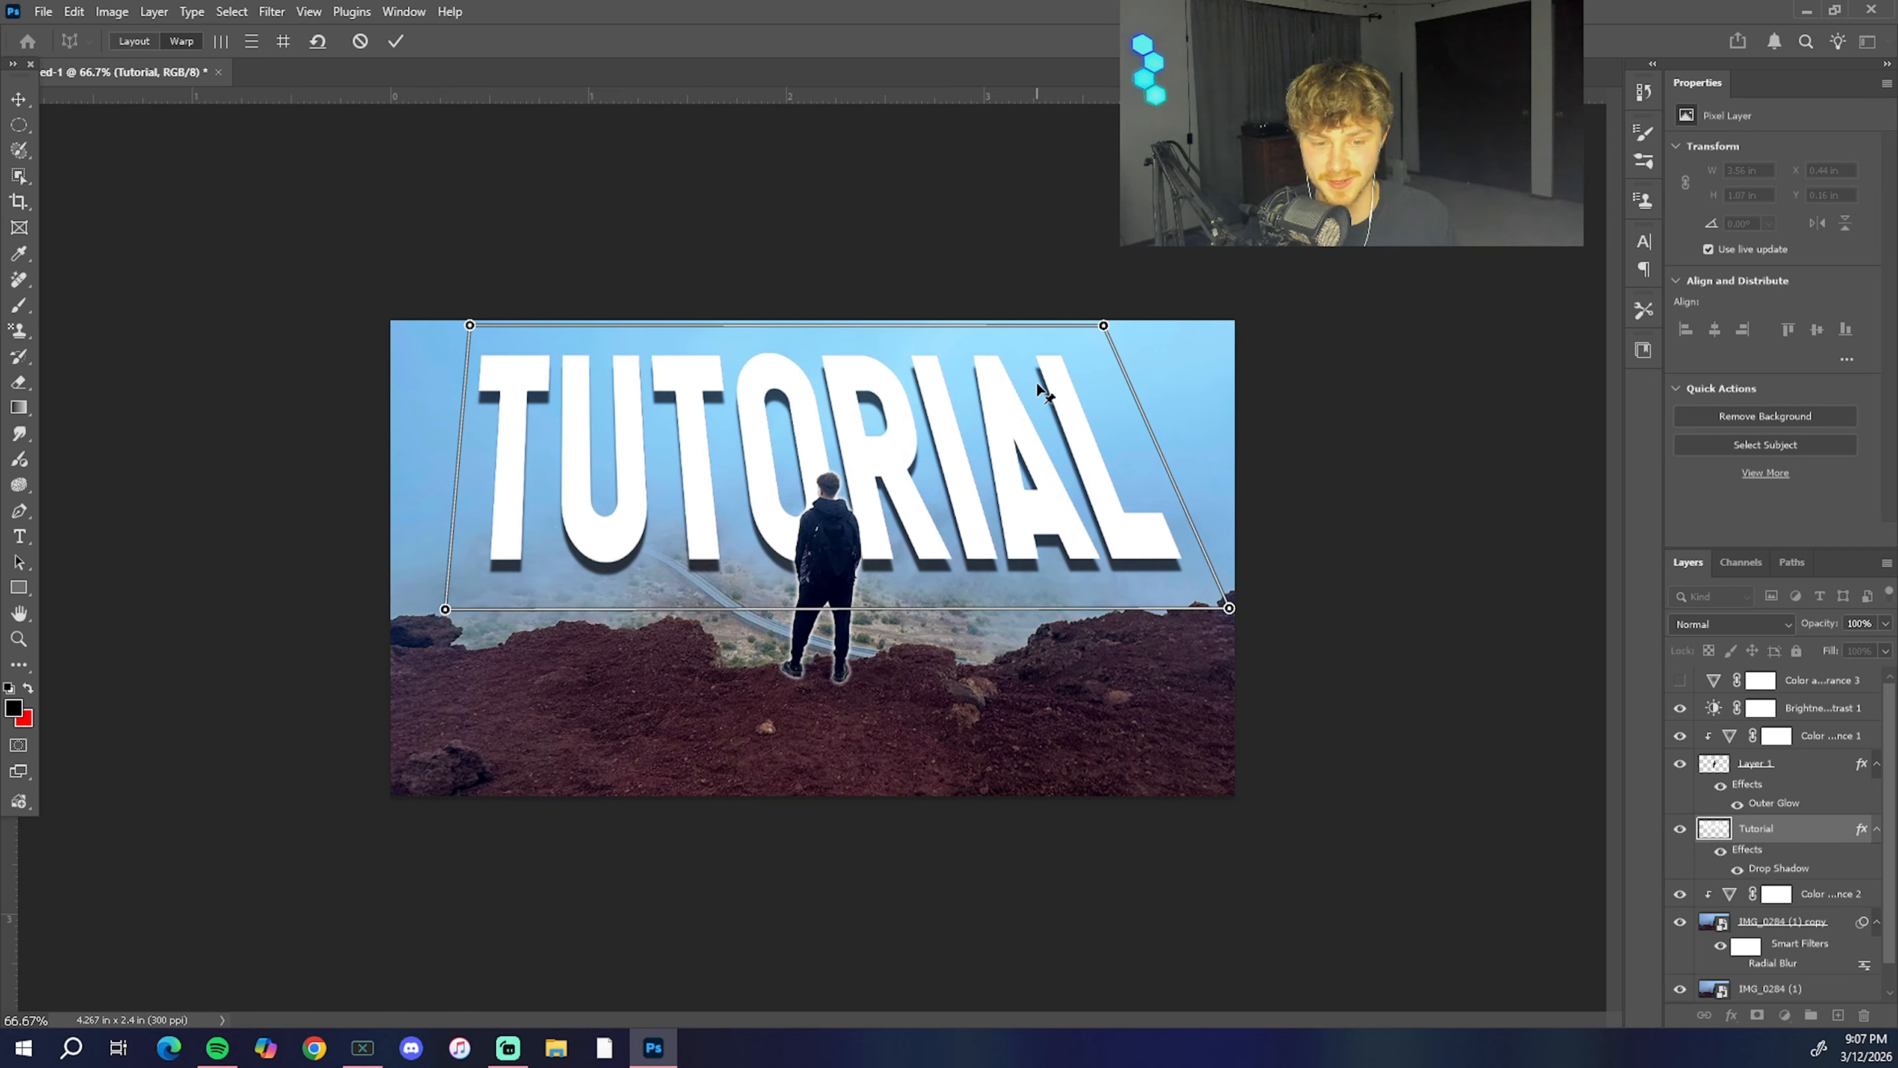
pyautogui.moveTo(1110, 327); pyautogui.dragTo(1123, 327)
pyautogui.press('Return')
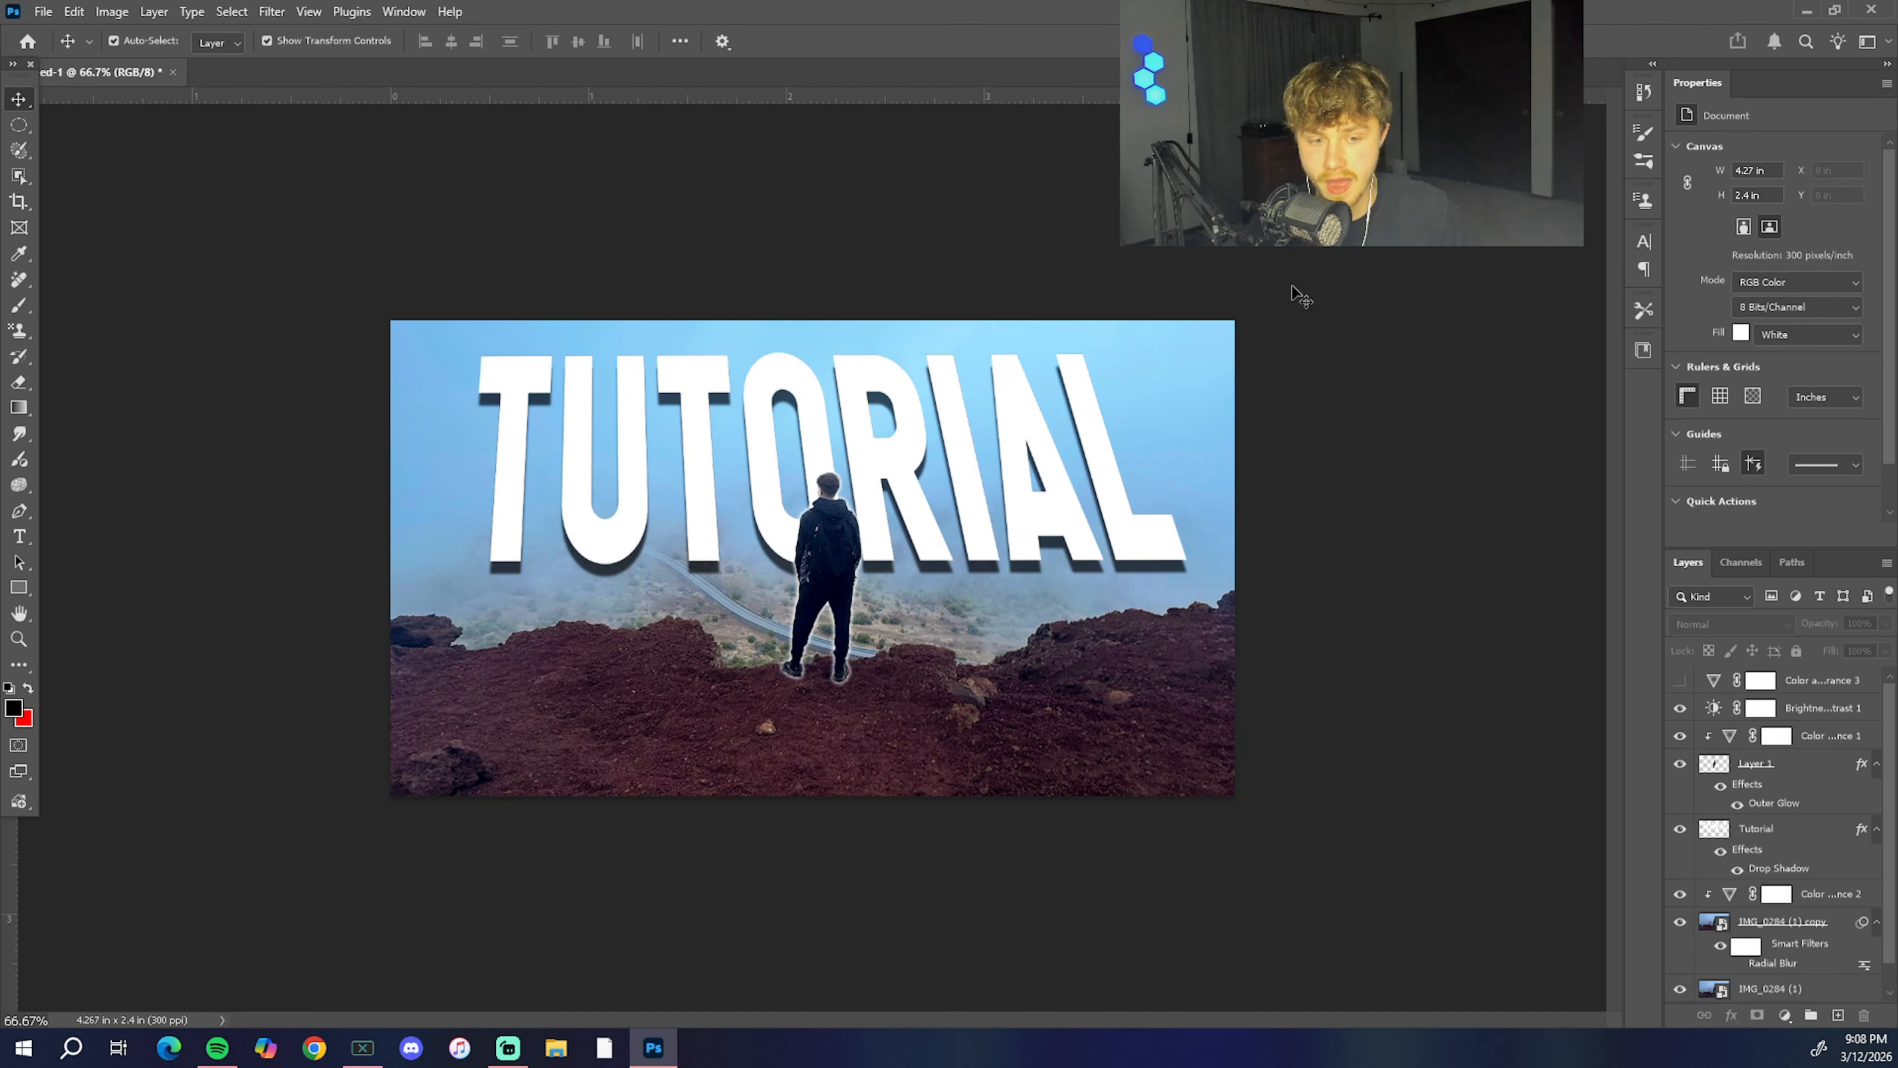
# Step: Hide the IMG_0284 (1) layer and its copy, then show both again to check the background images
pyautogui.scroll(-1, 1852, 722)
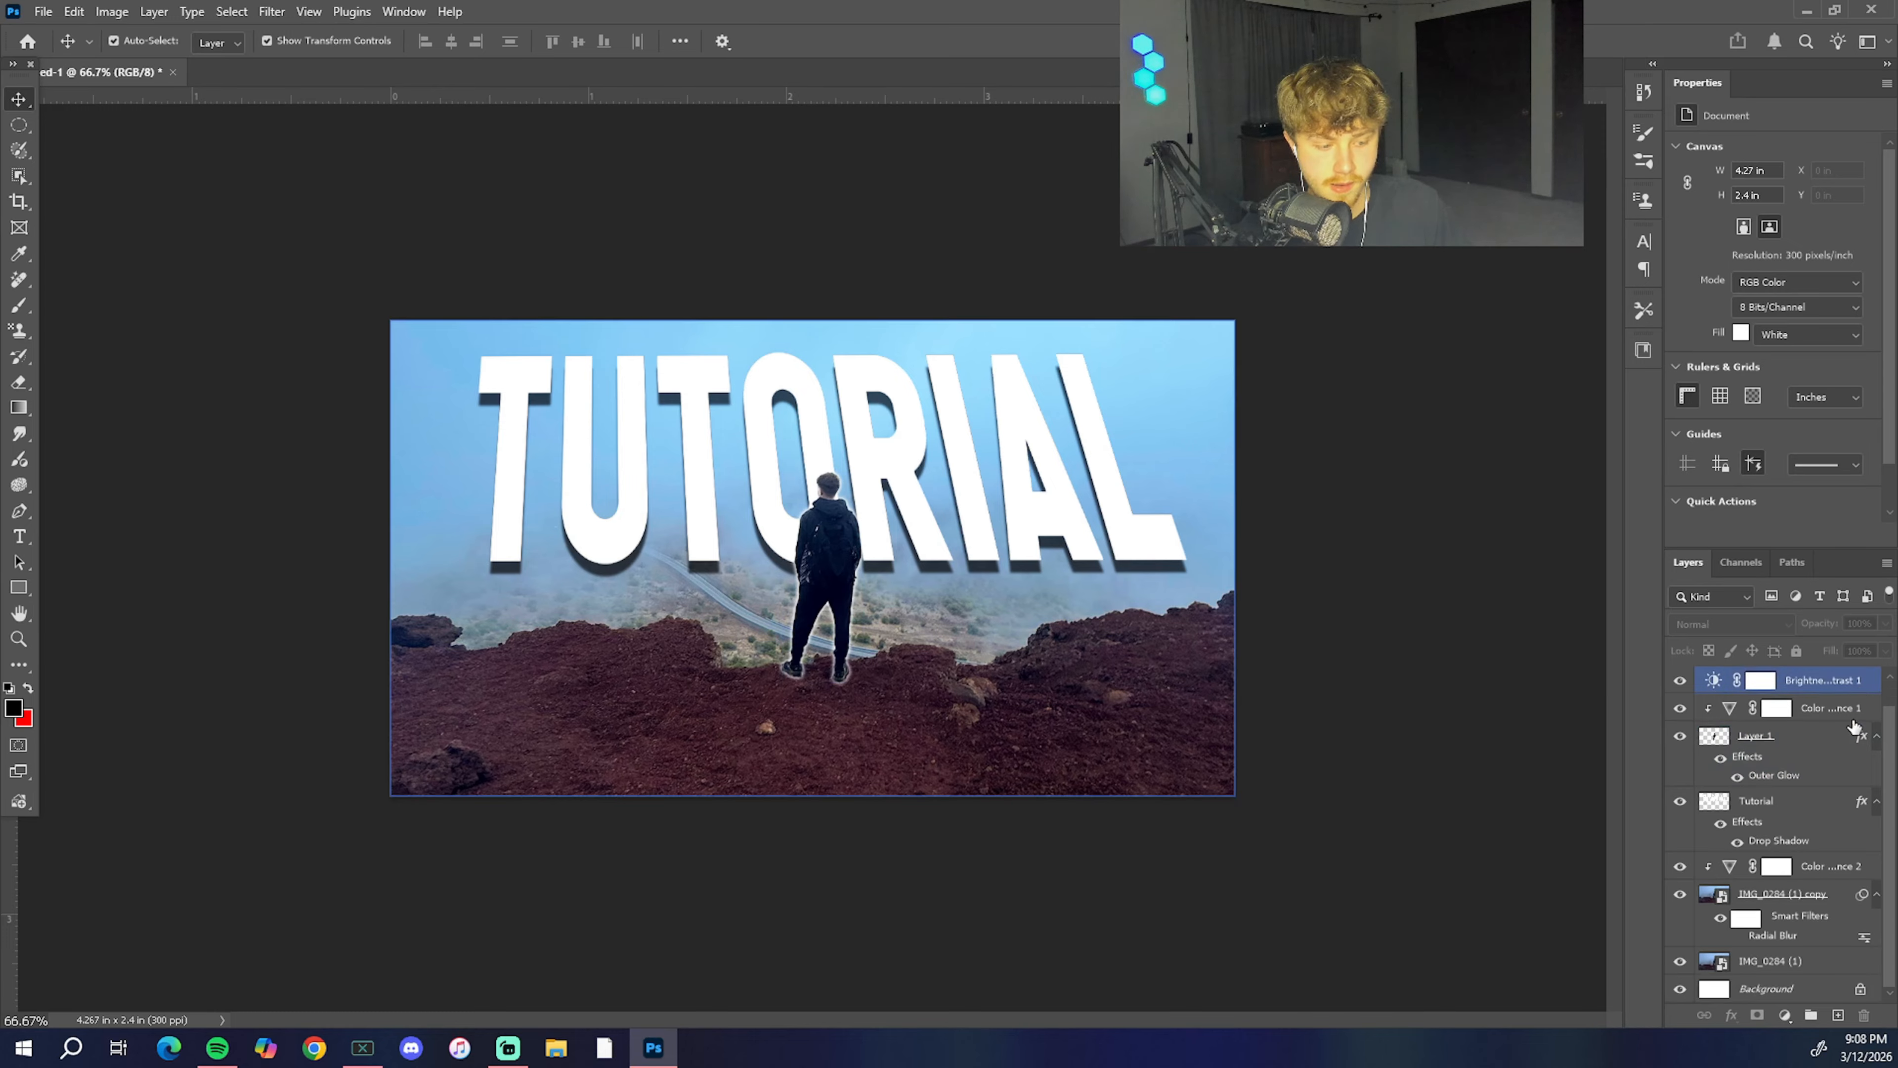
pyautogui.click(1832, 899)
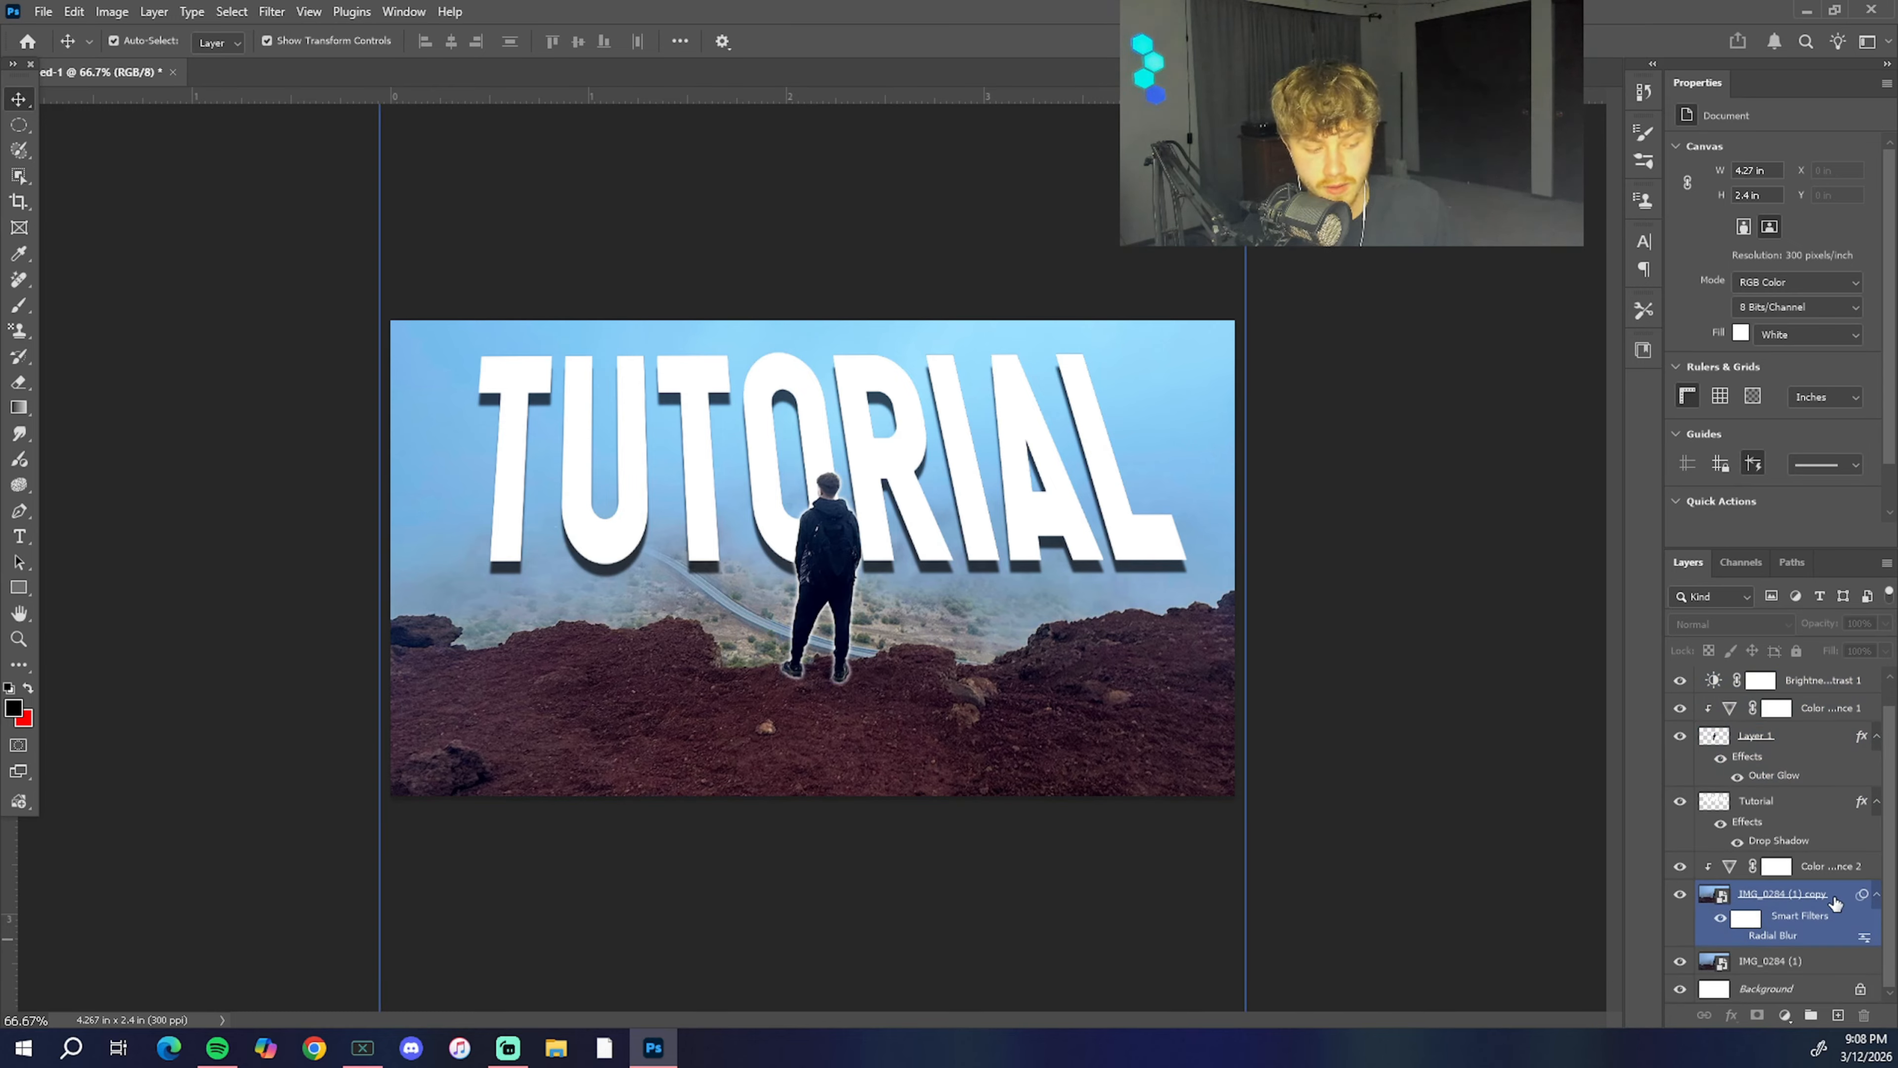
pyautogui.click(1680, 894)
pyautogui.click(1680, 961)
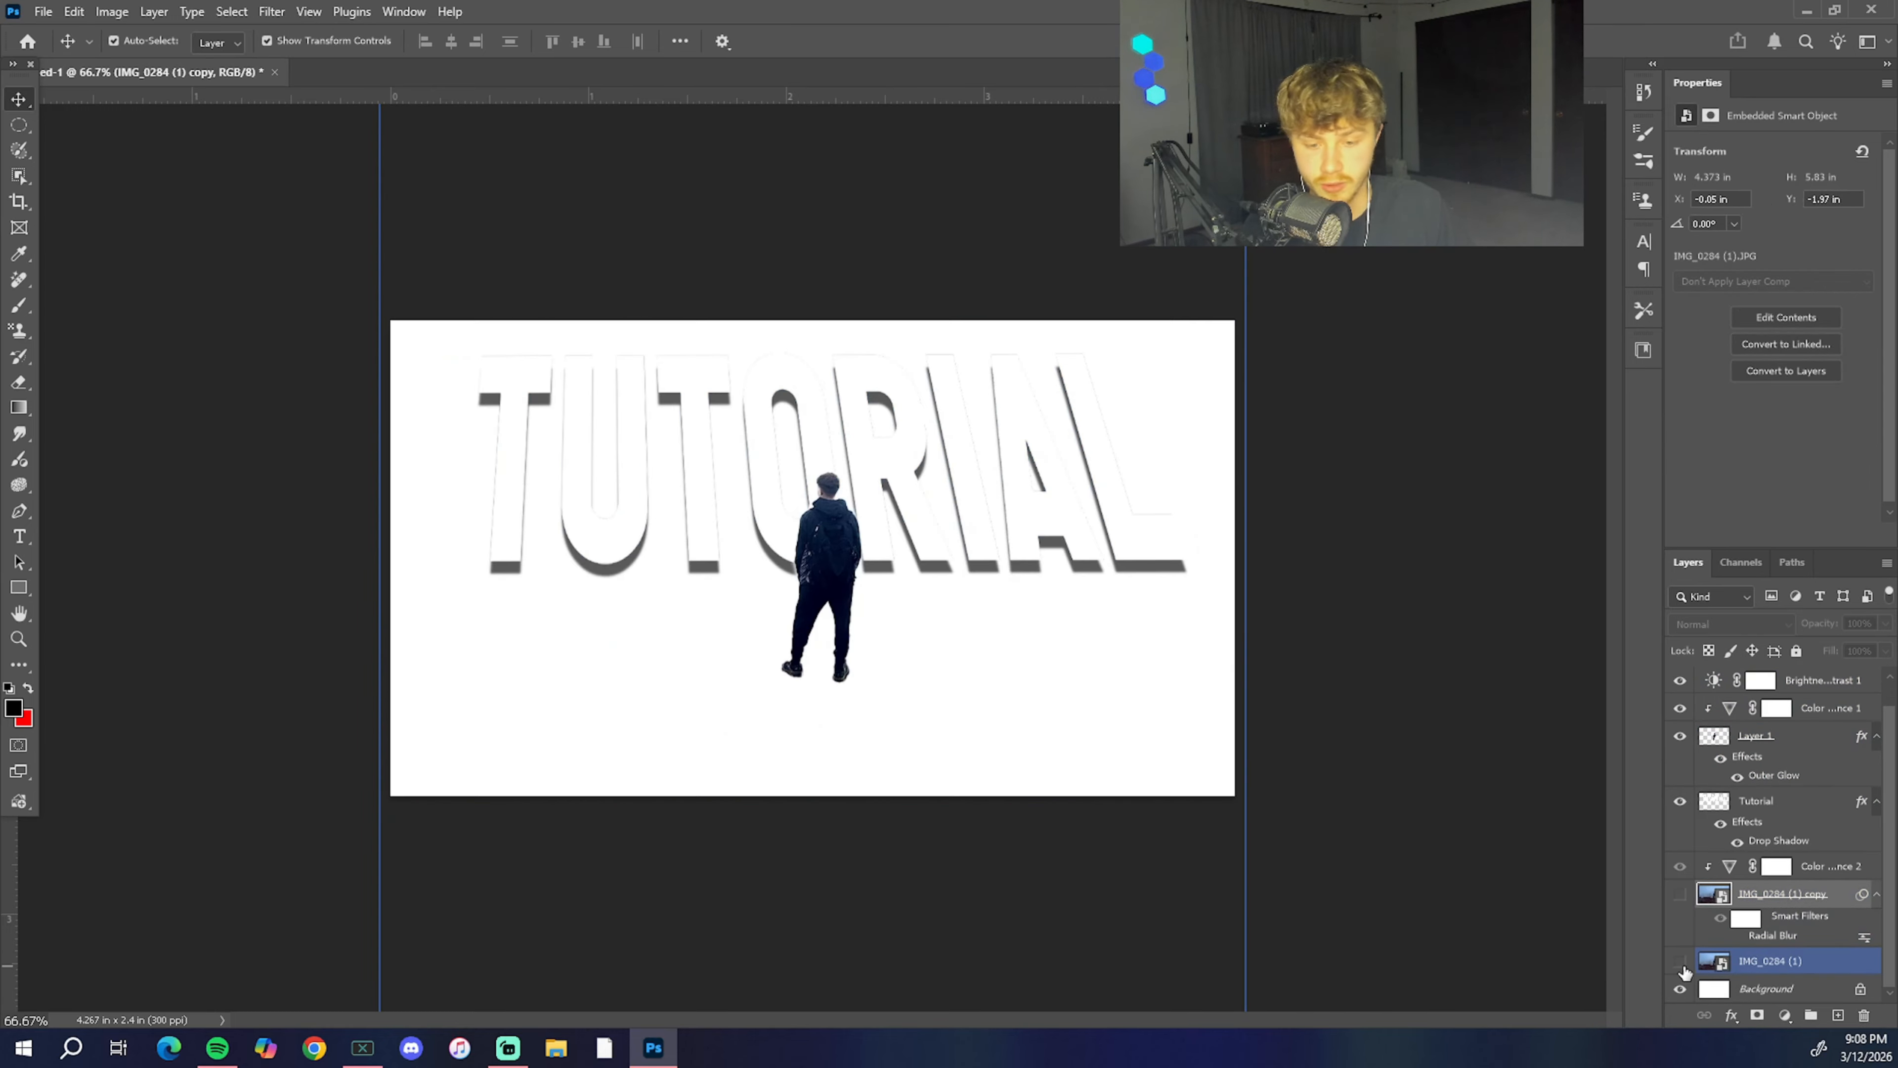
pyautogui.click(1680, 961)
pyautogui.click(1680, 895)
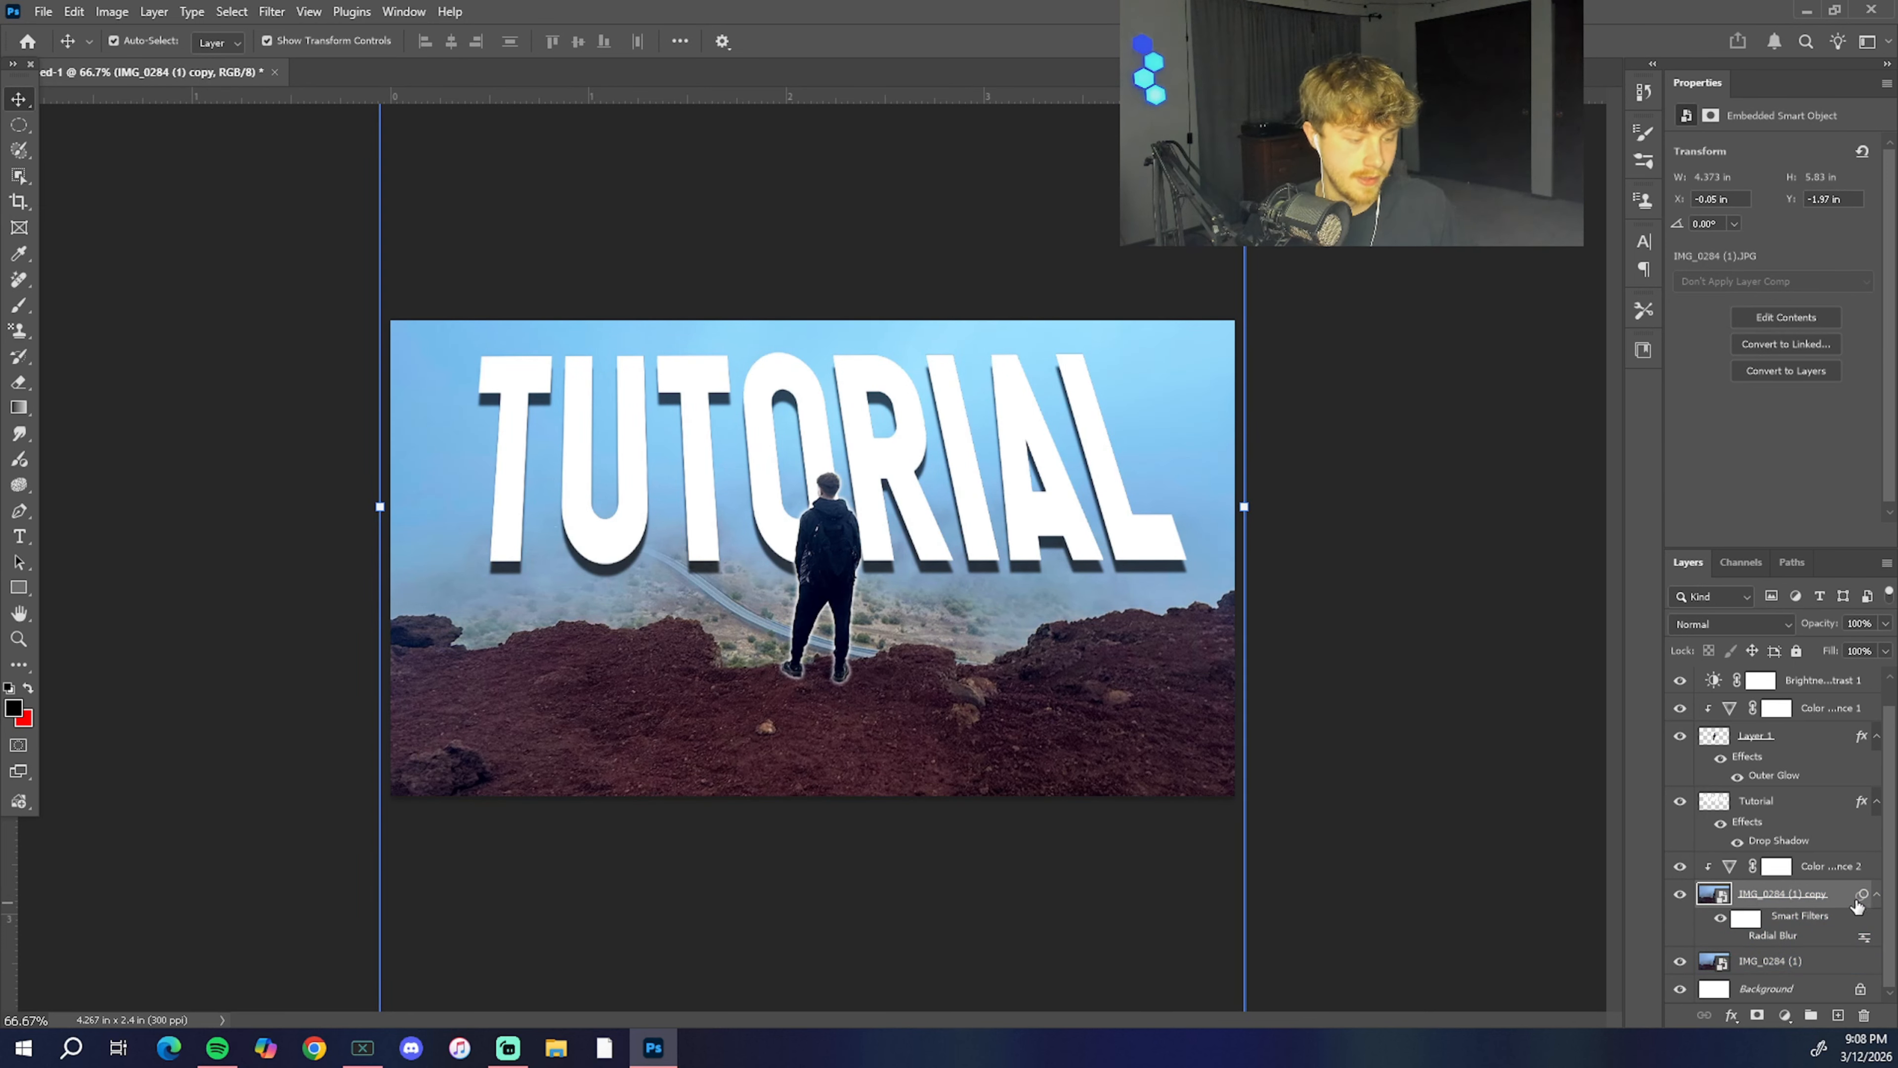
# Step: Apply another Radial Blur to the IMG_0284 (1) copy layer with amount 9, Zoom method and Best quality
pyautogui.click(282, 17)
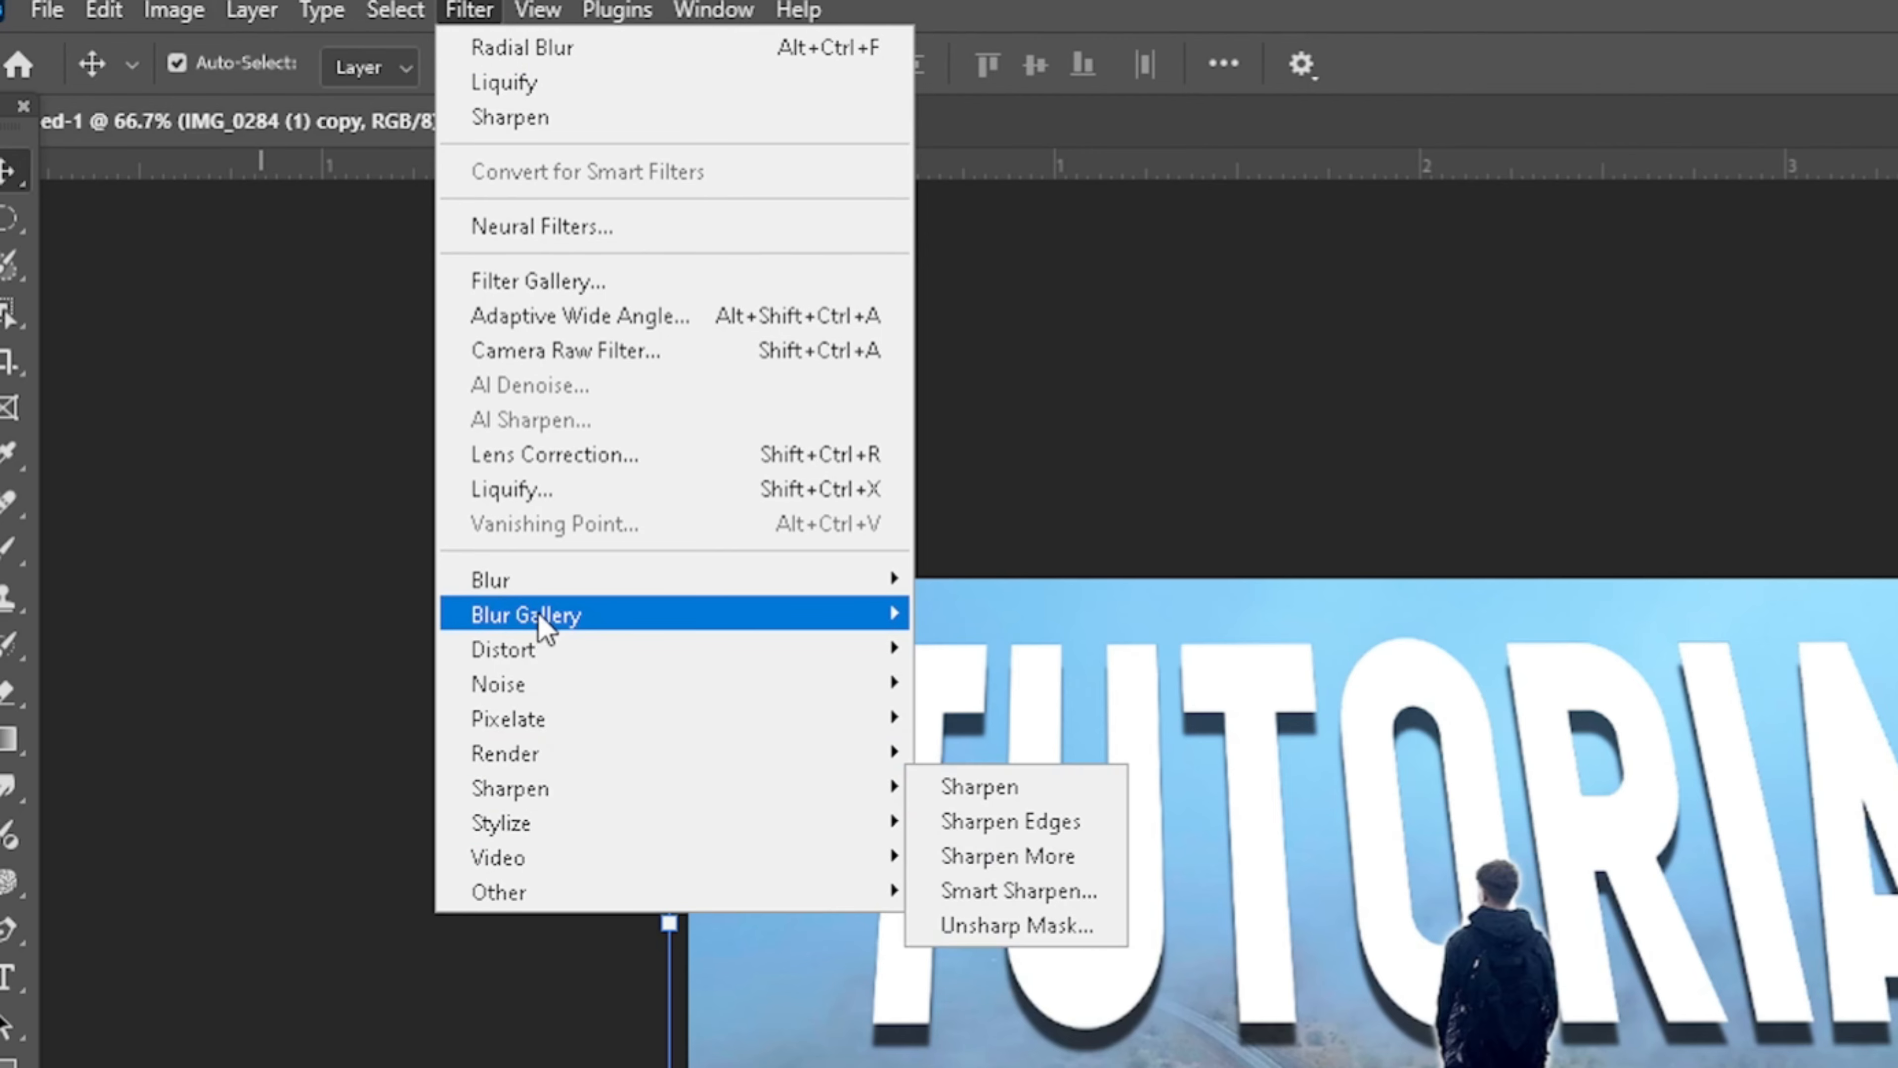
pyautogui.moveTo(562, 583)
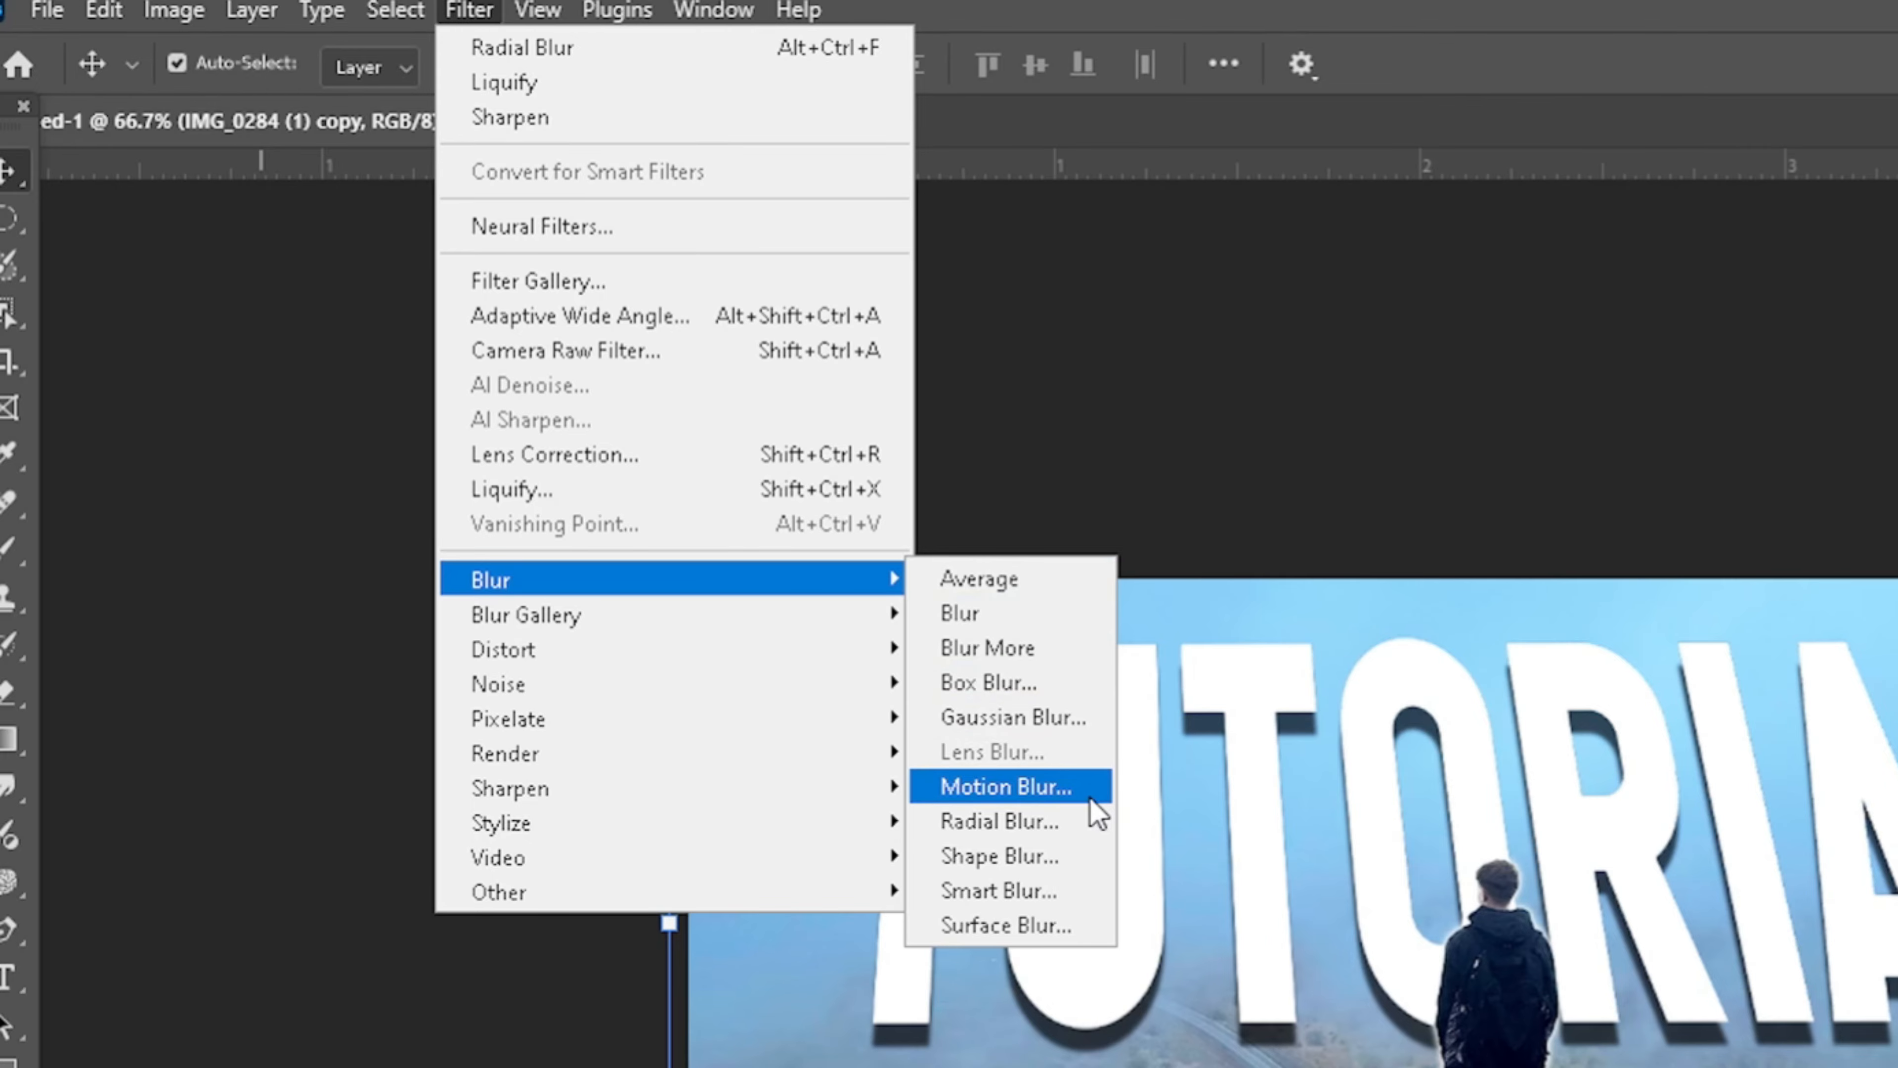
pyautogui.click(1073, 823)
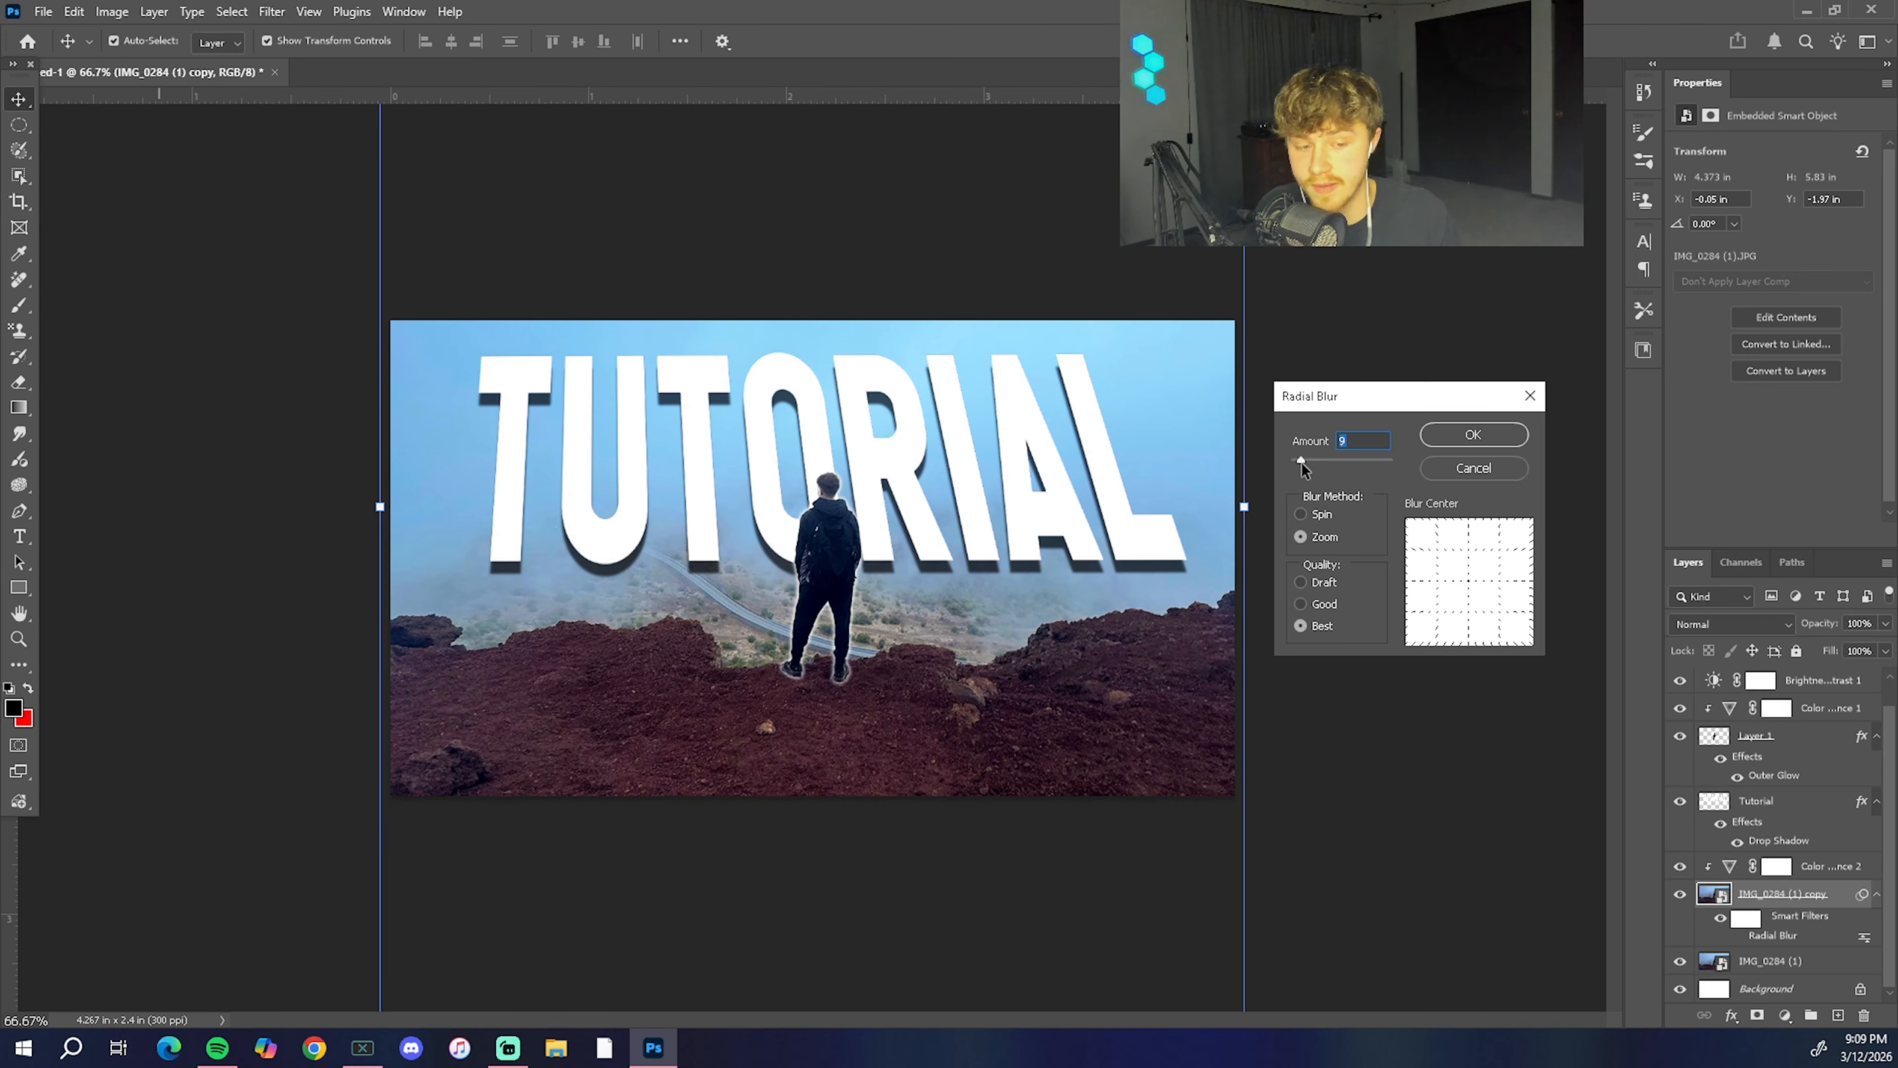
pyautogui.click(1453, 438)
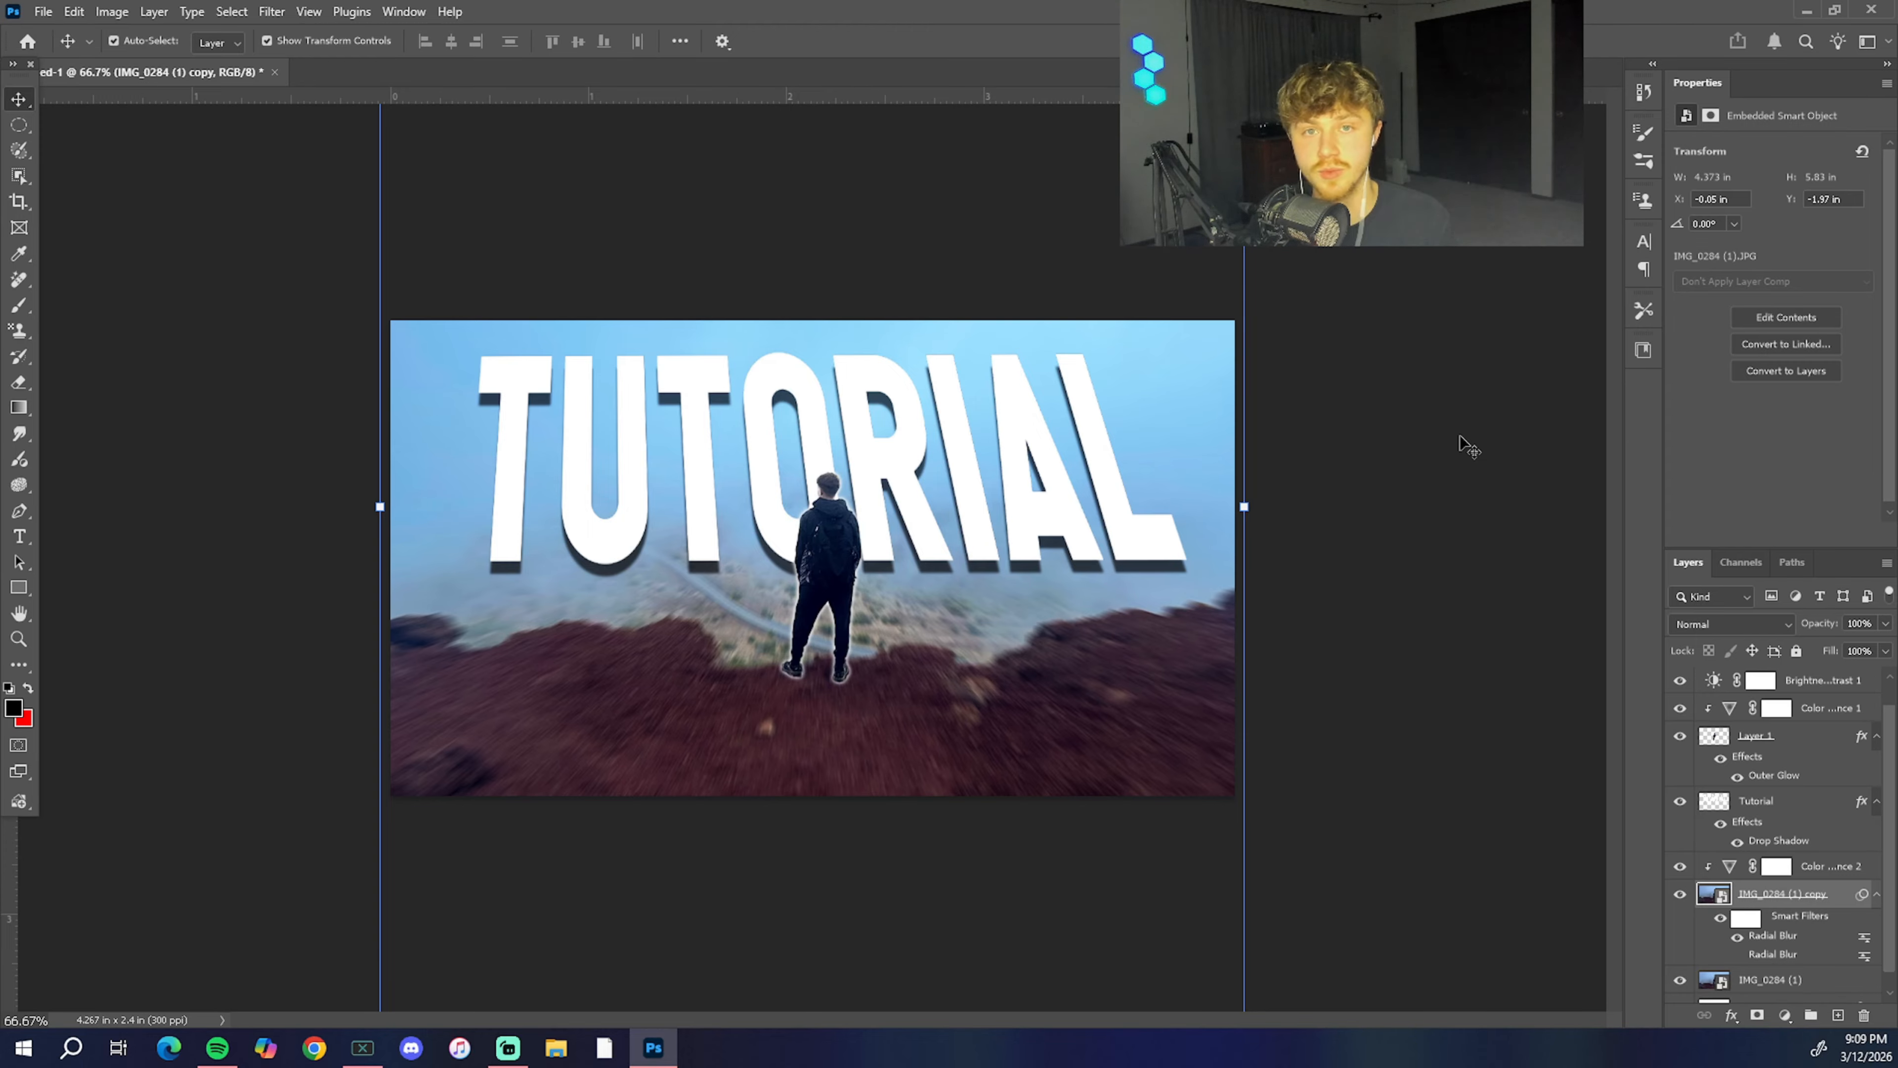
pyautogui.click(1460, 437)
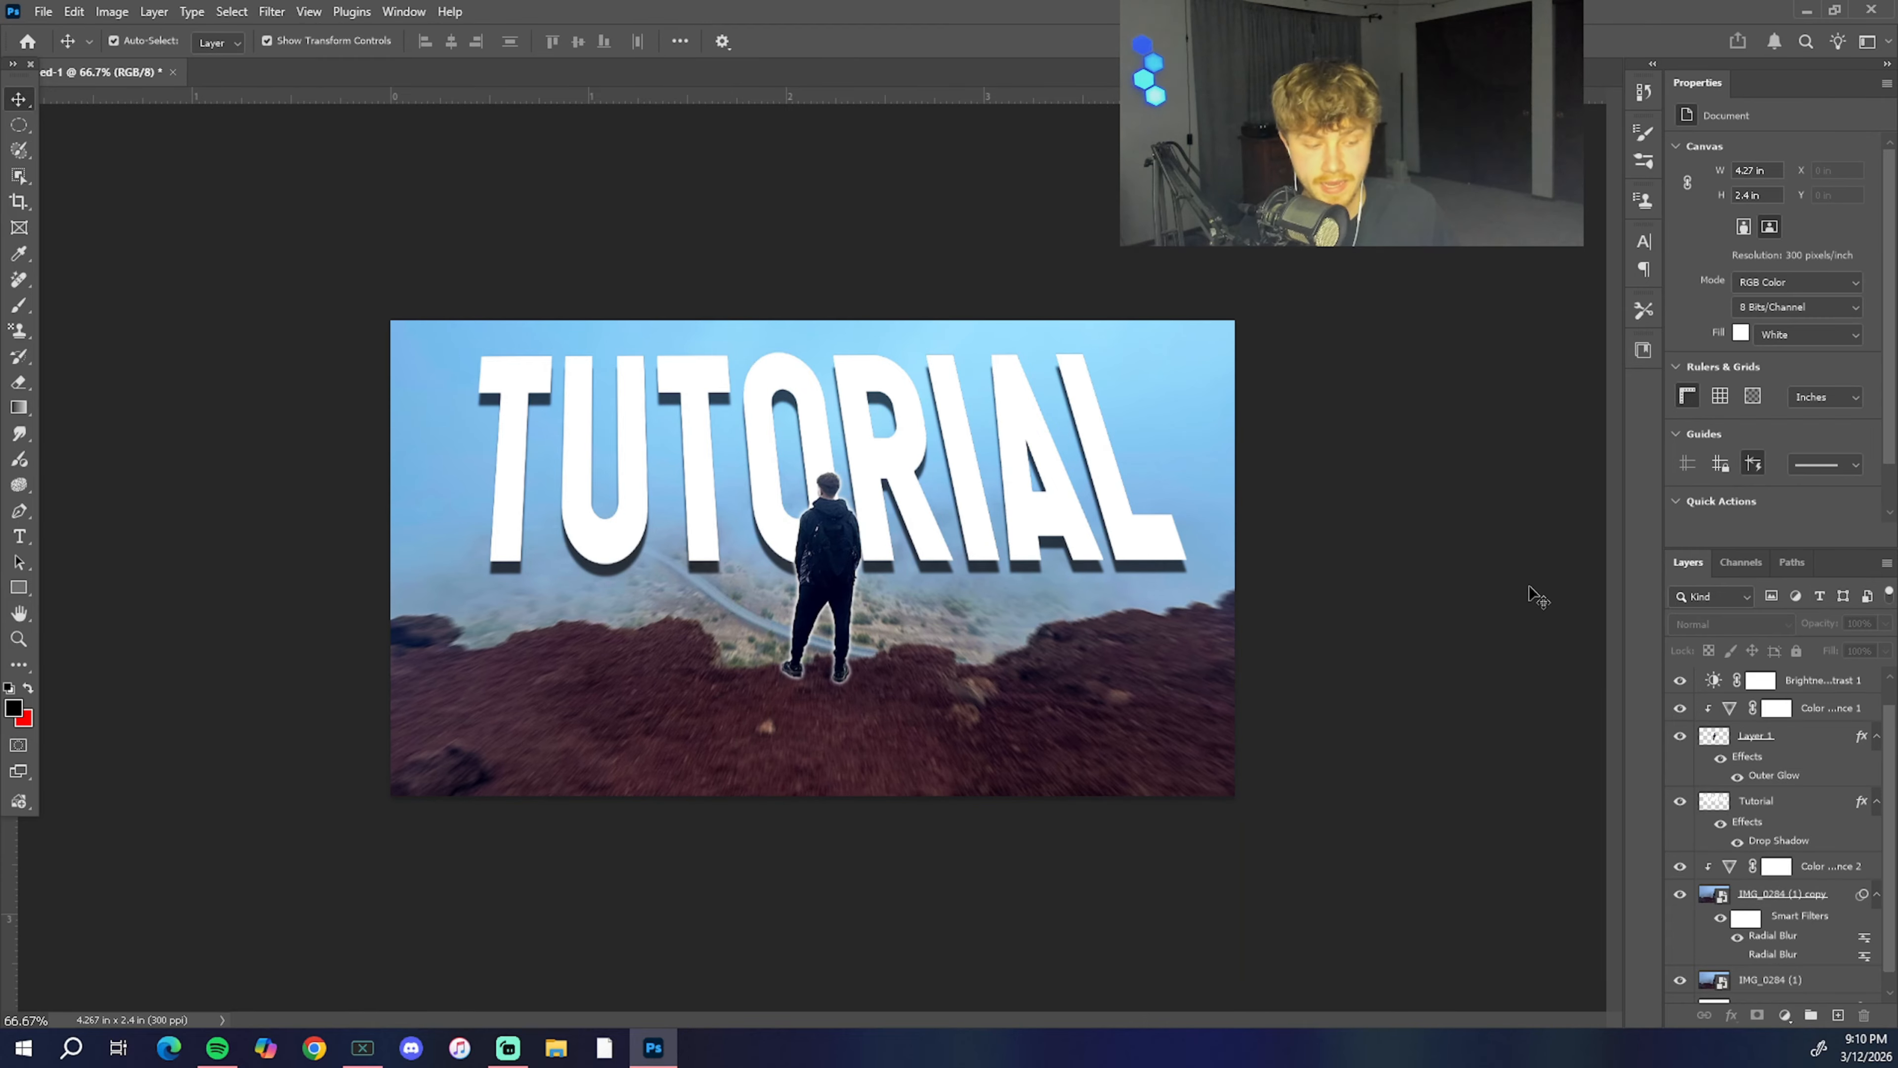
# Step: Apply a Motion Blur to the Tutorial title layer at an angle of -88° with a short distance
pyautogui.click(1837, 817)
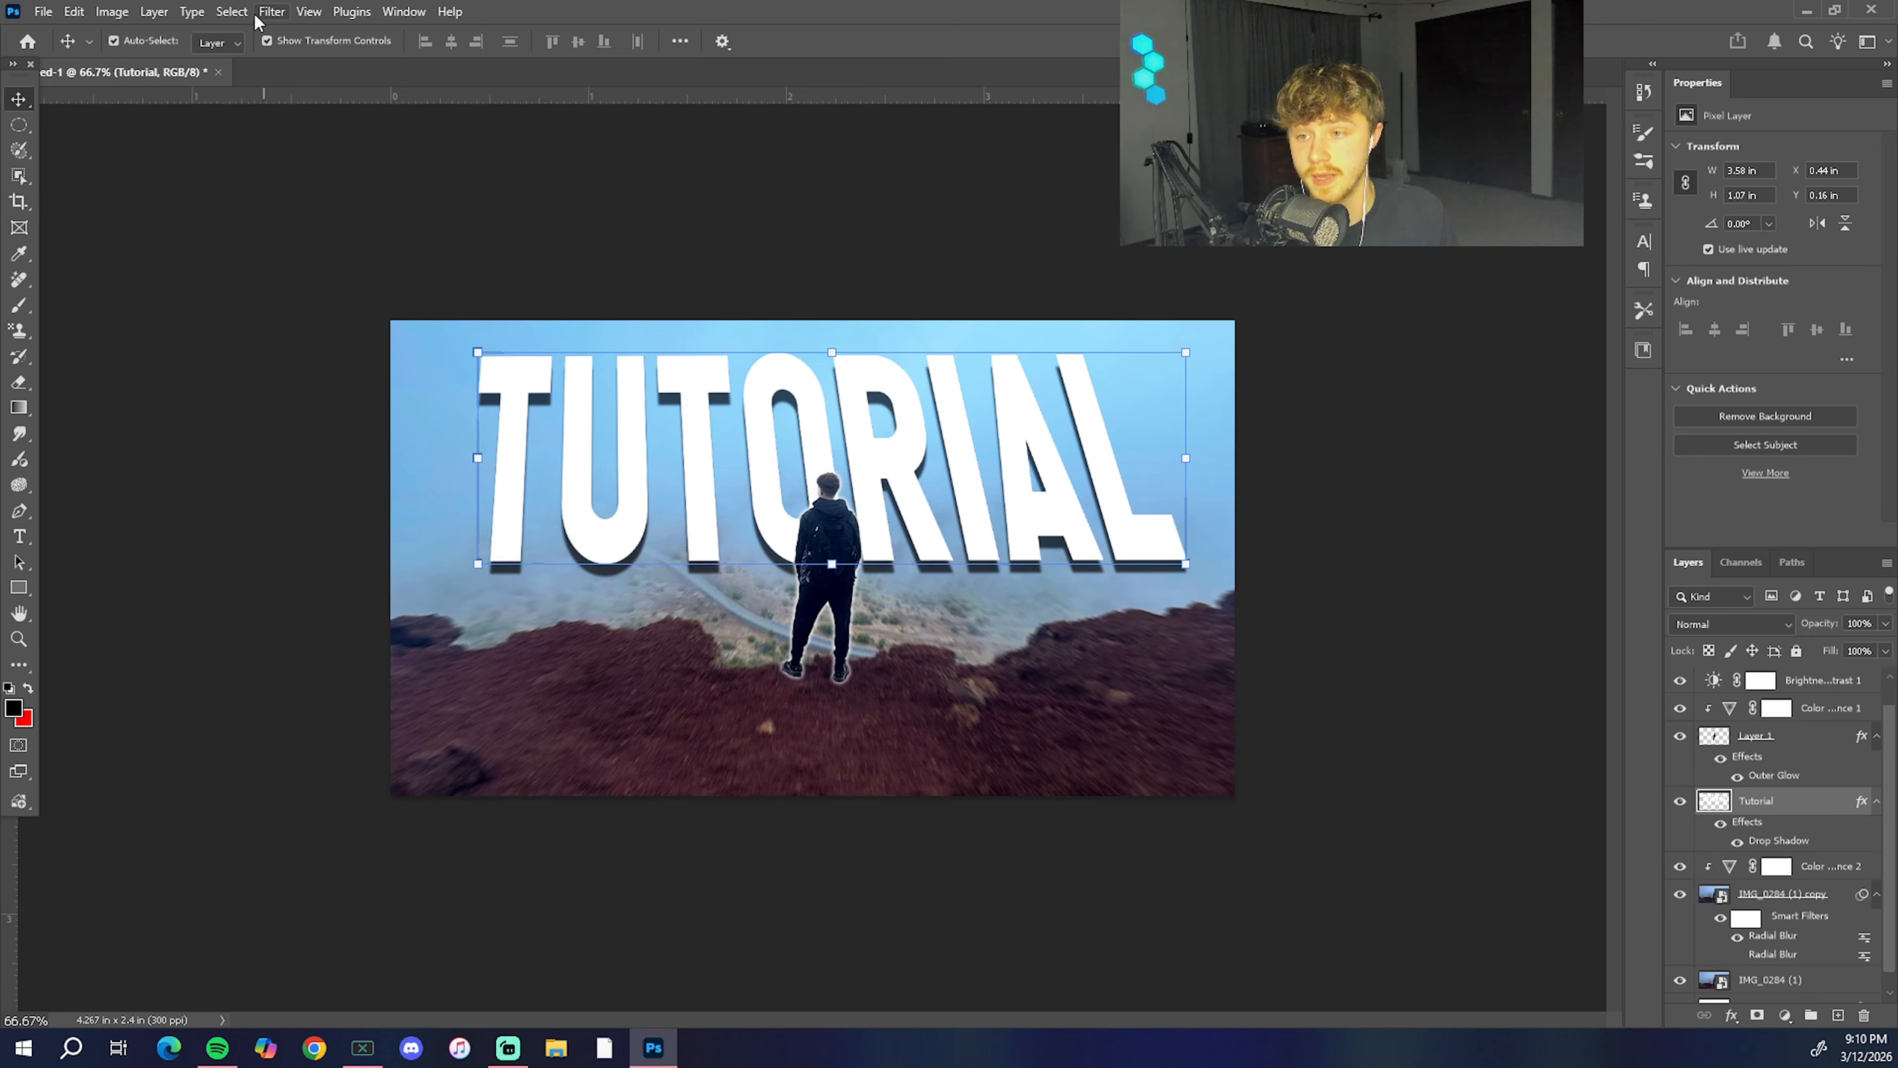
pyautogui.click(271, 12)
pyautogui.moveTo(312, 330)
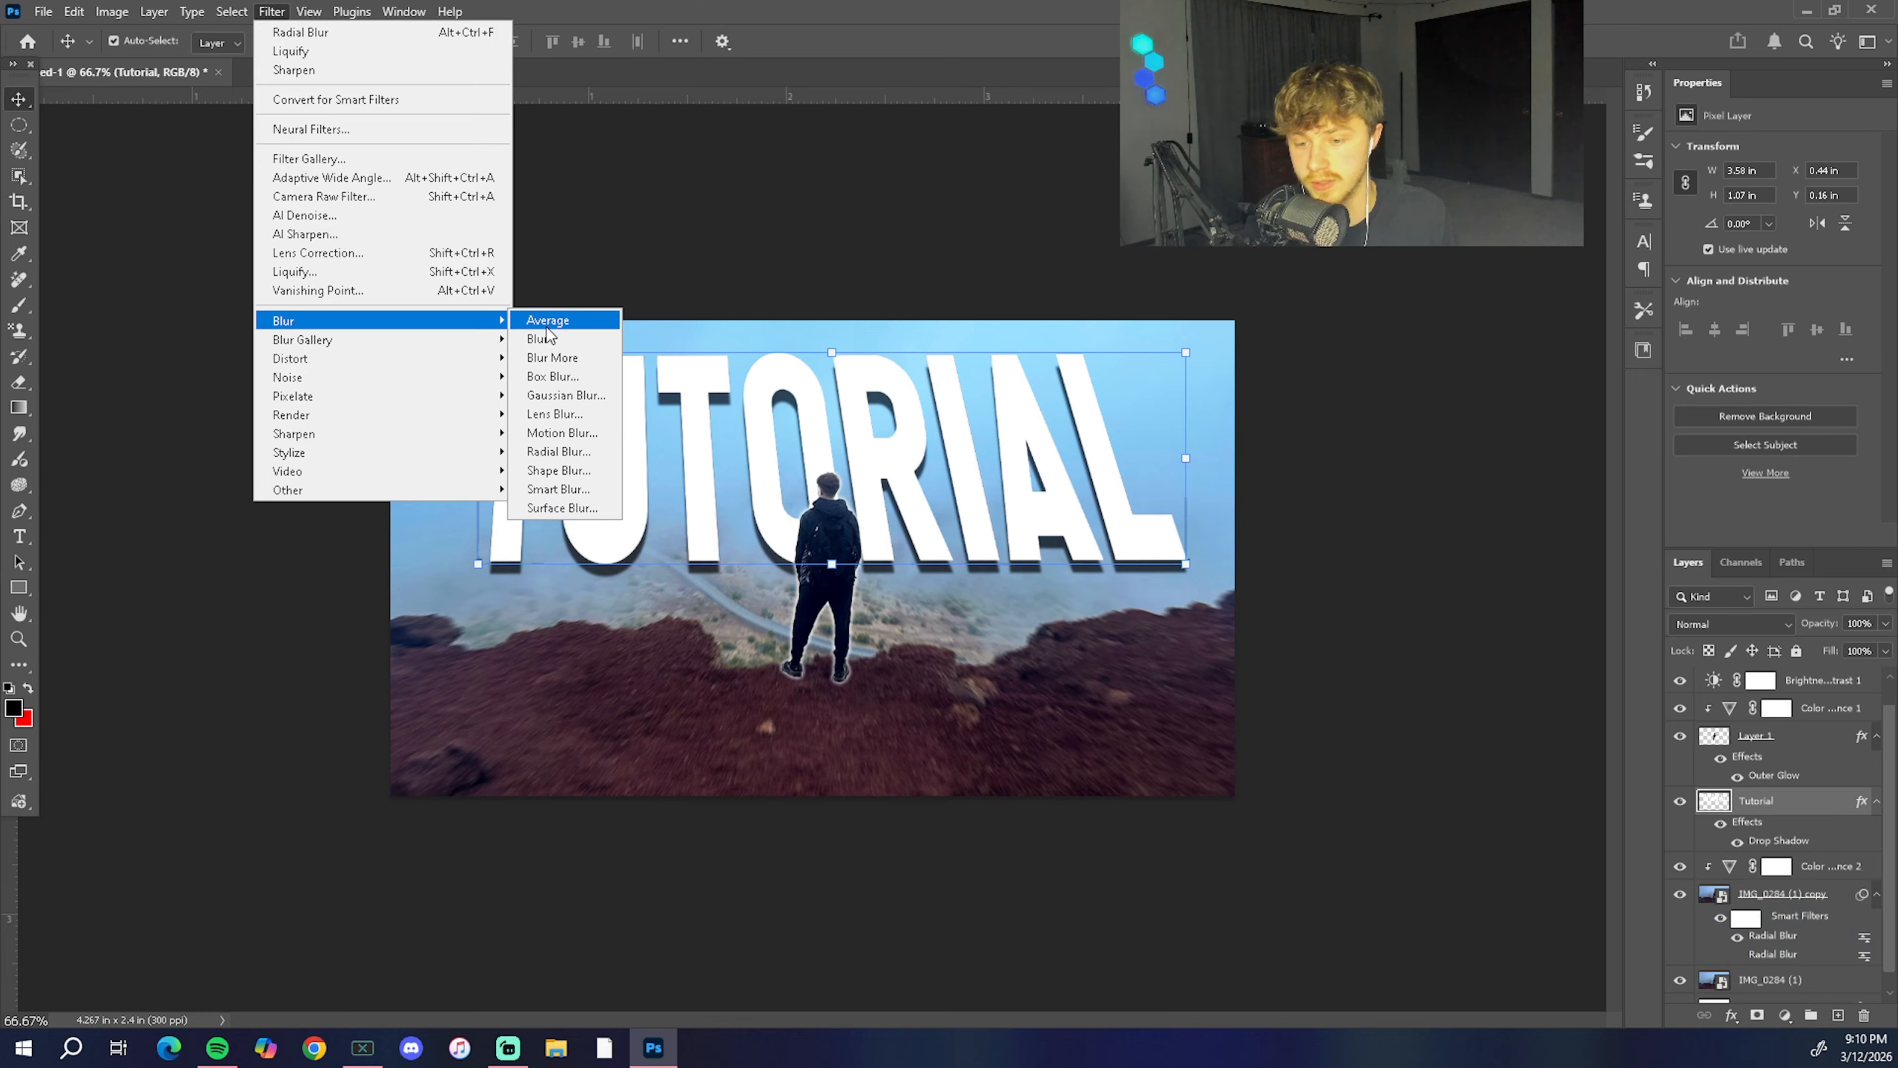
pyautogui.click(562, 432)
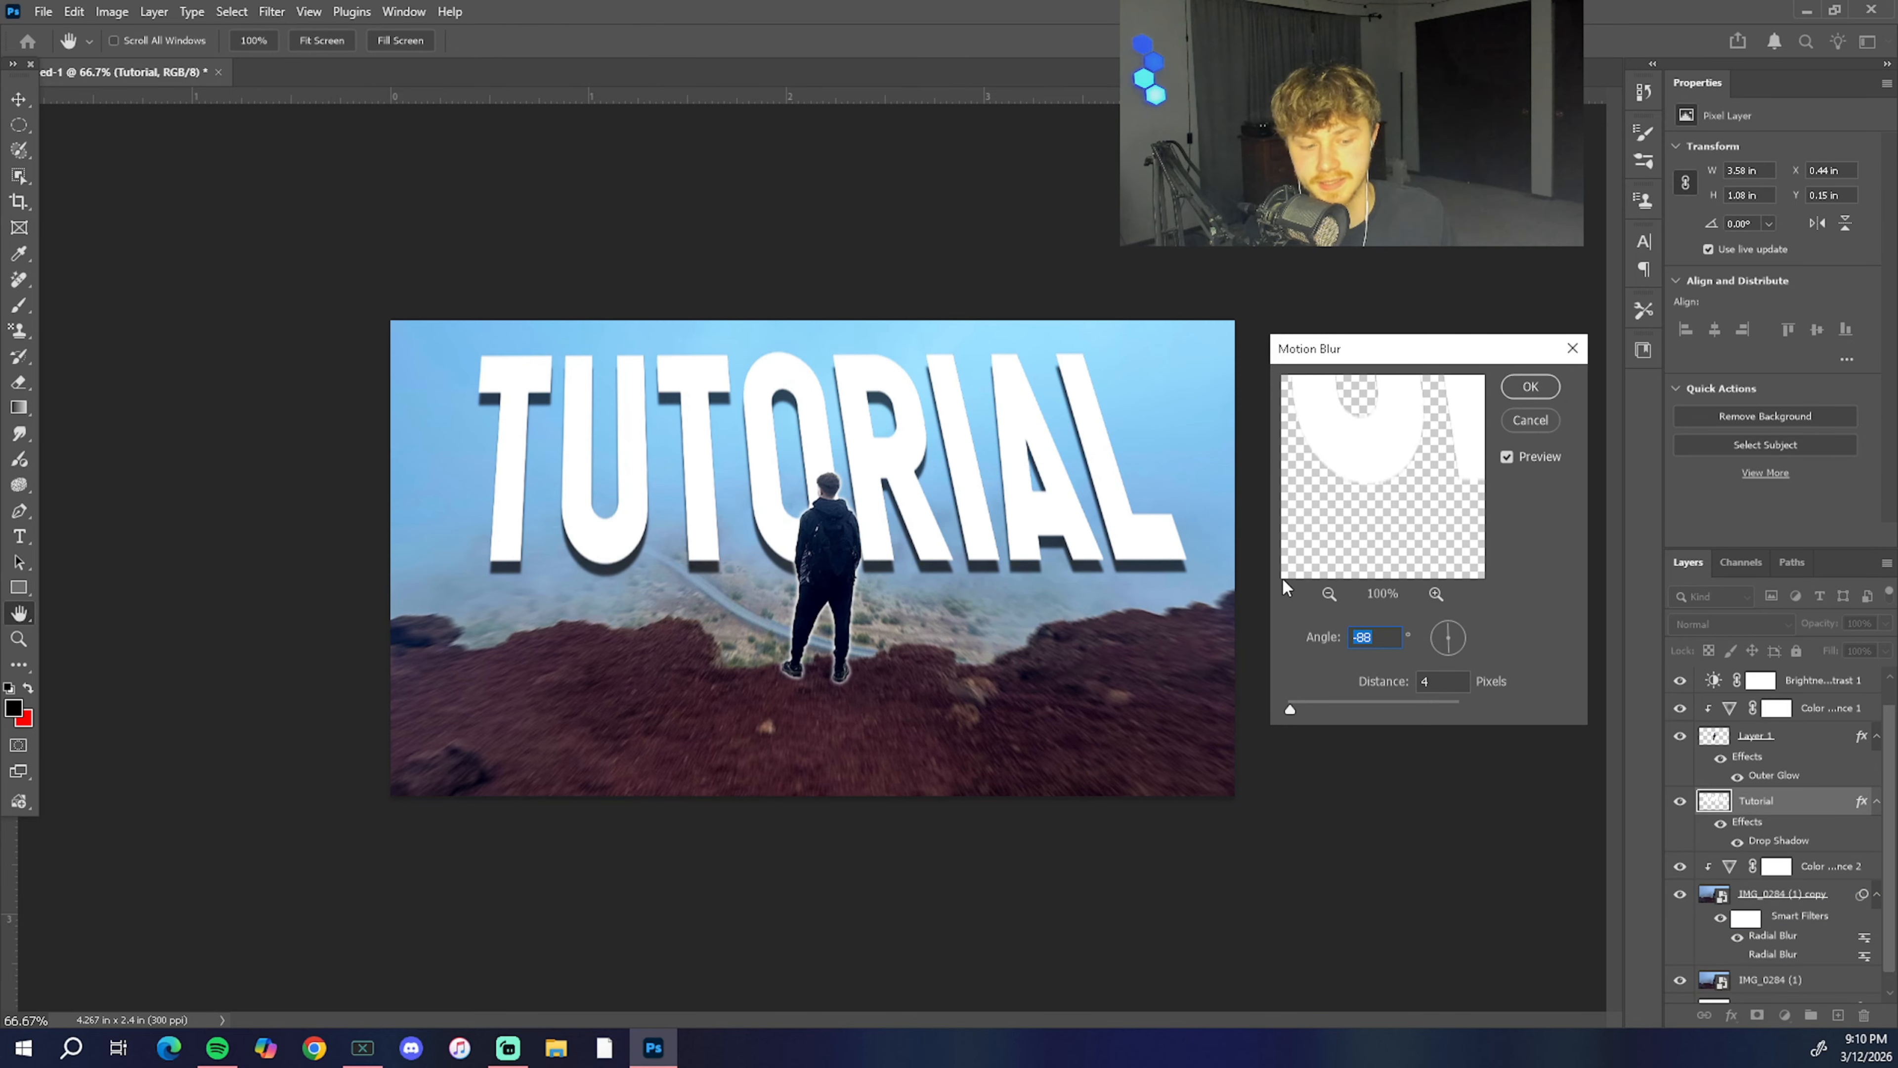
pyautogui.moveTo(1316, 711); pyautogui.dragTo(1302, 709)
pyautogui.click(1534, 386)
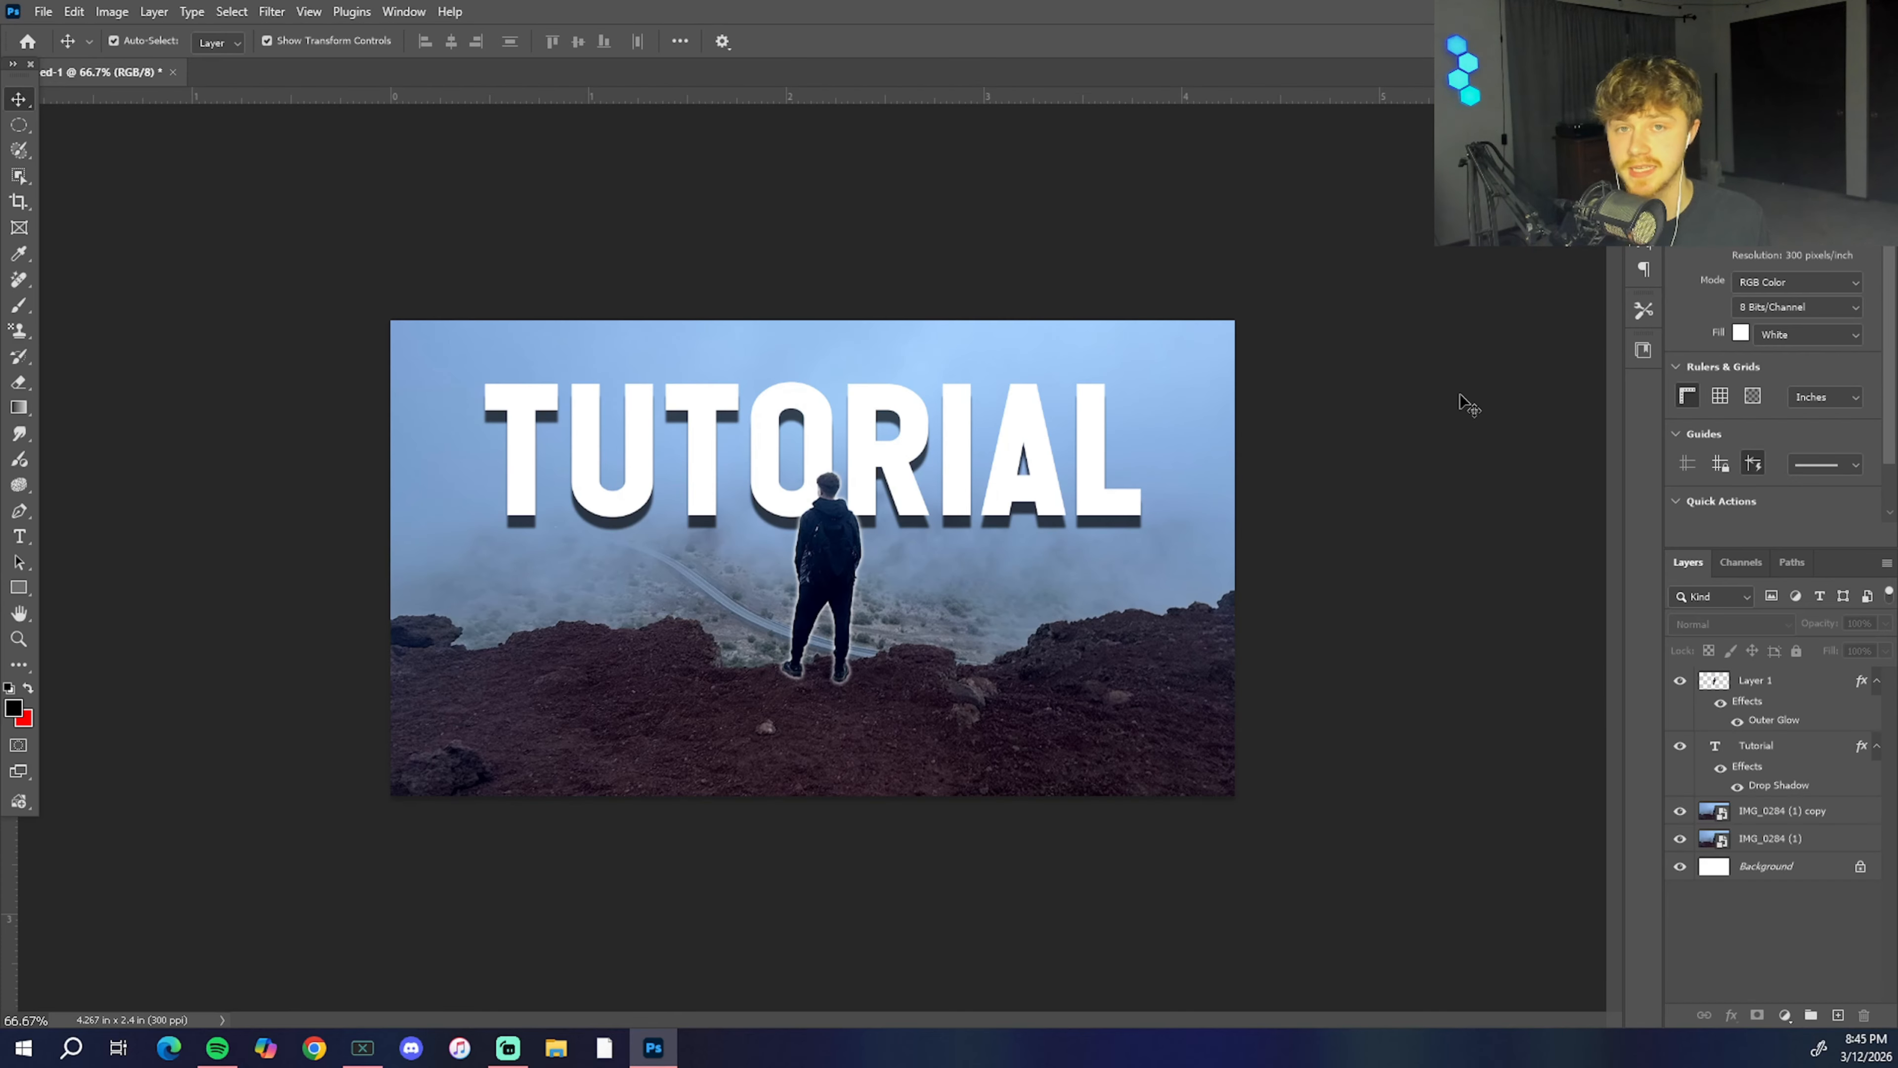
# Step: Add a Color and vibrance adjustment layer above Layer 1 at the top of the layer stack
pyautogui.click(1793, 1021)
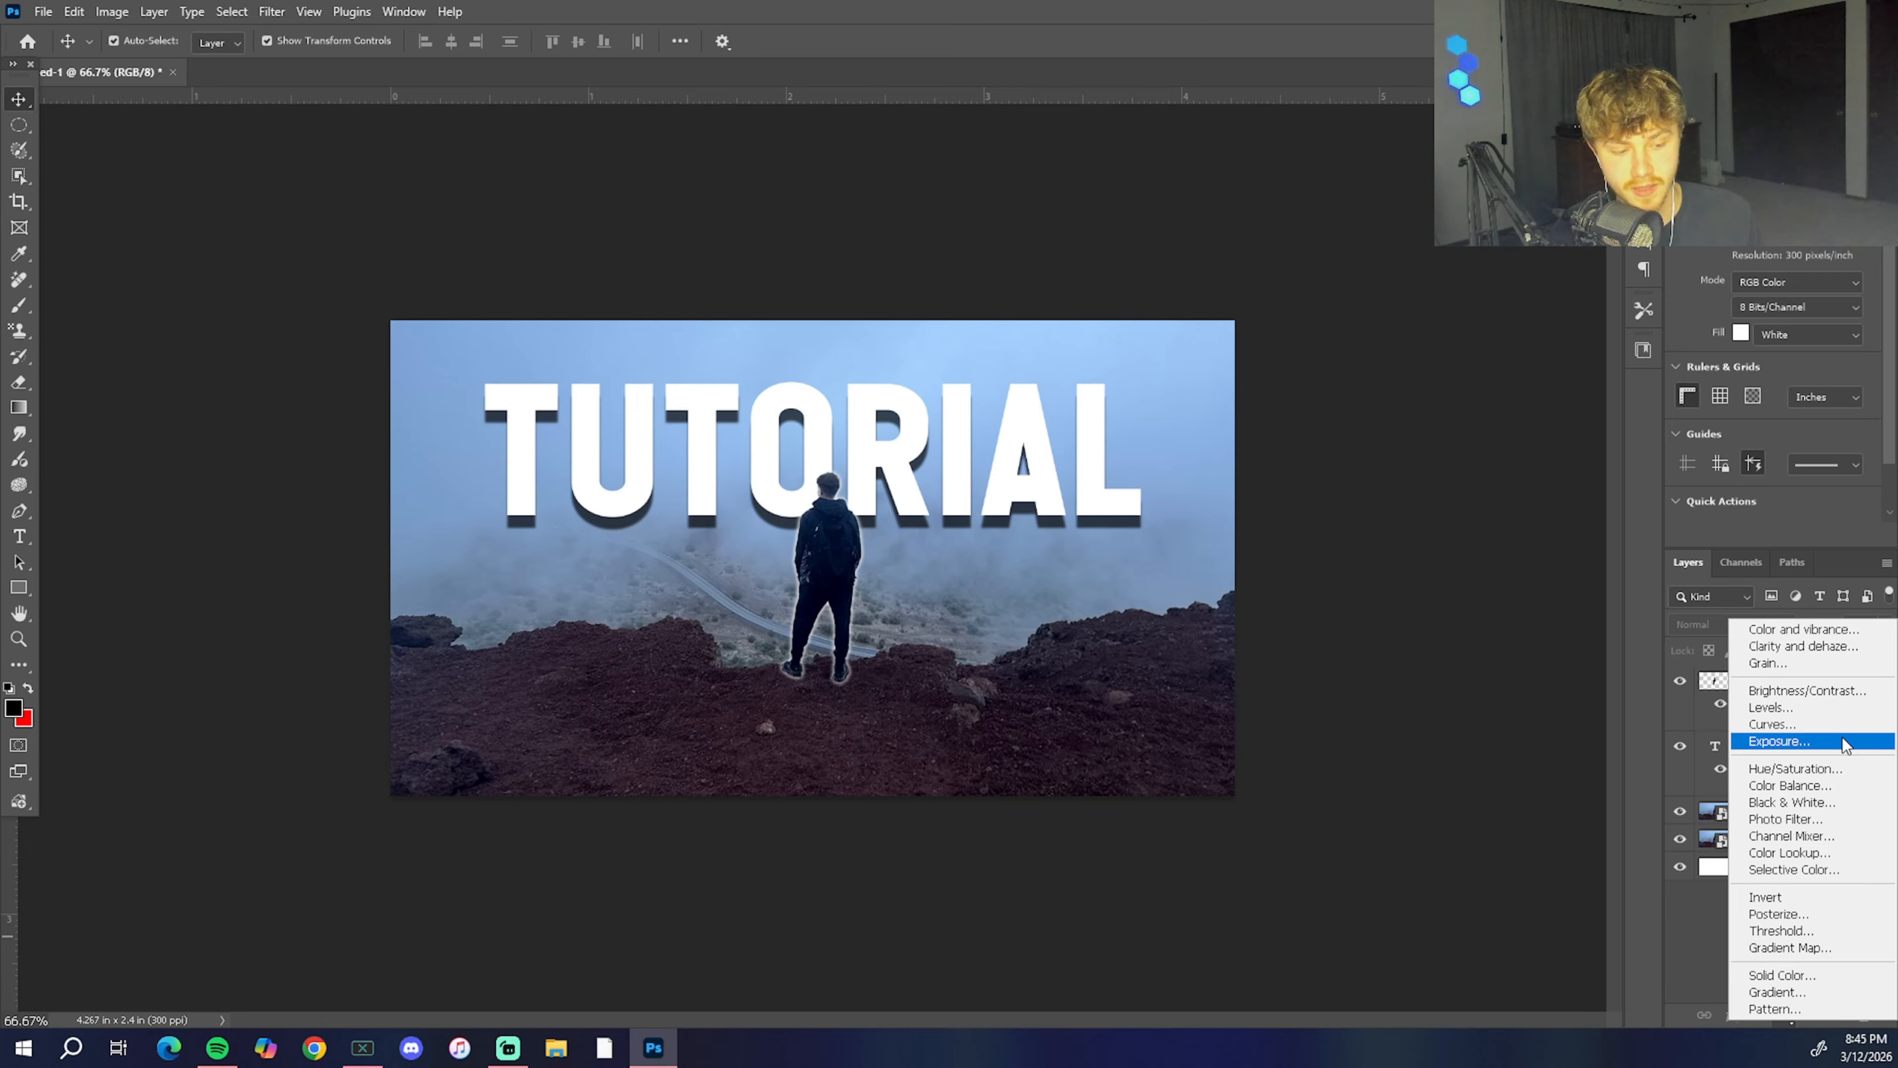
pyautogui.click(1784, 636)
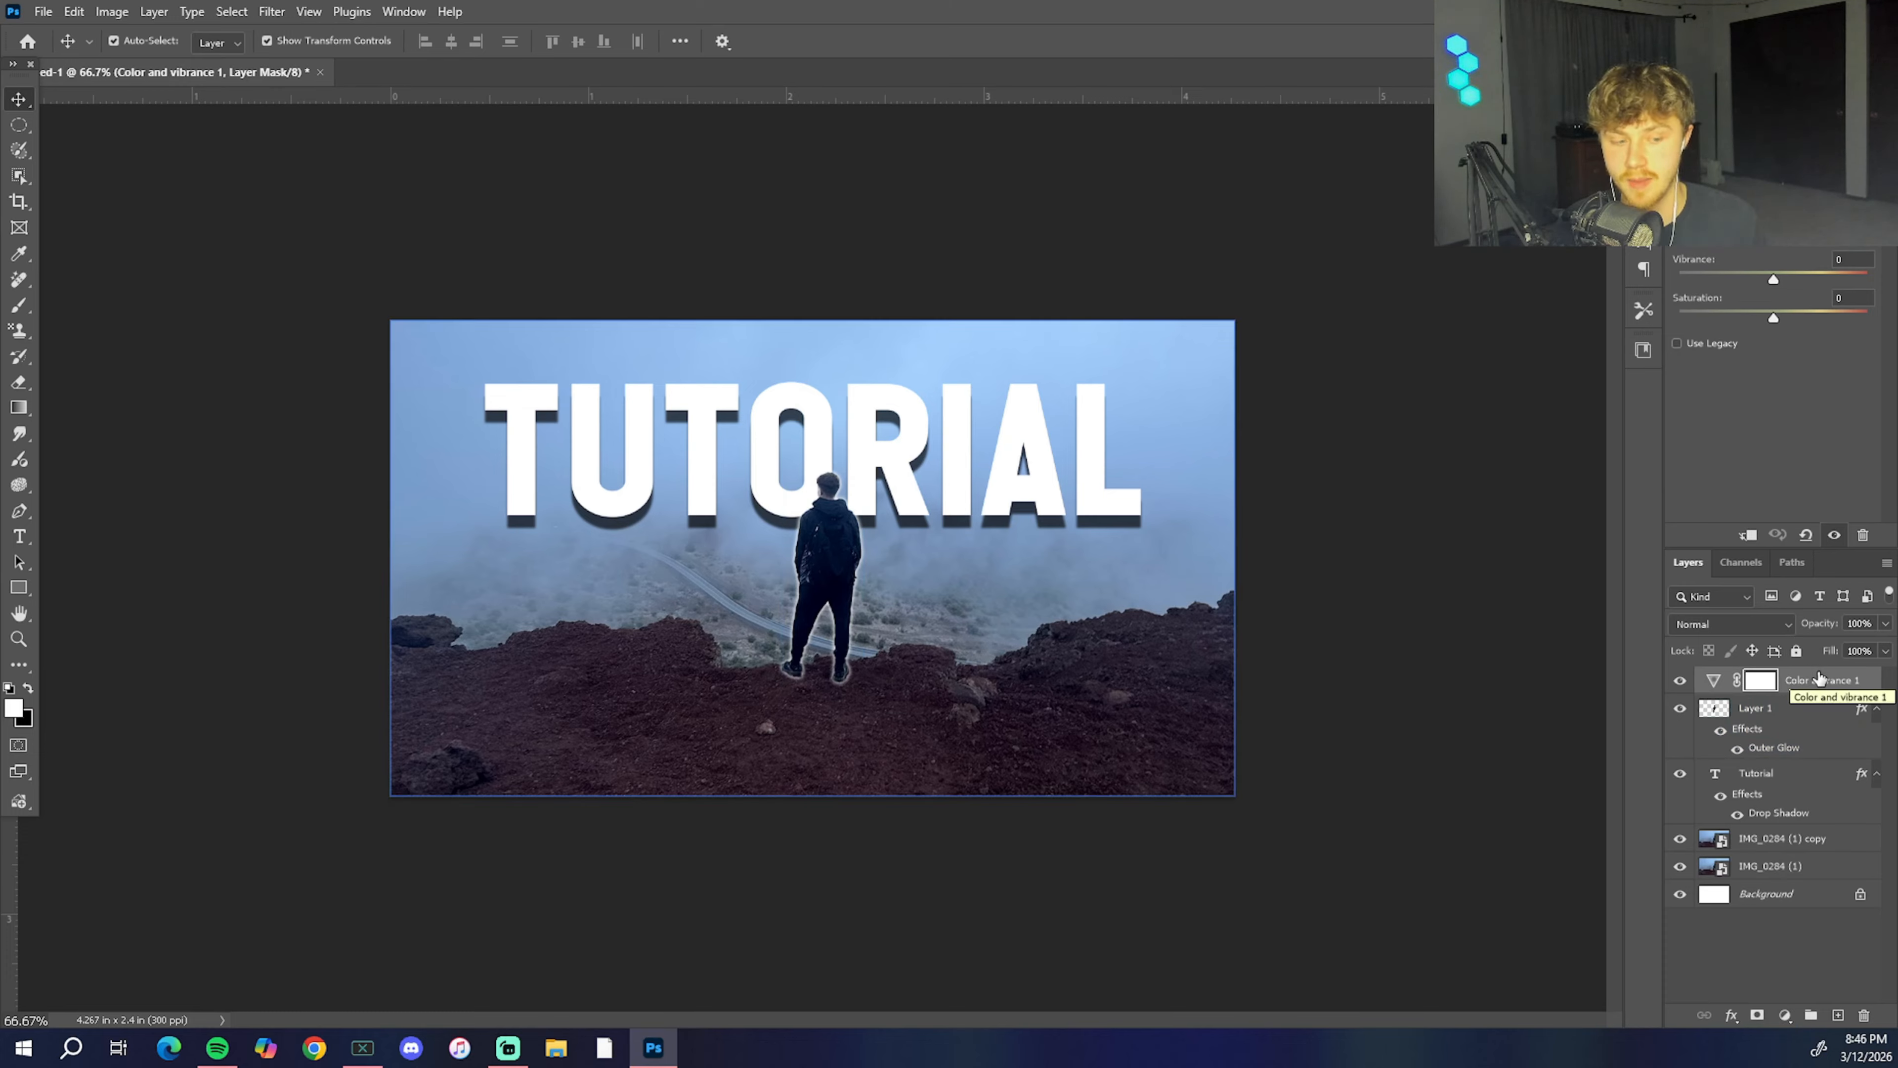
pyautogui.moveTo(1773, 201)
pyautogui.mouseDown()
pyautogui.moveTo(1818, 202)
pyautogui.moveTo(1685, 202)
pyautogui.moveTo(1831, 201)
pyautogui.moveTo(1769, 202)
pyautogui.mouseUp()
pyautogui.click(1492, 460)
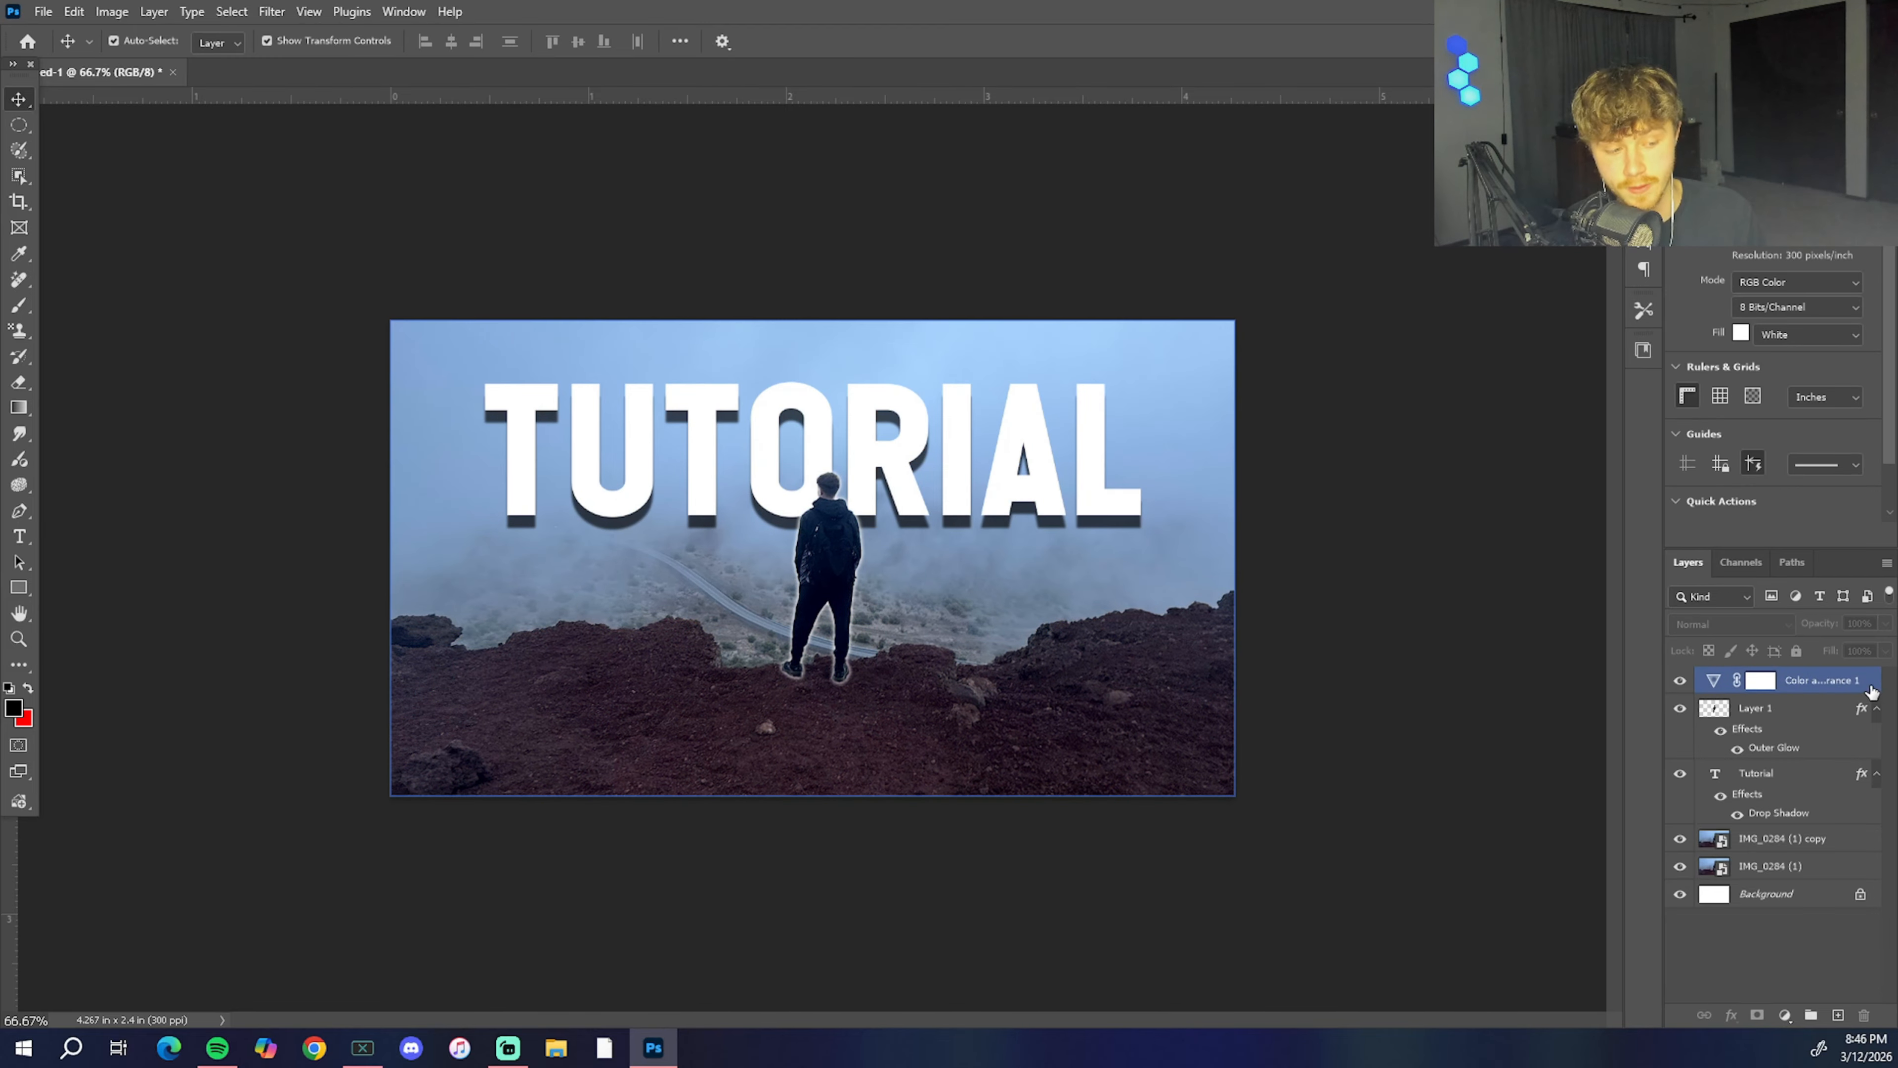
# Step: Move the Color and vibrance adjustment below Layer 1, then return it to the top of the layer stack
pyautogui.moveTo(1844, 679); pyautogui.dragTo(1827, 784)
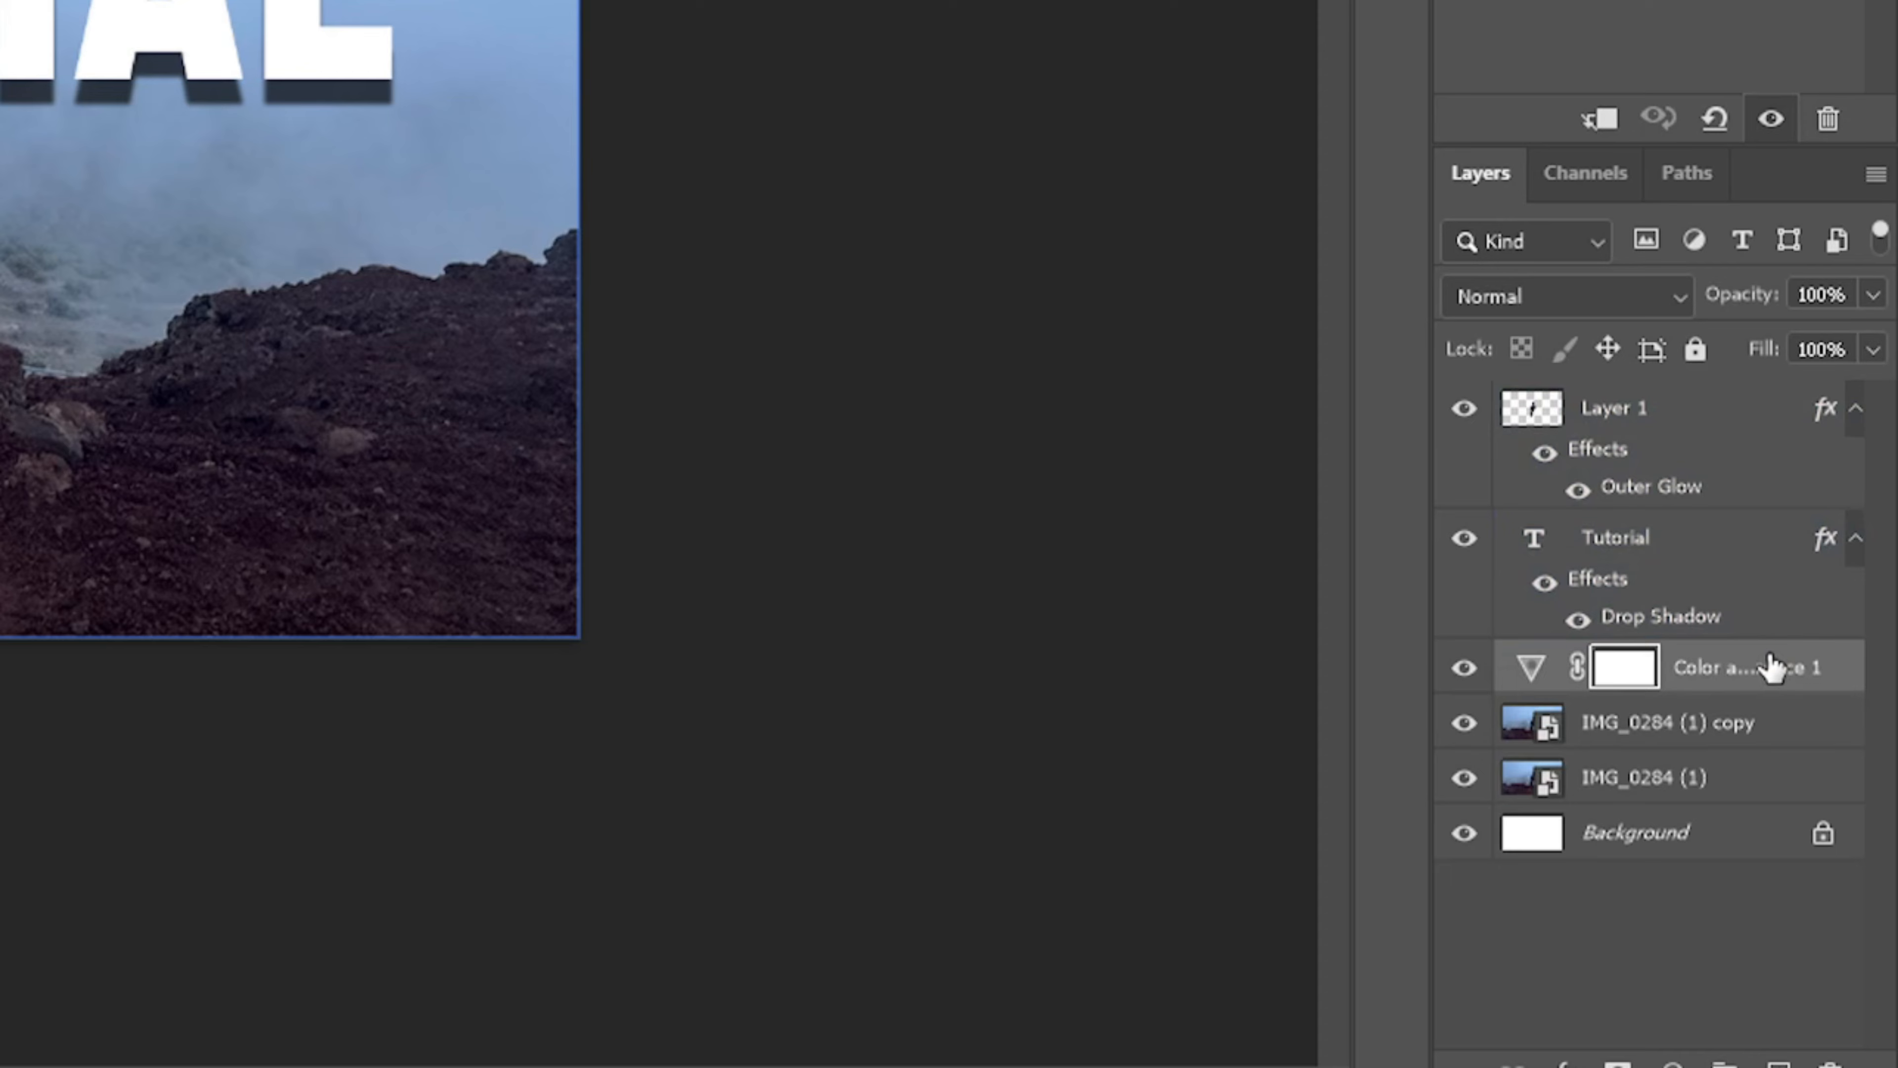
pyautogui.moveTo(1771, 668); pyautogui.dragTo(1720, 506)
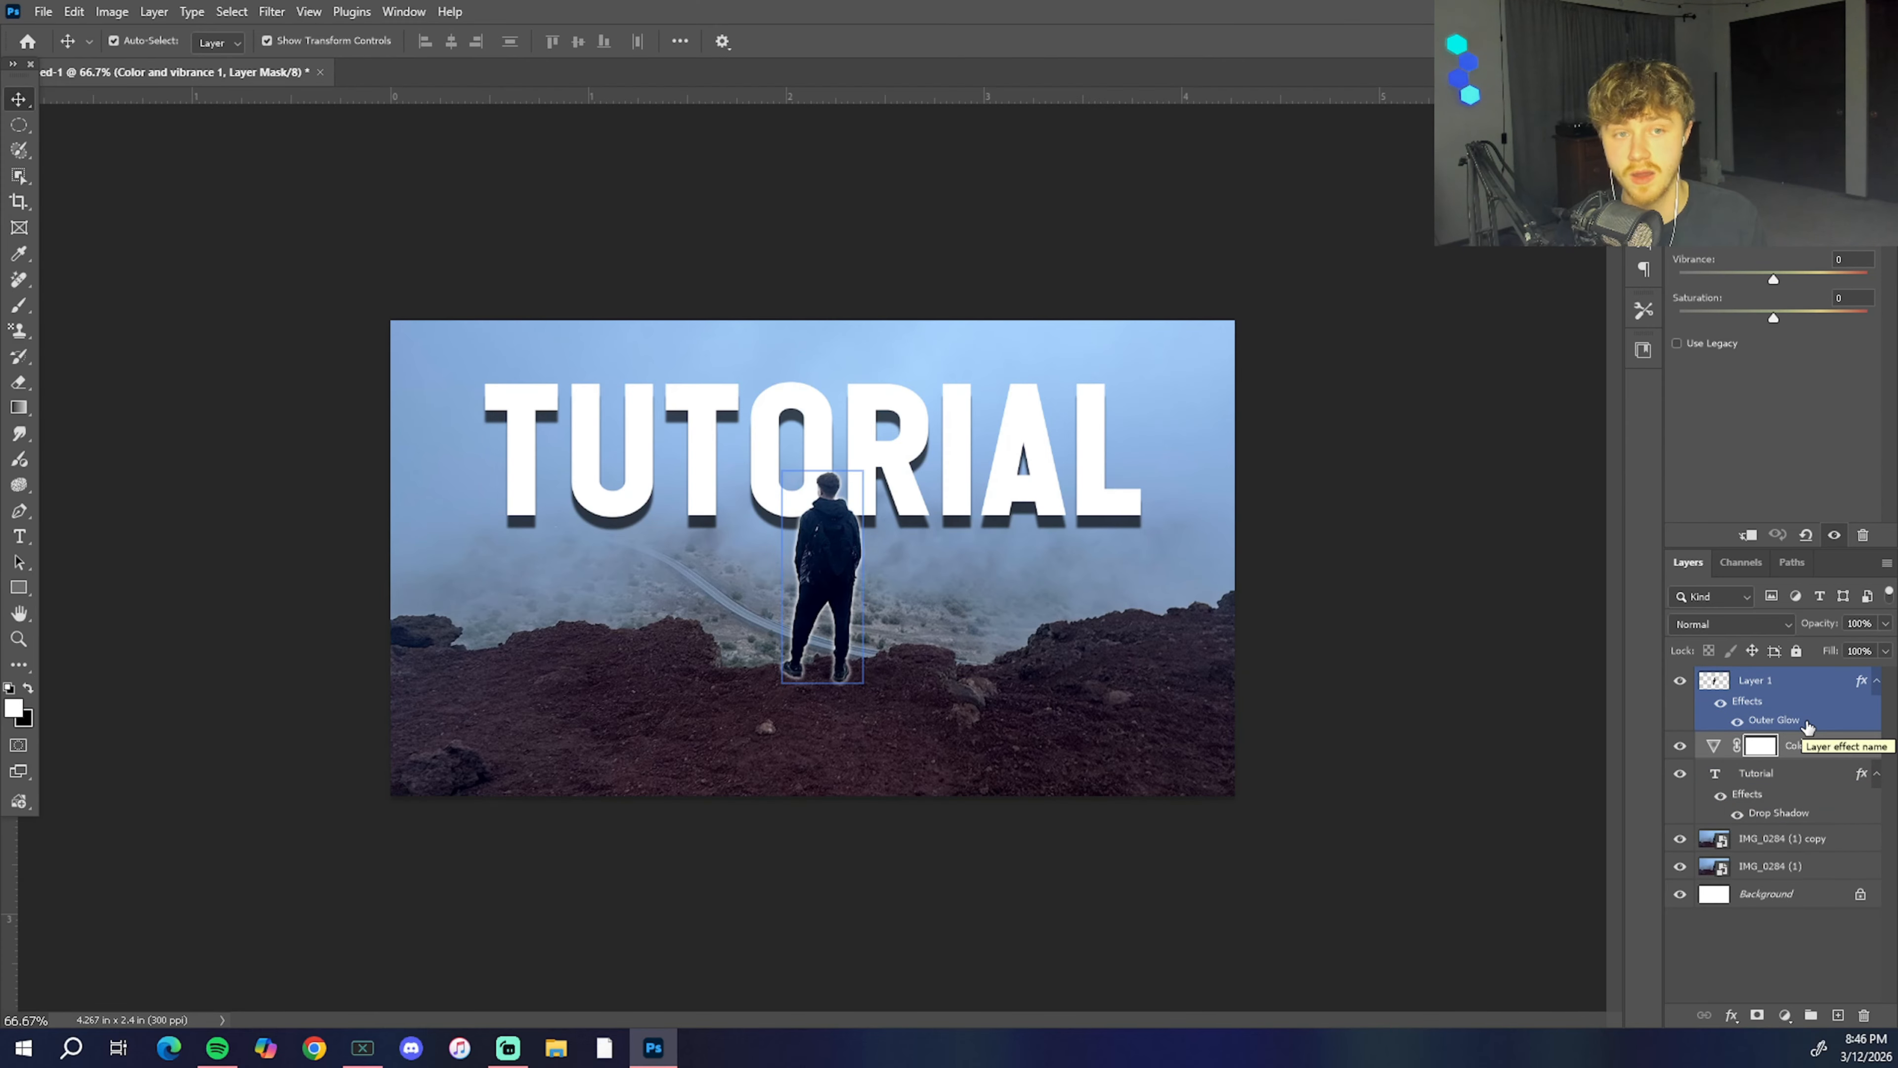
pyautogui.click(1752, 748)
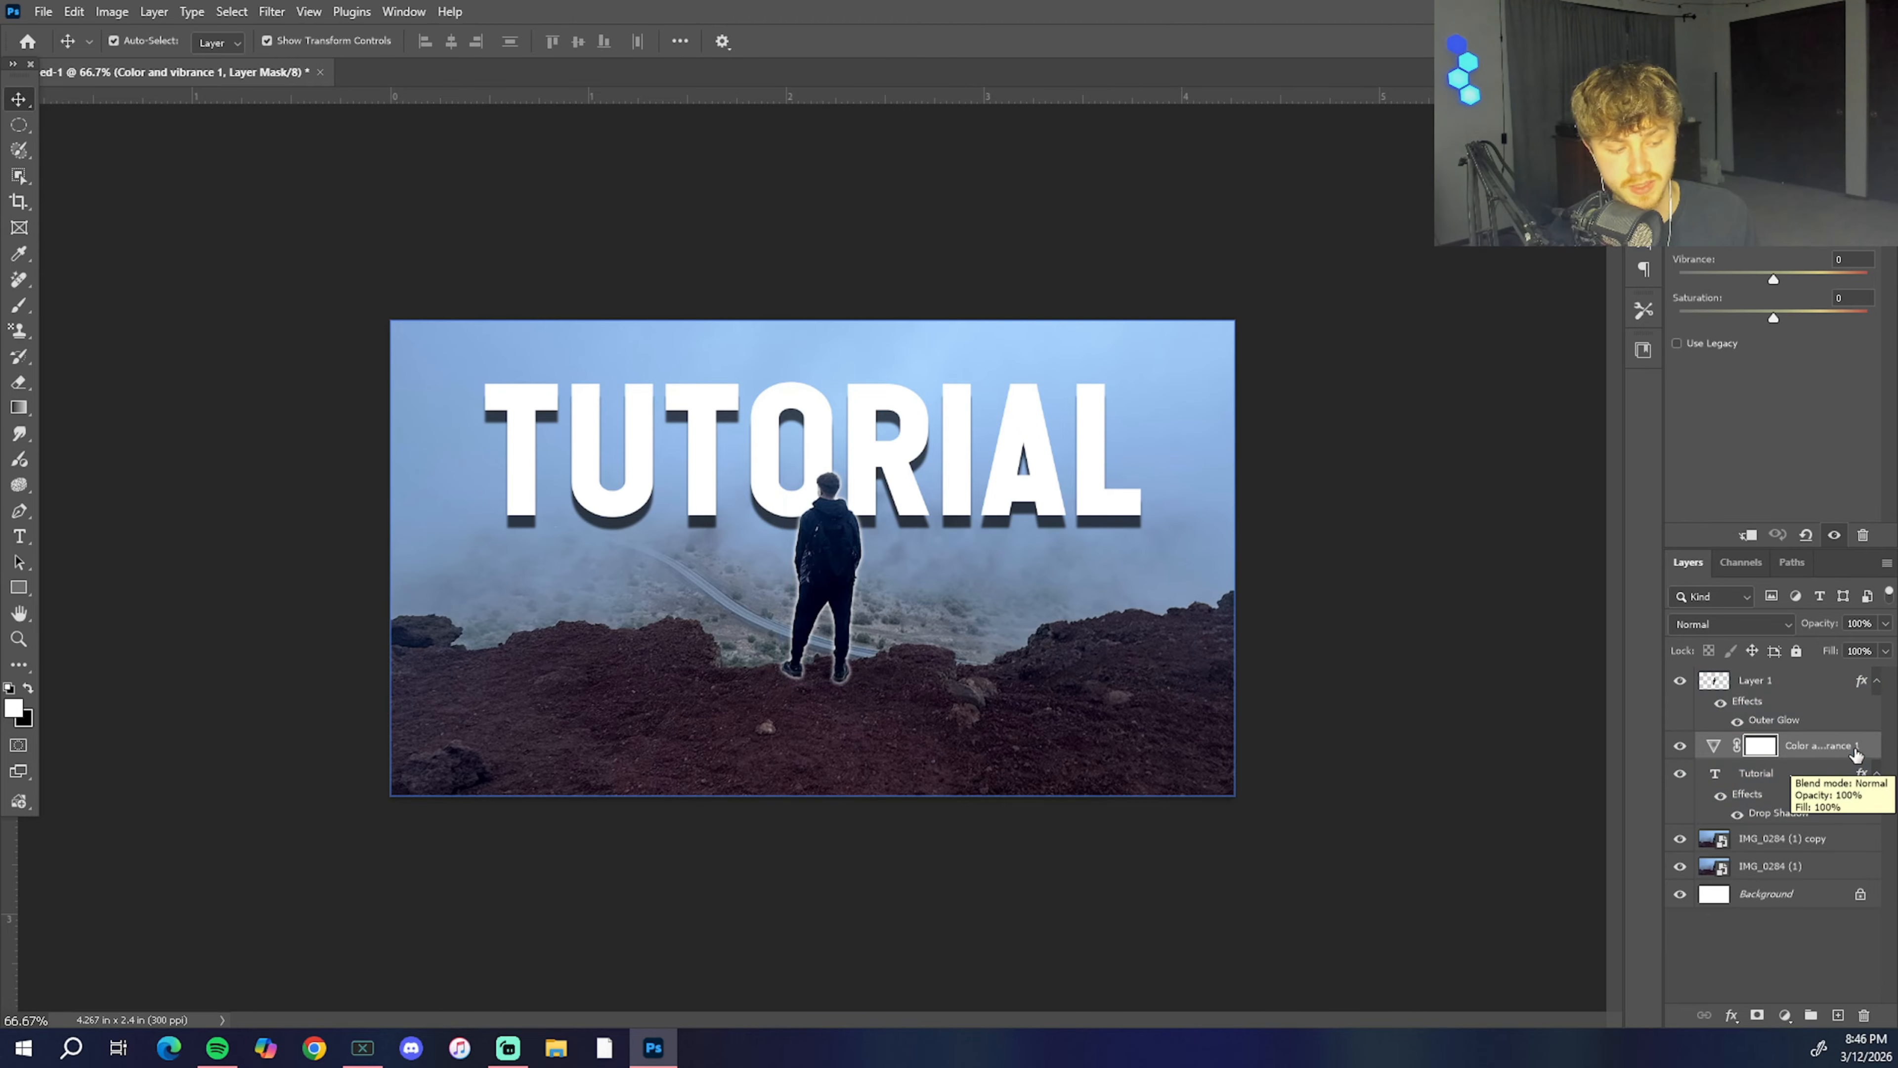
pyautogui.moveTo(1848, 745); pyautogui.dragTo(1824, 673)
pyautogui.click(568, 560)
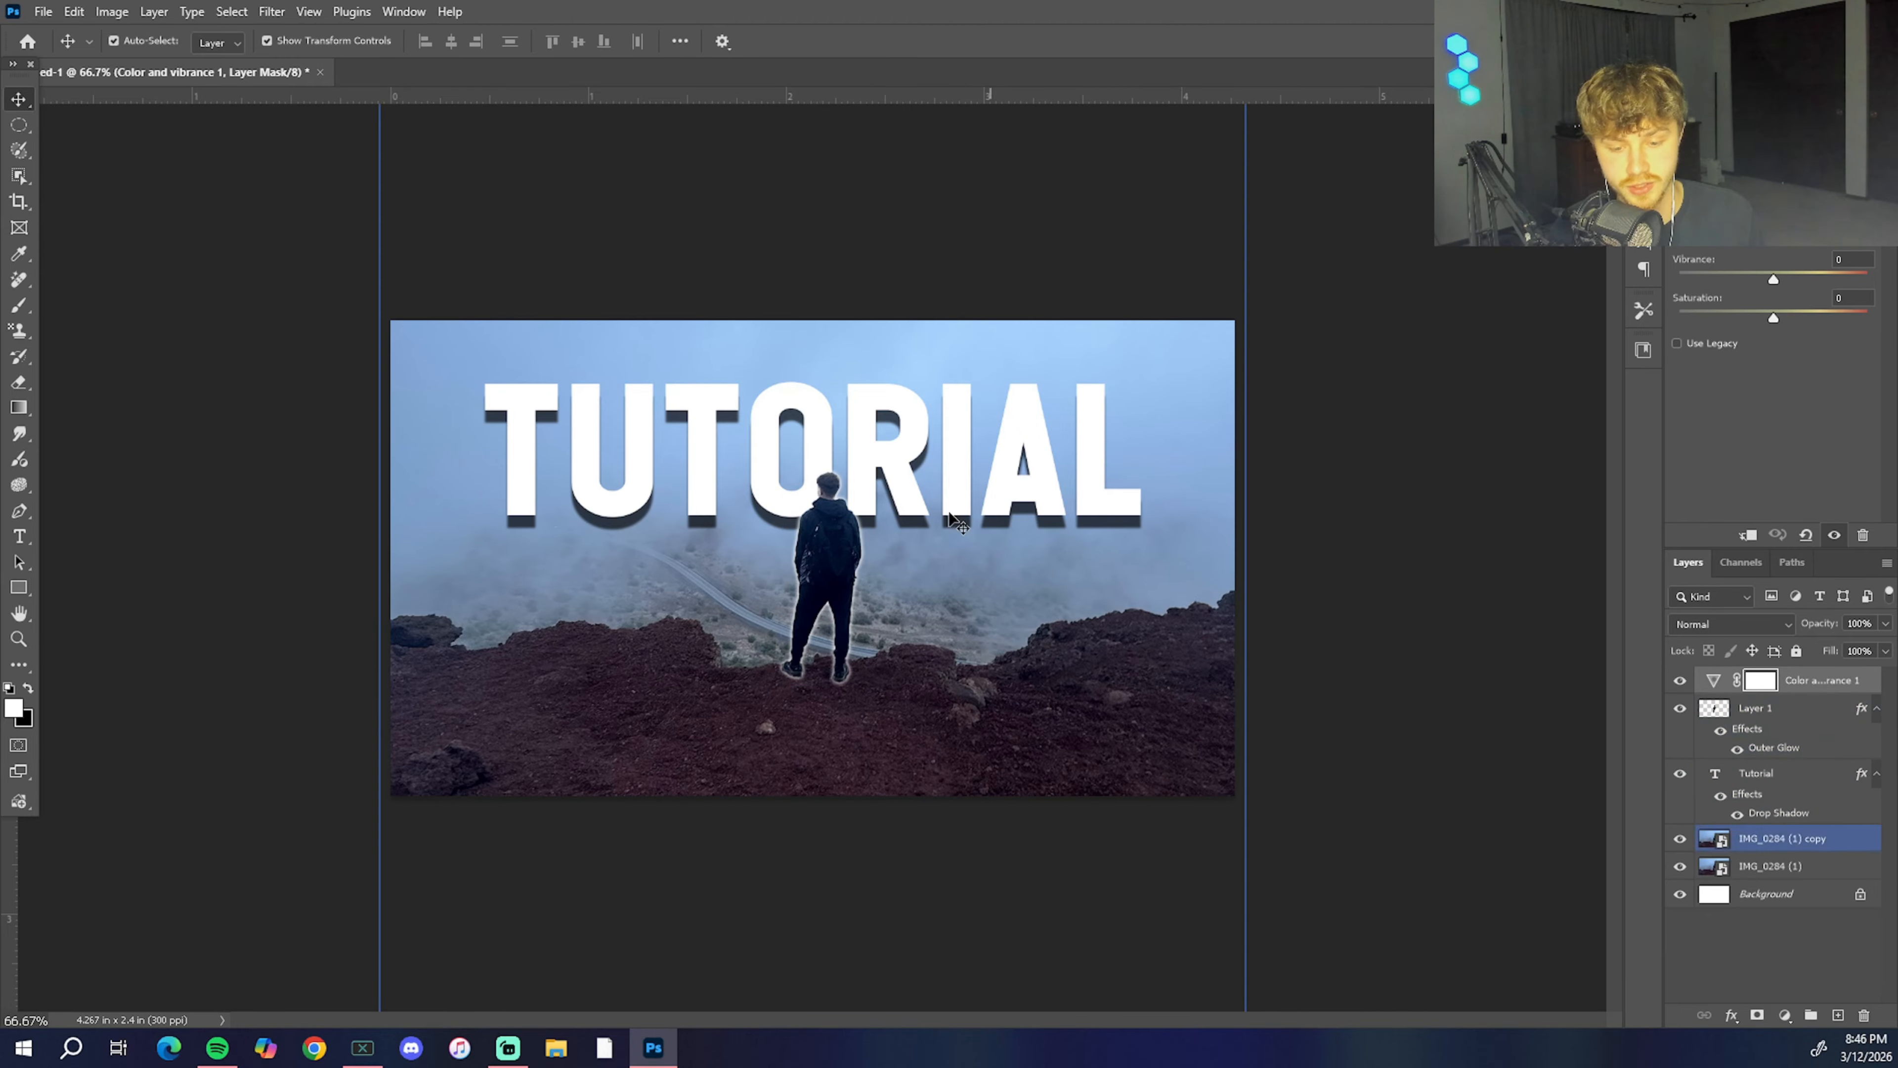
pyautogui.click(804, 566)
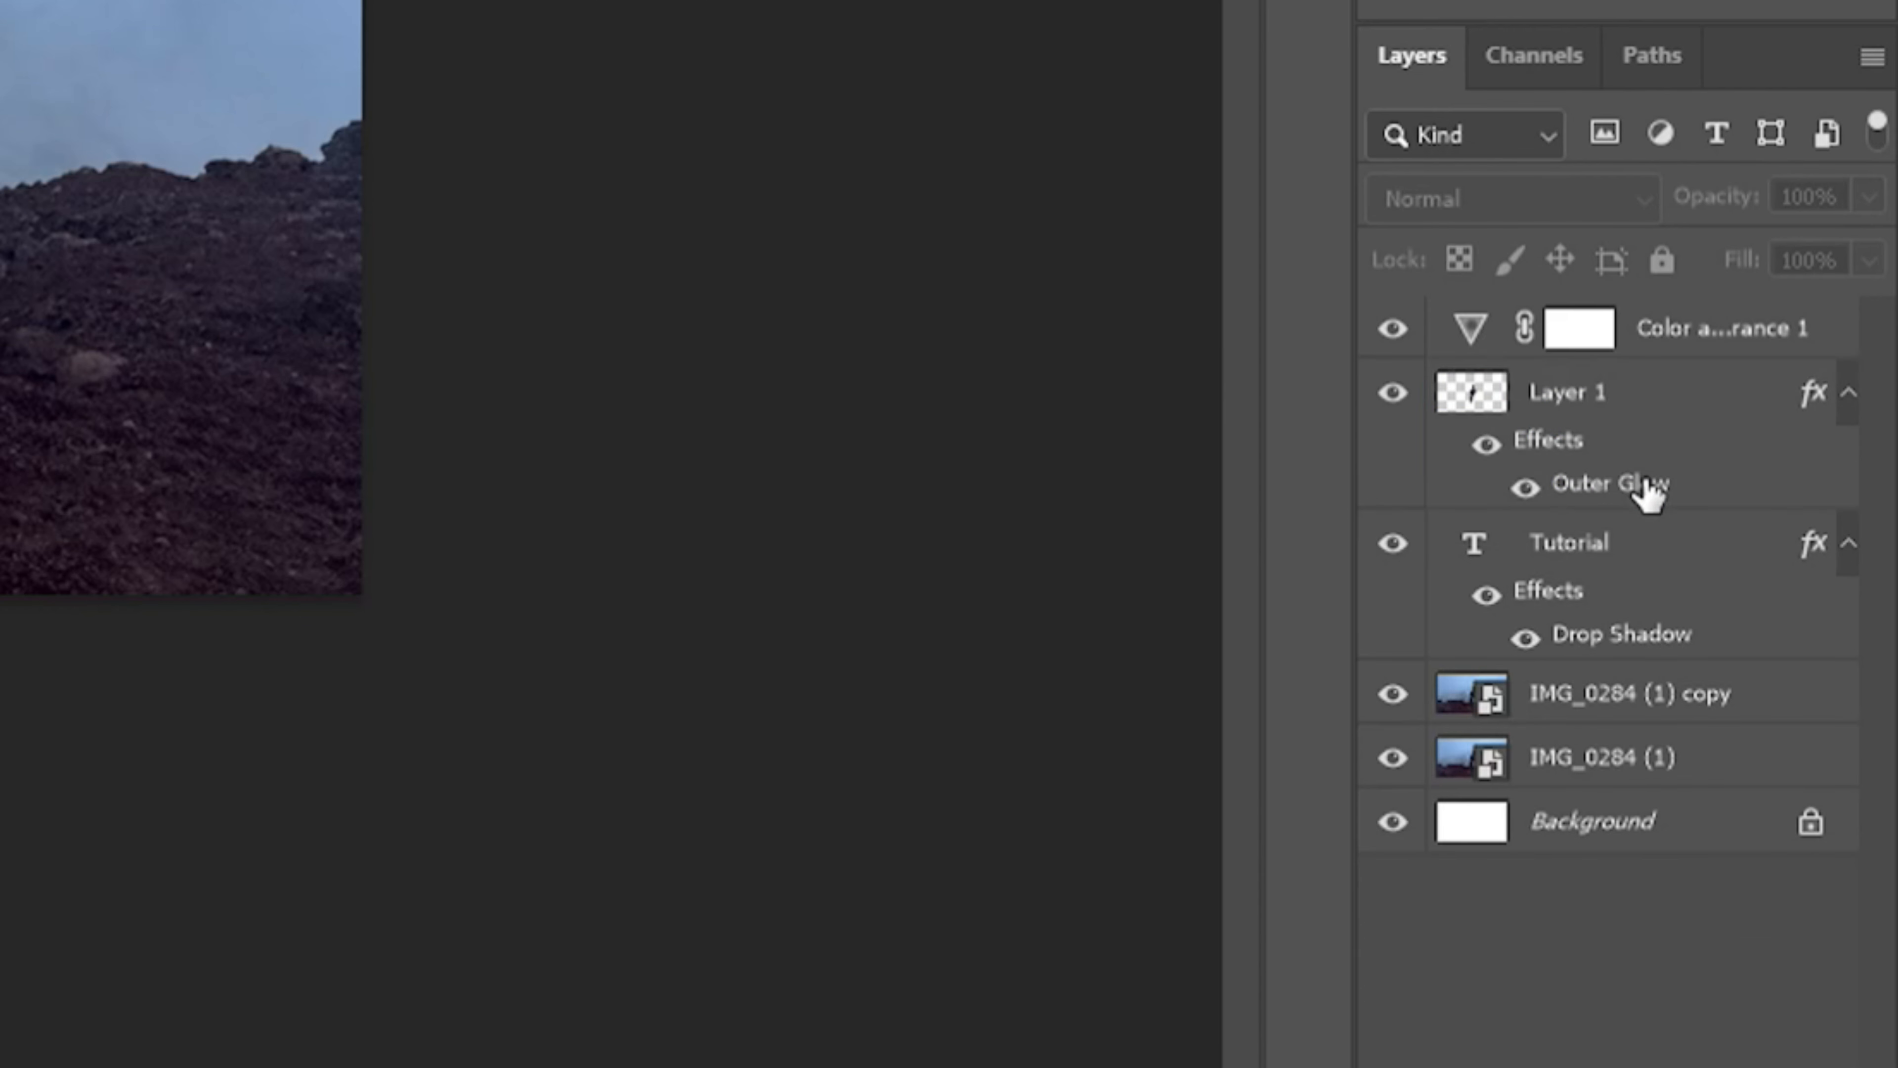
# Step: Clip the Color and vibrance adjustment to Layer 1 so it affects only the cut-out man
pyautogui.click(1816, 686)
pyautogui.click(1710, 374)
pyautogui.click(1685, 337)
pyautogui.click(1631, 389)
pyautogui.click(1701, 328)
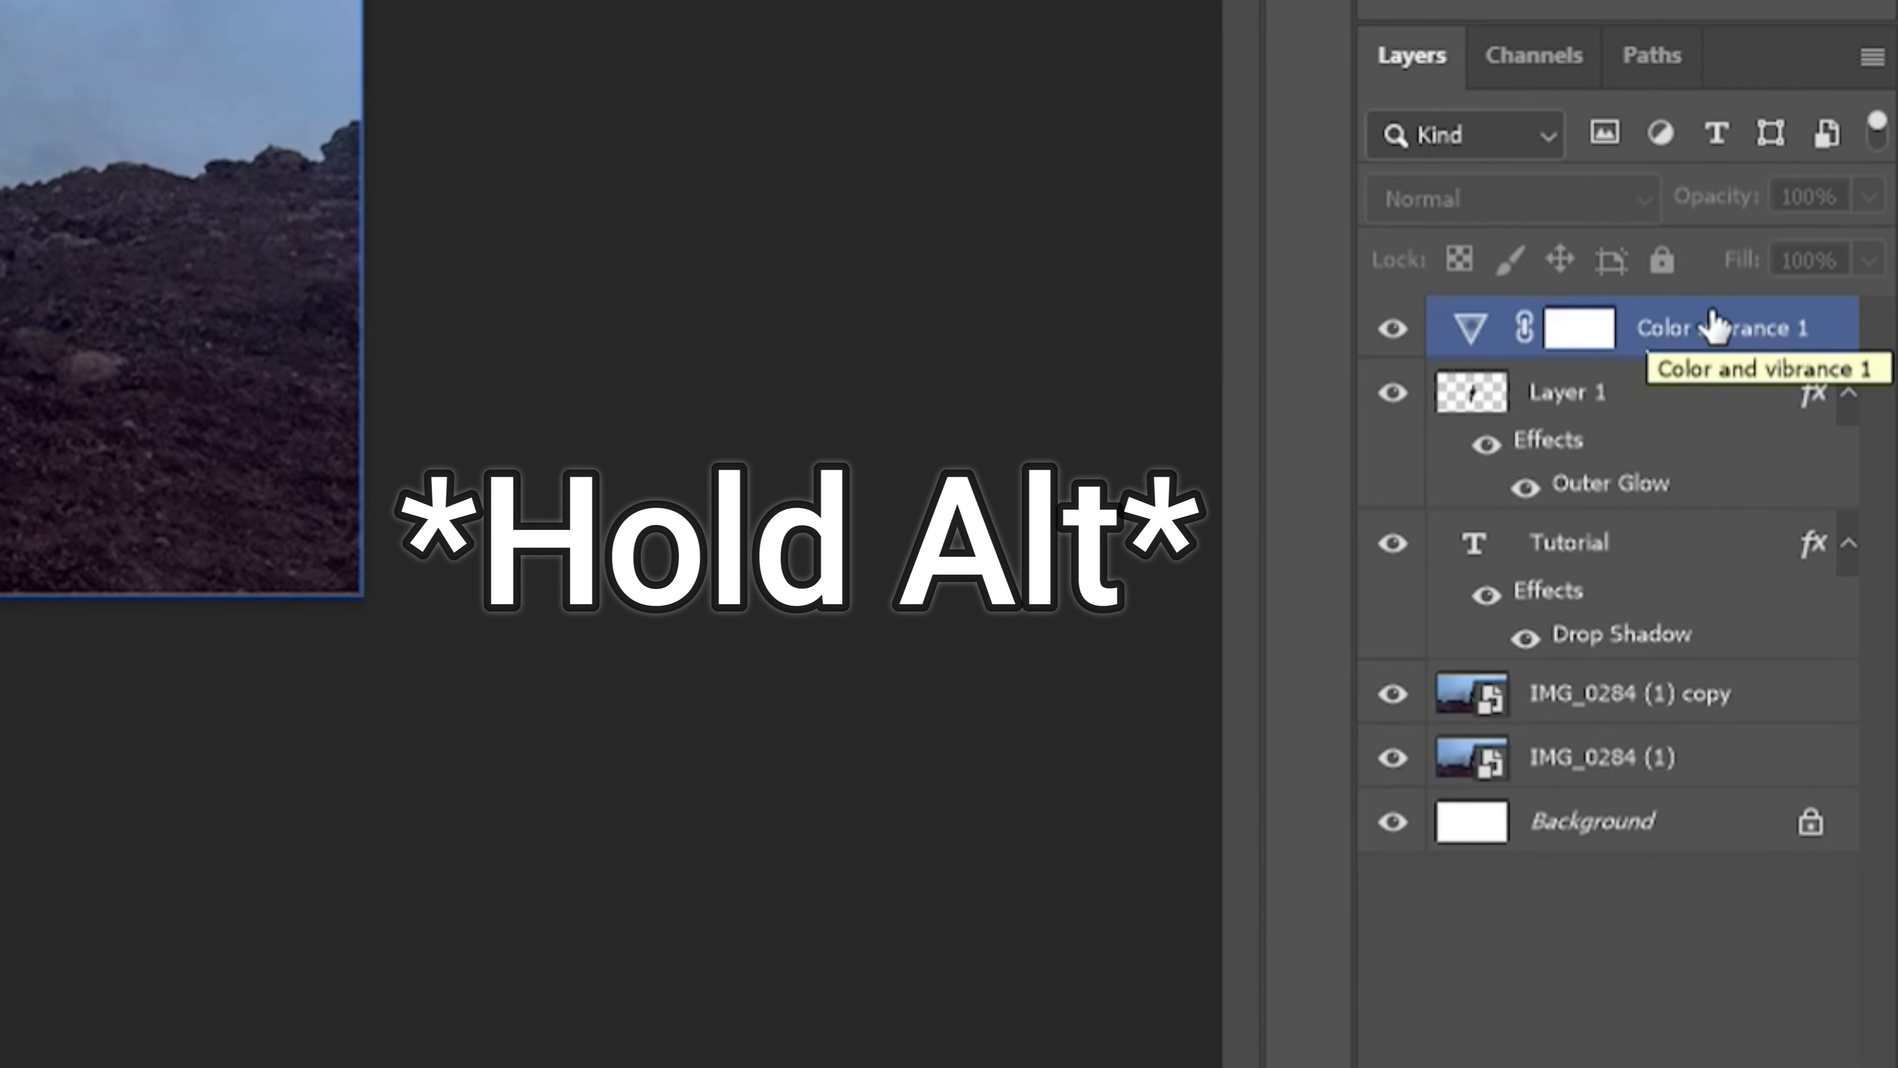
pyautogui.keyDown('alt'); pyautogui.click(1677, 346); pyautogui.keyUp('alt')
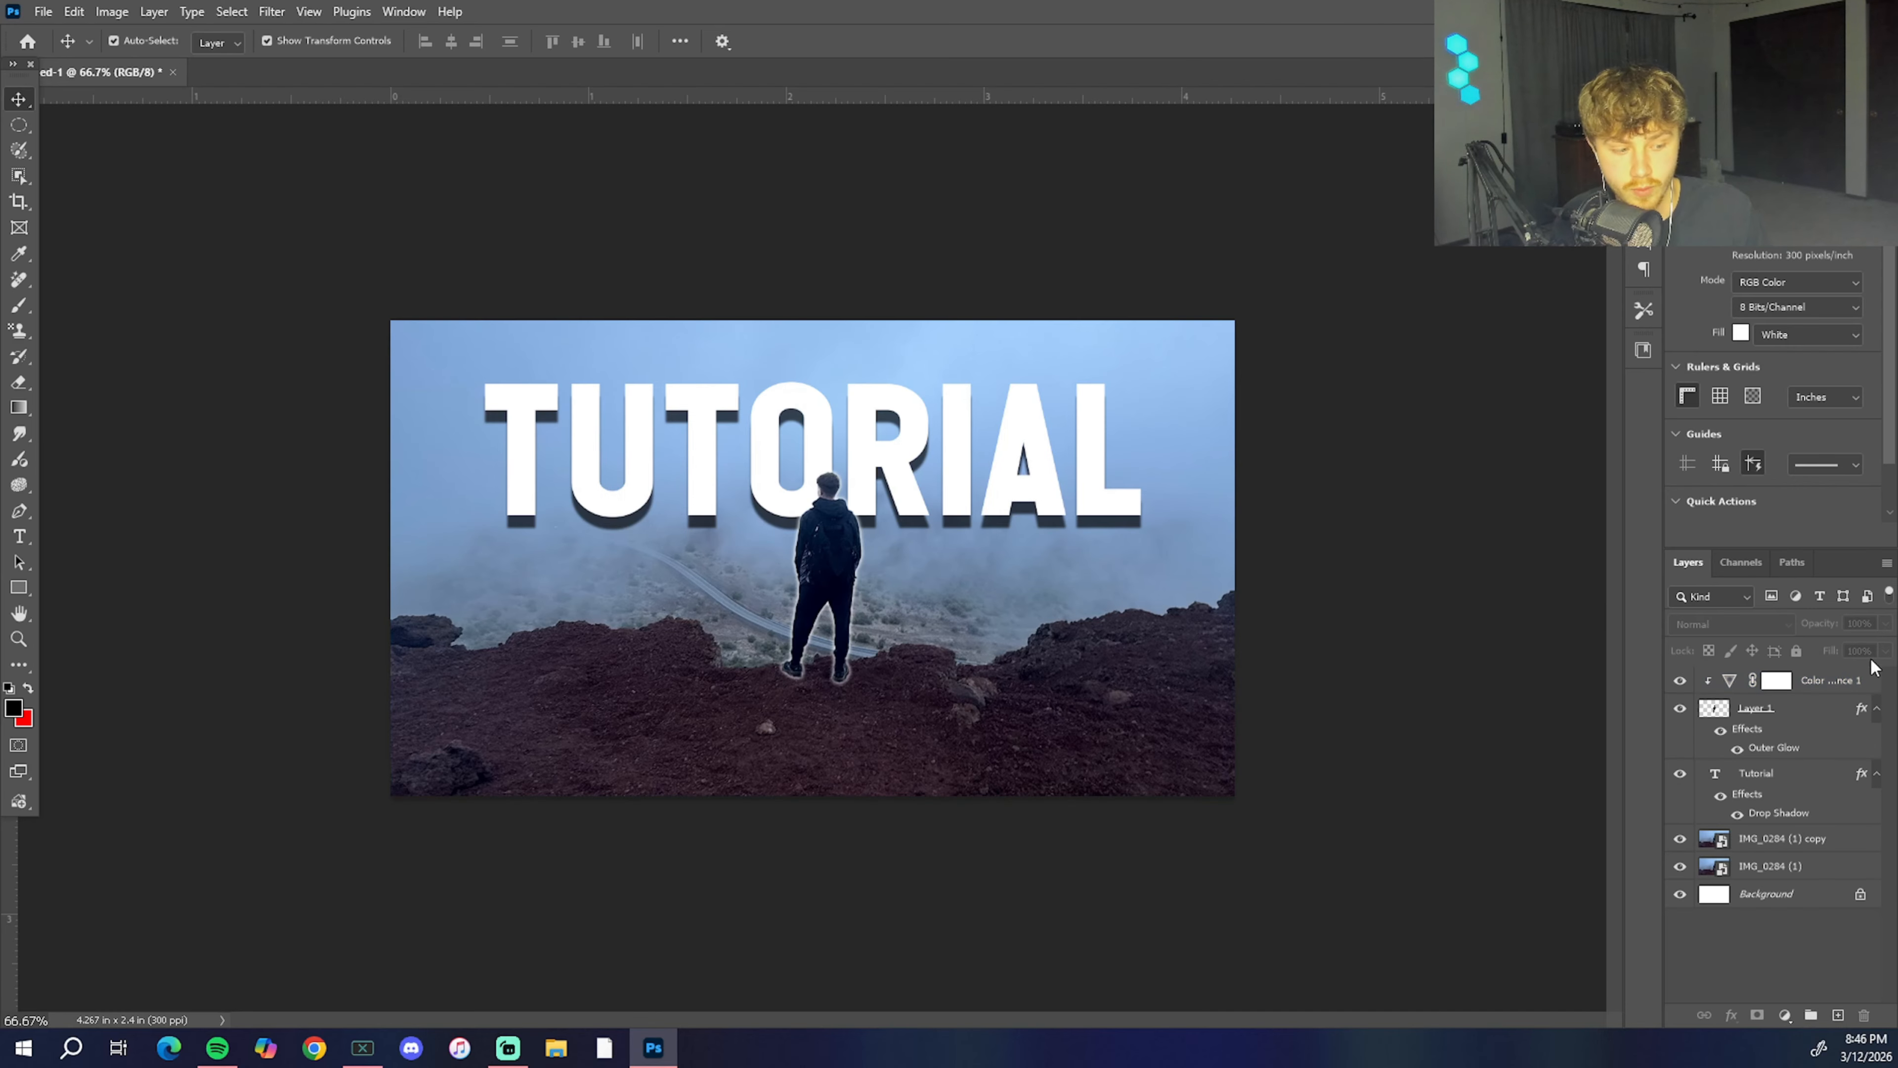
# Step: Move the Color and vibrance adjustment directly above IMG_0284 (1) copy and clip it to that background layer instead
pyautogui.click(1868, 680)
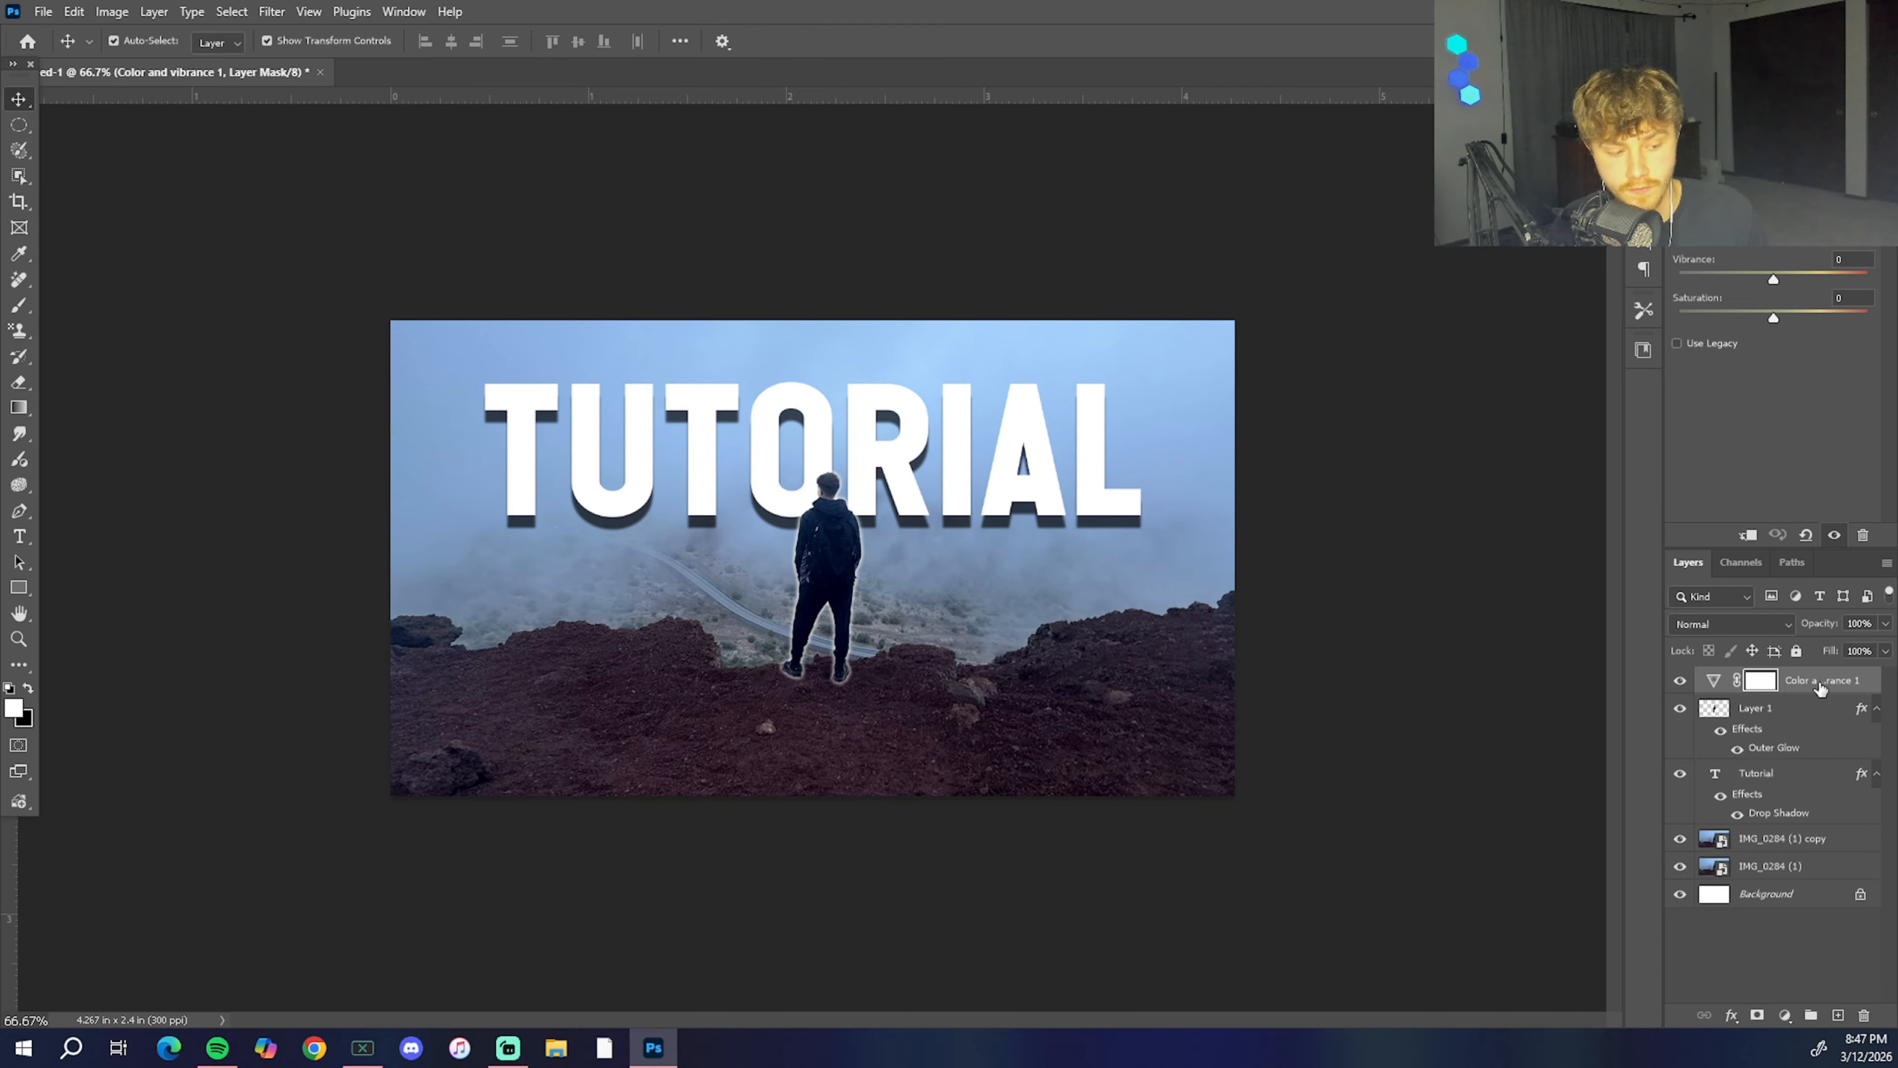
pyautogui.keyDown('alt'); pyautogui.click(1876, 689); pyautogui.keyUp('alt')
pyautogui.moveTo(1860, 724); pyautogui.dragTo(1853, 827)
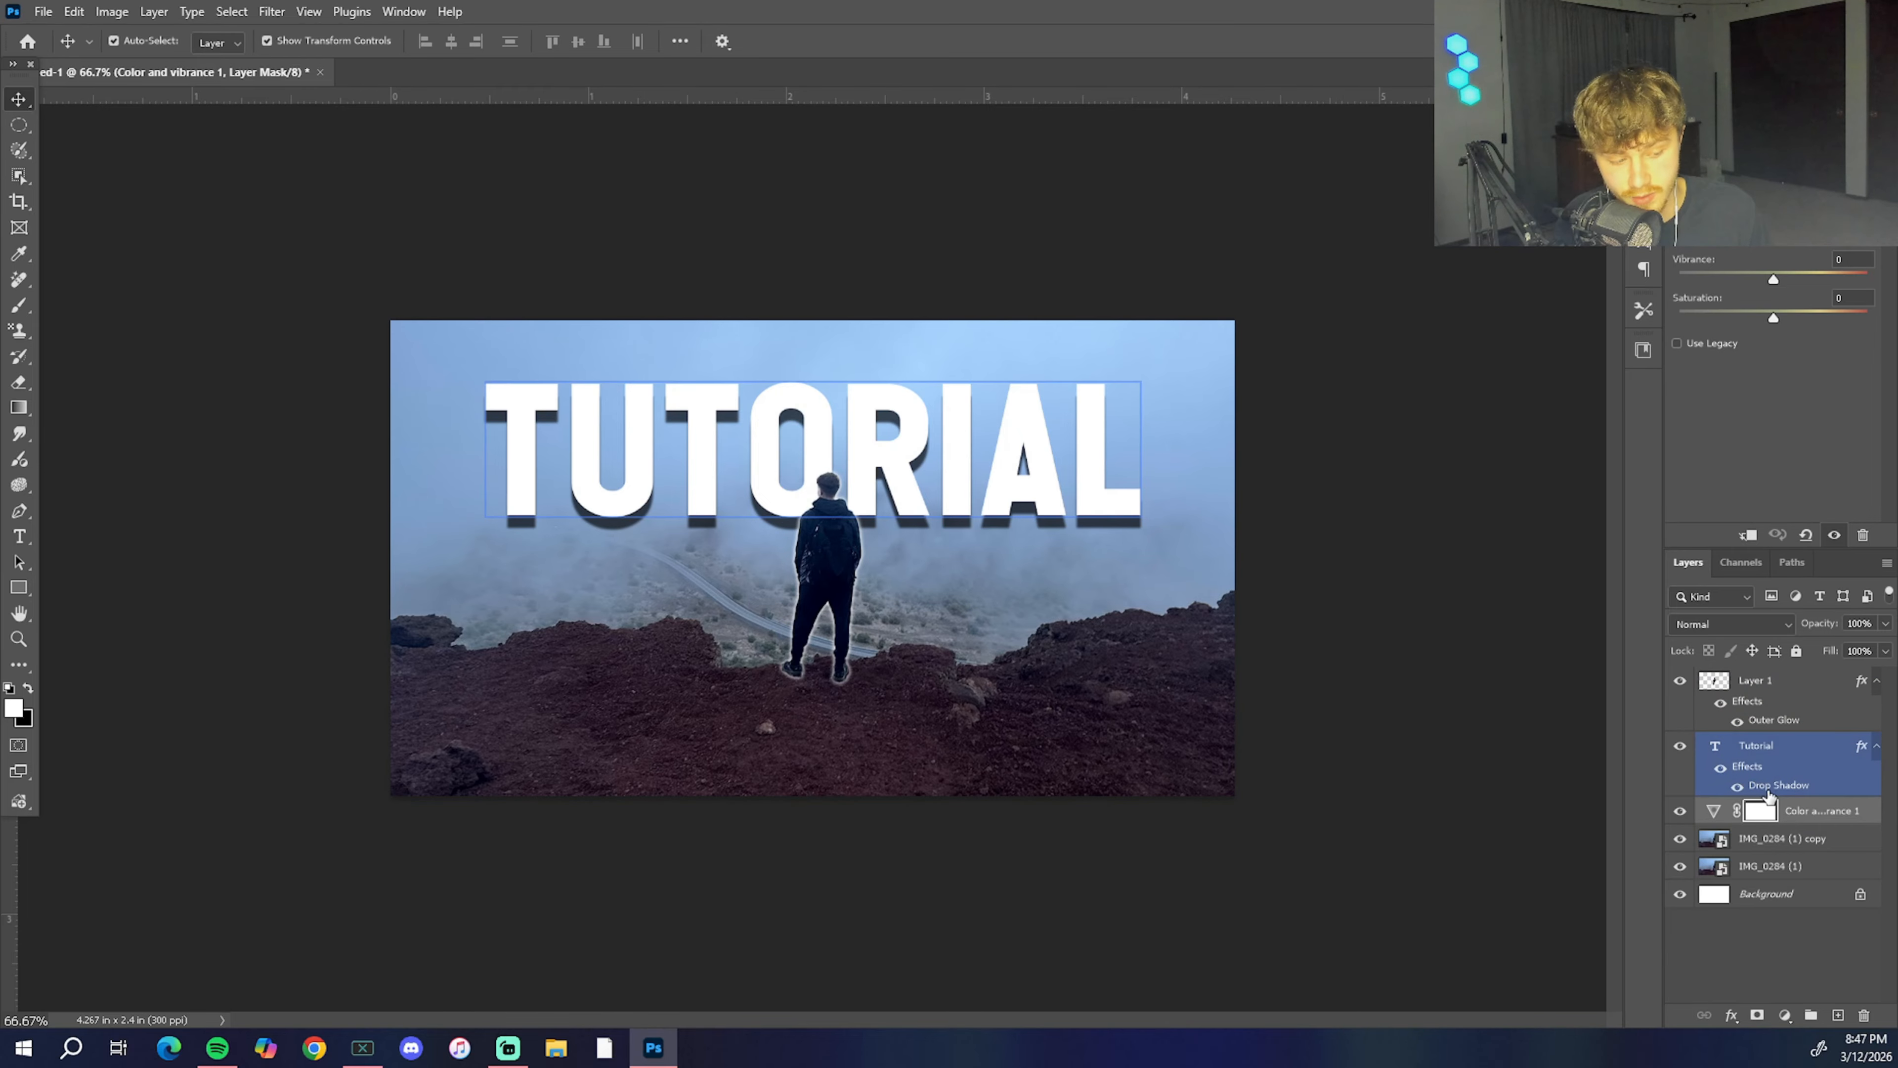
pyautogui.keyDown('alt'); pyautogui.click(1796, 817); pyautogui.keyUp('alt')
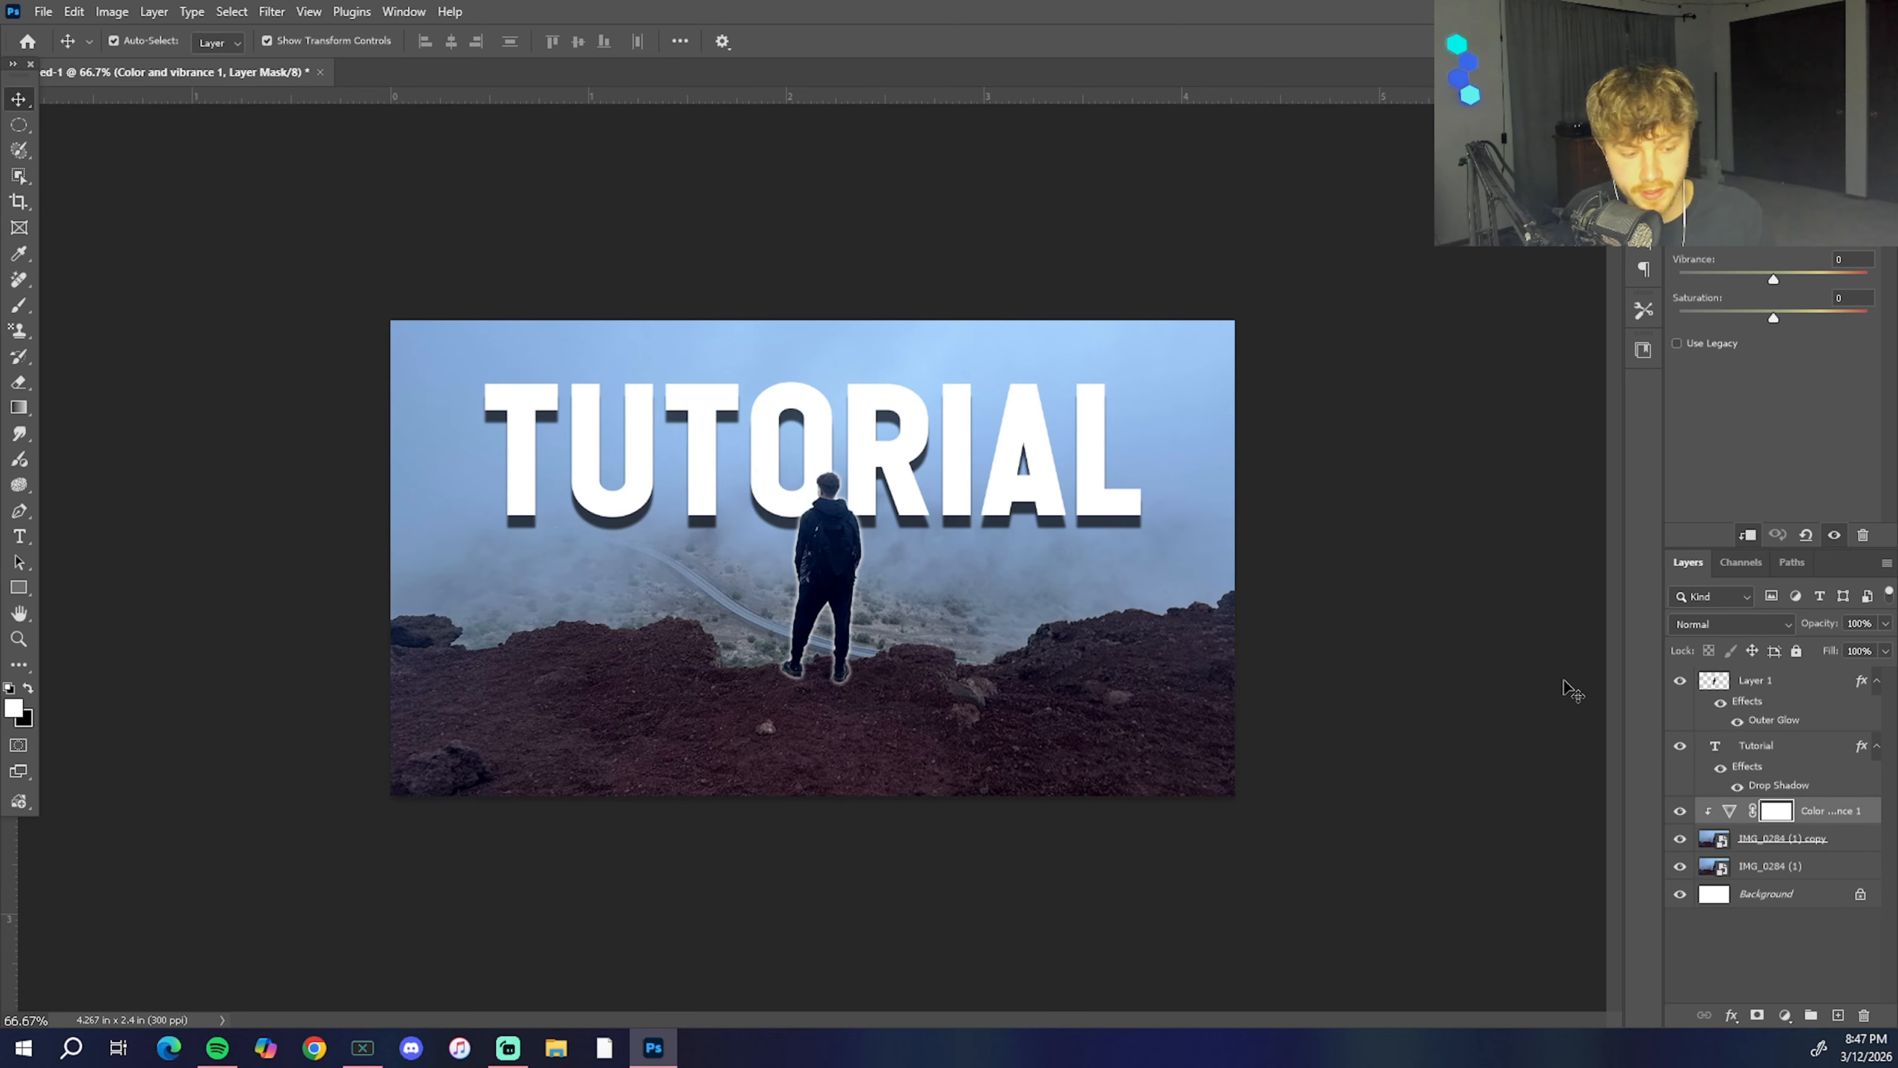
pyautogui.moveTo(1773, 202)
pyautogui.mouseDown()
pyautogui.moveTo(1691, 202)
pyautogui.moveTo(1823, 202)
pyautogui.moveTo(1691, 201)
pyautogui.moveTo(1801, 201)
pyautogui.mouseUp()
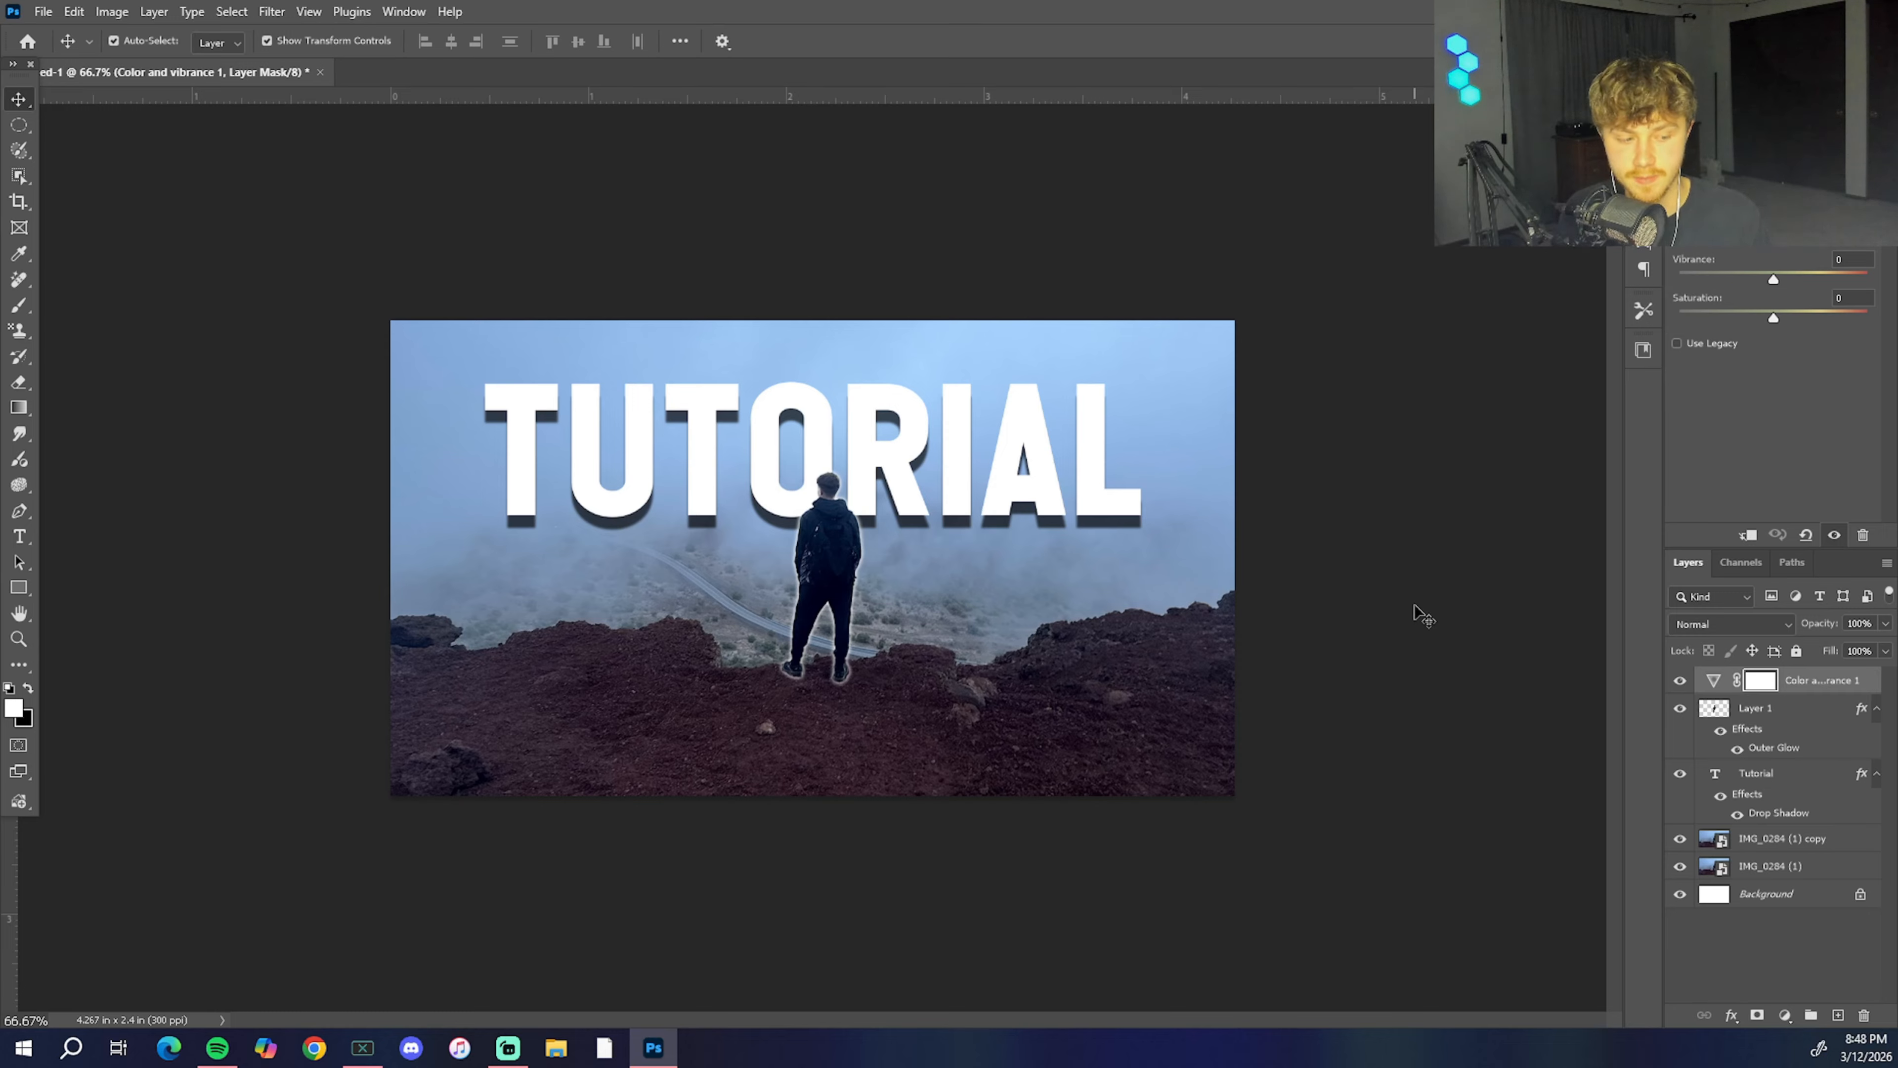
# Step: Create a clipping mask that limits the topmost Color and vibrance adjustment to Layer 1
pyautogui.hotkey('ctrl', 'alt', 'g')
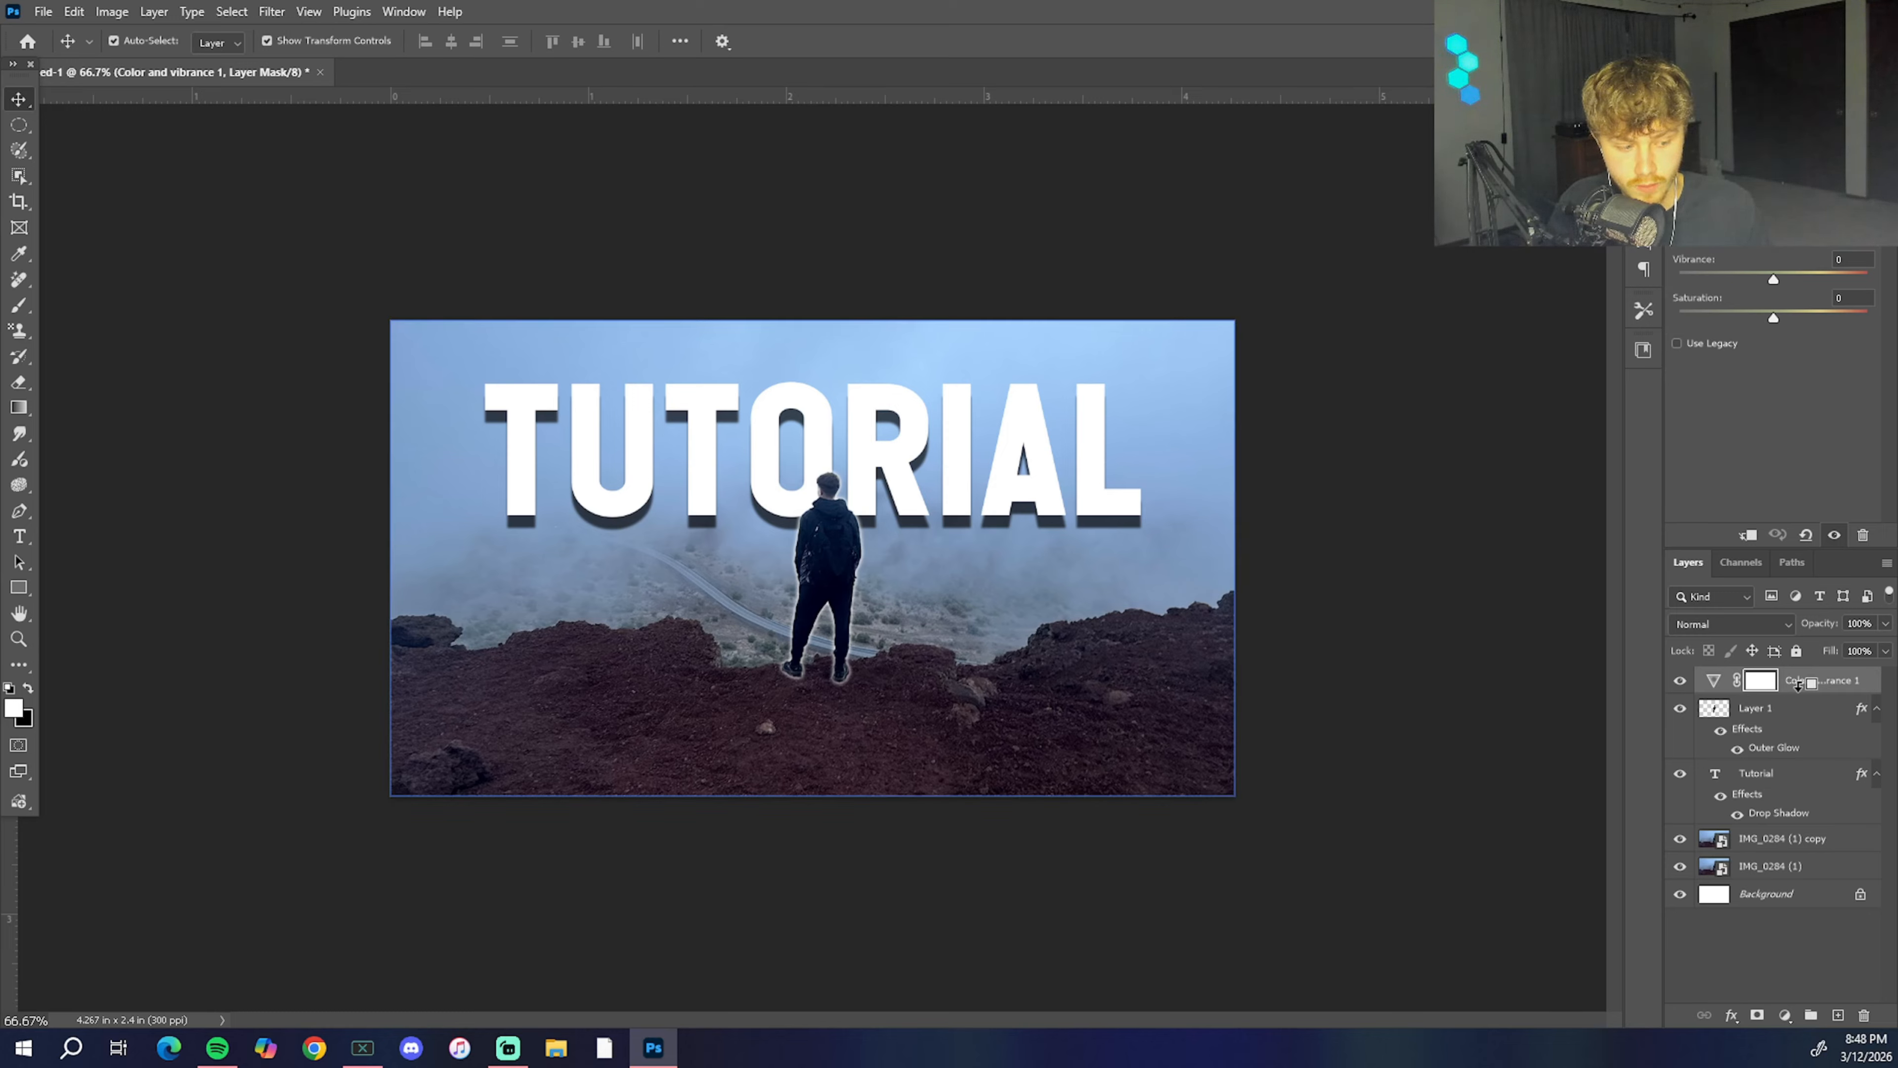
pyautogui.click(1505, 601)
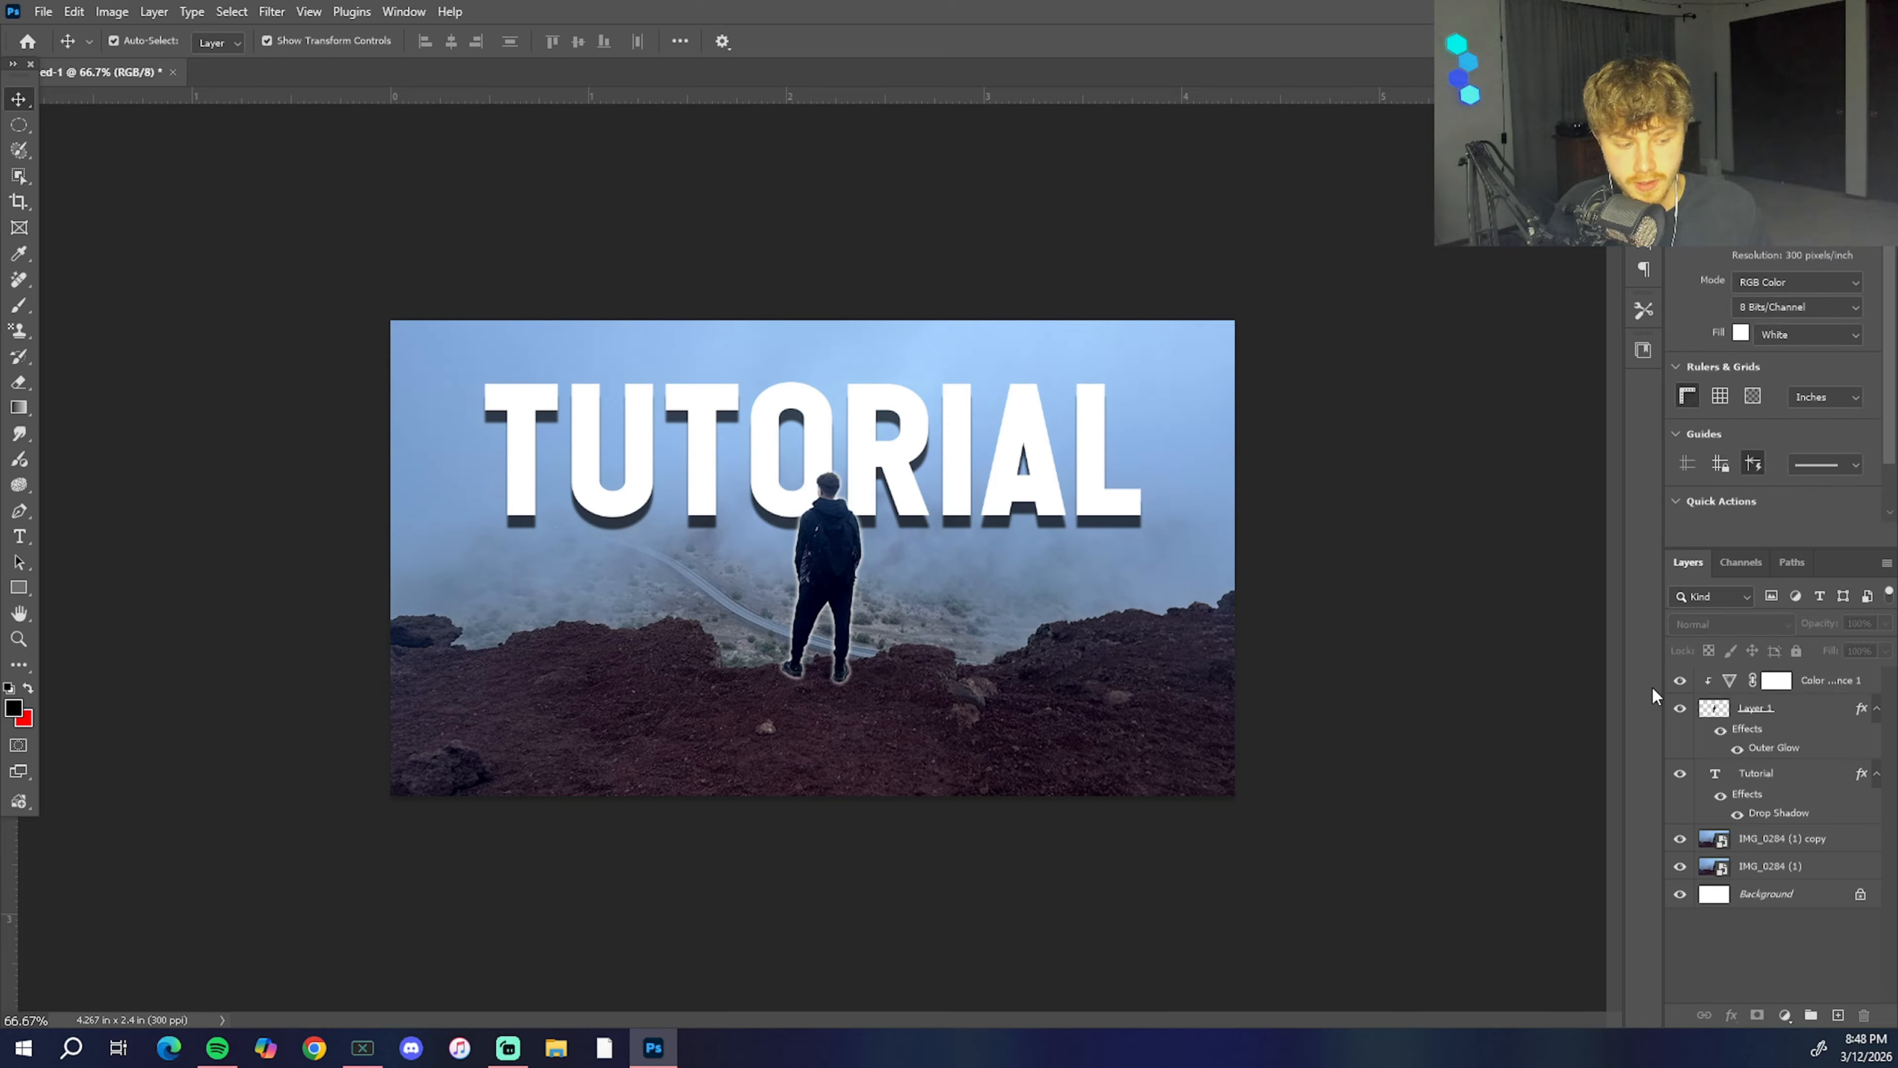
pyautogui.click(1816, 682)
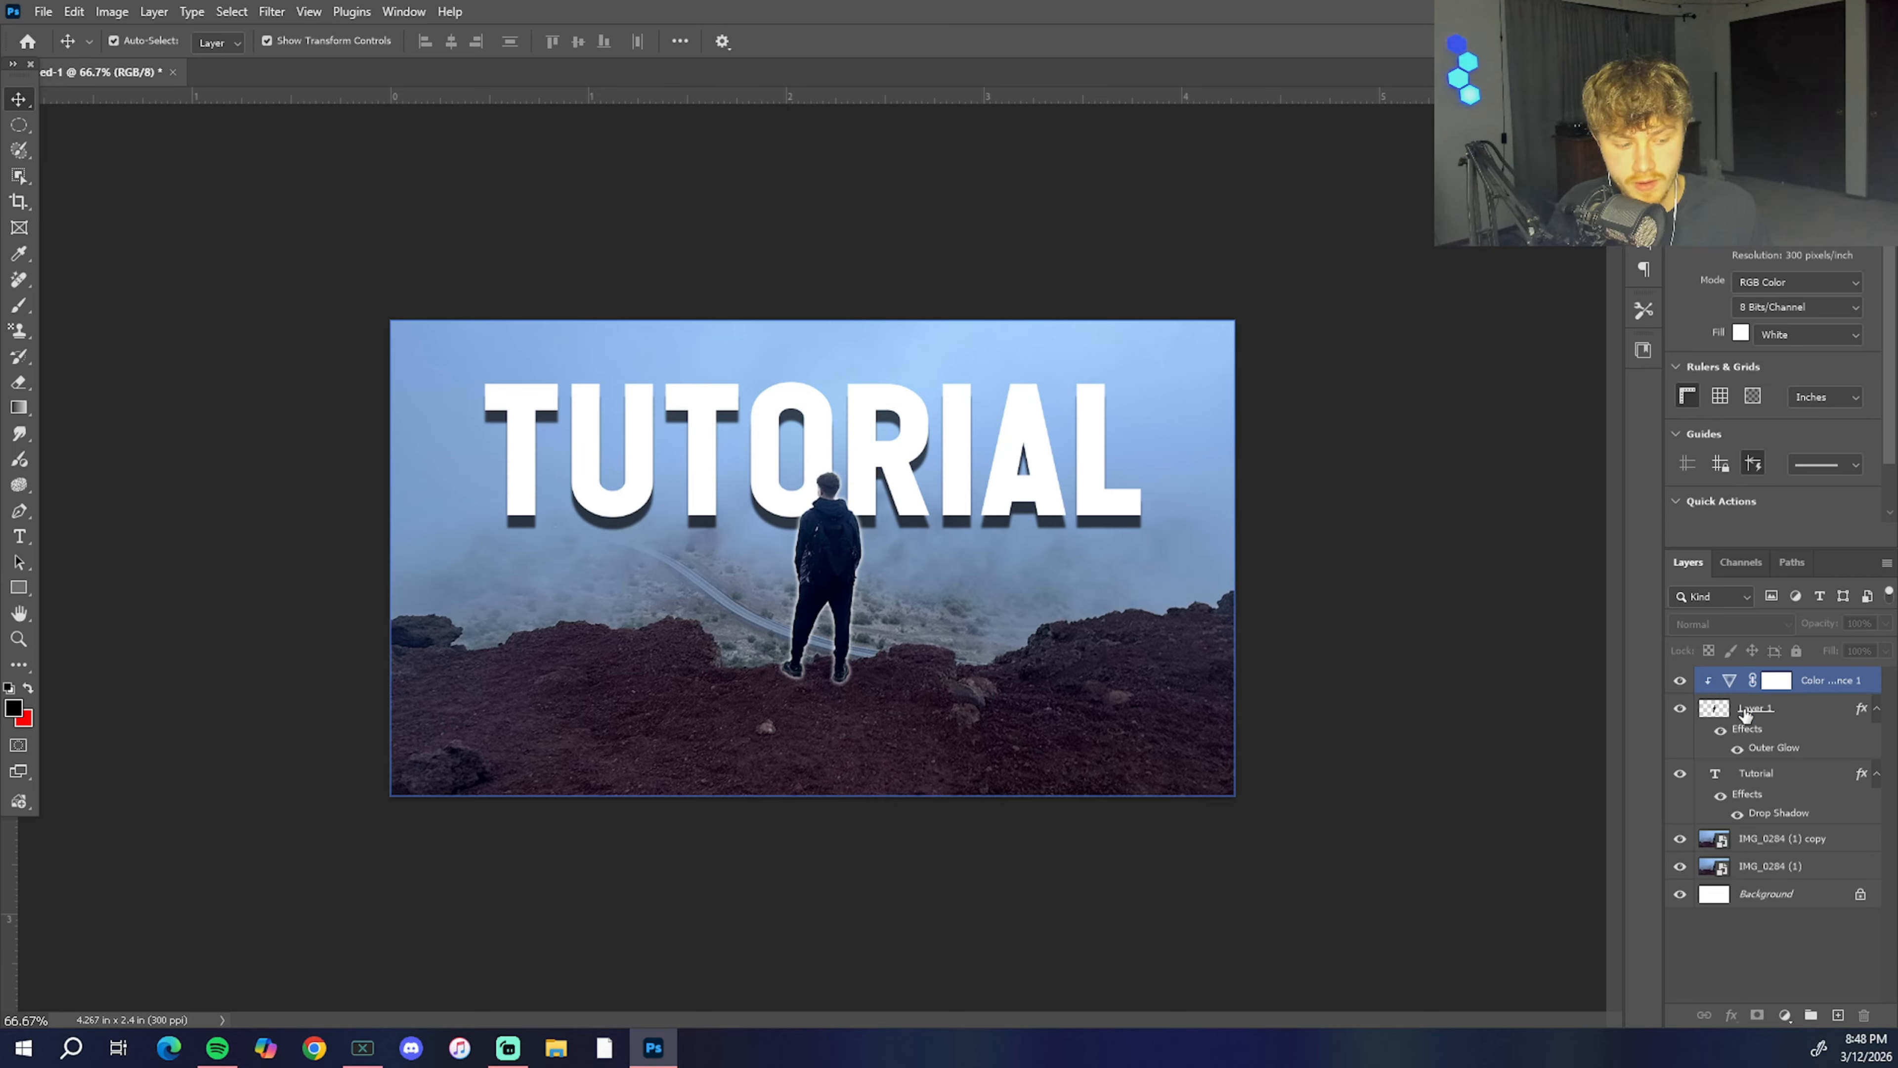
pyautogui.click(1788, 708)
# Step: Add a second Color and vibrance adjustment layer and clip it directly above IMG_0284 (1) copy
pyautogui.click(1785, 1015)
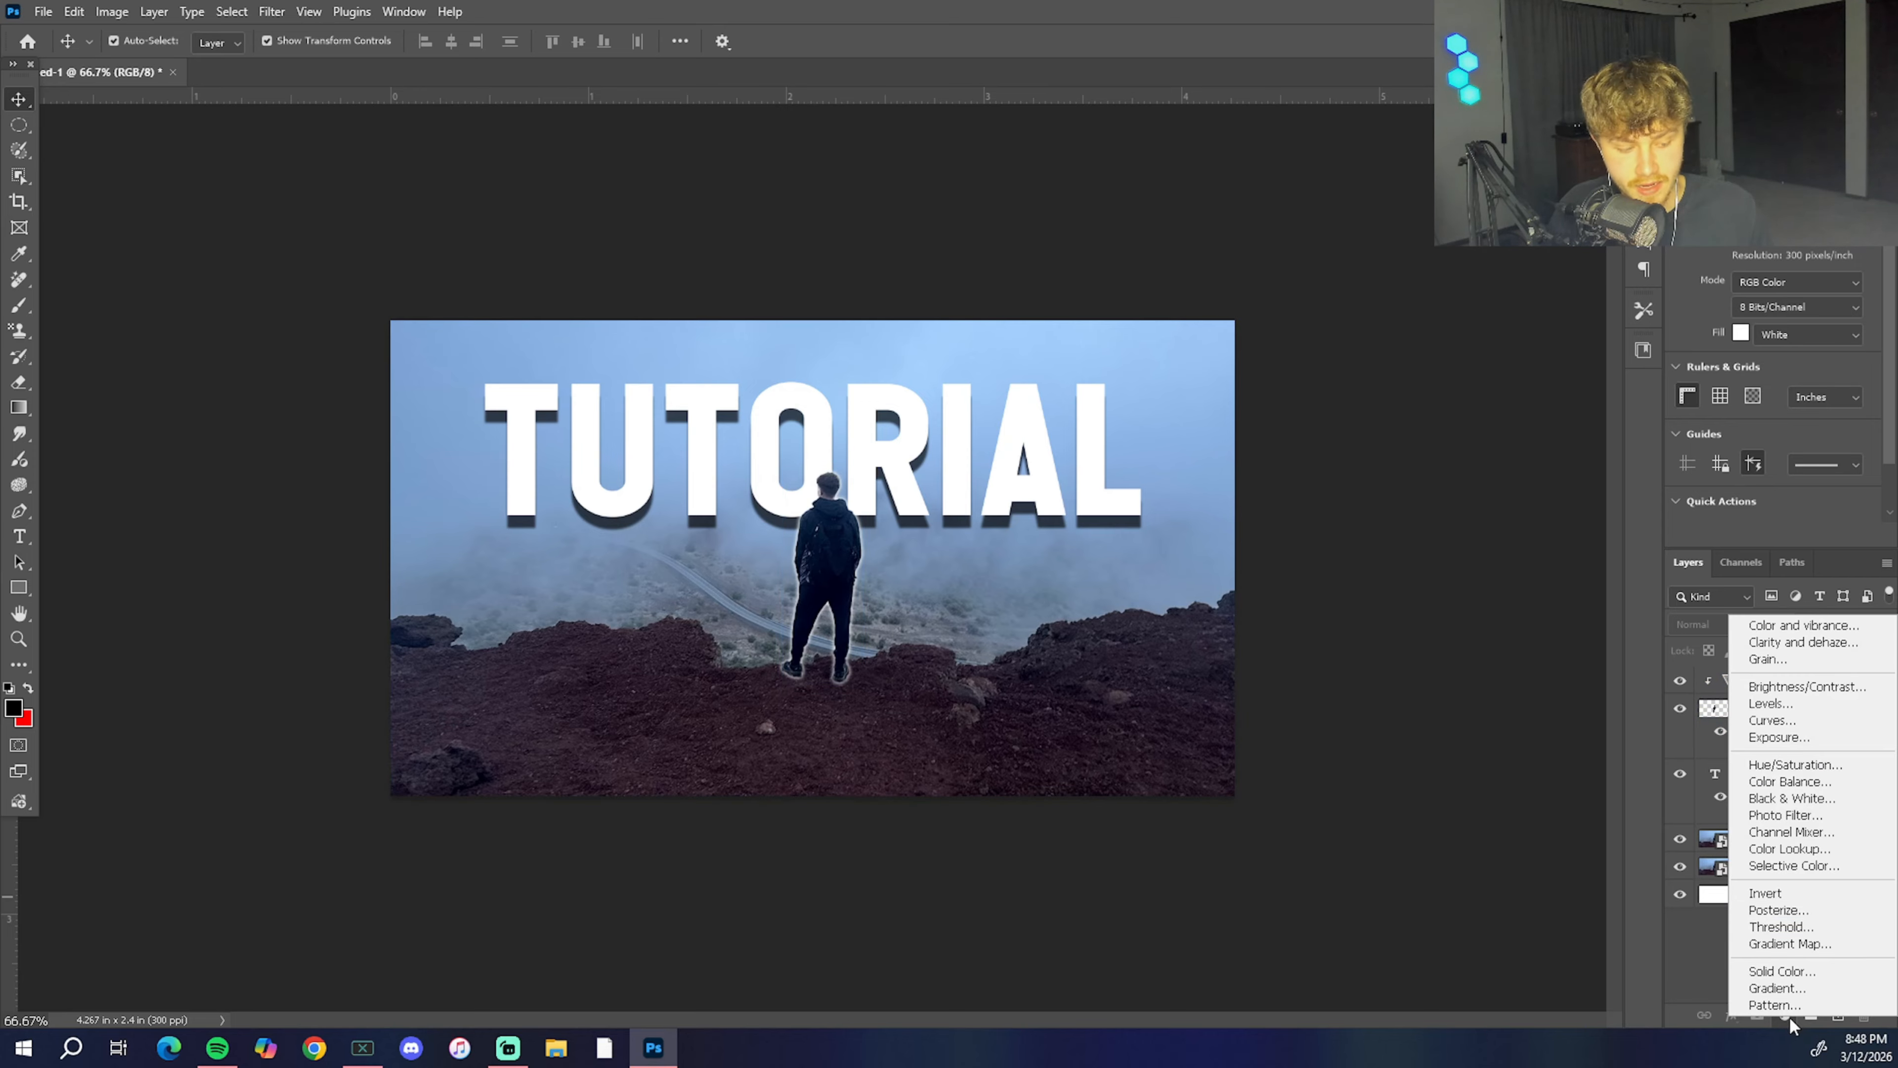
pyautogui.click(1791, 627)
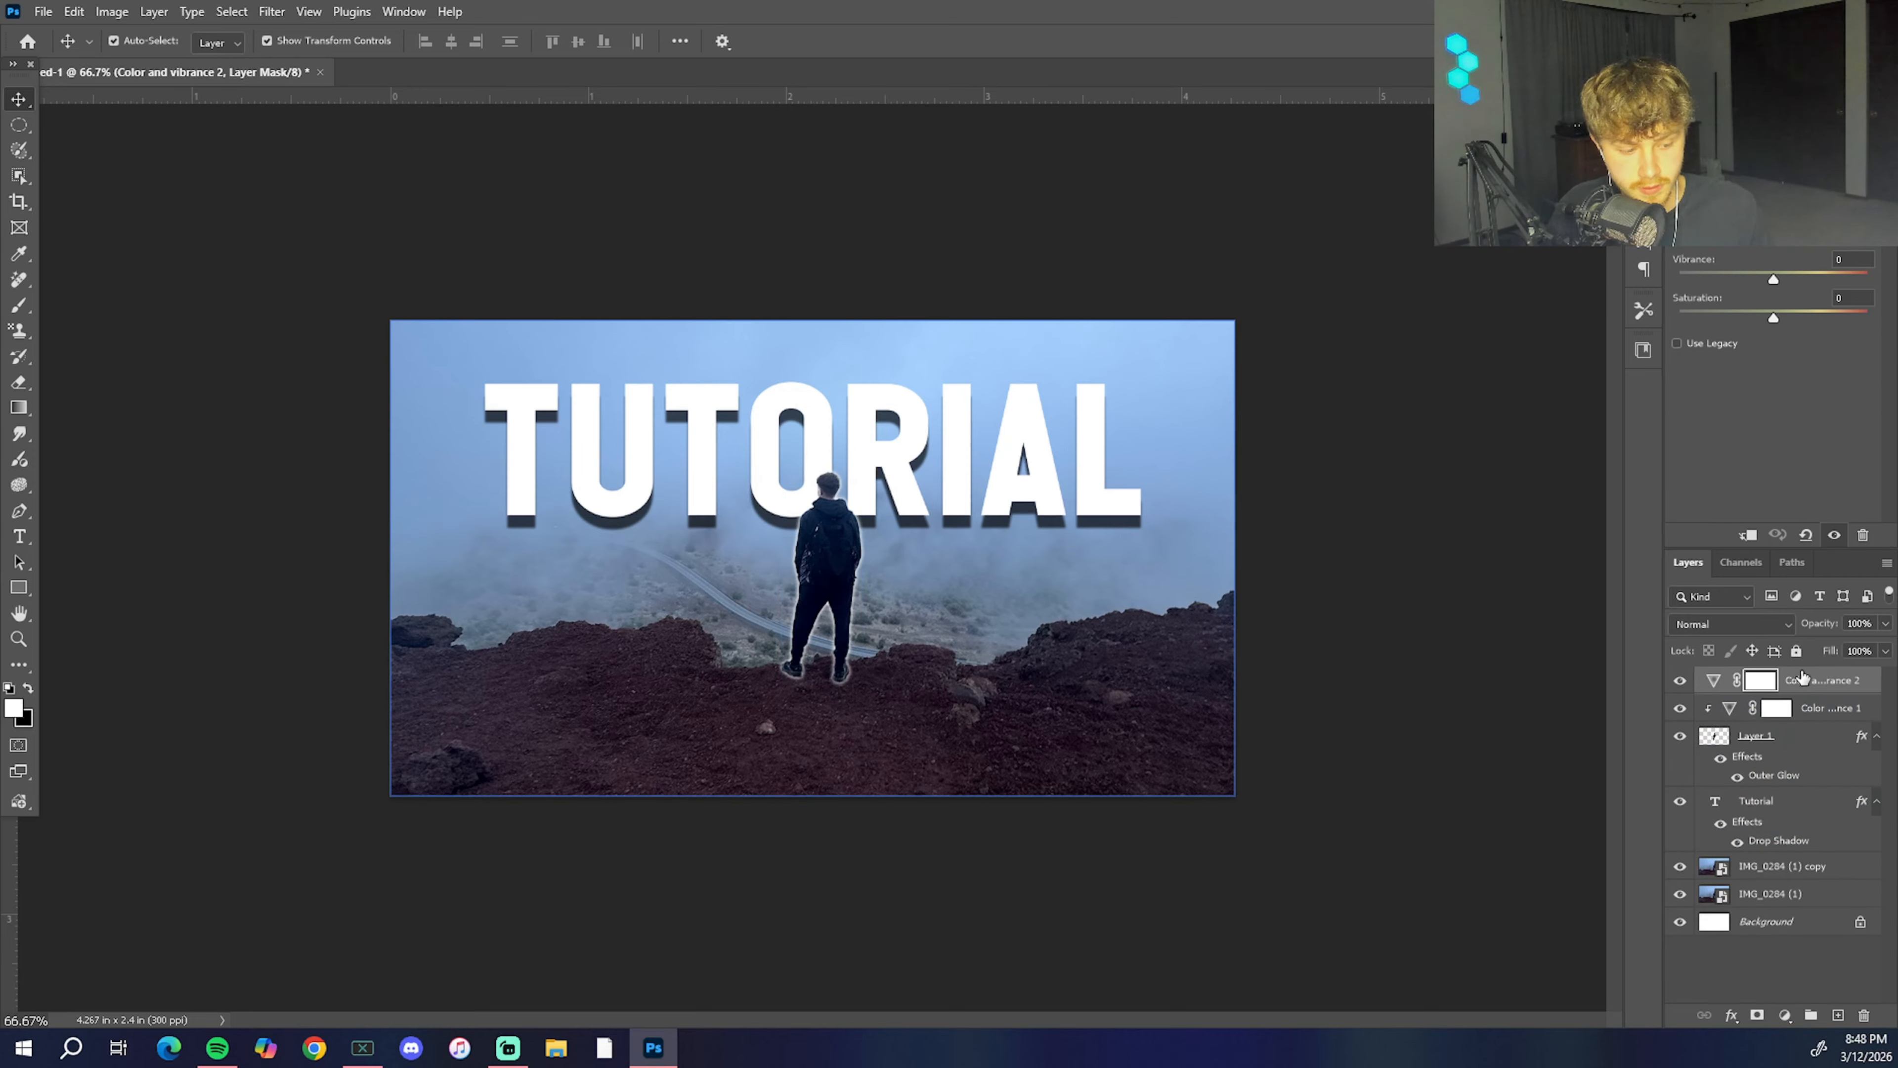
pyautogui.moveTo(1800, 681); pyautogui.dragTo(1791, 849)
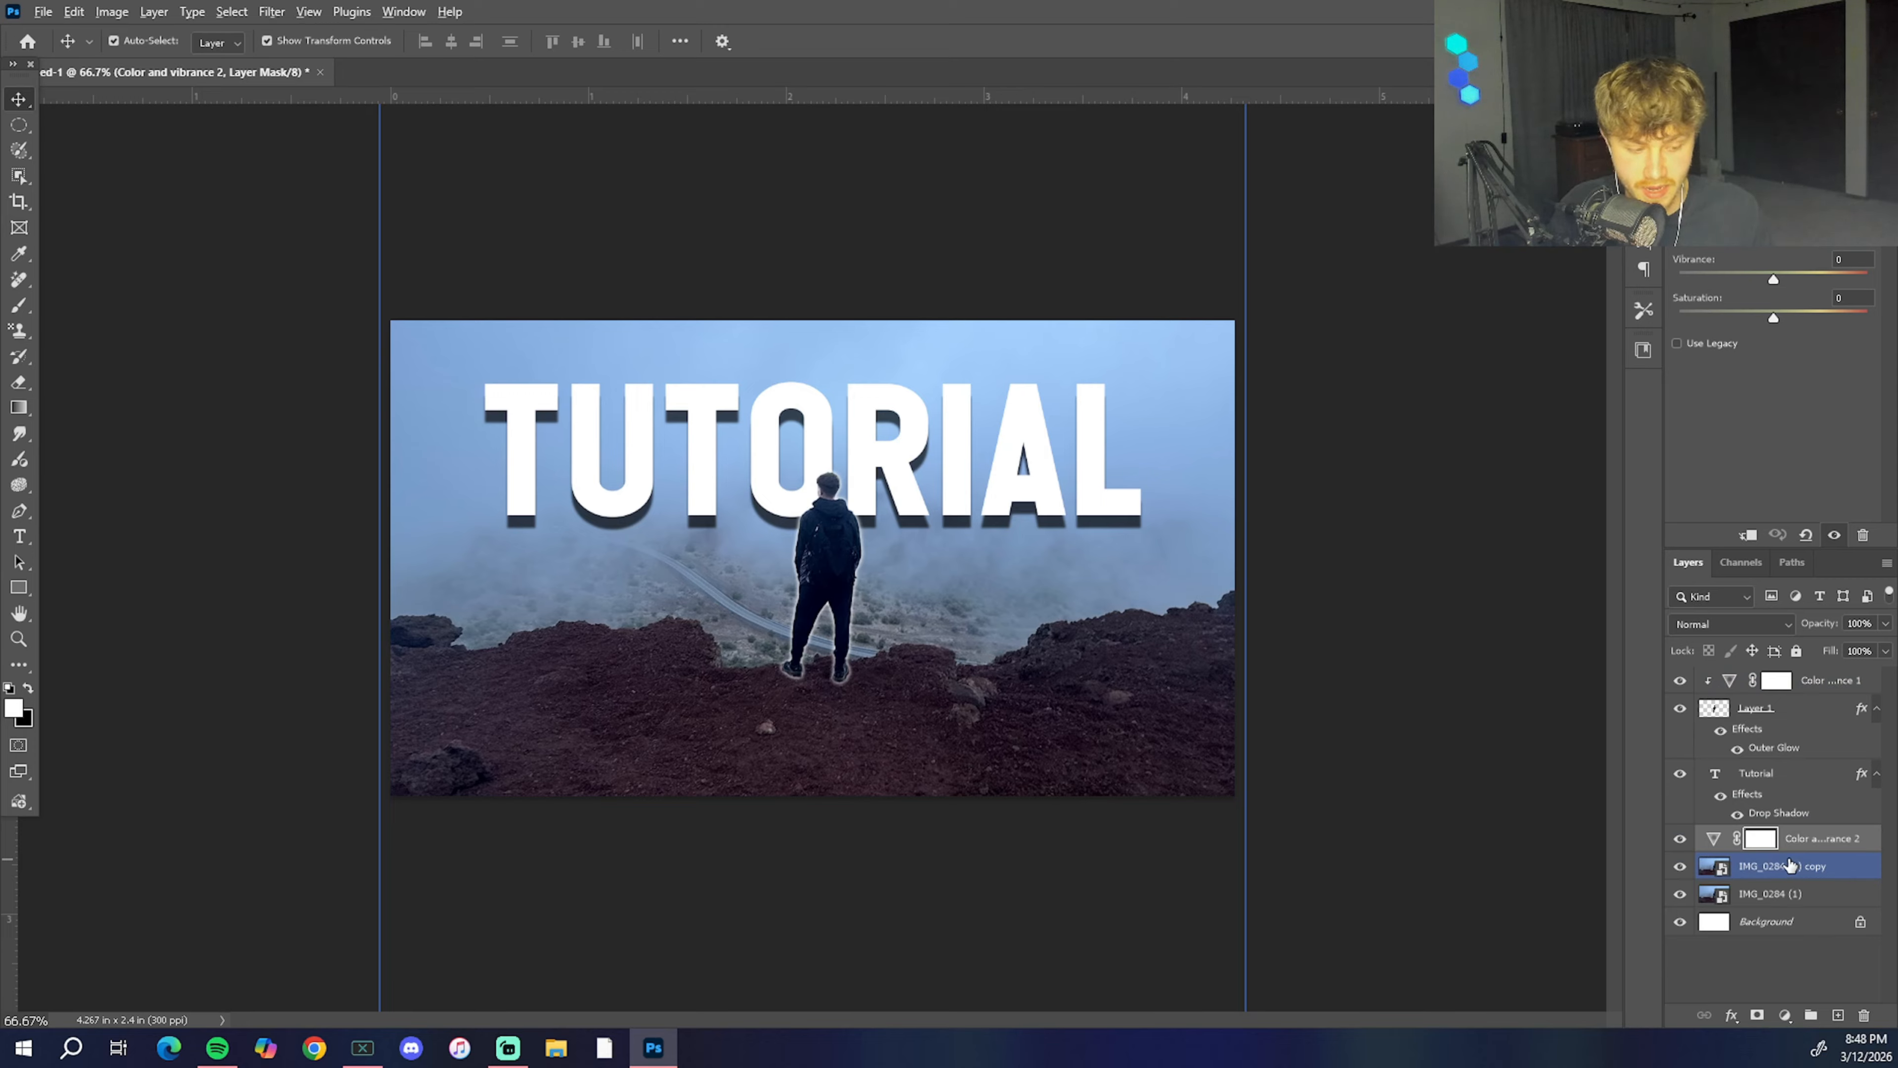
pyautogui.hotkey('ctrl', 'alt', 'g')
pyautogui.click(1496, 666)
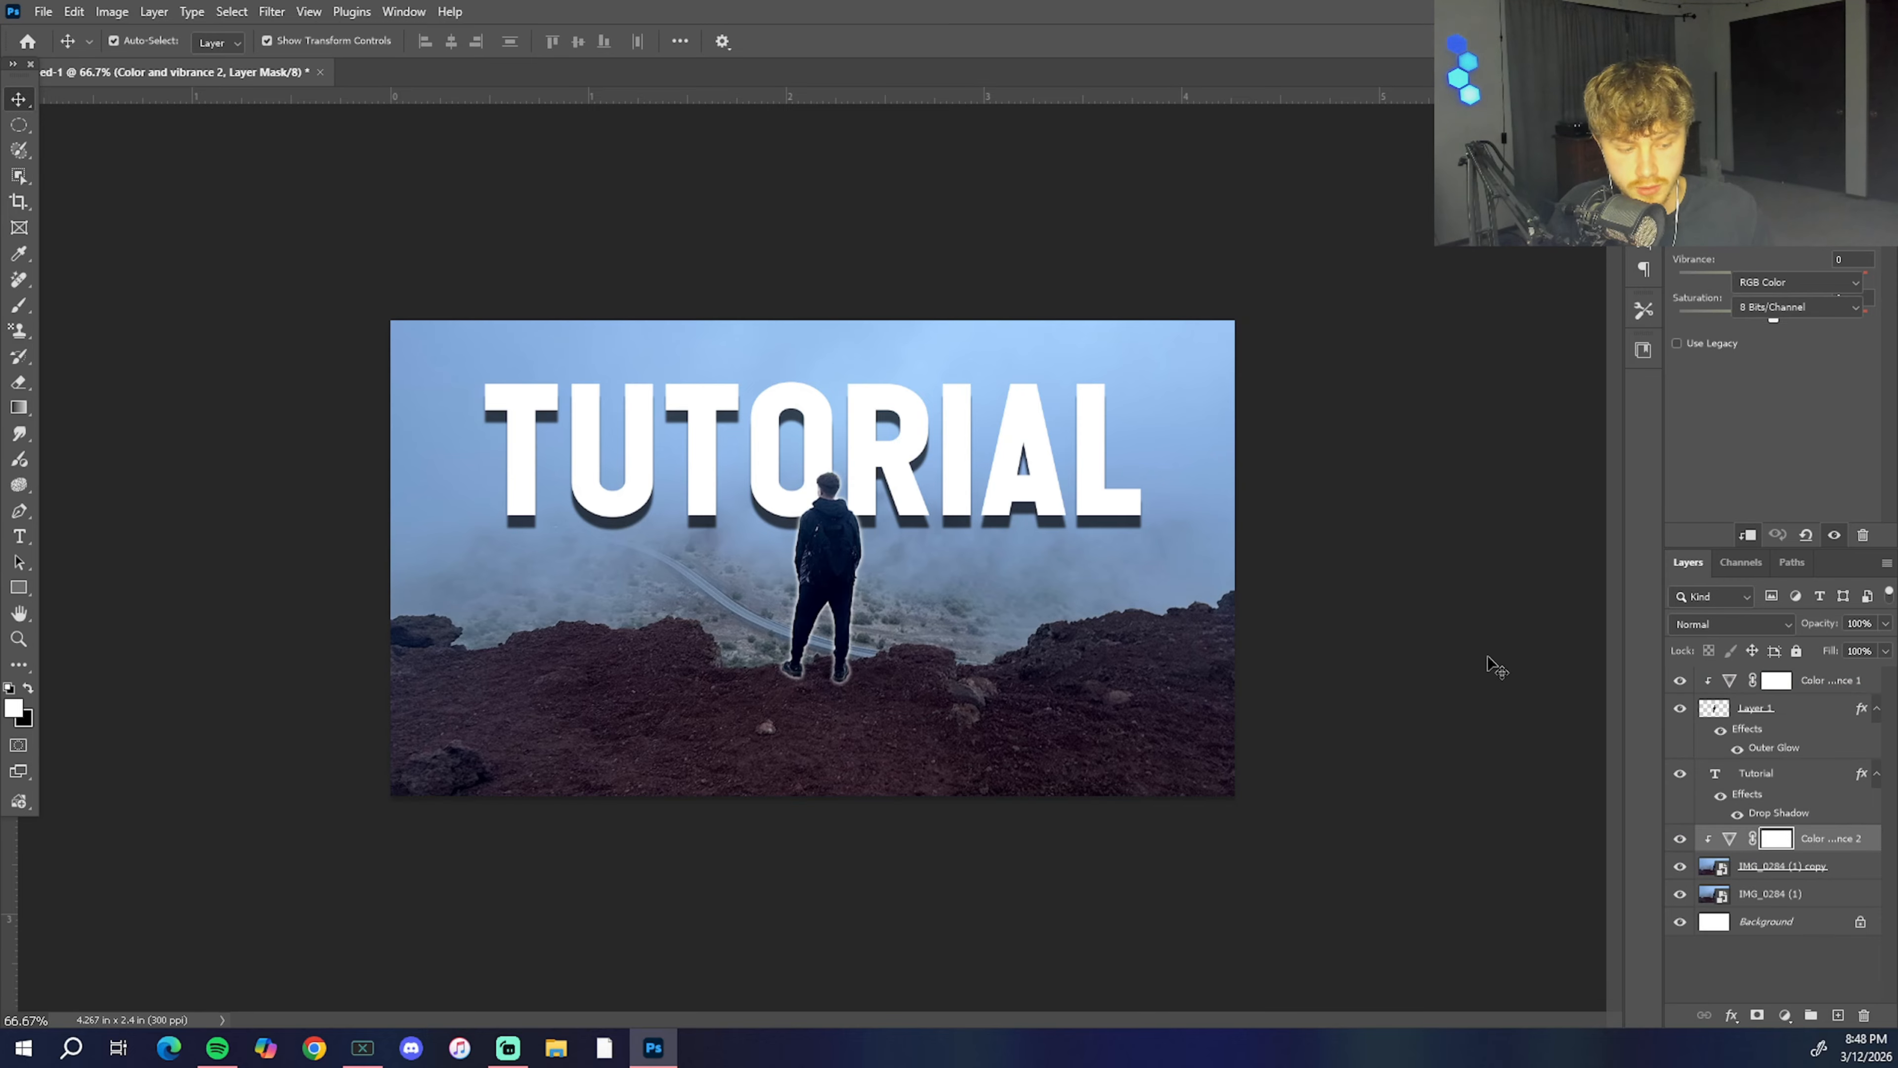
# Step: Set the background adjustment's vibrance to +63 and saturation to +11, and shift its temperature warmer
pyautogui.click(1884, 838)
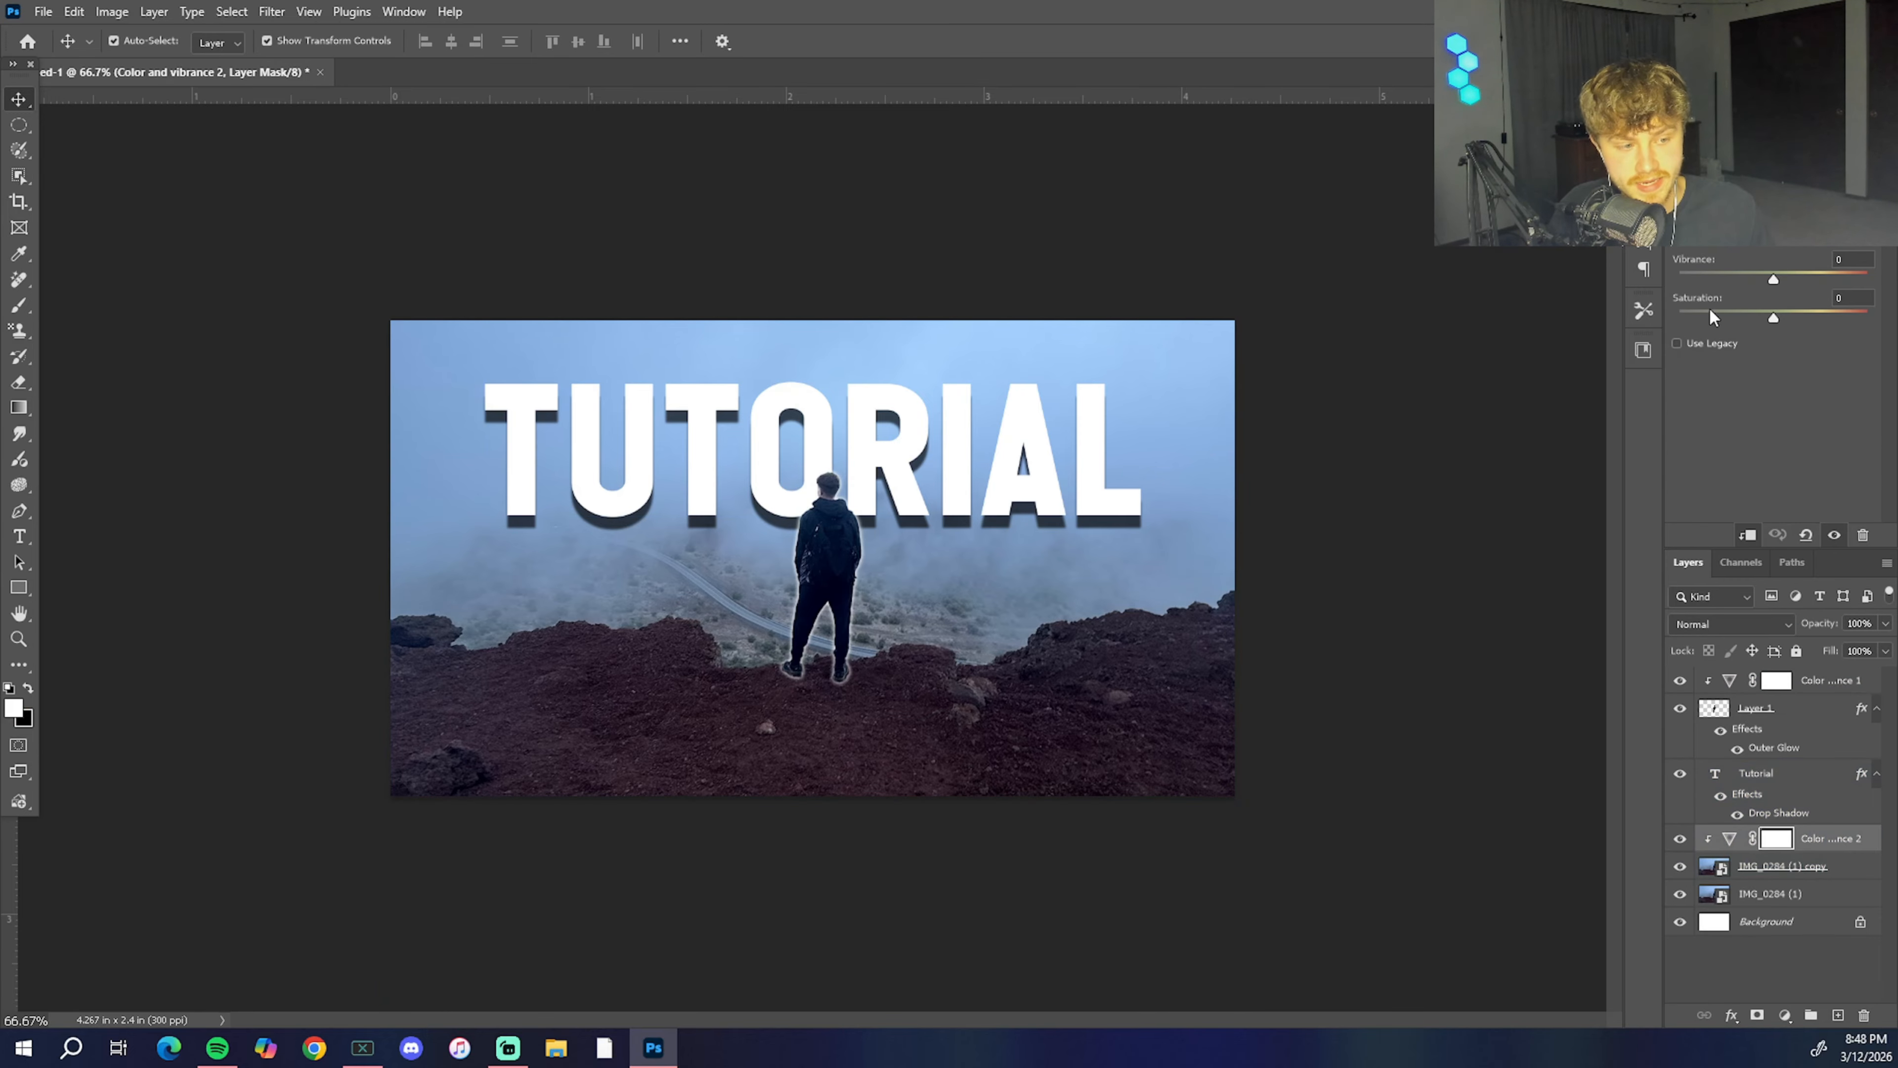
pyautogui.moveTo(1774, 279); pyautogui.dragTo(1782, 320)
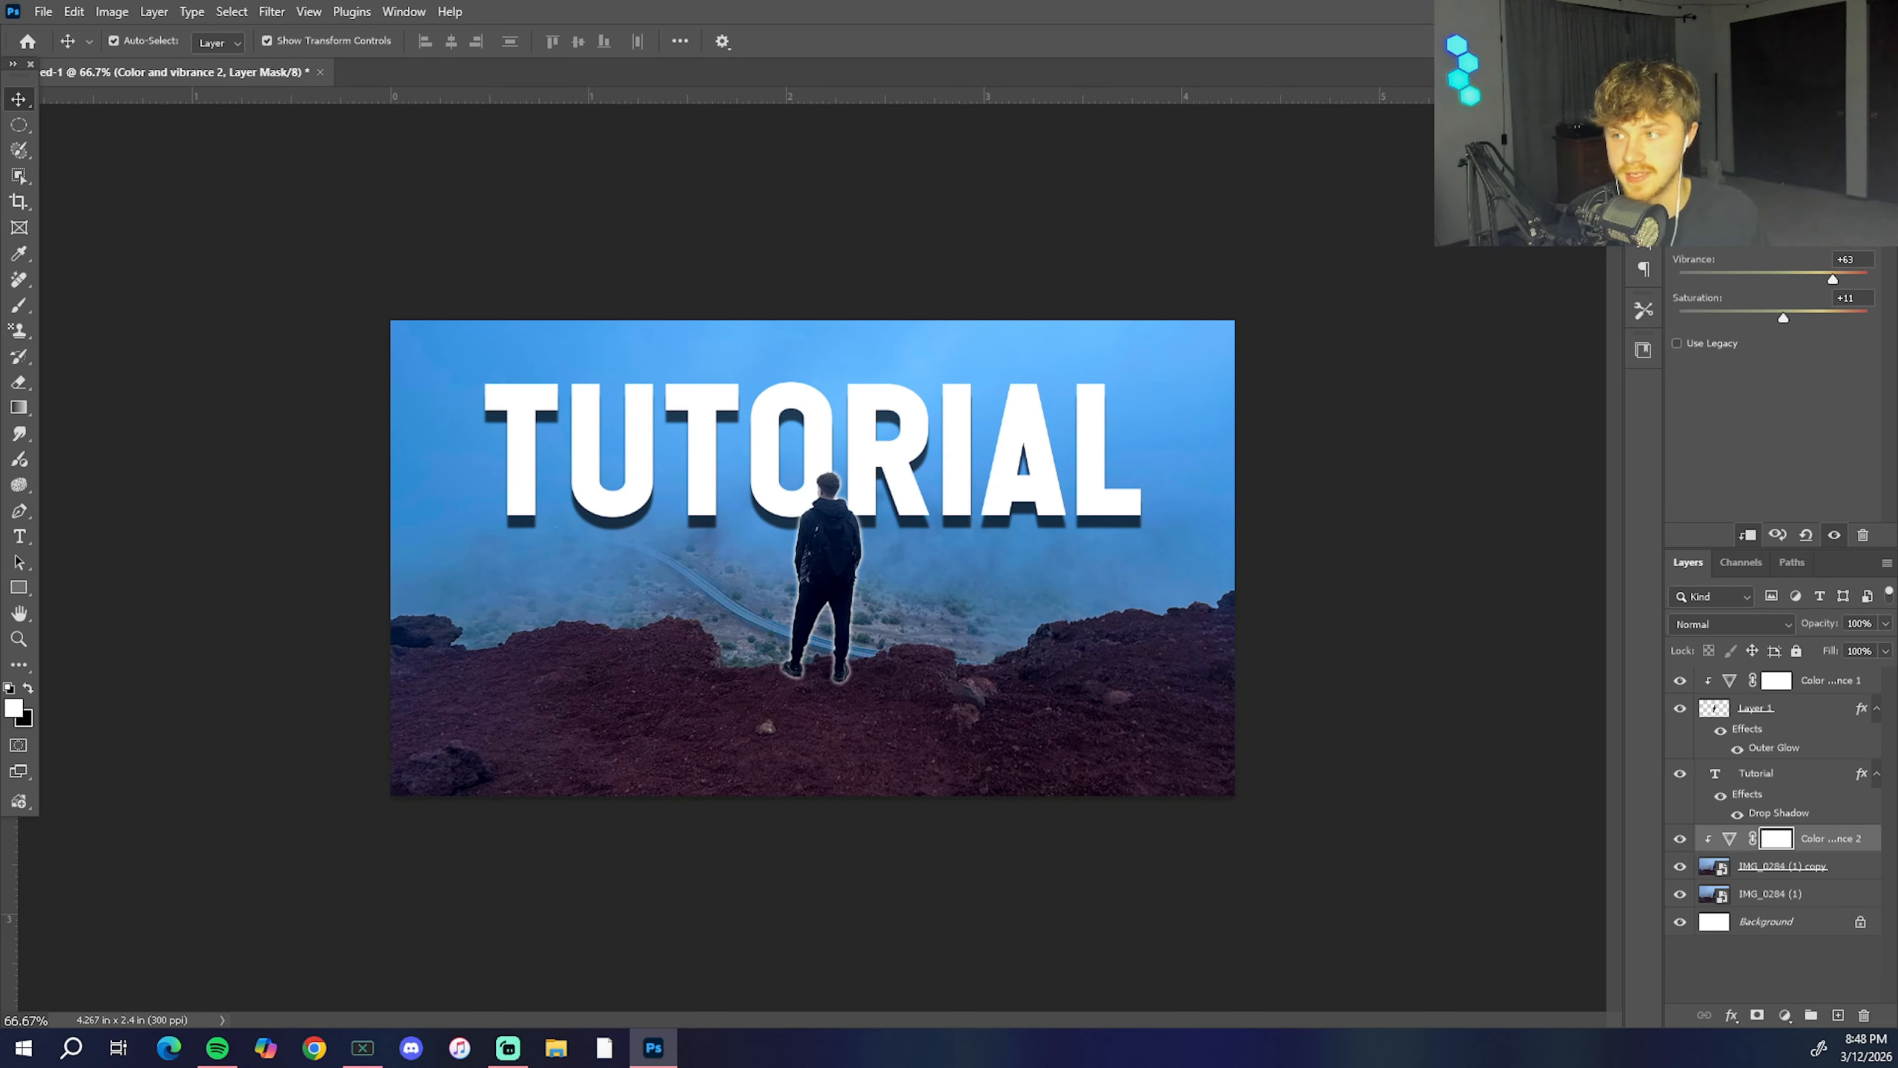
pyautogui.moveTo(1738, 201)
pyautogui.mouseDown()
pyautogui.moveTo(1804, 202)
pyautogui.moveTo(1680, 201)
pyautogui.moveTo(1767, 202)
pyautogui.moveTo(1715, 202)
pyautogui.moveTo(1738, 202)
pyautogui.mouseUp()
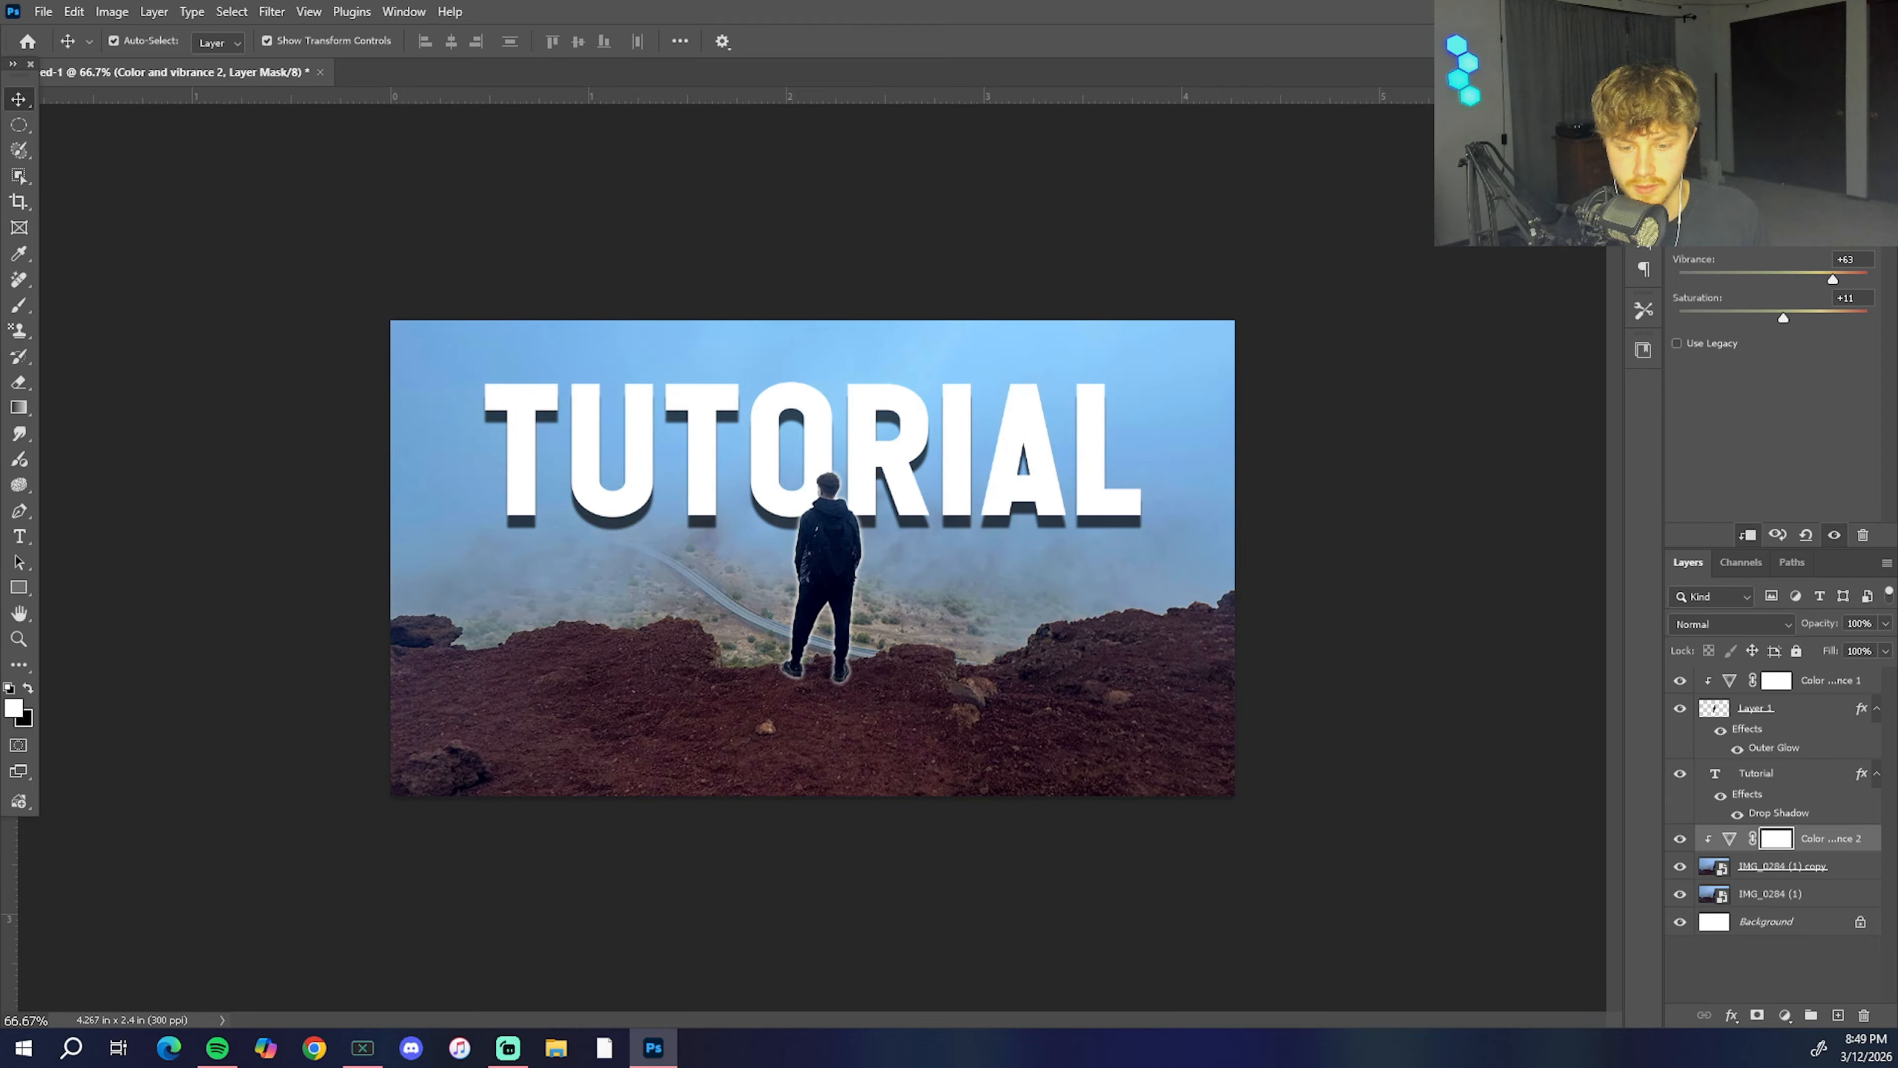
pyautogui.click(1376, 392)
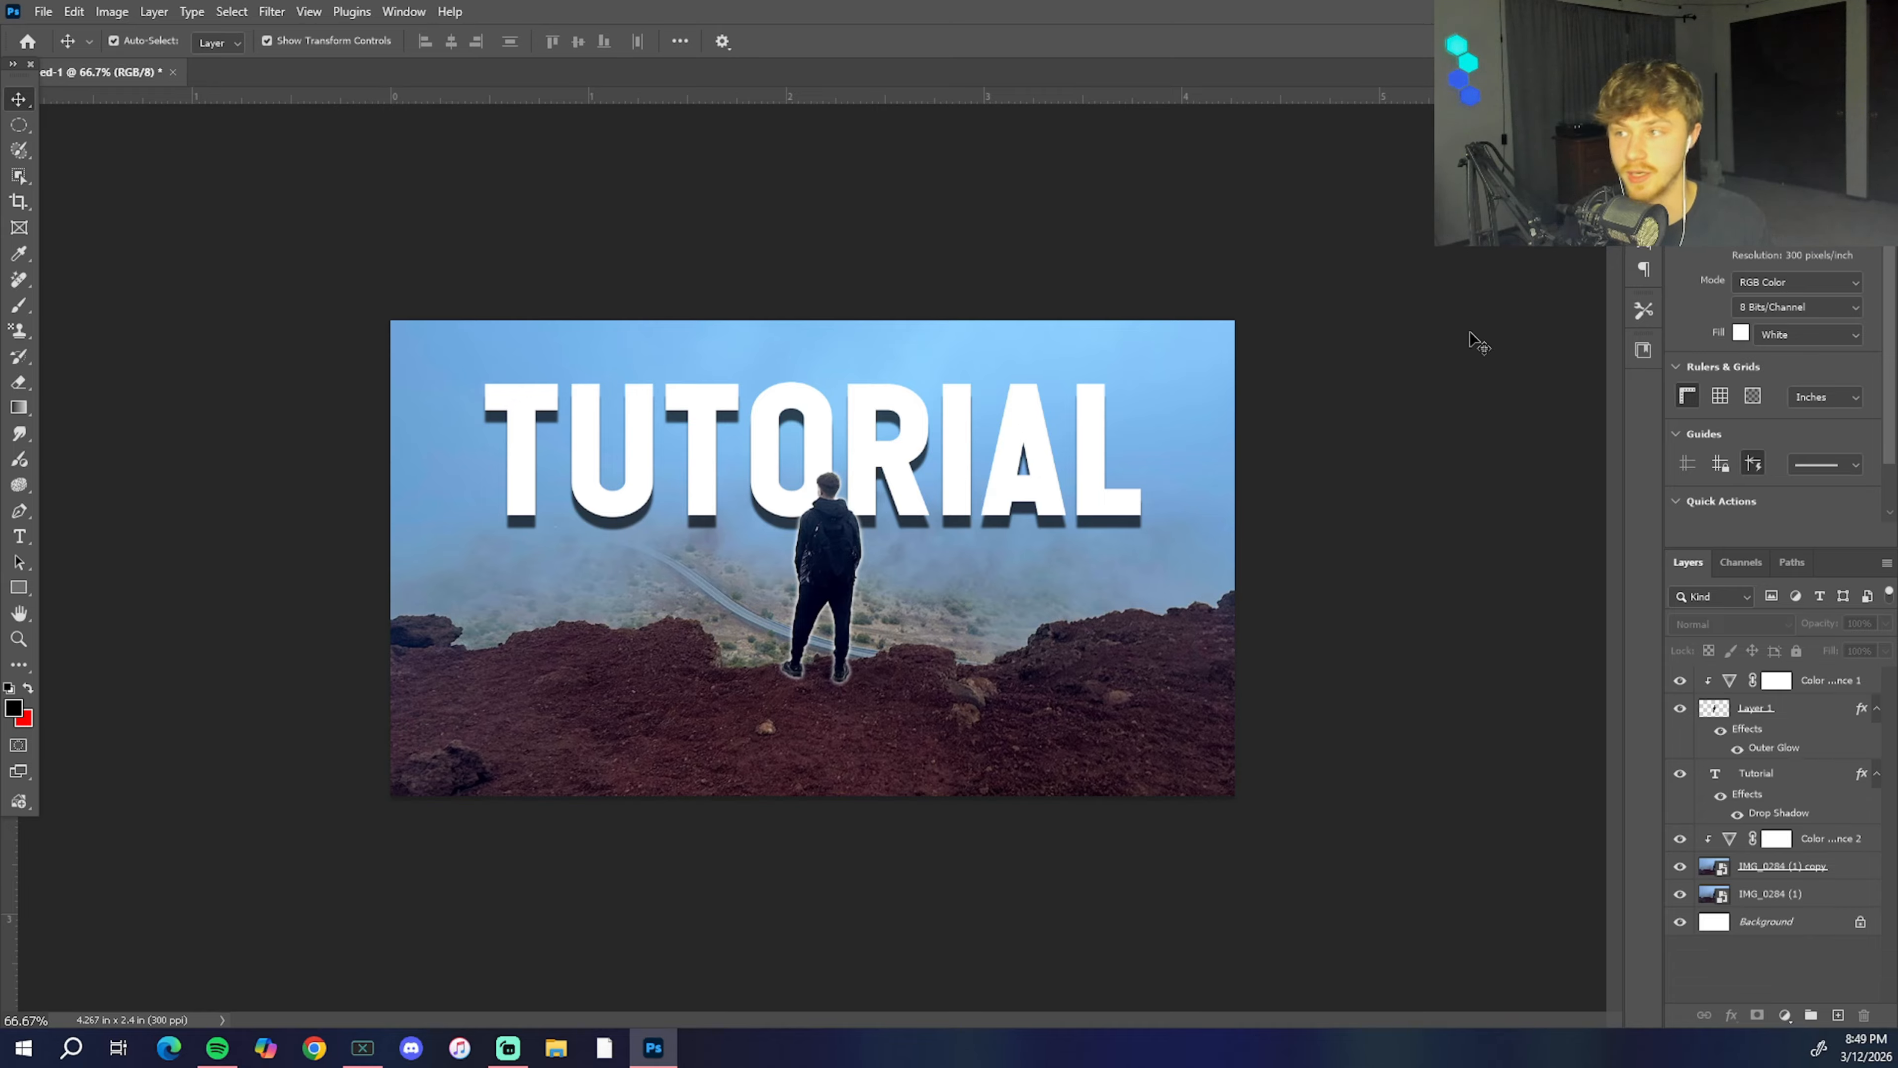
pyautogui.click(1786, 1015)
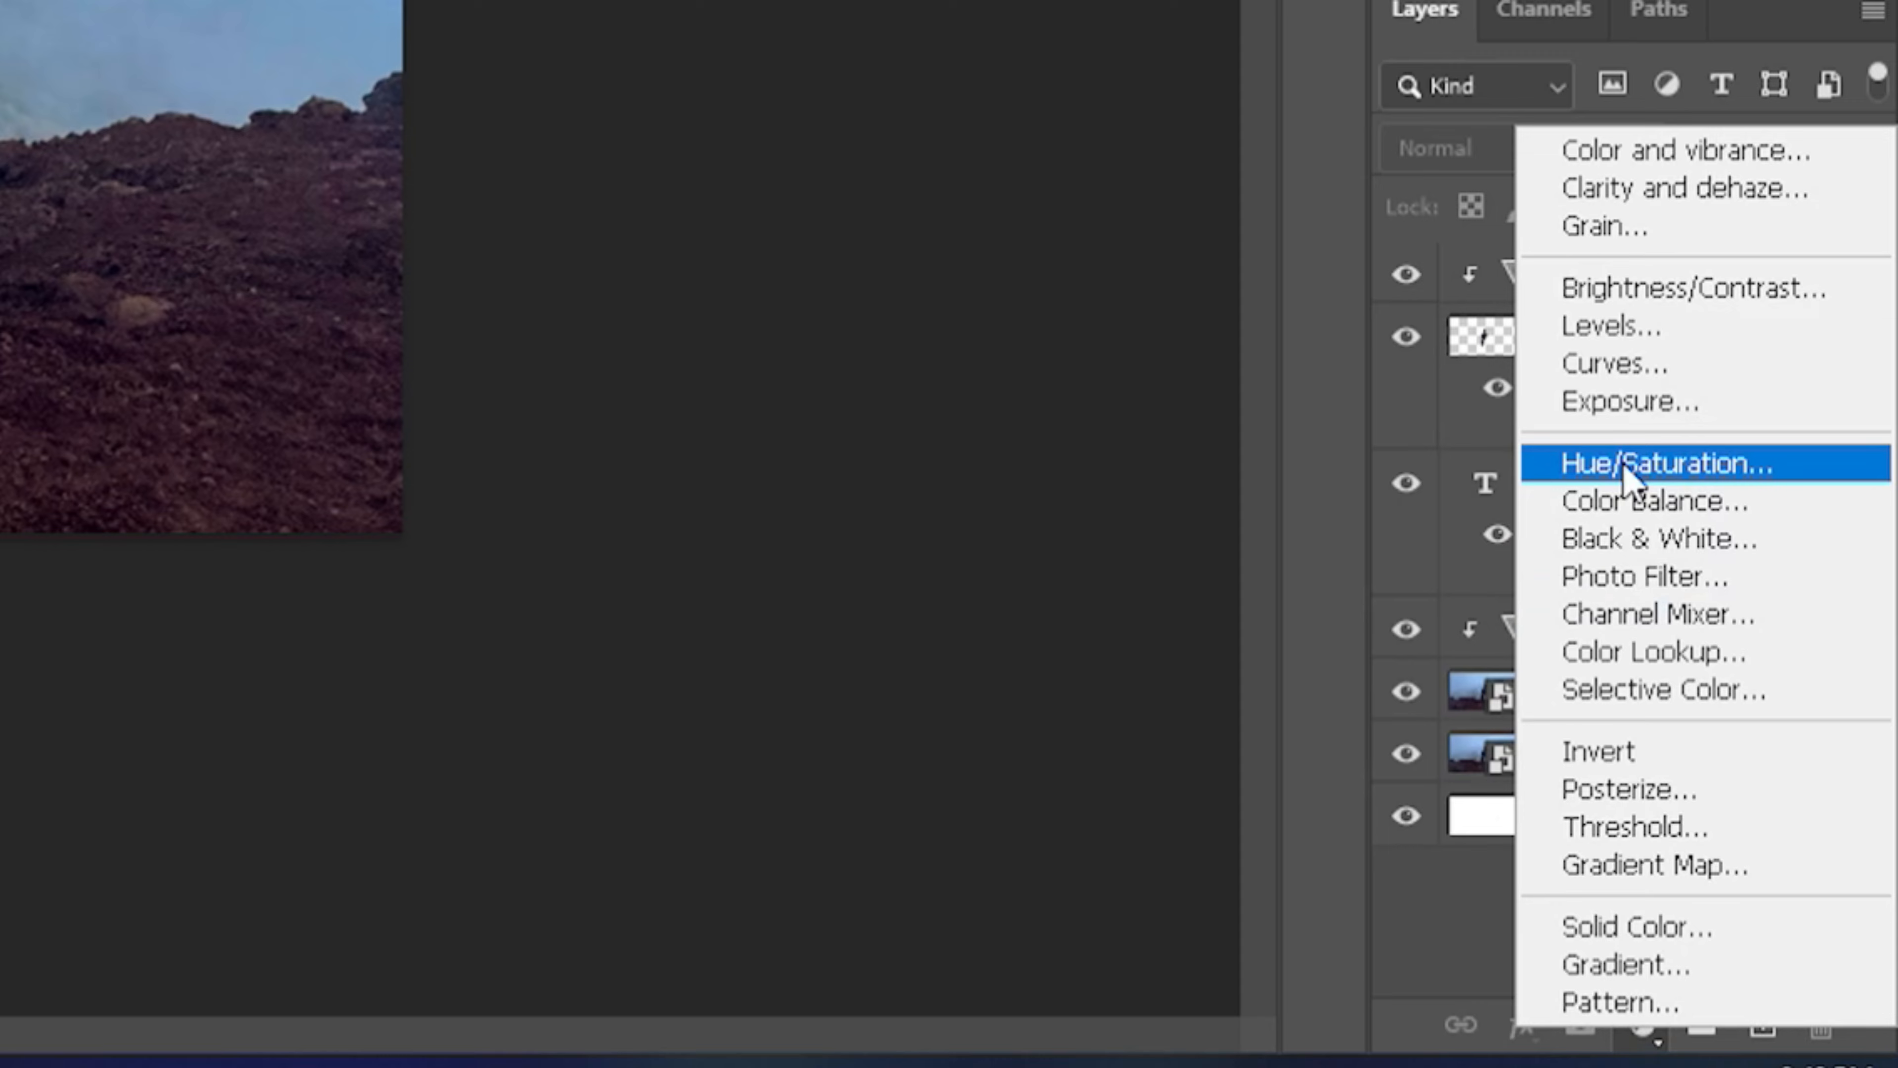
pyautogui.click(1507, 900)
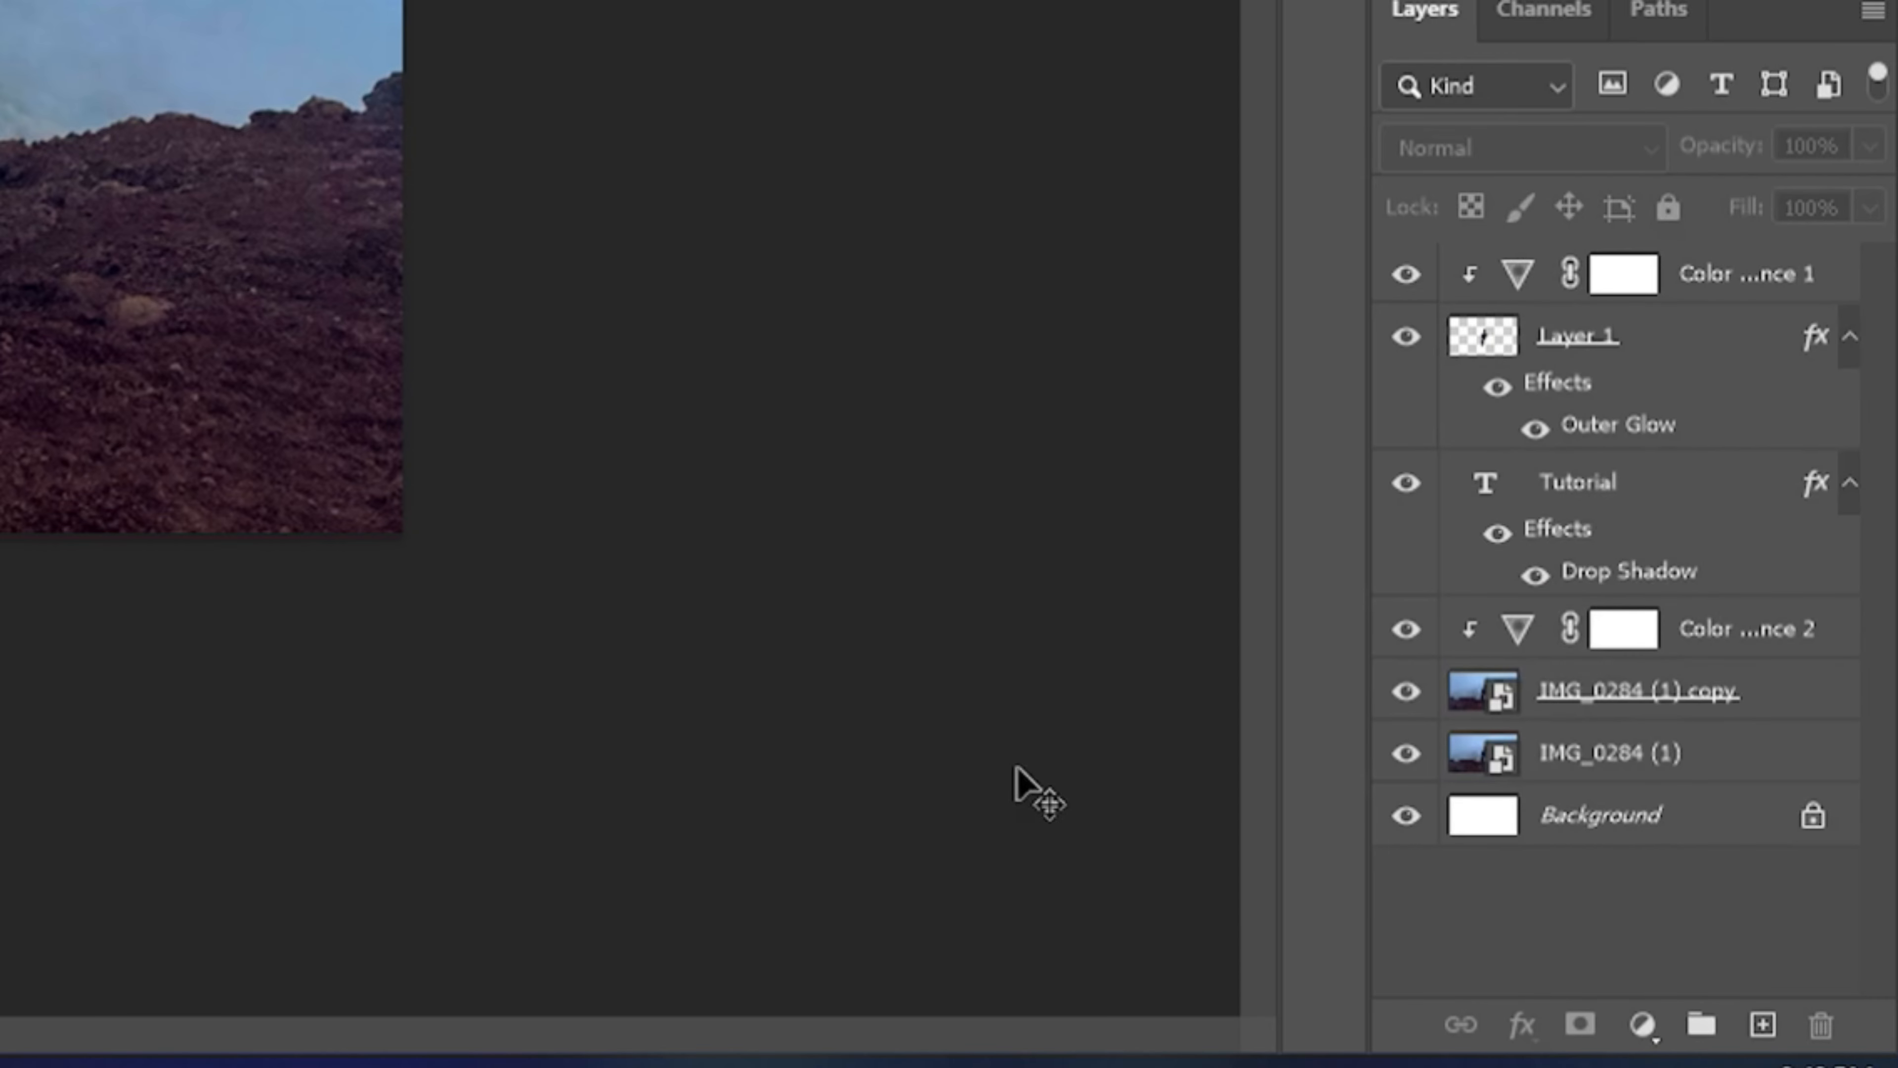
# Step: Add a Hue/Saturation adjustment layer at the top of the stack and try colorizing the whole image with a shifted hue
pyautogui.click(1638, 1024)
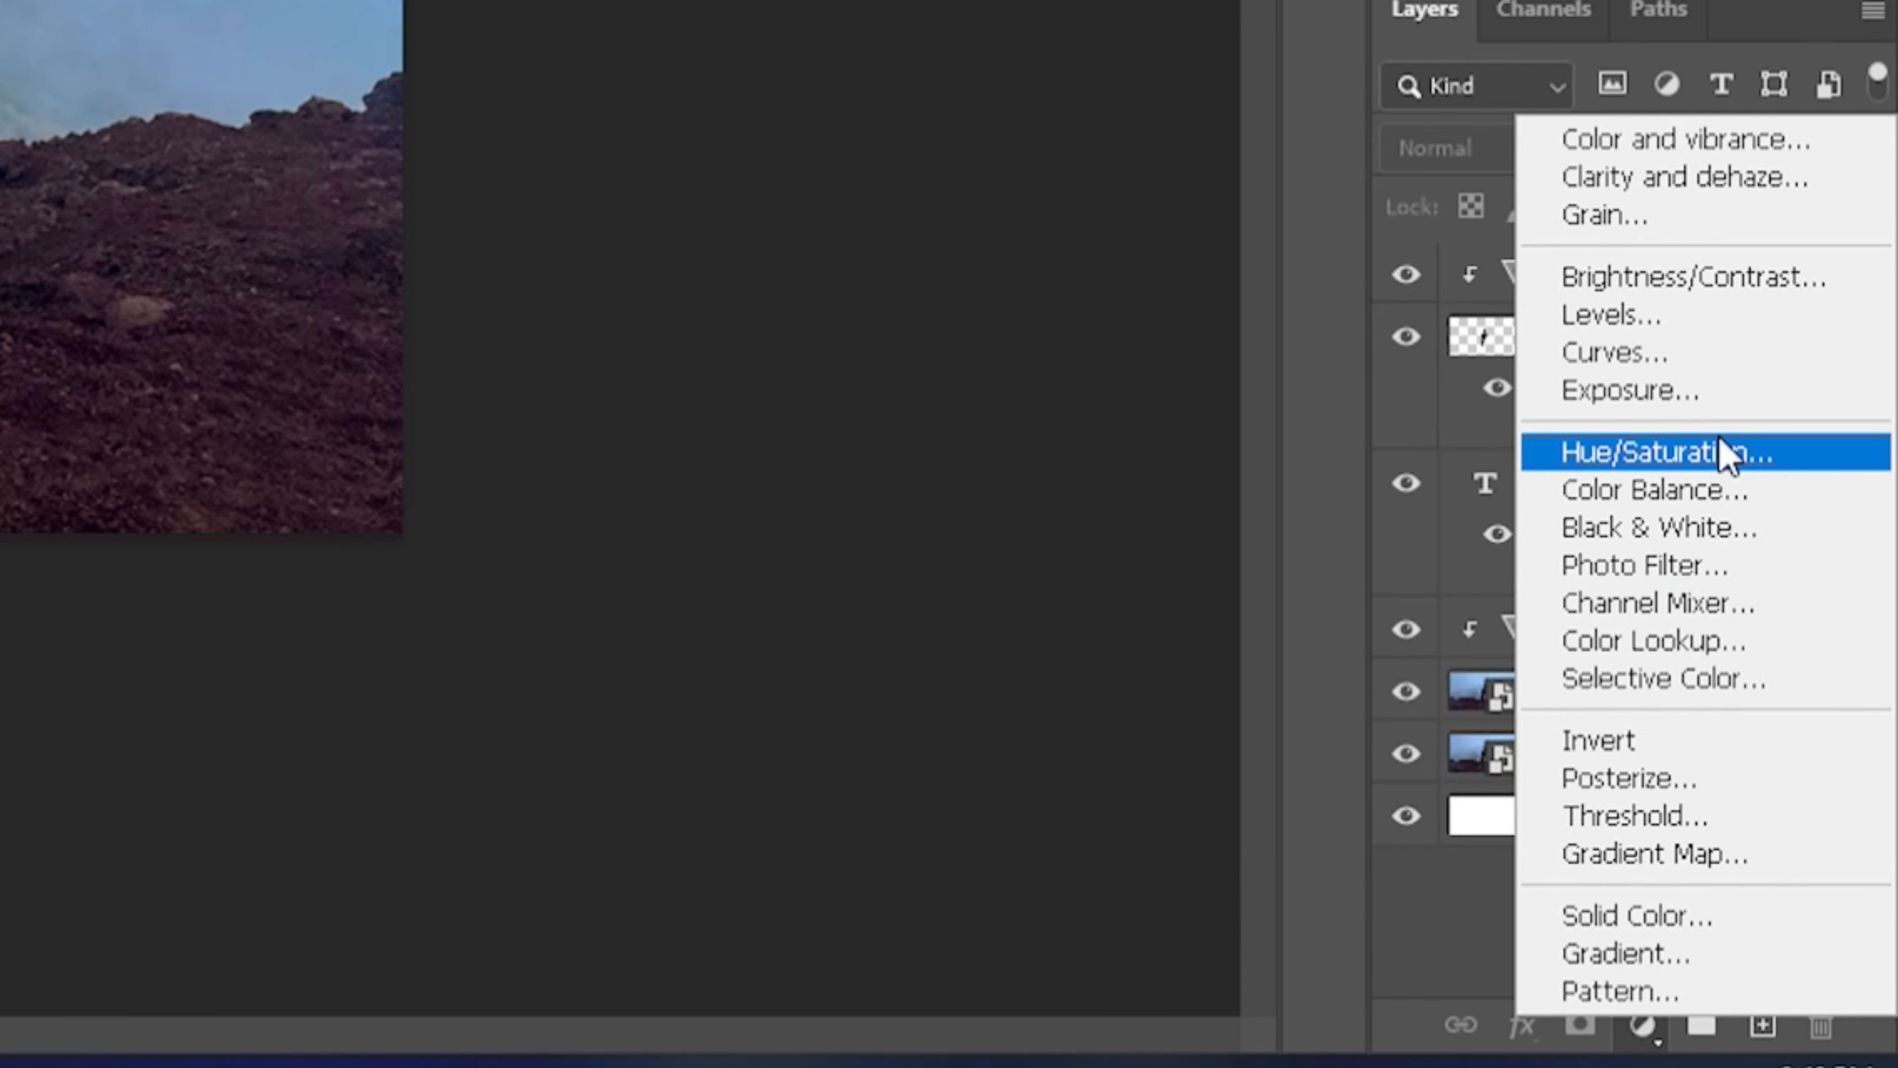
pyautogui.click(1719, 452)
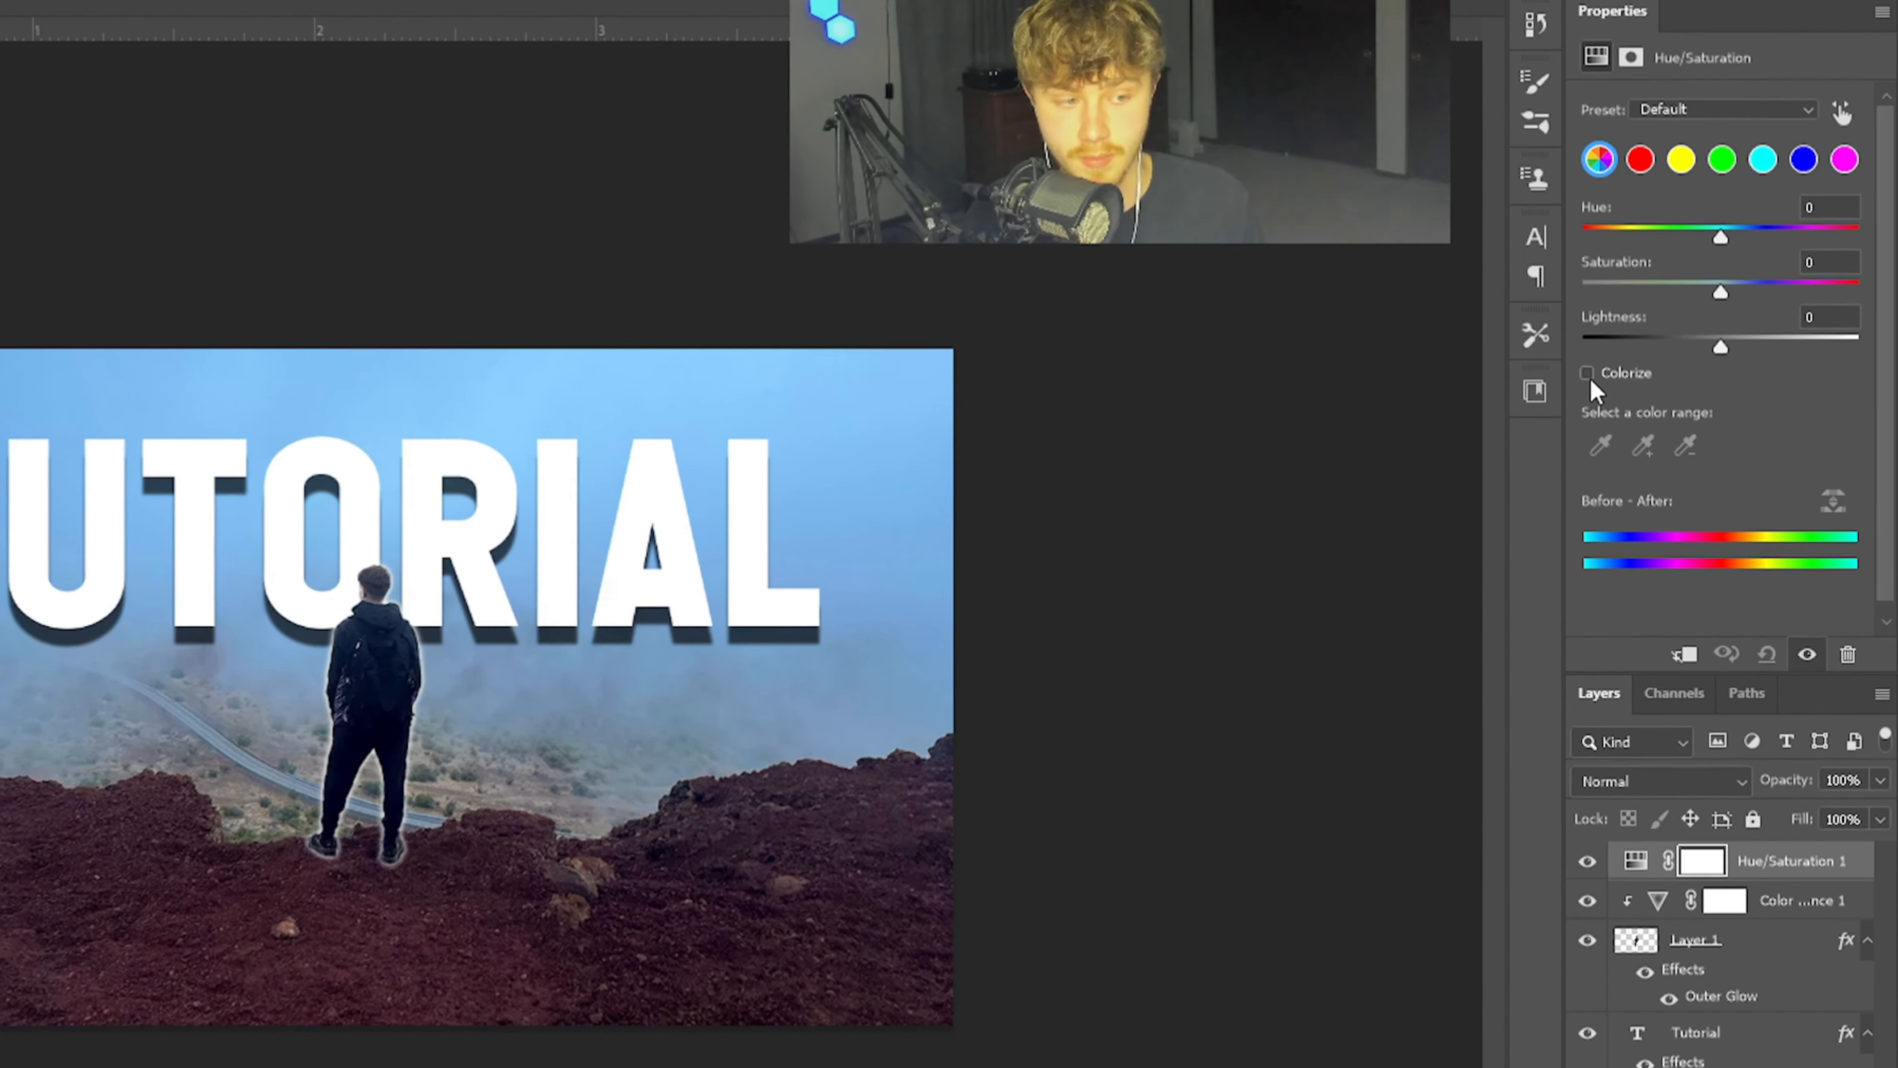
pyautogui.click(1588, 375)
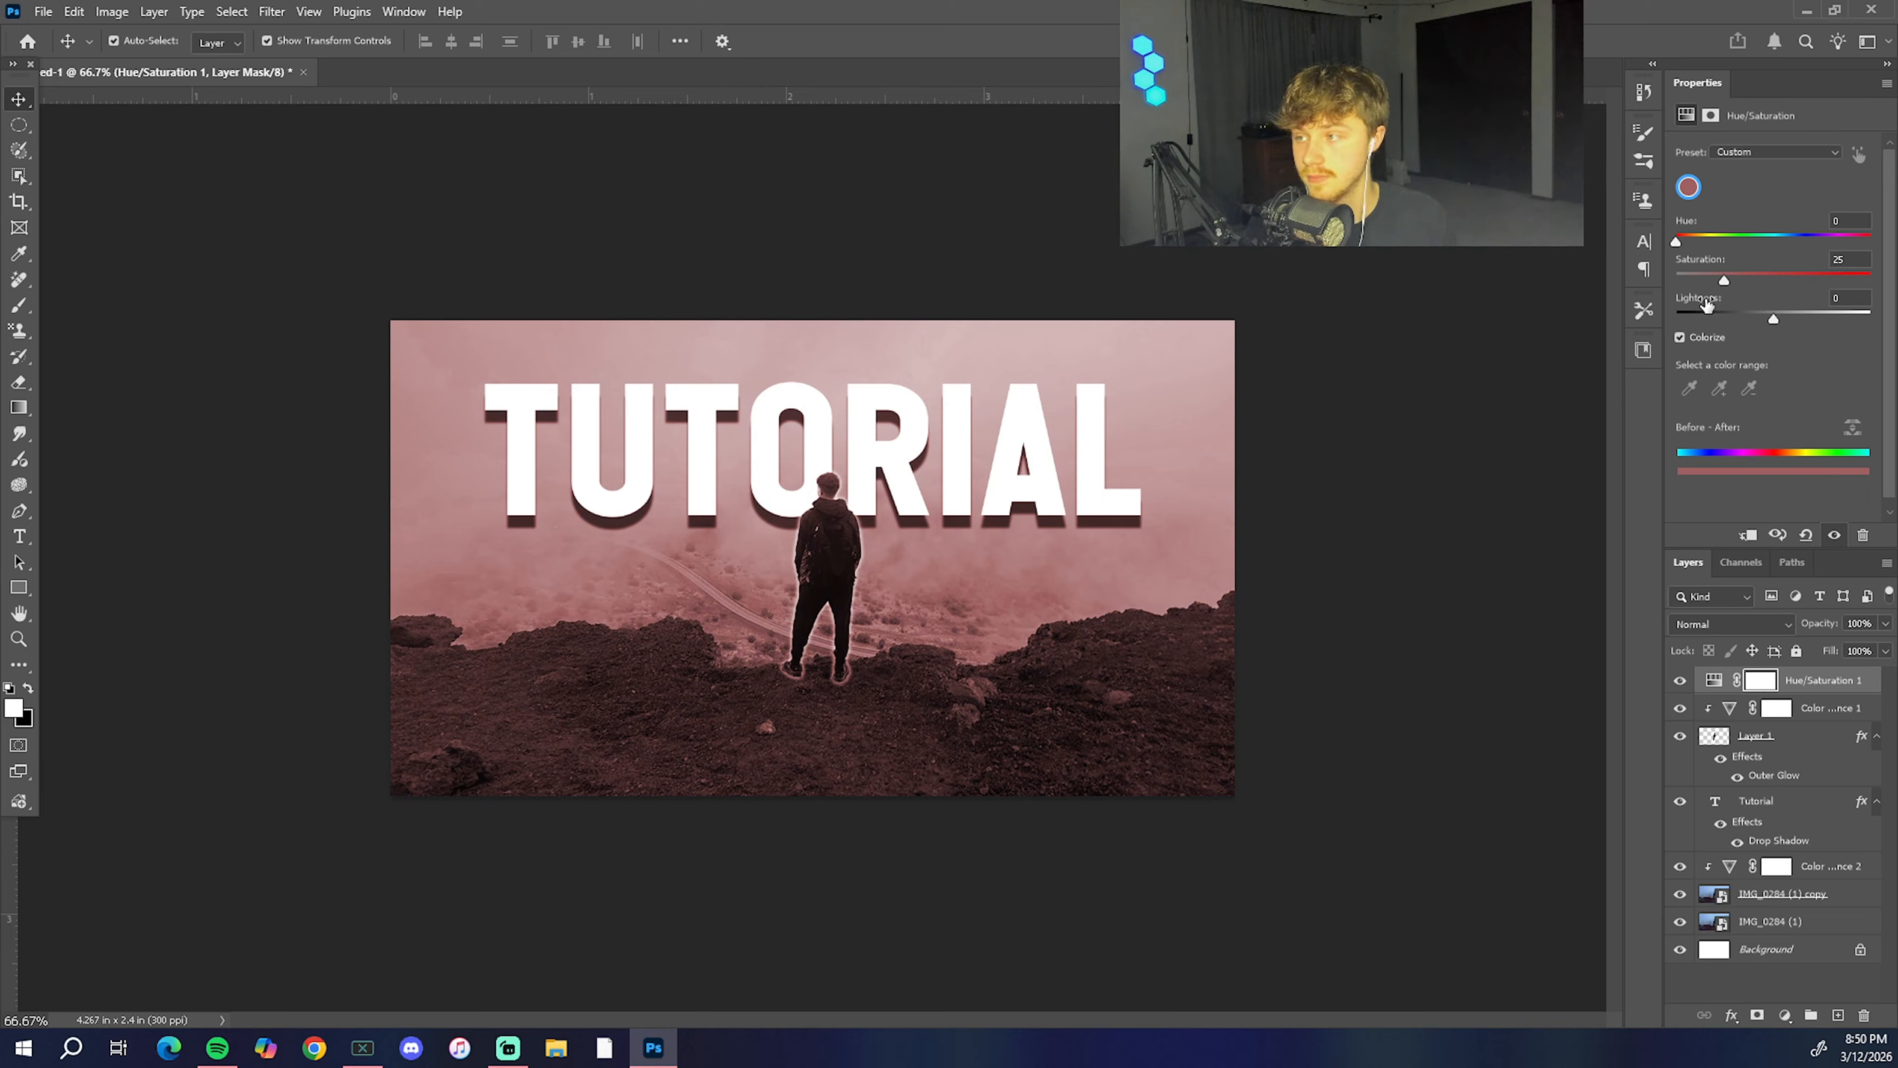
pyautogui.moveTo(1679, 243); pyautogui.dragTo(1844, 247)
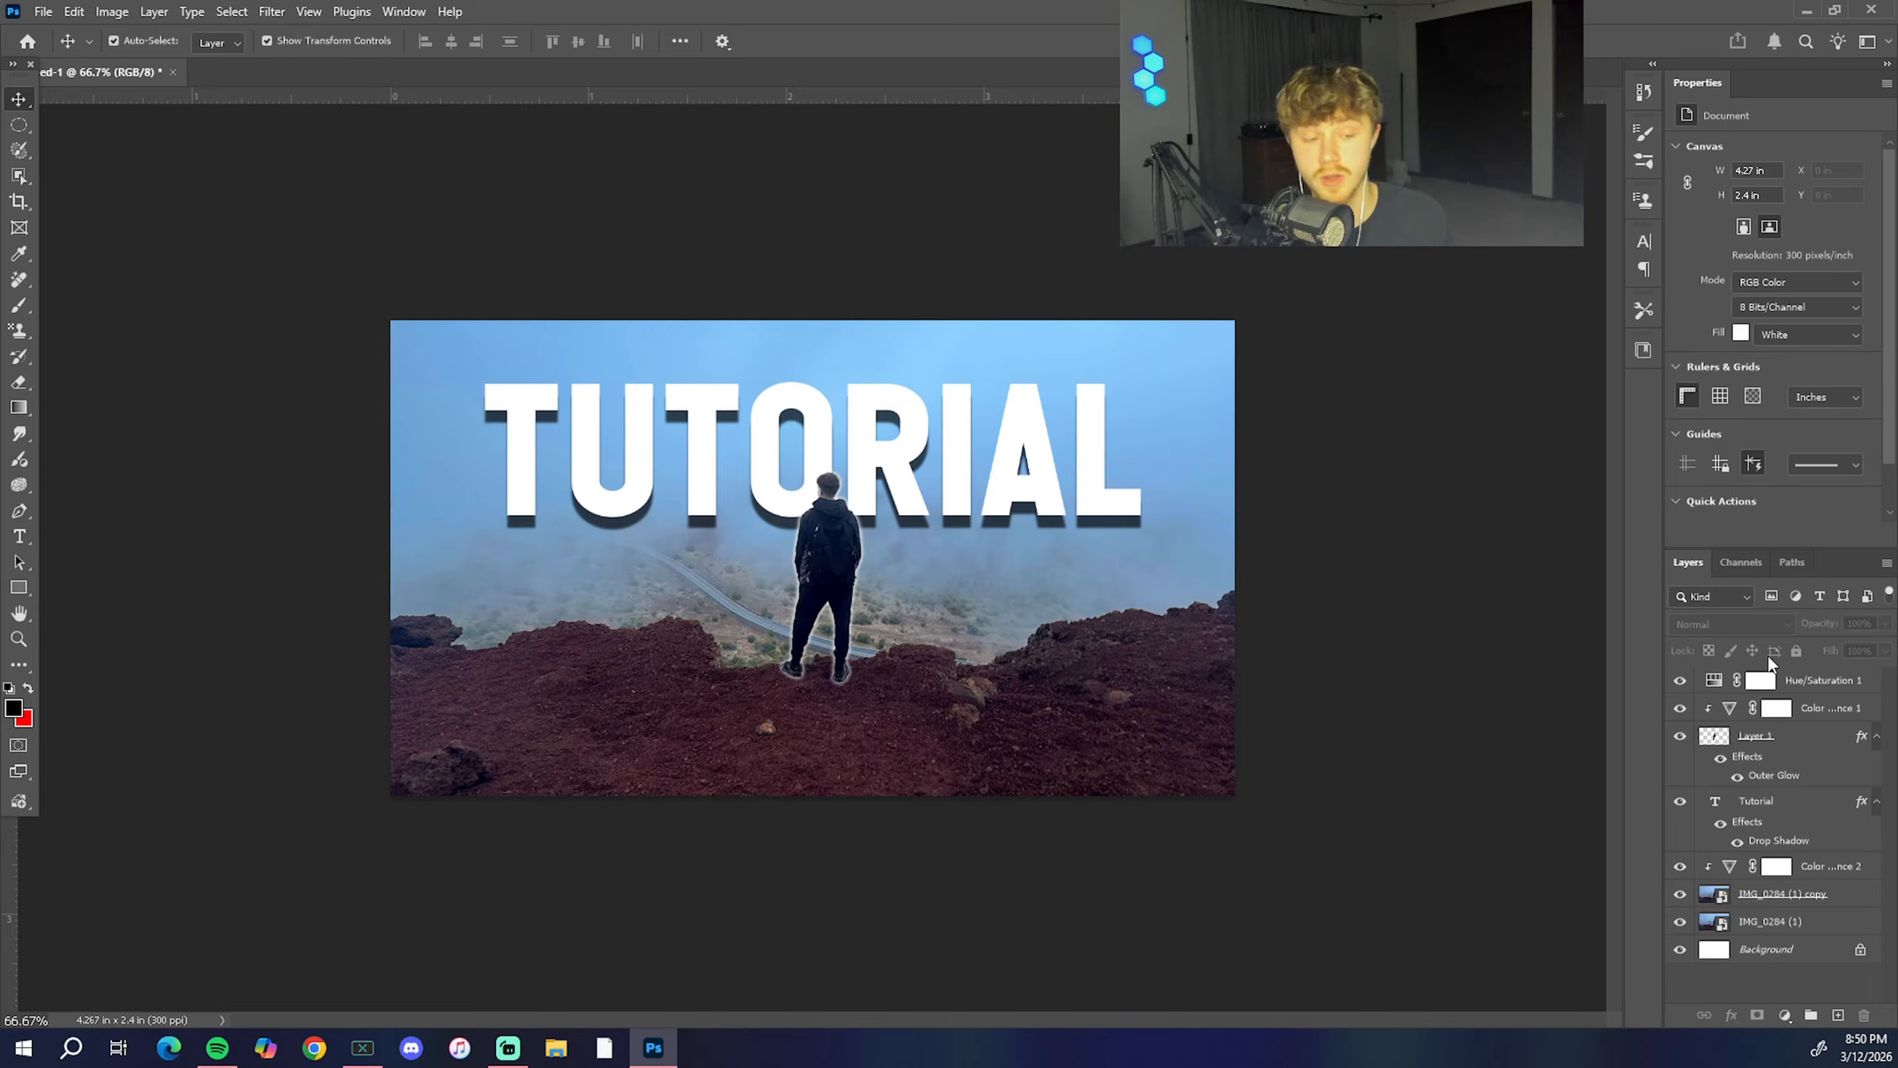
# Step: Clip the Hue/Saturation adjustment directly above IMG_0284 (1) copy and try colorizing only the background with different hues
pyautogui.click(1866, 680)
pyautogui.moveTo(1866, 680); pyautogui.dragTo(1831, 881)
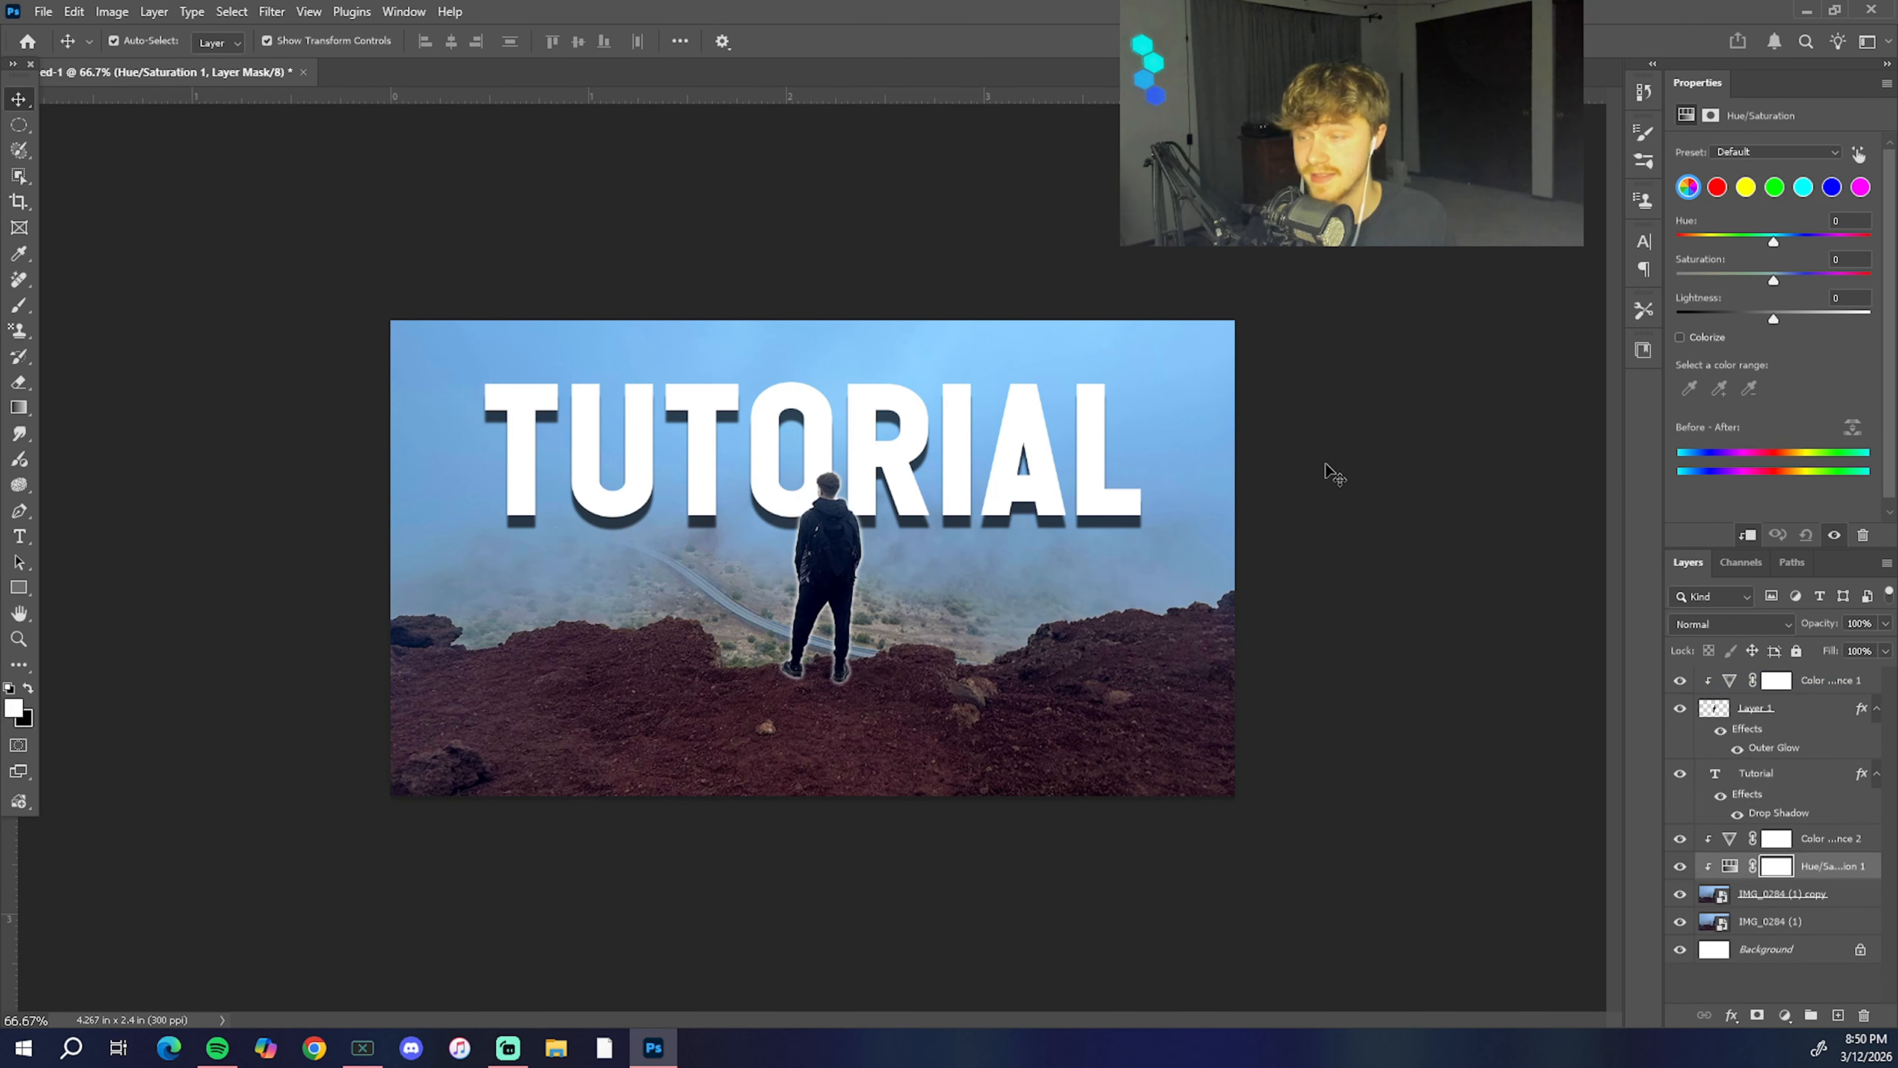
pyautogui.click(1679, 336)
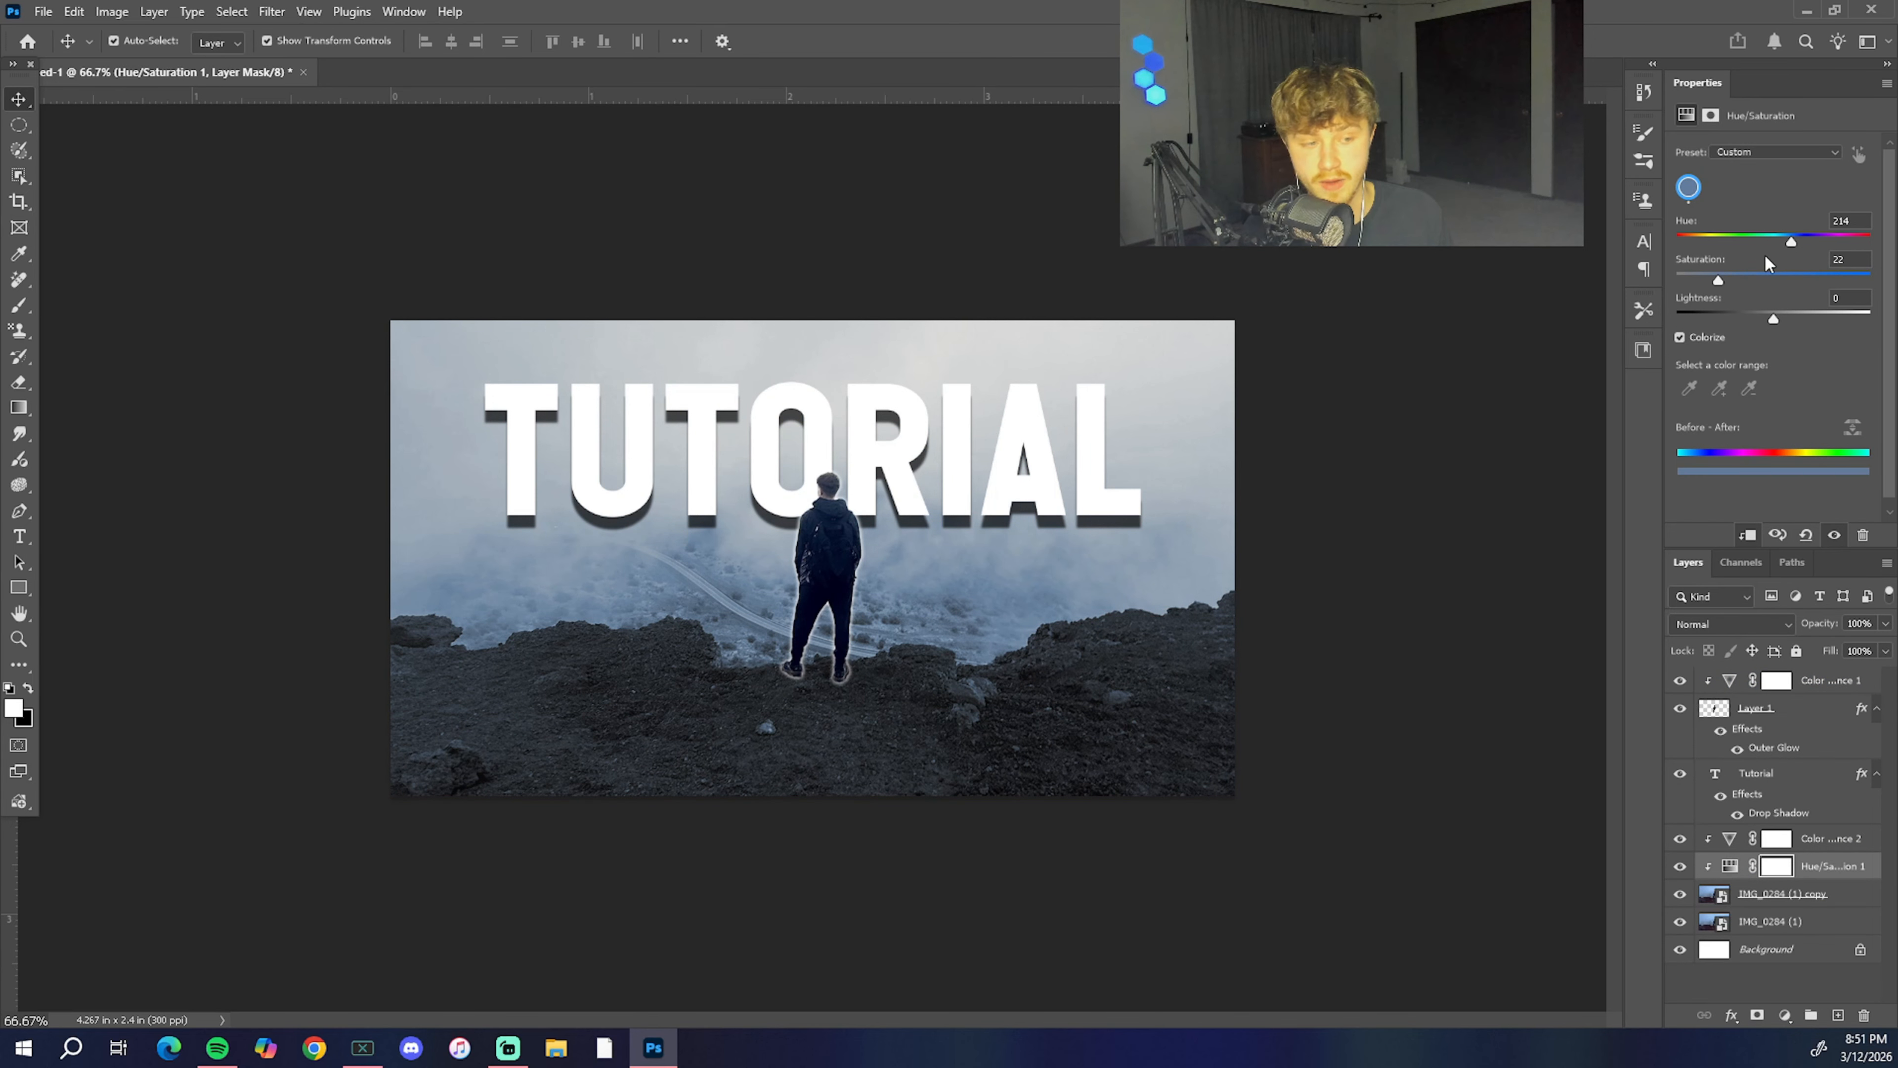
pyautogui.moveTo(1791, 242); pyautogui.dragTo(1870, 281)
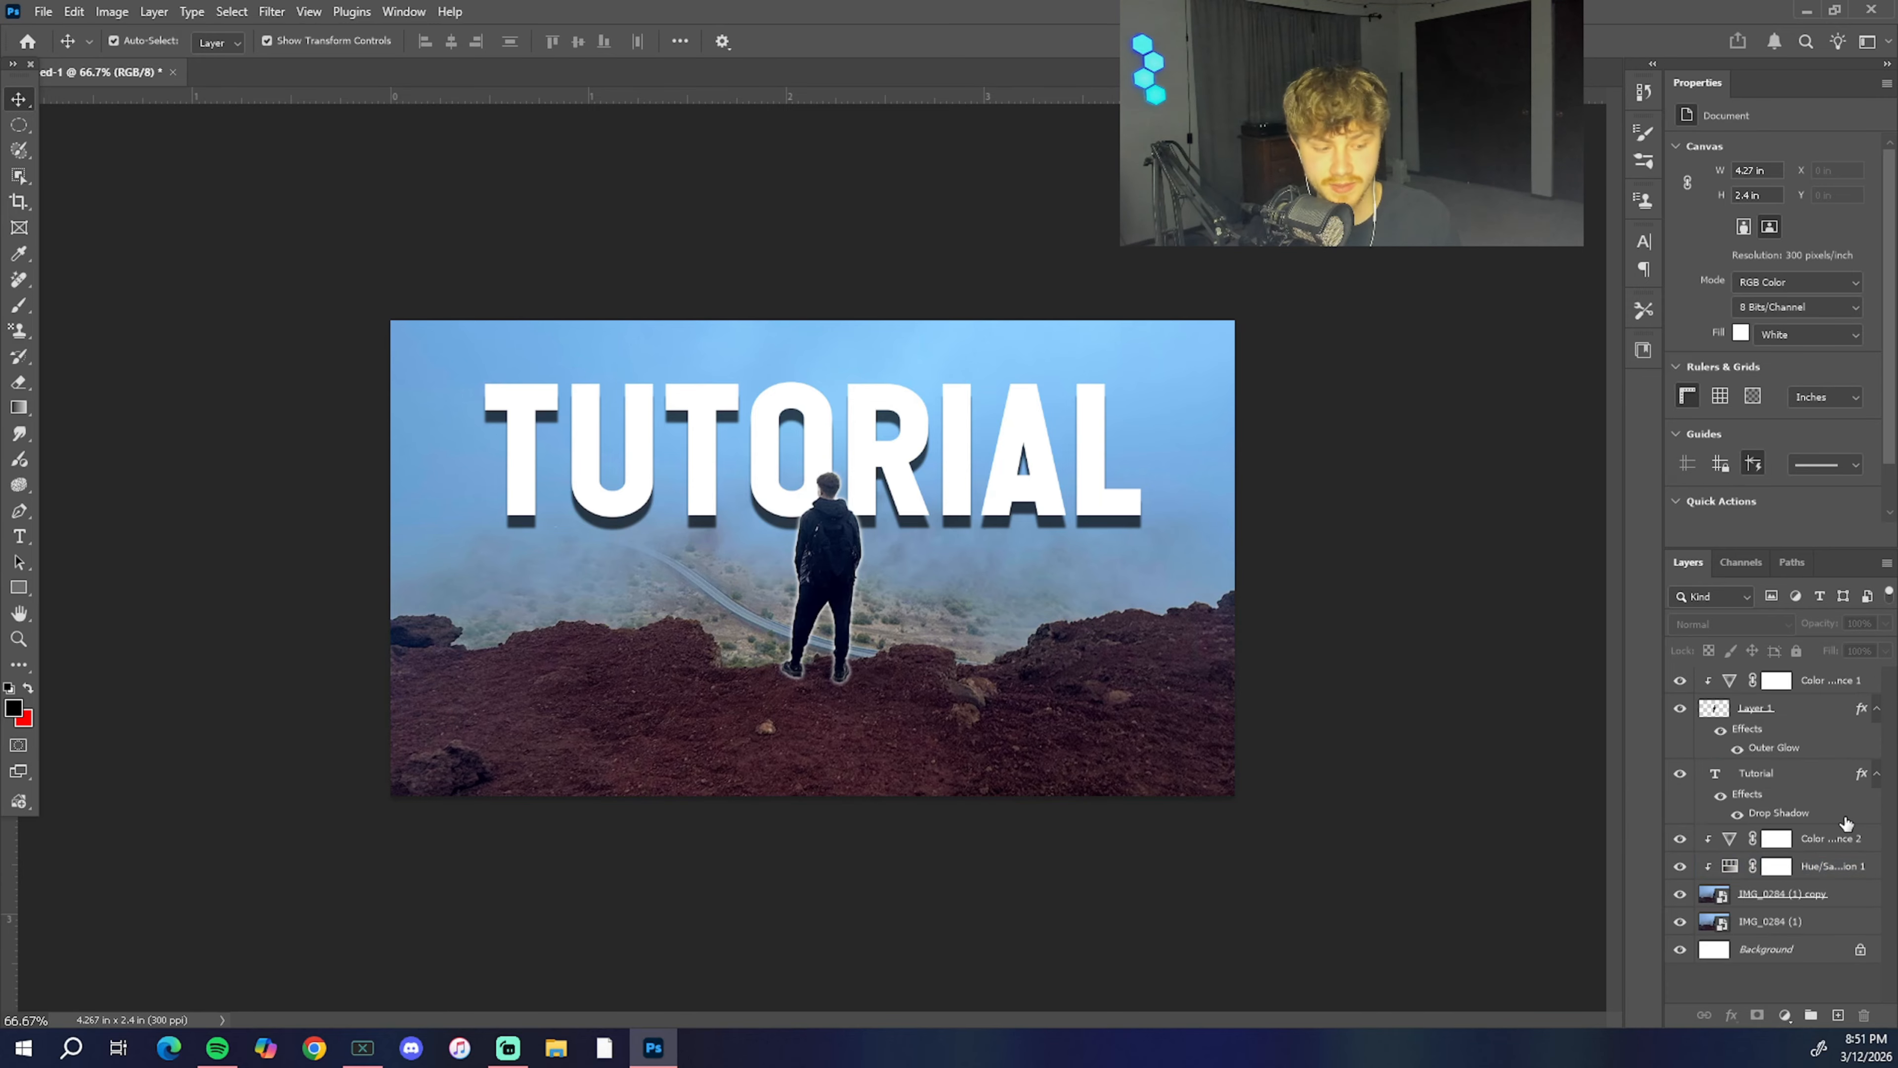
# Step: Delete the Hue/Saturation adjustment layer clipped to IMG_0284 (1) copy
pyautogui.click(1846, 823)
pyautogui.click(1822, 871)
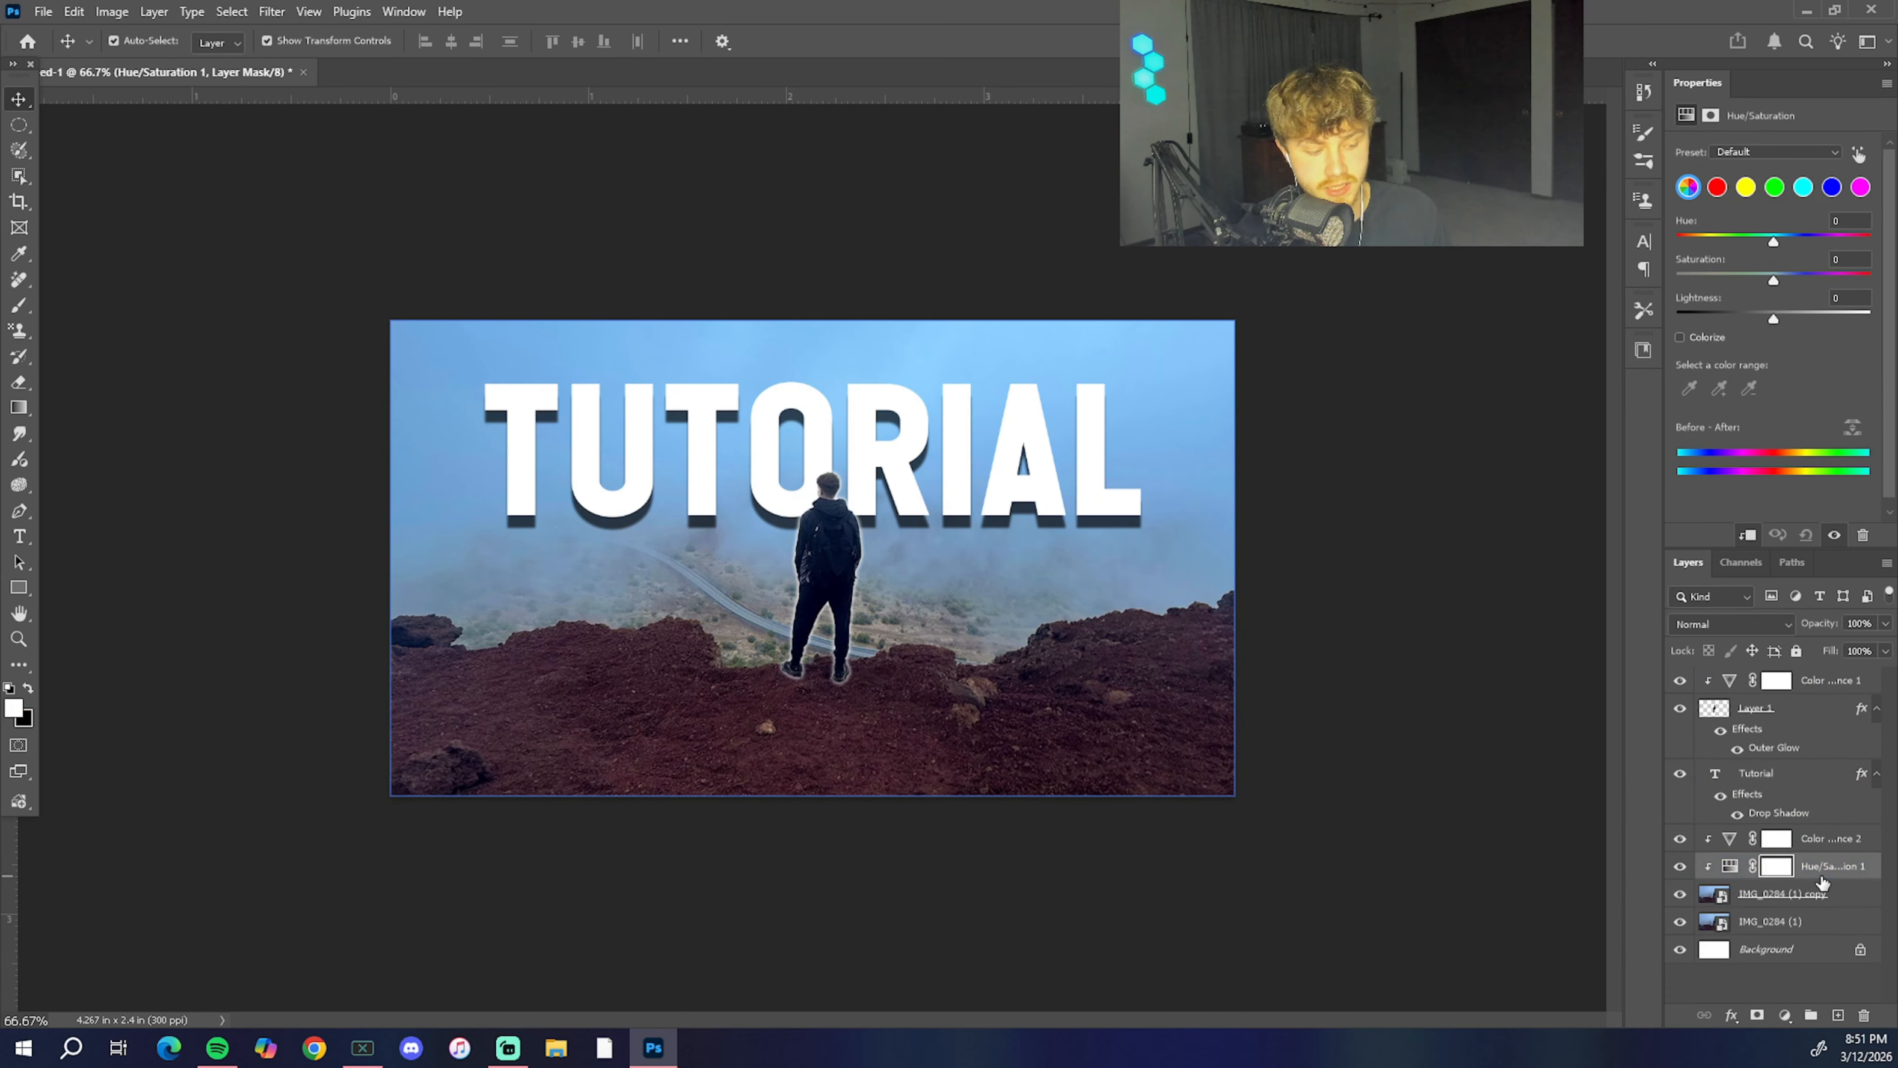
pyautogui.rightClick(1823, 870)
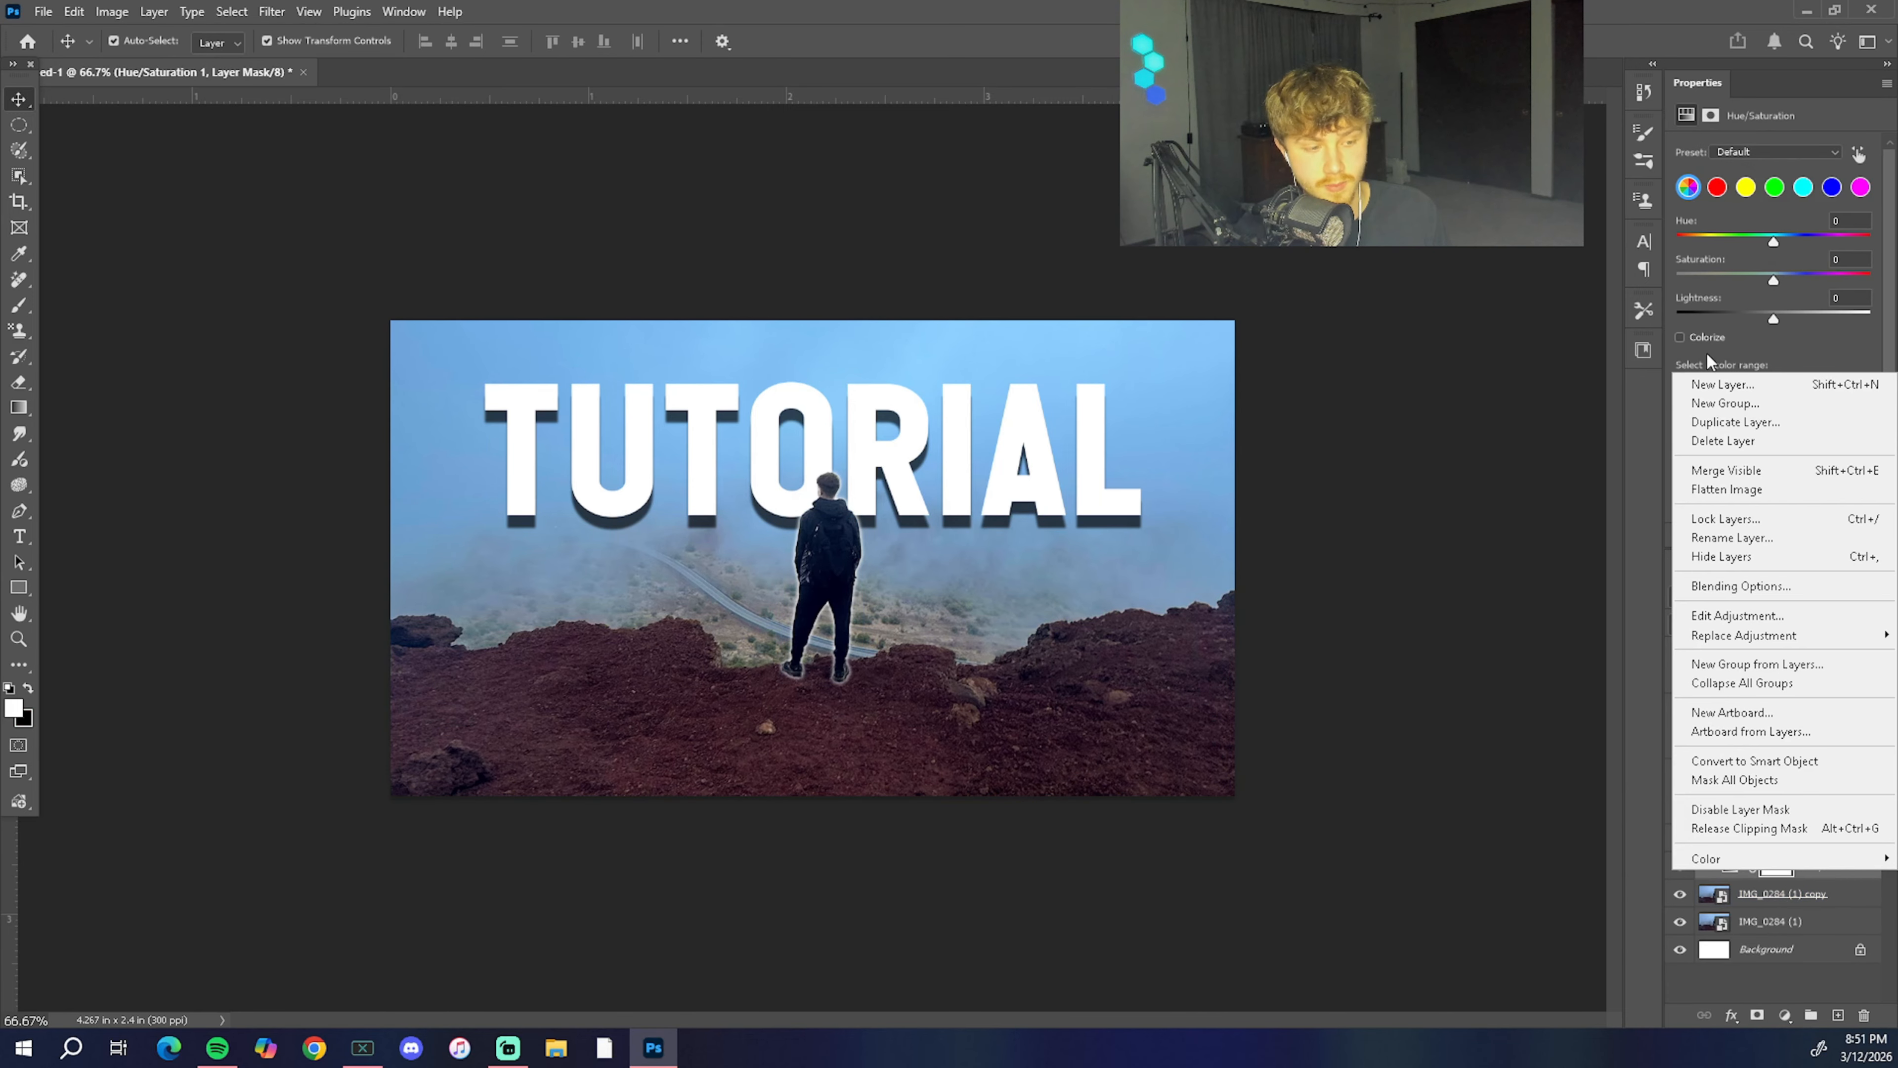
pyautogui.click(1716, 439)
pyautogui.click(858, 391)
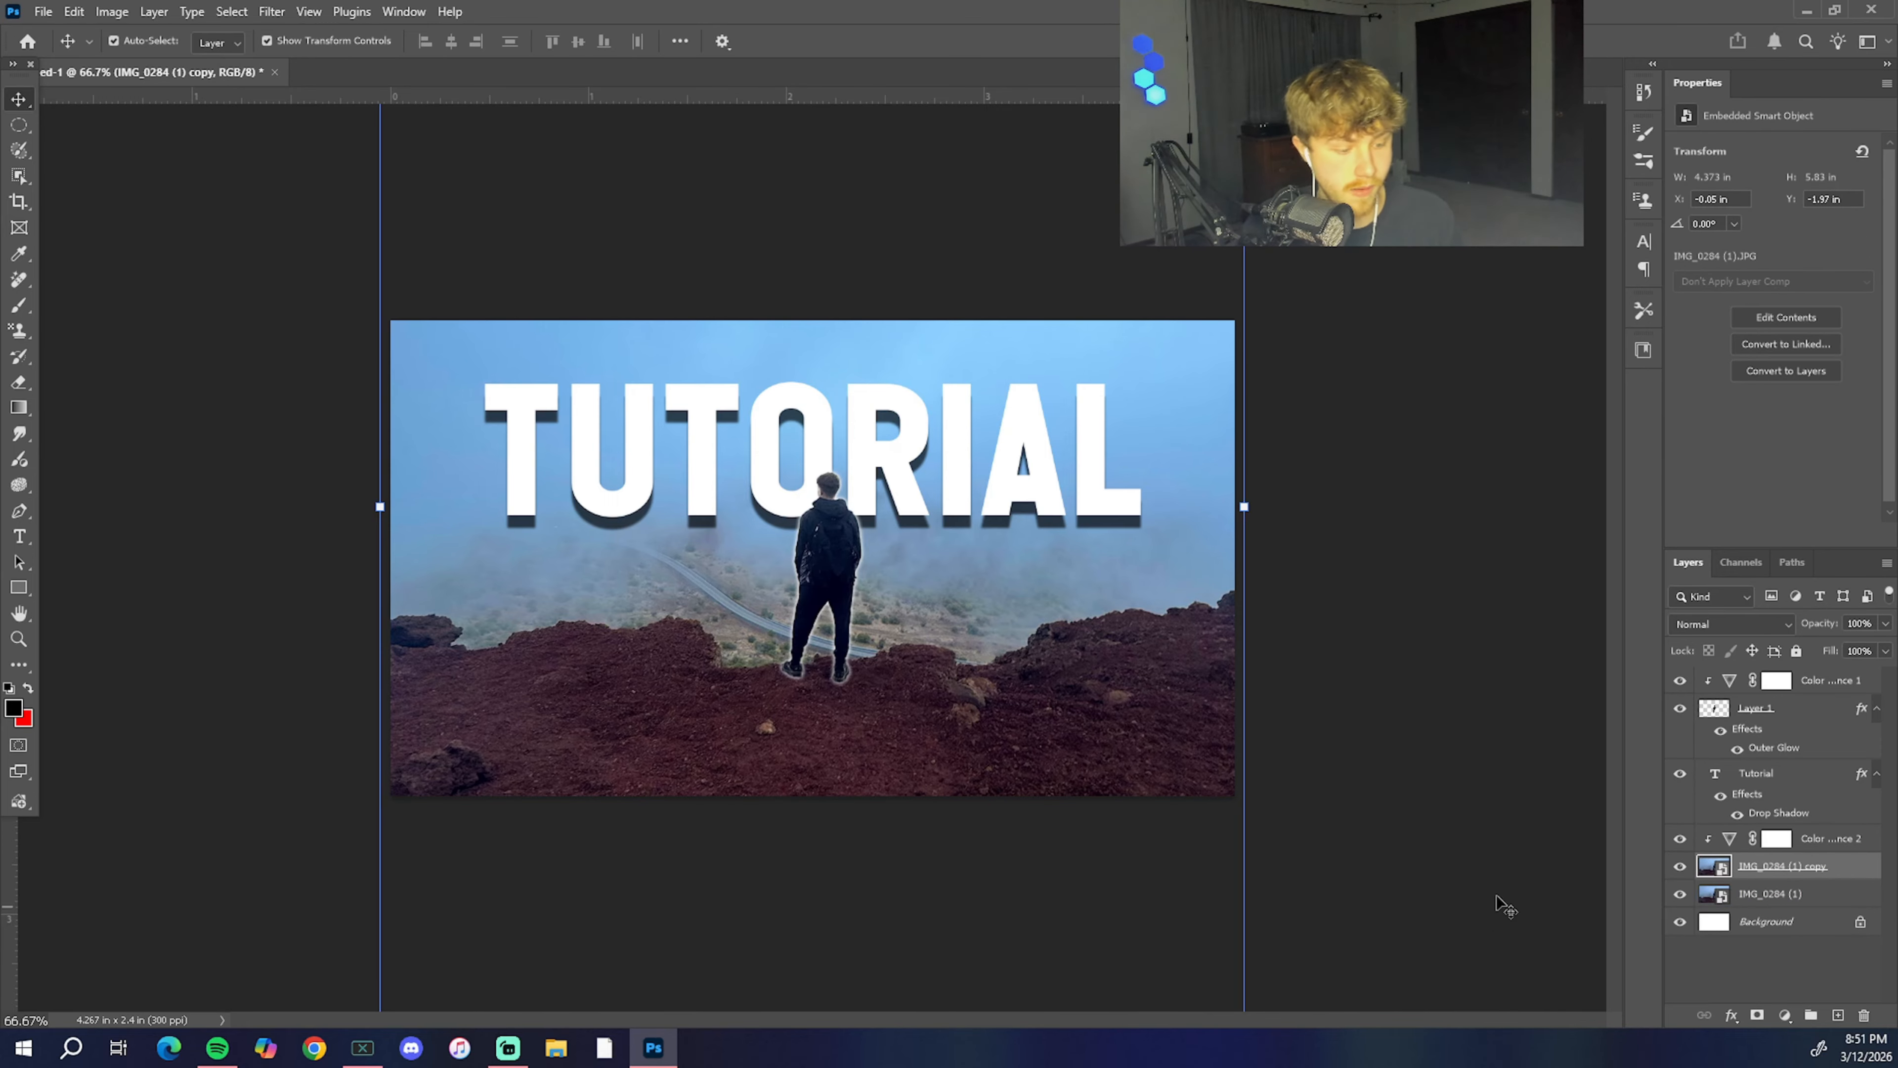
pyautogui.click(1504, 906)
# Step: Add a Brightness/Contrast adjustment layer above all layers and raise its brightness to 16
pyautogui.click(1788, 1014)
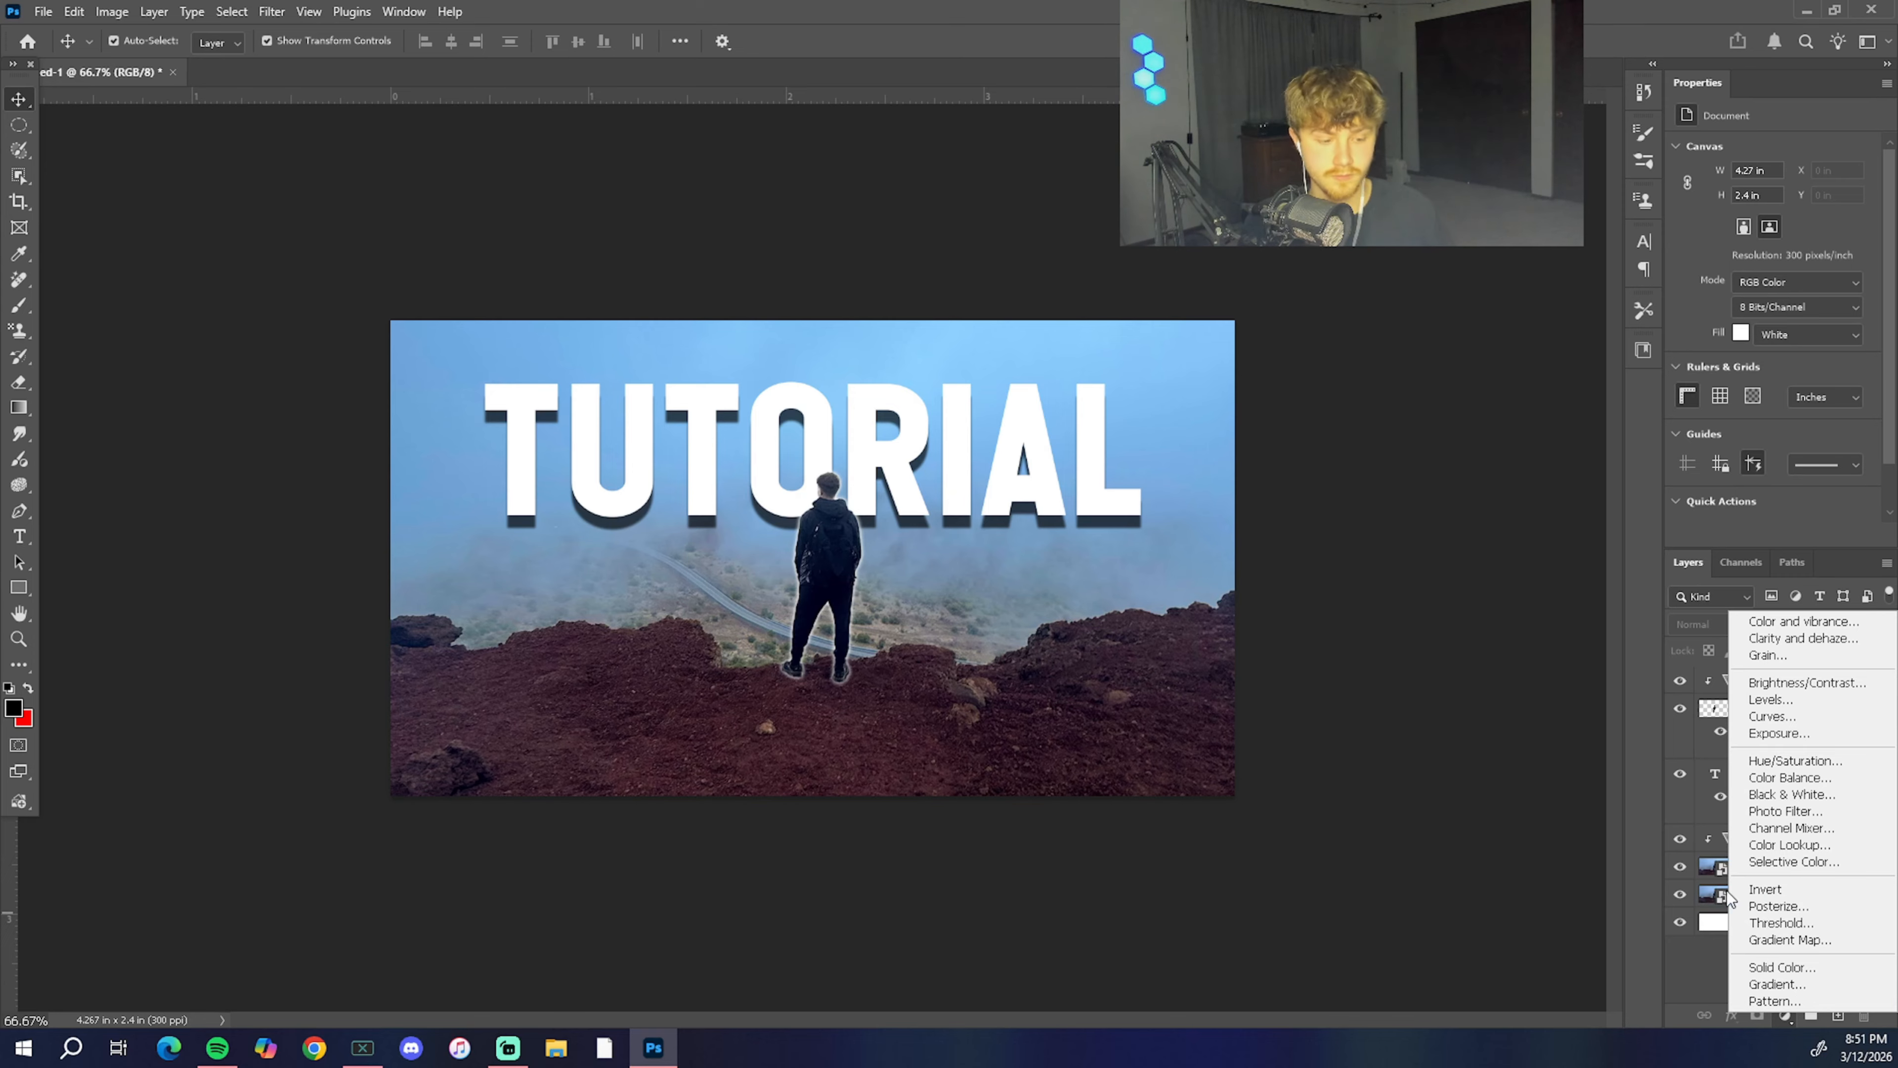
pyautogui.click(1459, 719)
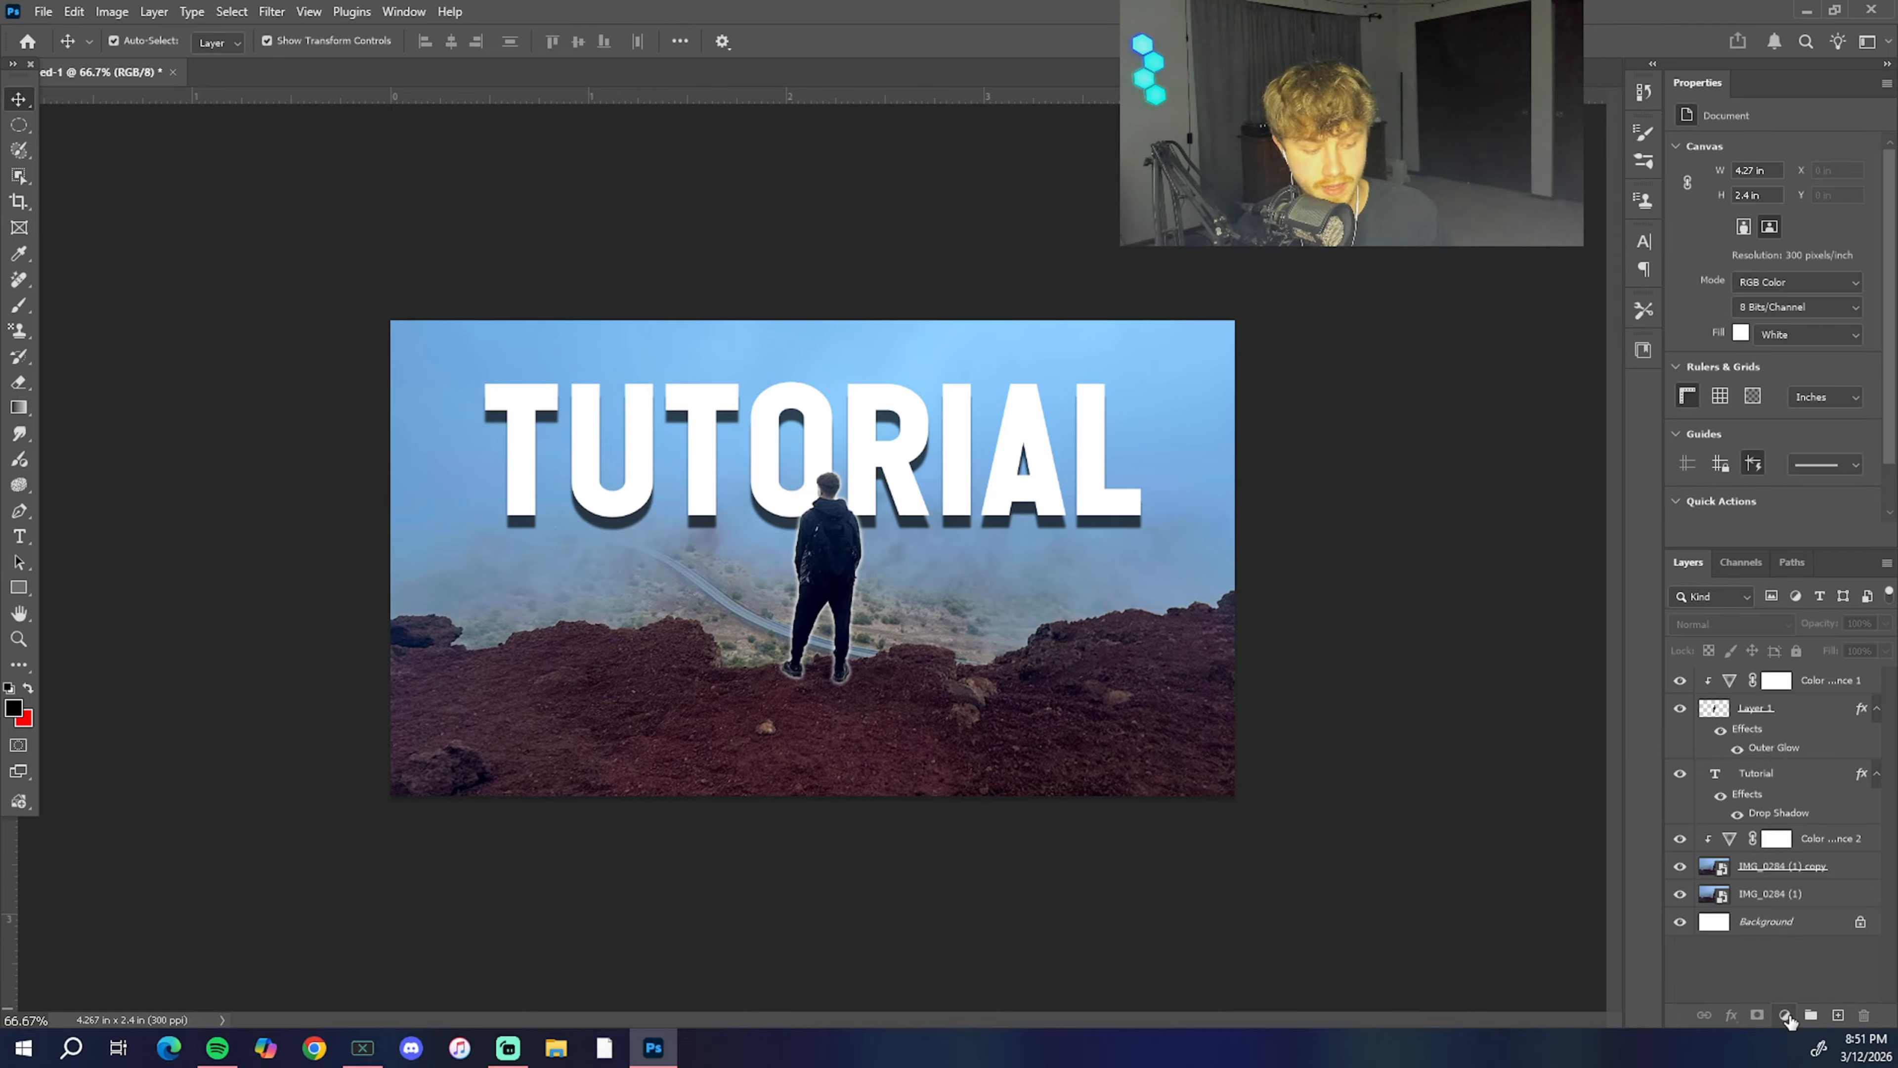
pyautogui.click(1784, 1014)
pyautogui.click(1816, 686)
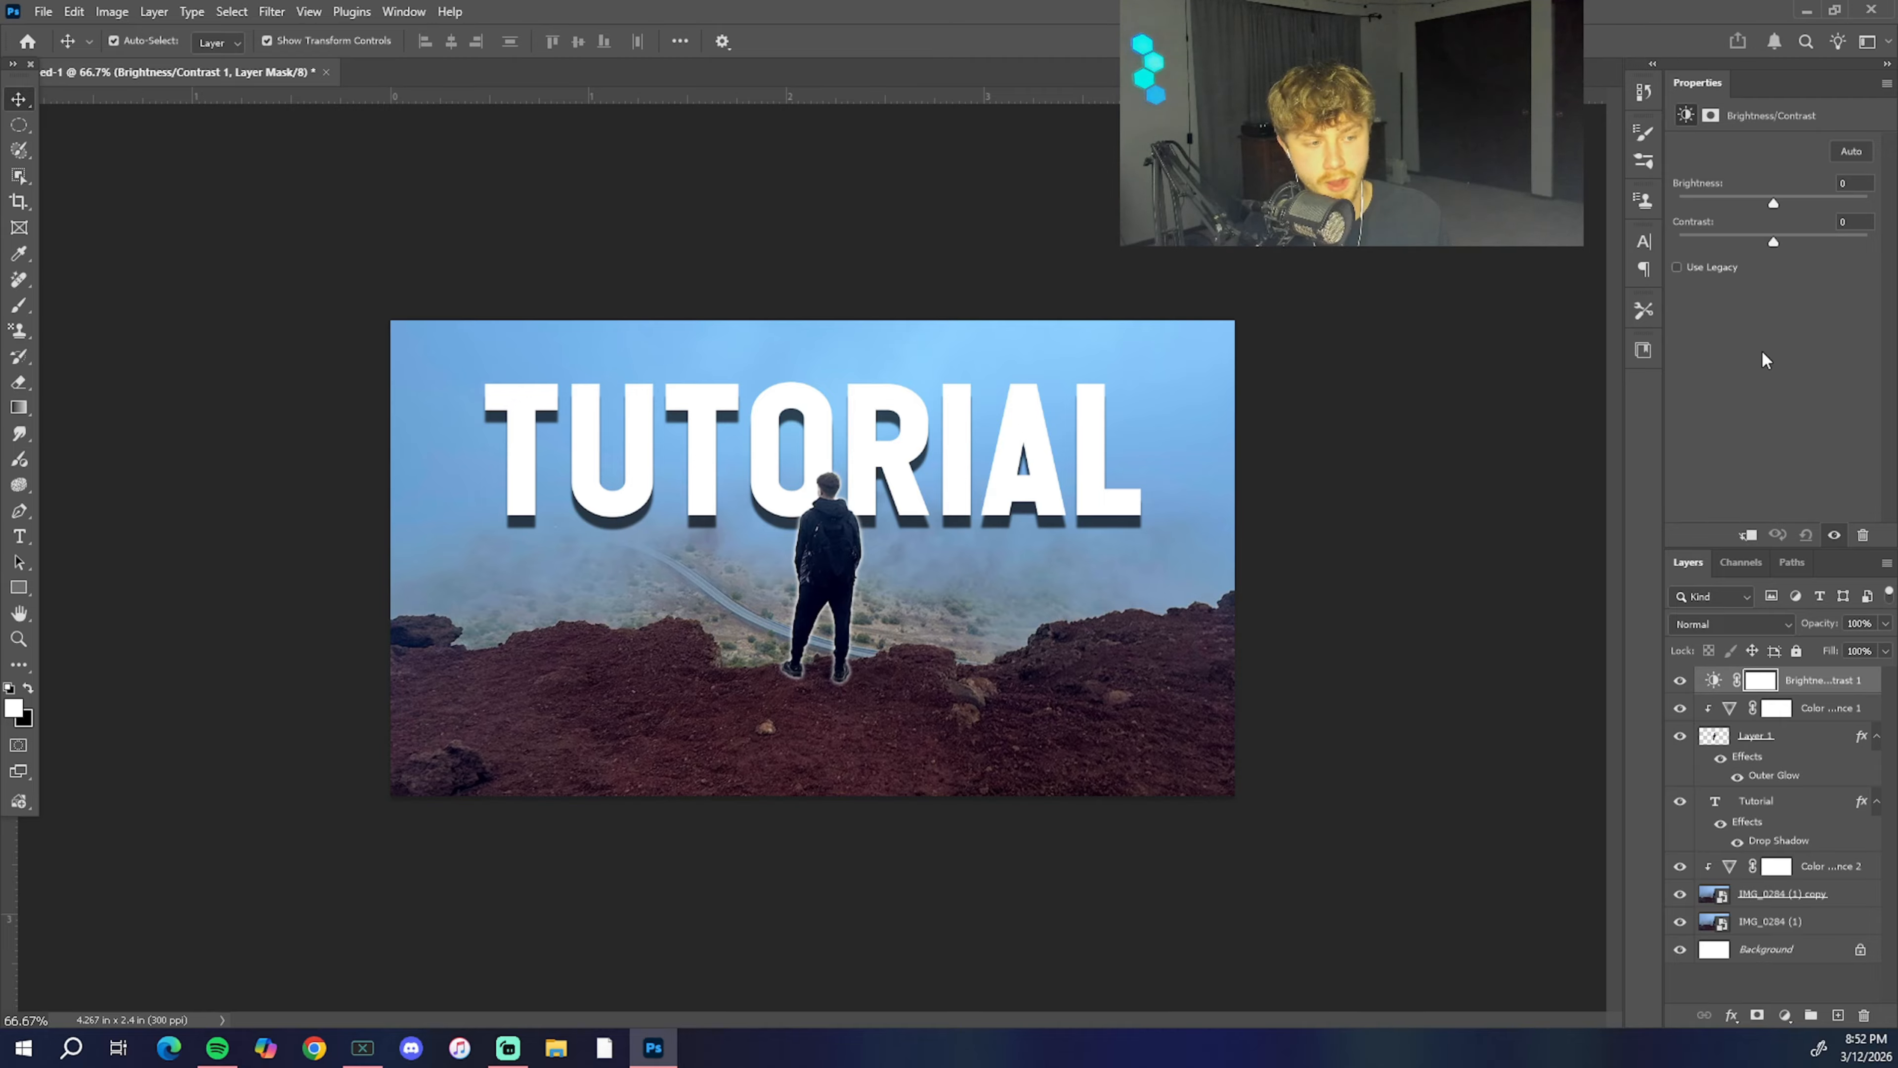
pyautogui.moveTo(1774, 203)
pyautogui.mouseDown()
pyautogui.moveTo(1673, 211)
pyautogui.moveTo(1853, 200)
pyautogui.moveTo(1656, 209)
pyautogui.moveTo(1870, 191)
pyautogui.moveTo(1739, 190)
pyautogui.moveTo(1800, 179)
pyautogui.moveTo(1787, 193)
pyautogui.mouseUp()
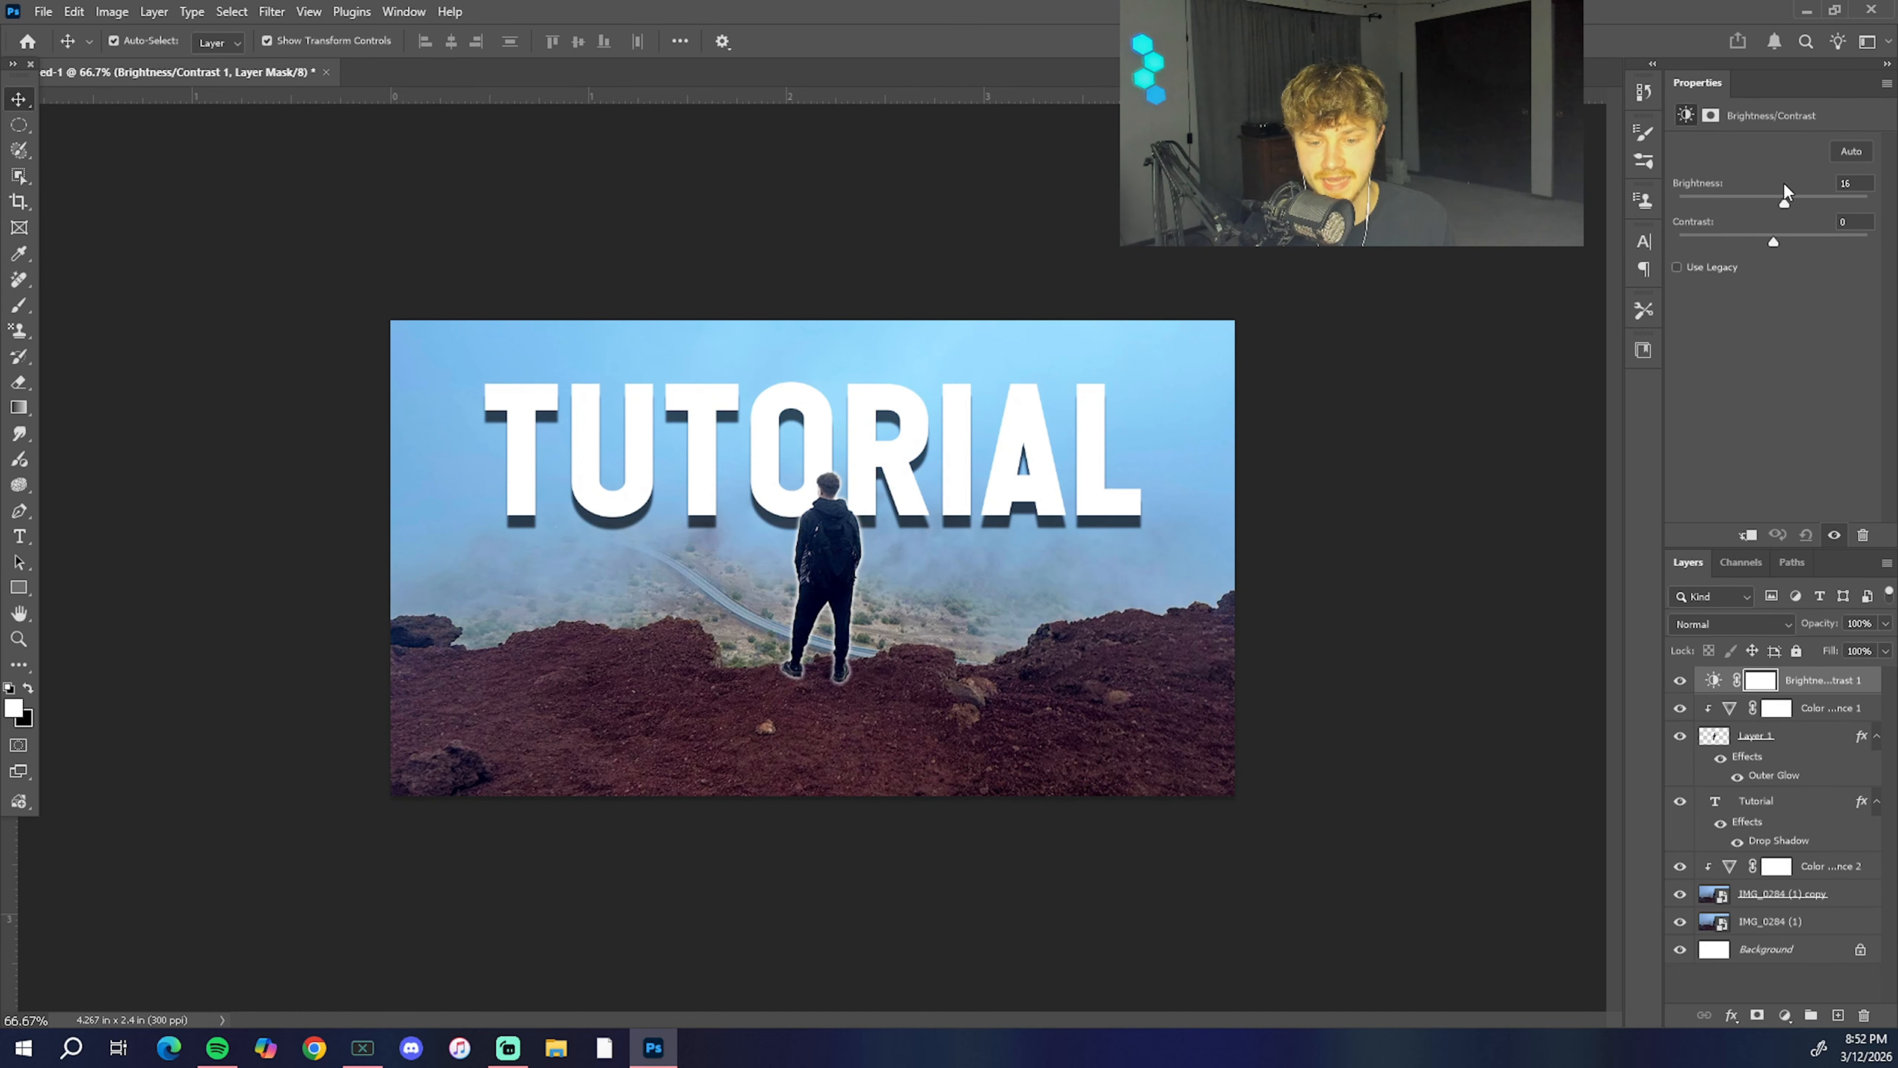
pyautogui.click(1514, 258)
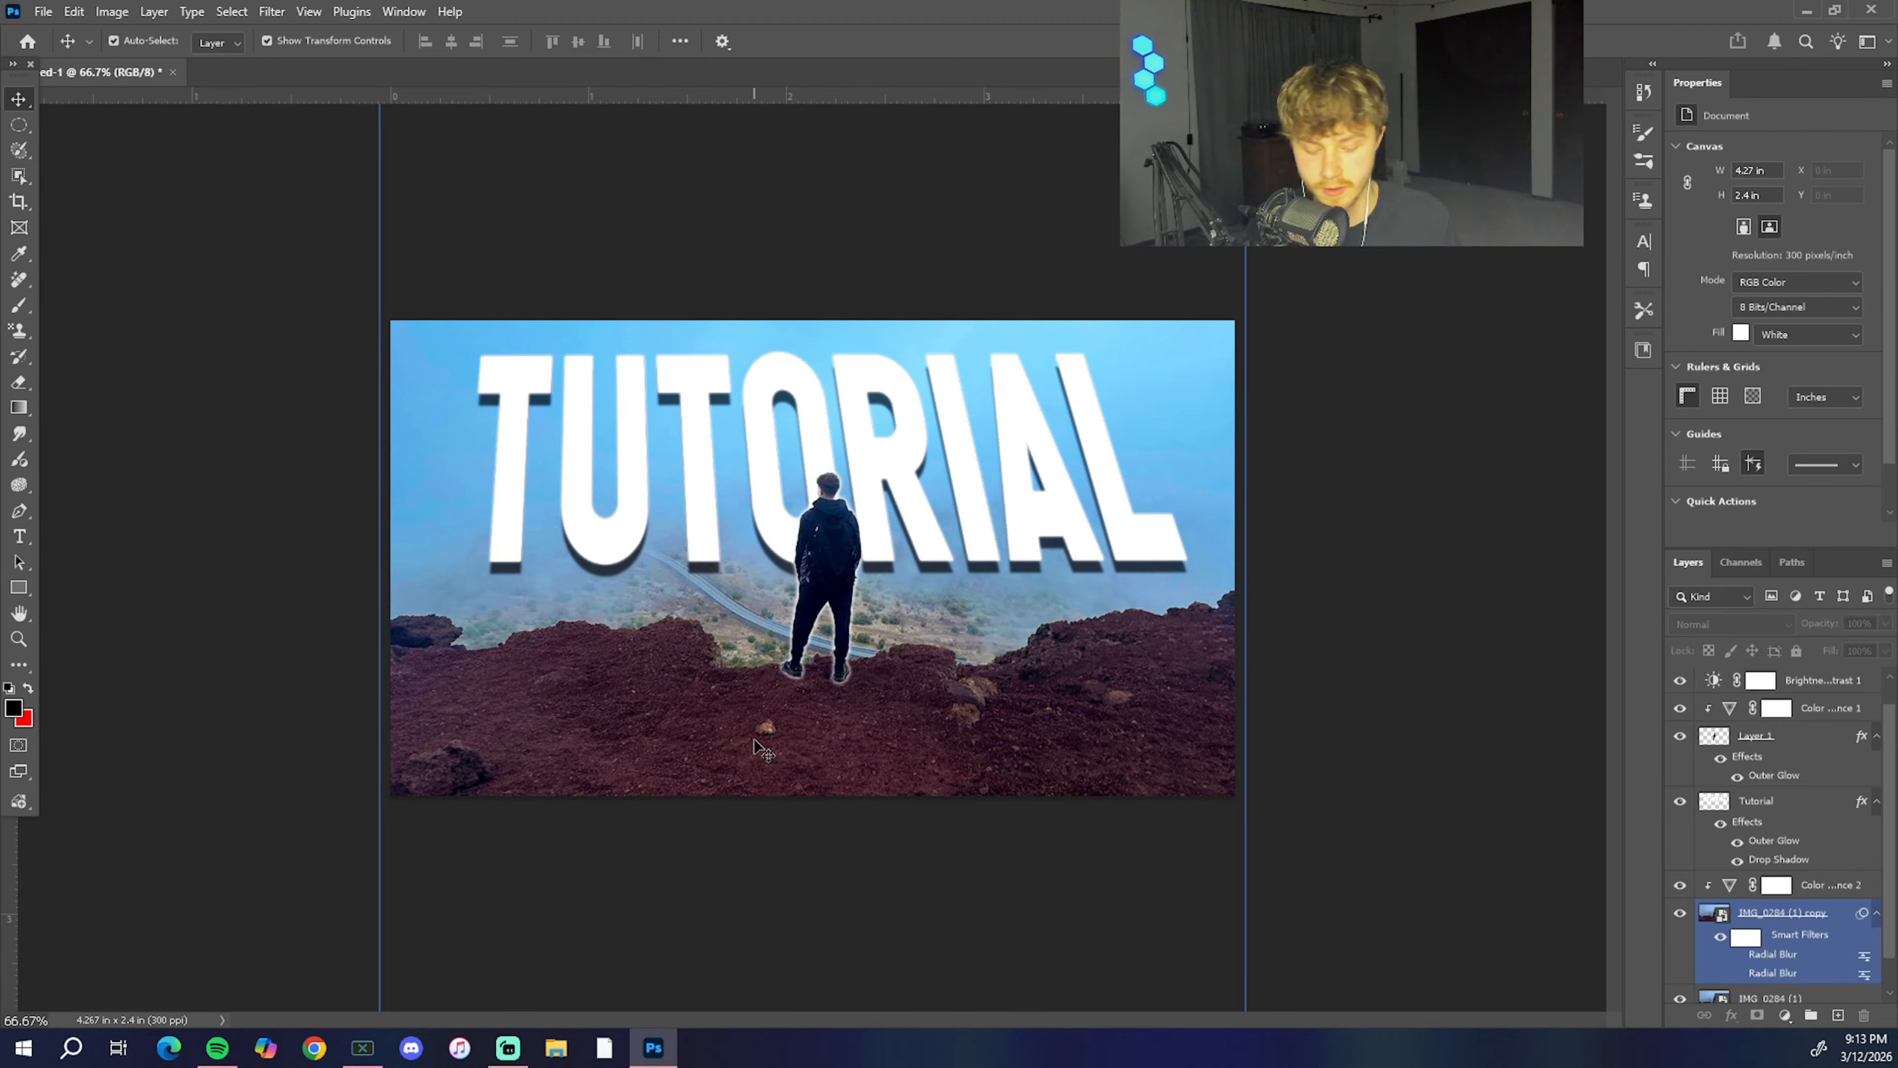
# Step: Erase the light-colored rock on the ground below the man with the Remove Tool, working from IMG_0284 (1) copy
pyautogui.click(753, 739)
pyautogui.scroll(5, 753, 739)
pyautogui.scroll(-10, 770, 748)
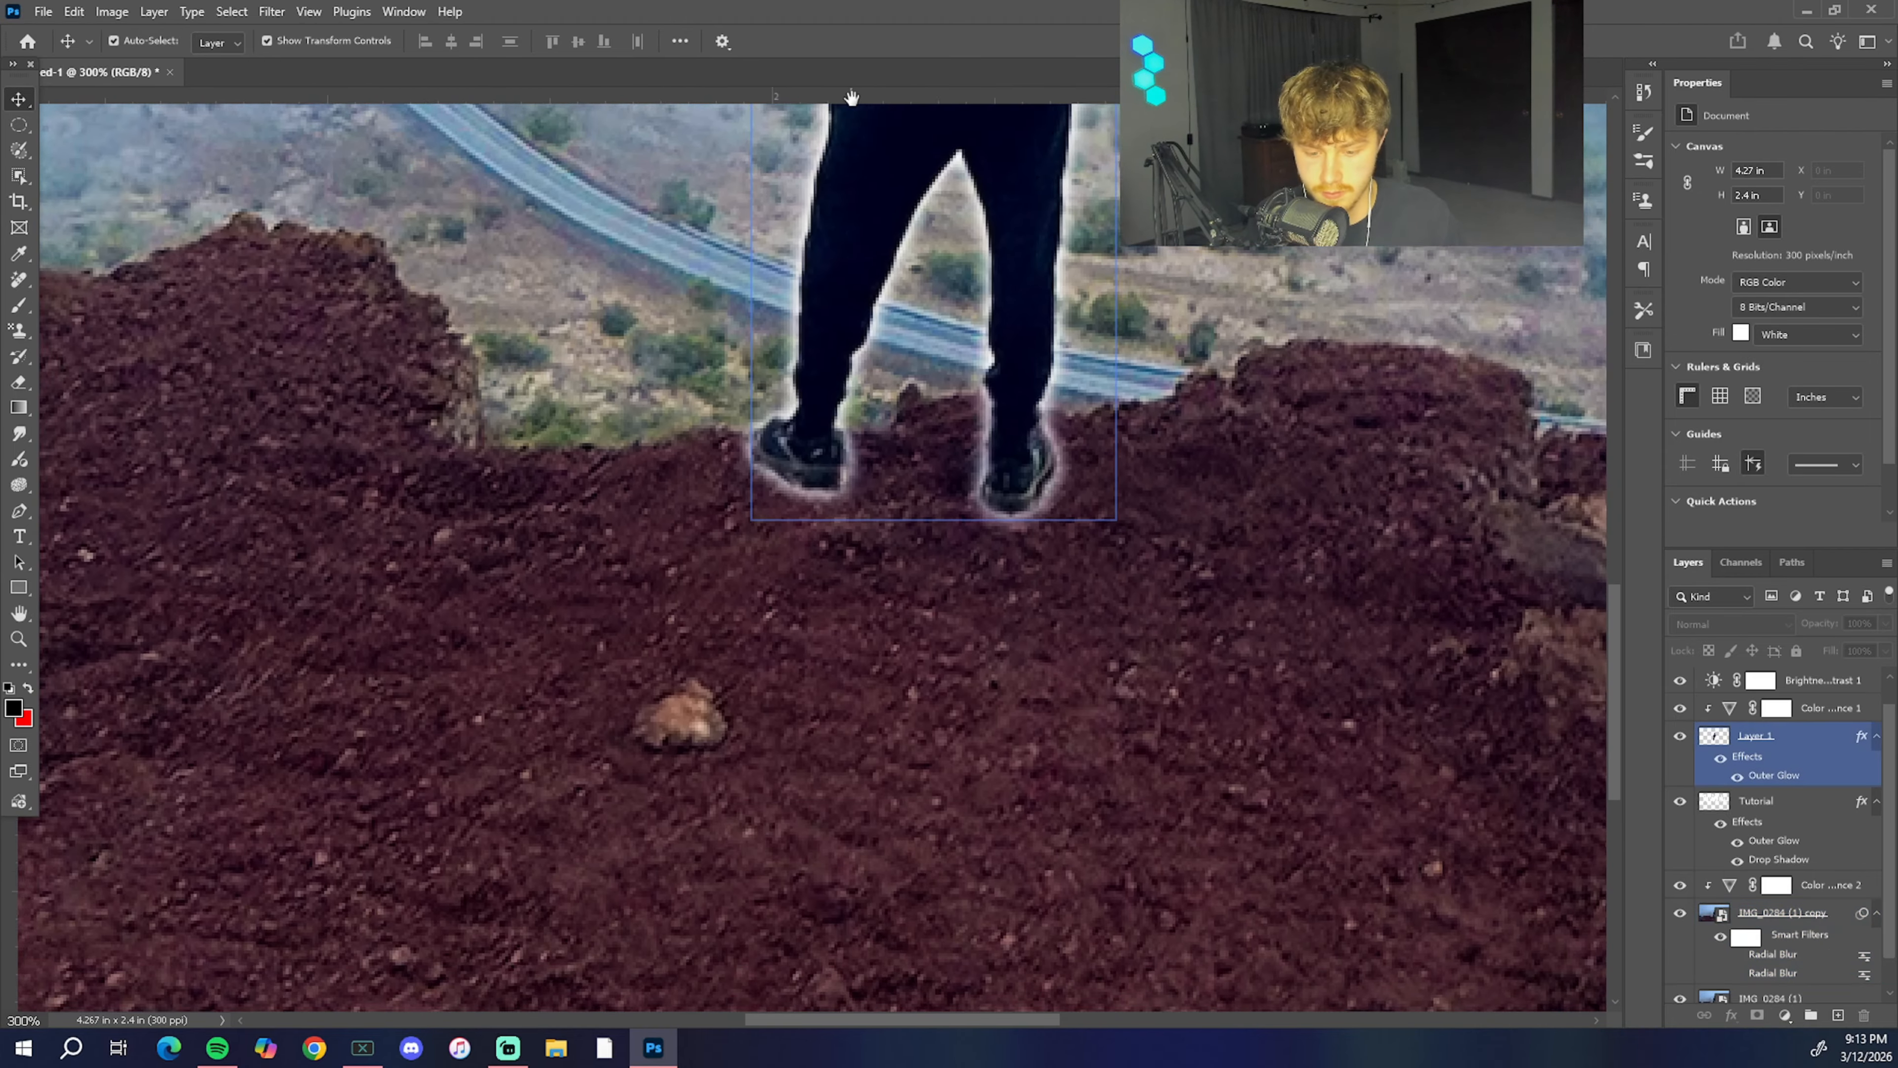
pyautogui.click(684, 570)
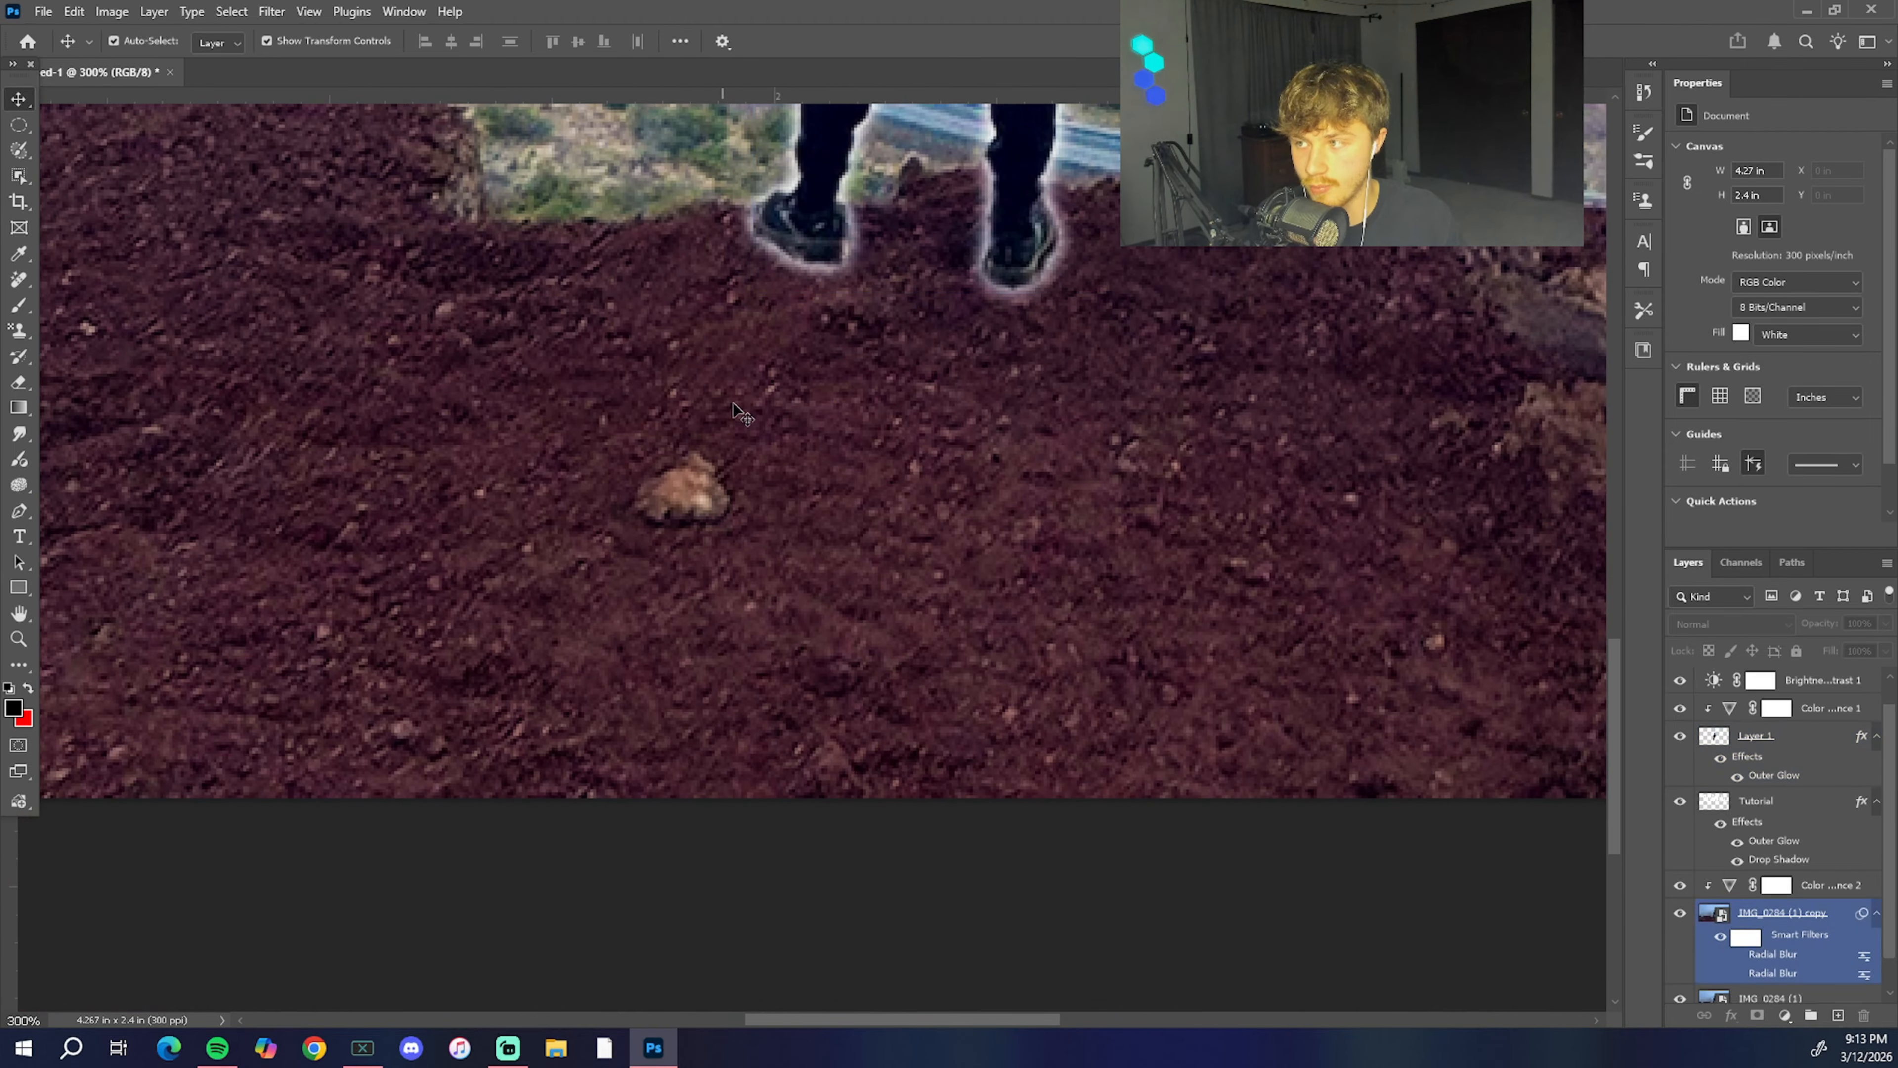
pyautogui.scroll(-3, 739, 638)
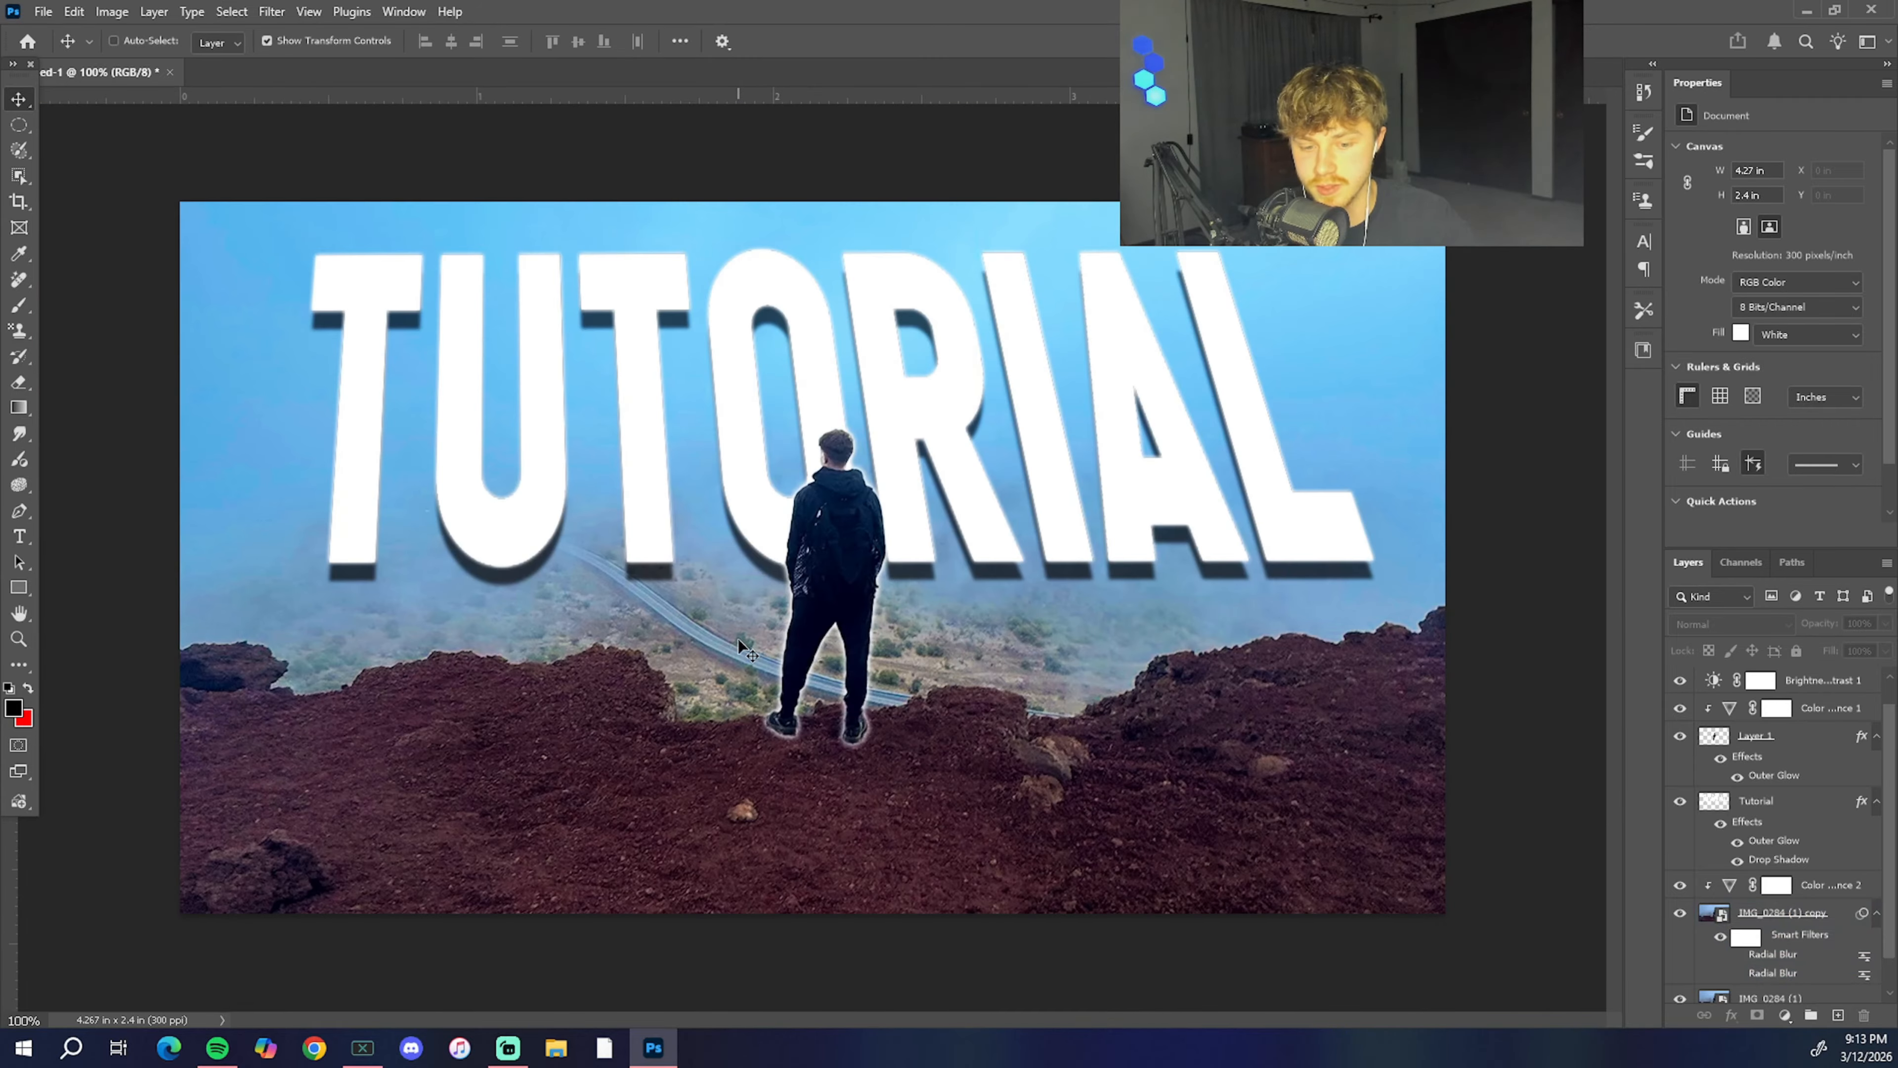
pyautogui.scroll(2, 738, 637)
pyautogui.scroll(-2, 739, 638)
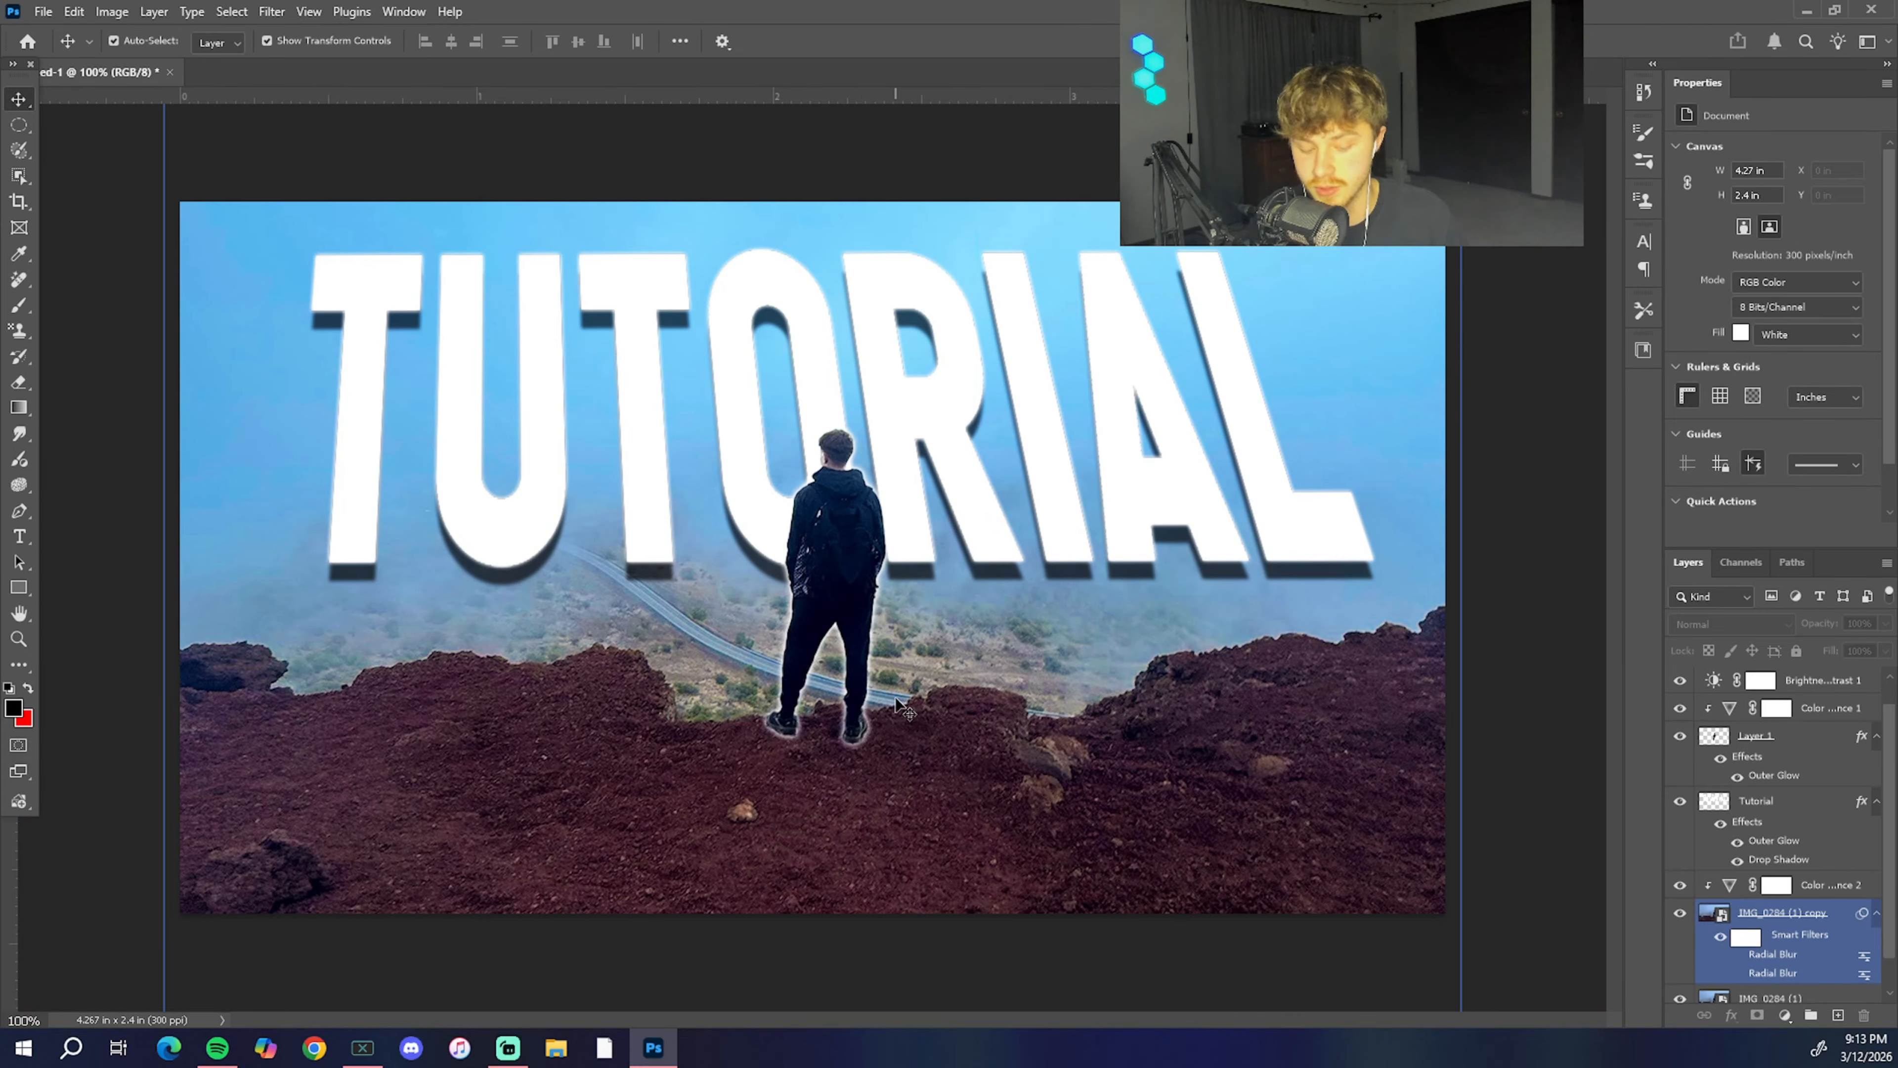
pyautogui.hotkey('ctrl', '+')
pyautogui.moveTo(614, 798); pyautogui.dragTo(739, 362)
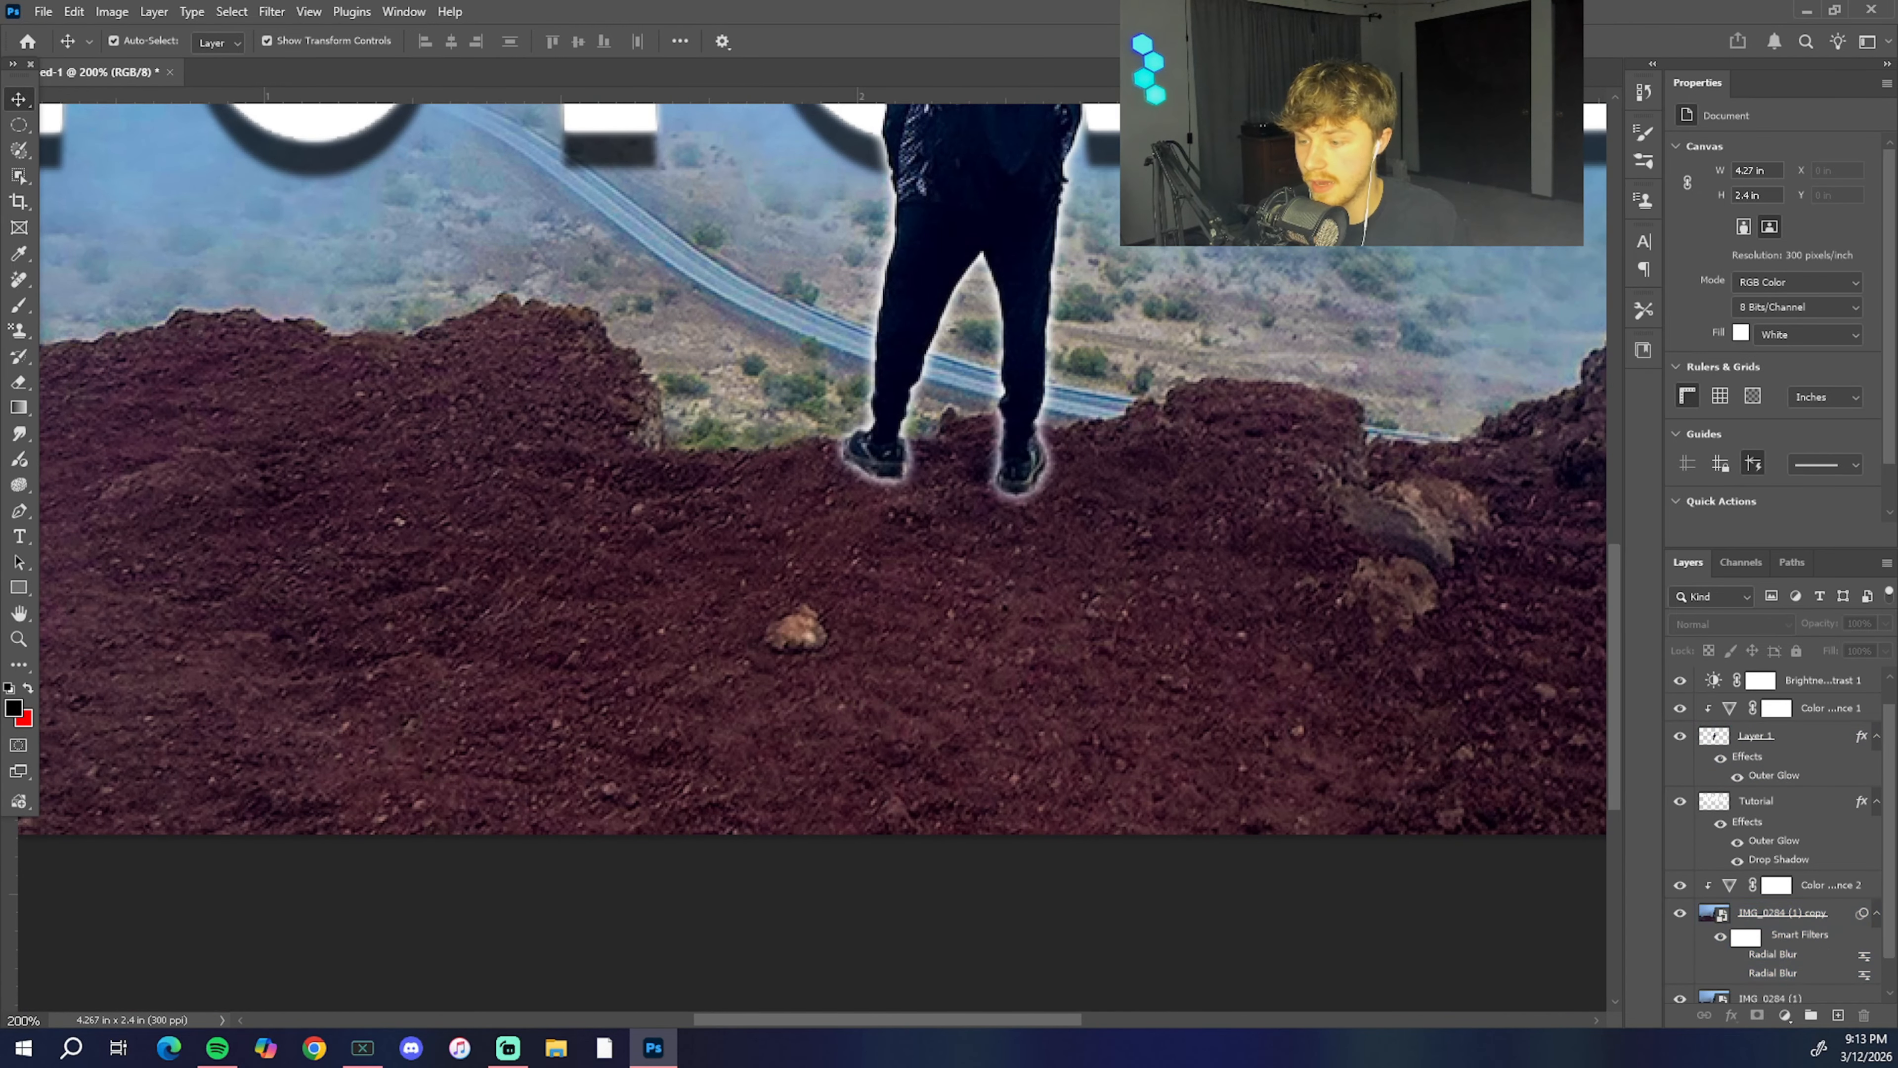
pyautogui.click(19, 281)
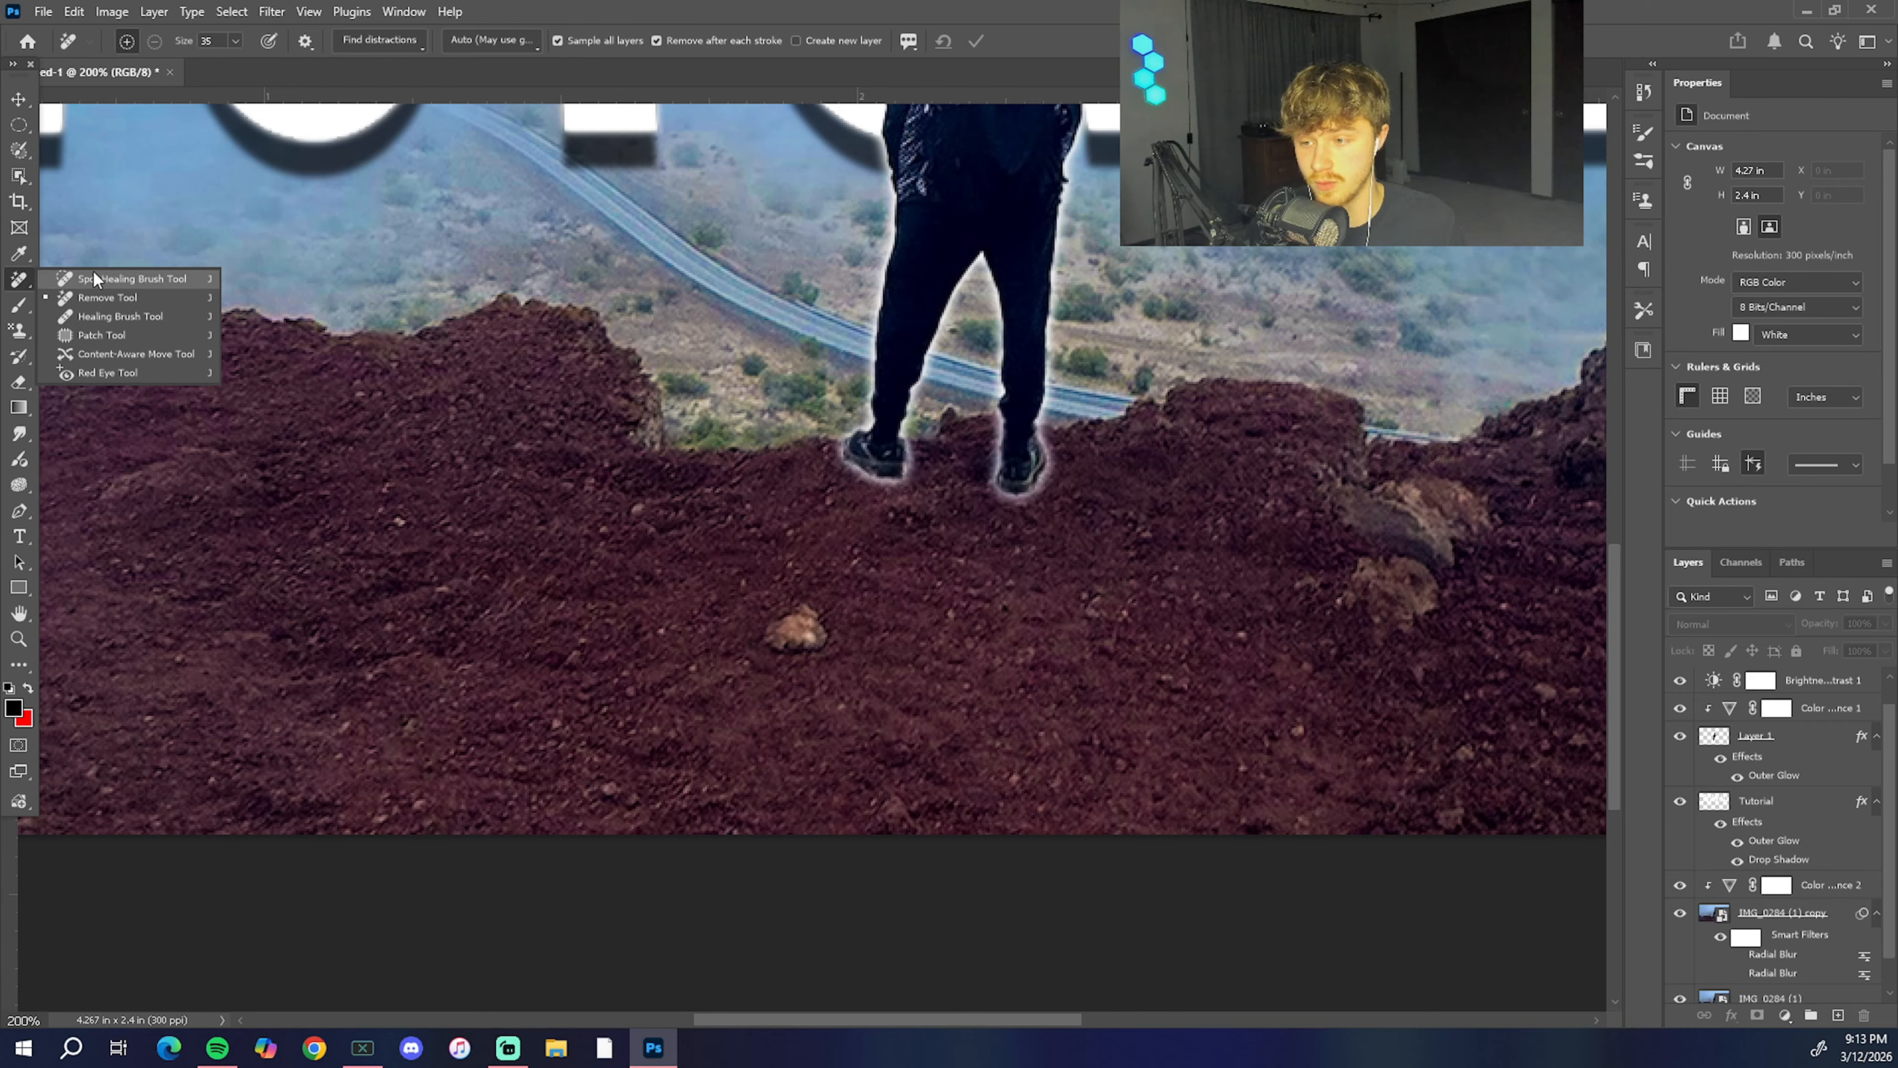
pyautogui.click(157, 295)
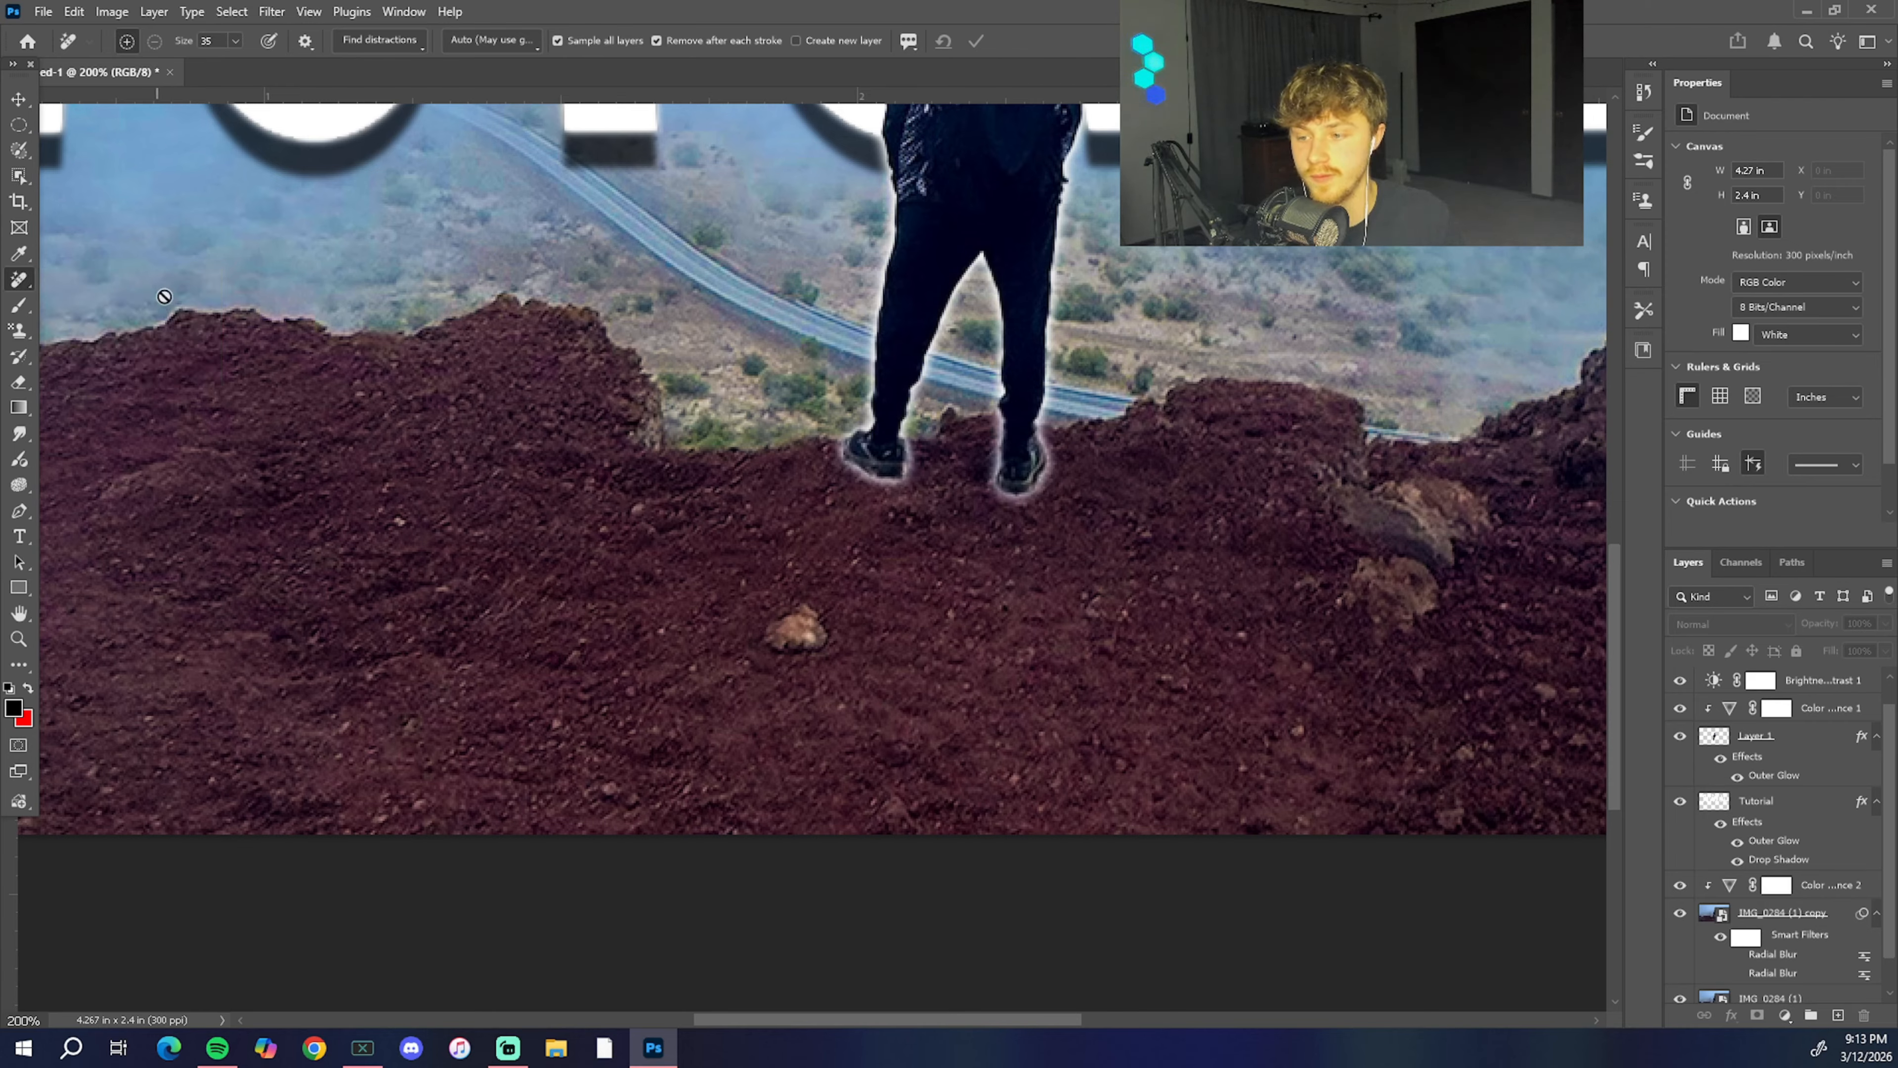
pyautogui.click(1834, 910)
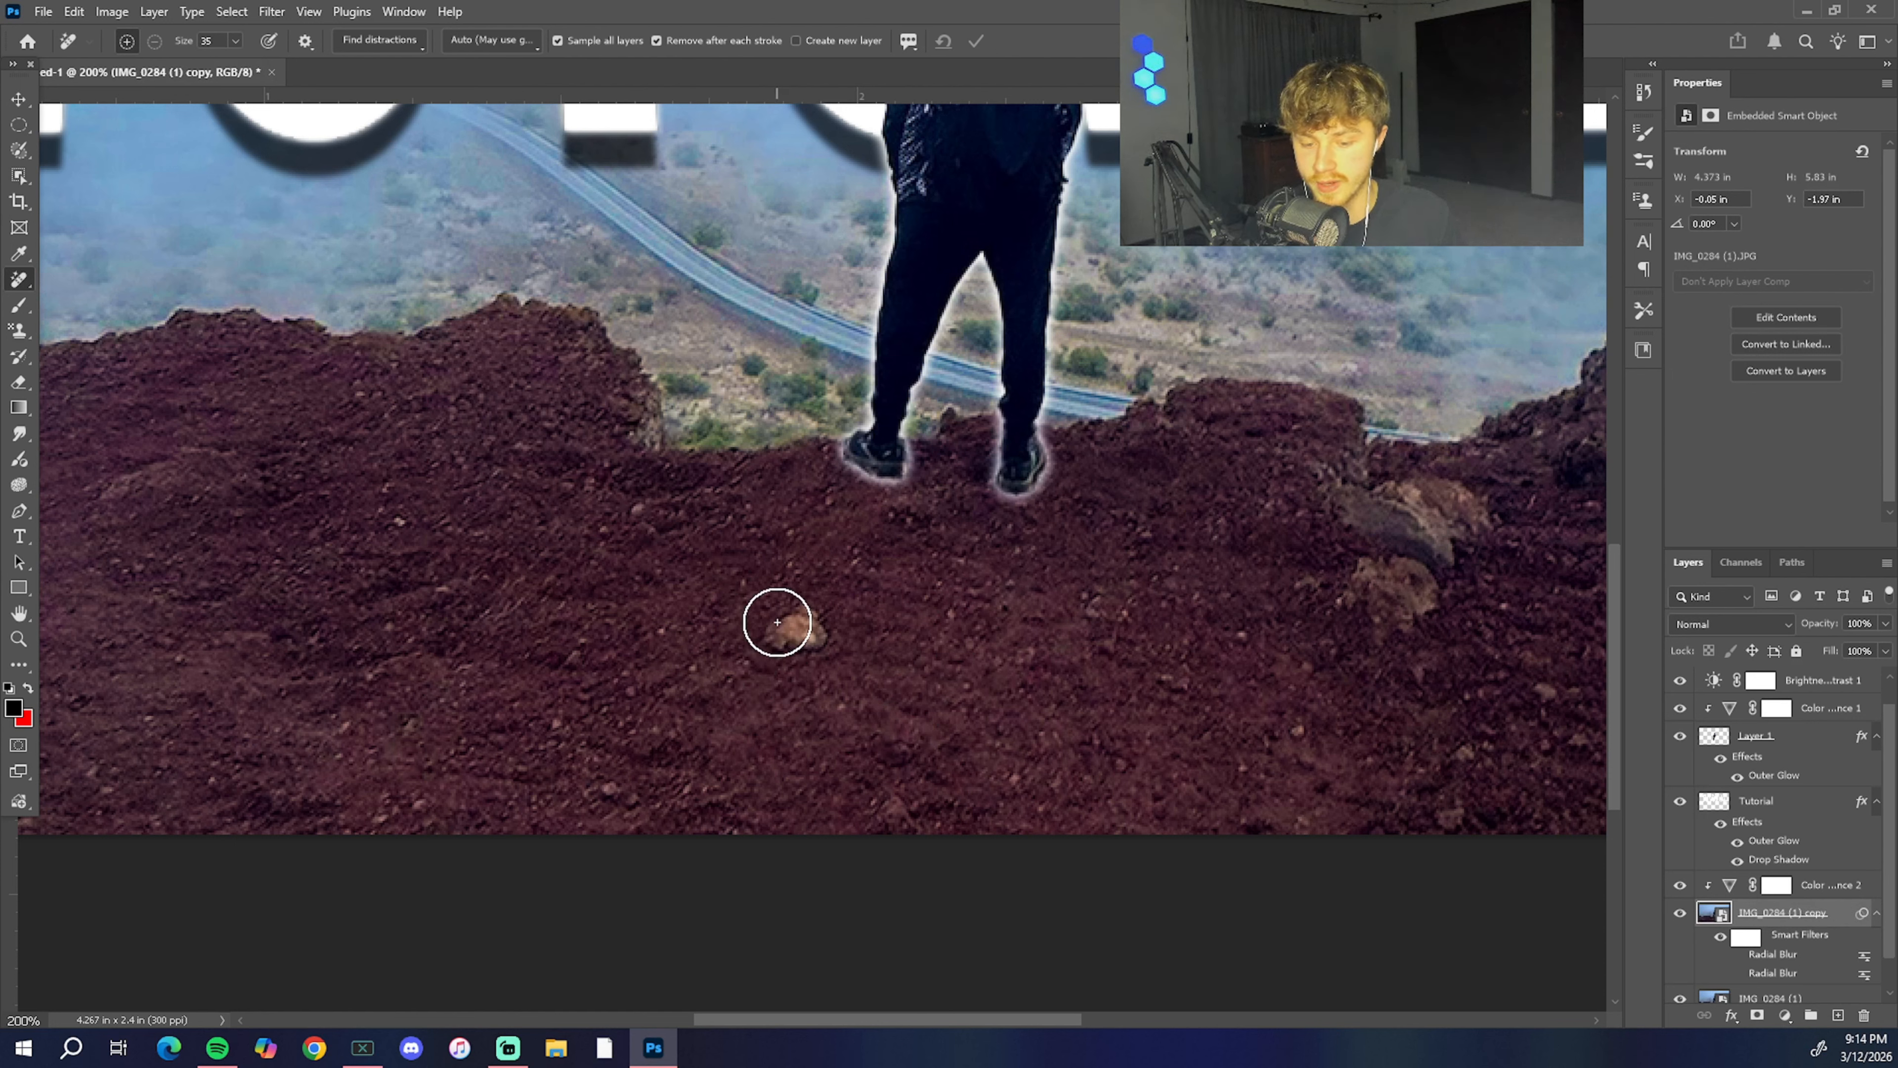
pyautogui.moveTo(771, 632); pyautogui.dragTo(812, 634)
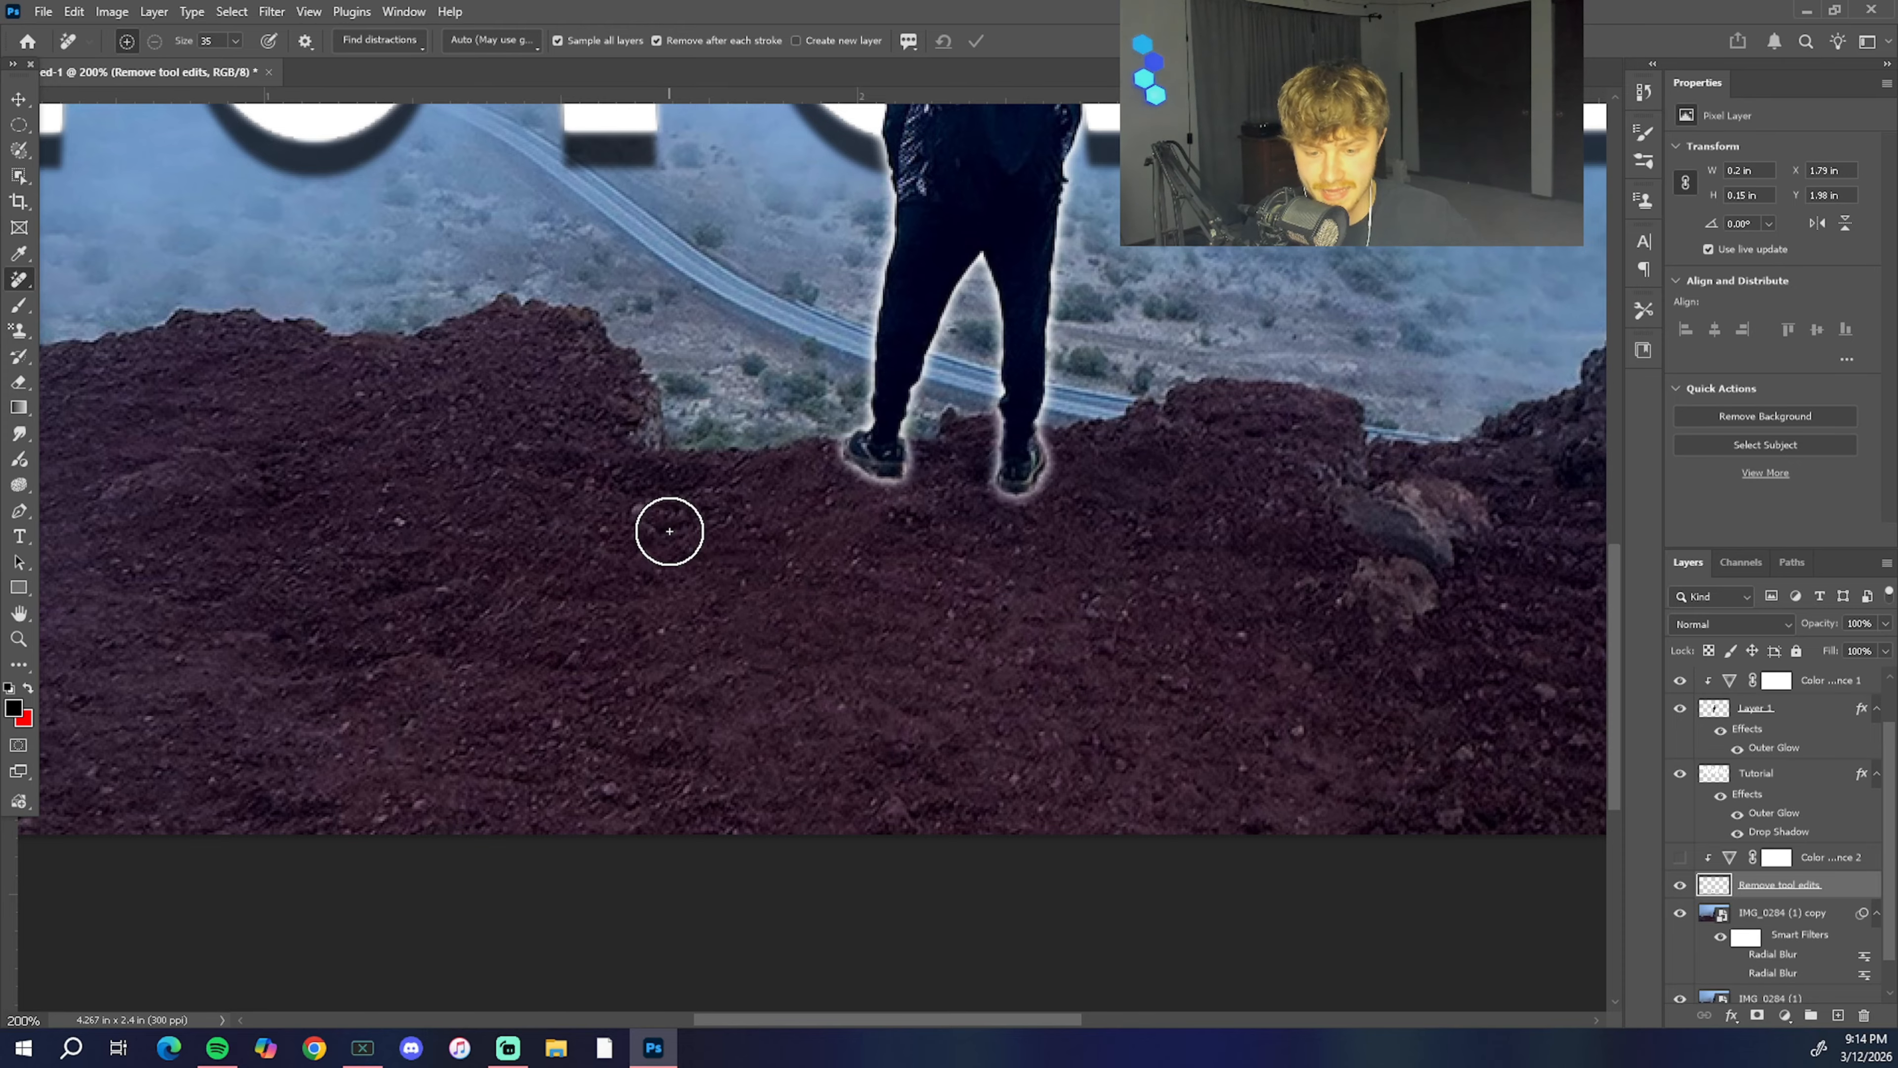
# Step: Inspect the retouched ground around the man's feet up close, and check the whole composition
pyautogui.hotkey('ctrl', '+')
pyautogui.hotkey('ctrl', '+')
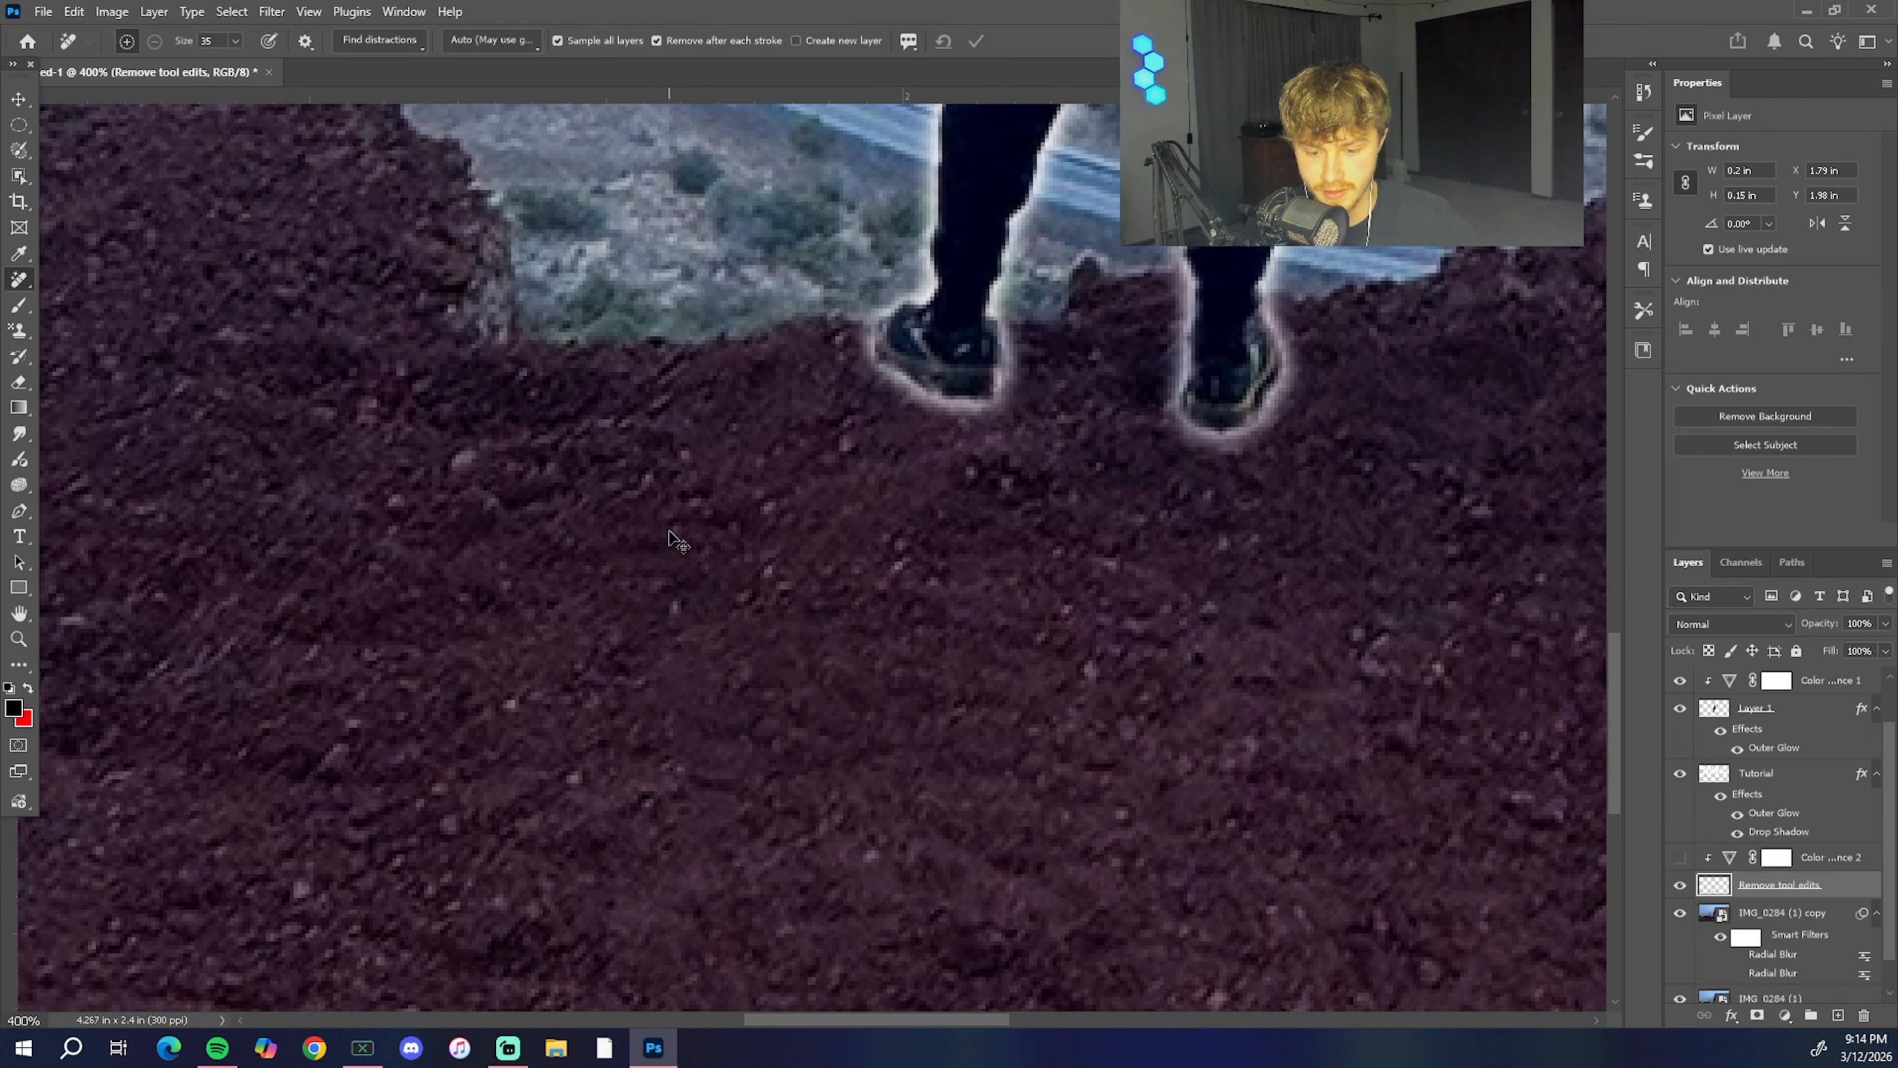
pyautogui.hotkey('ctrl', '-')
pyautogui.hotkey('ctrl', '-')
pyautogui.hotkey('ctrl', '-')
pyautogui.hotkey('ctrl', '-')
pyautogui.hotkey('ctrl', '-')
pyautogui.hotkey('ctrl', '+')
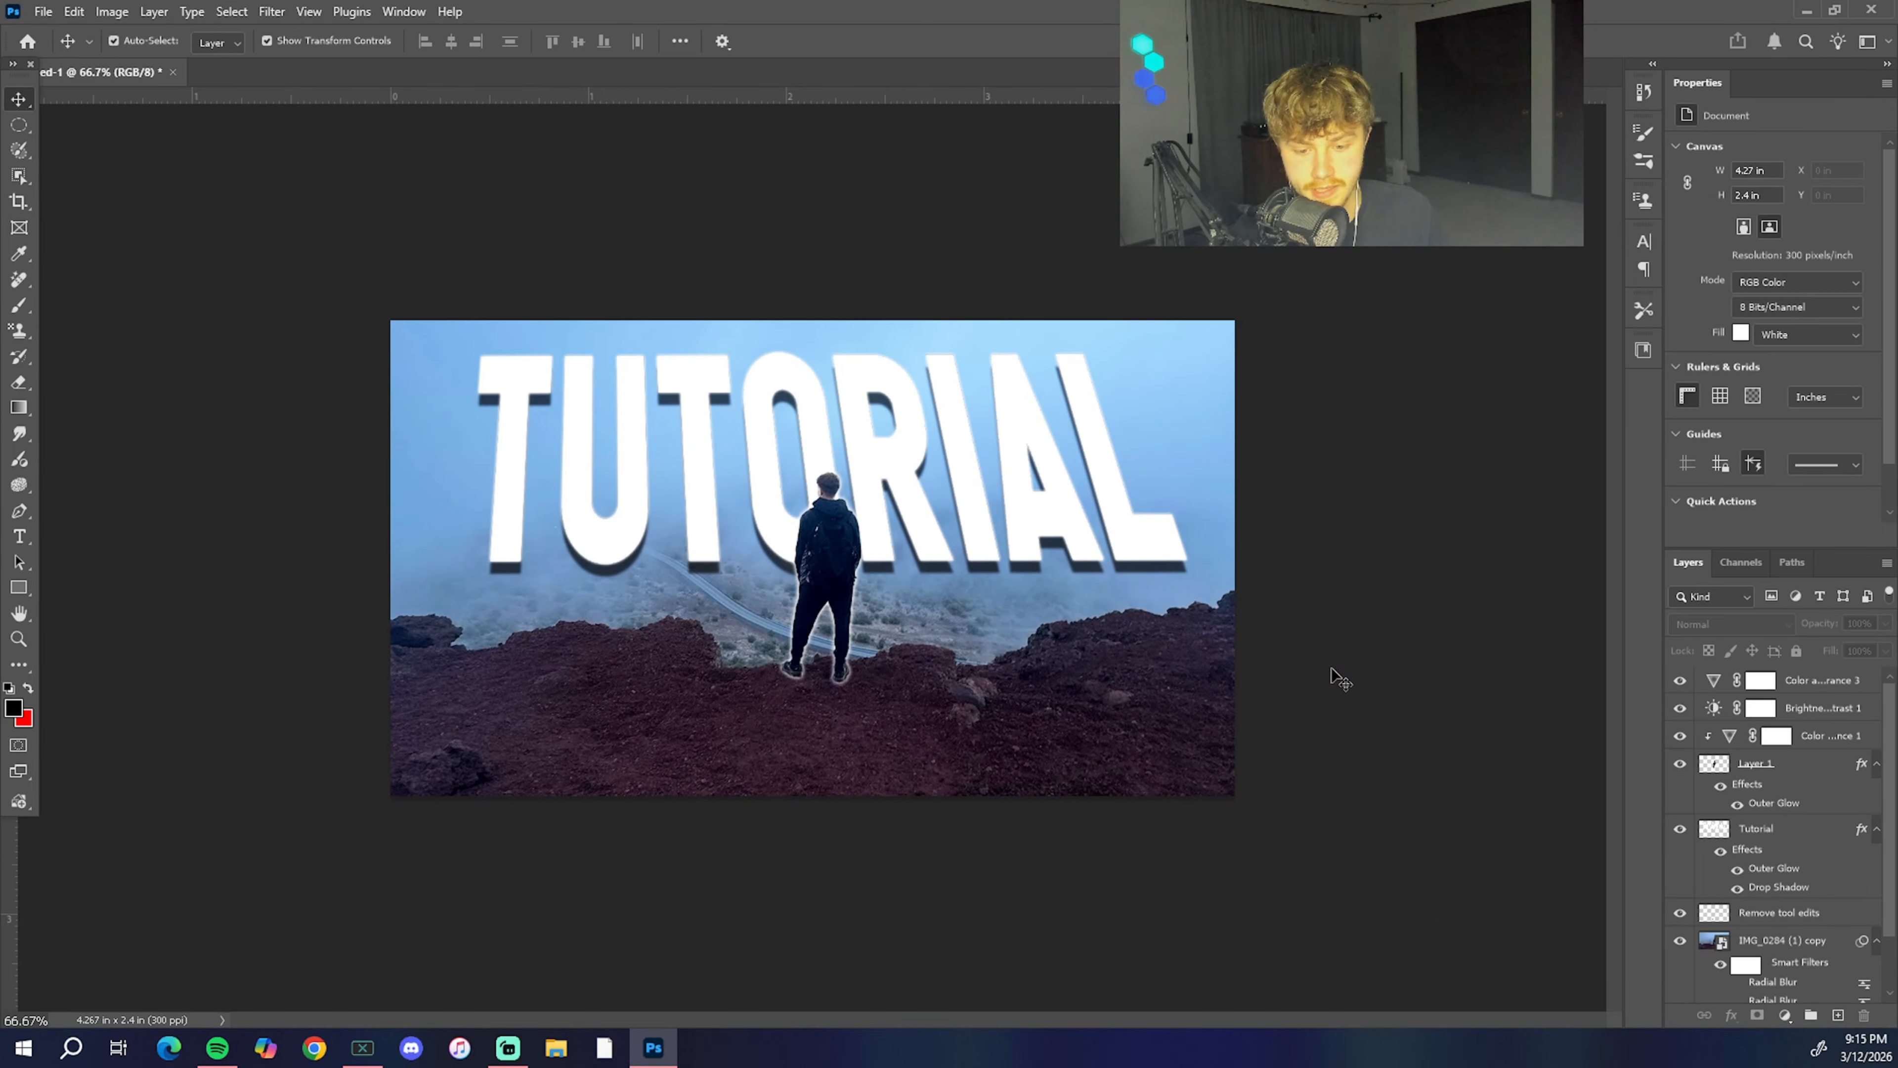
# Step: Turn on the upper Radial Blur smart filter of the IMG_0284 (1) copy layer
pyautogui.click(1713, 943)
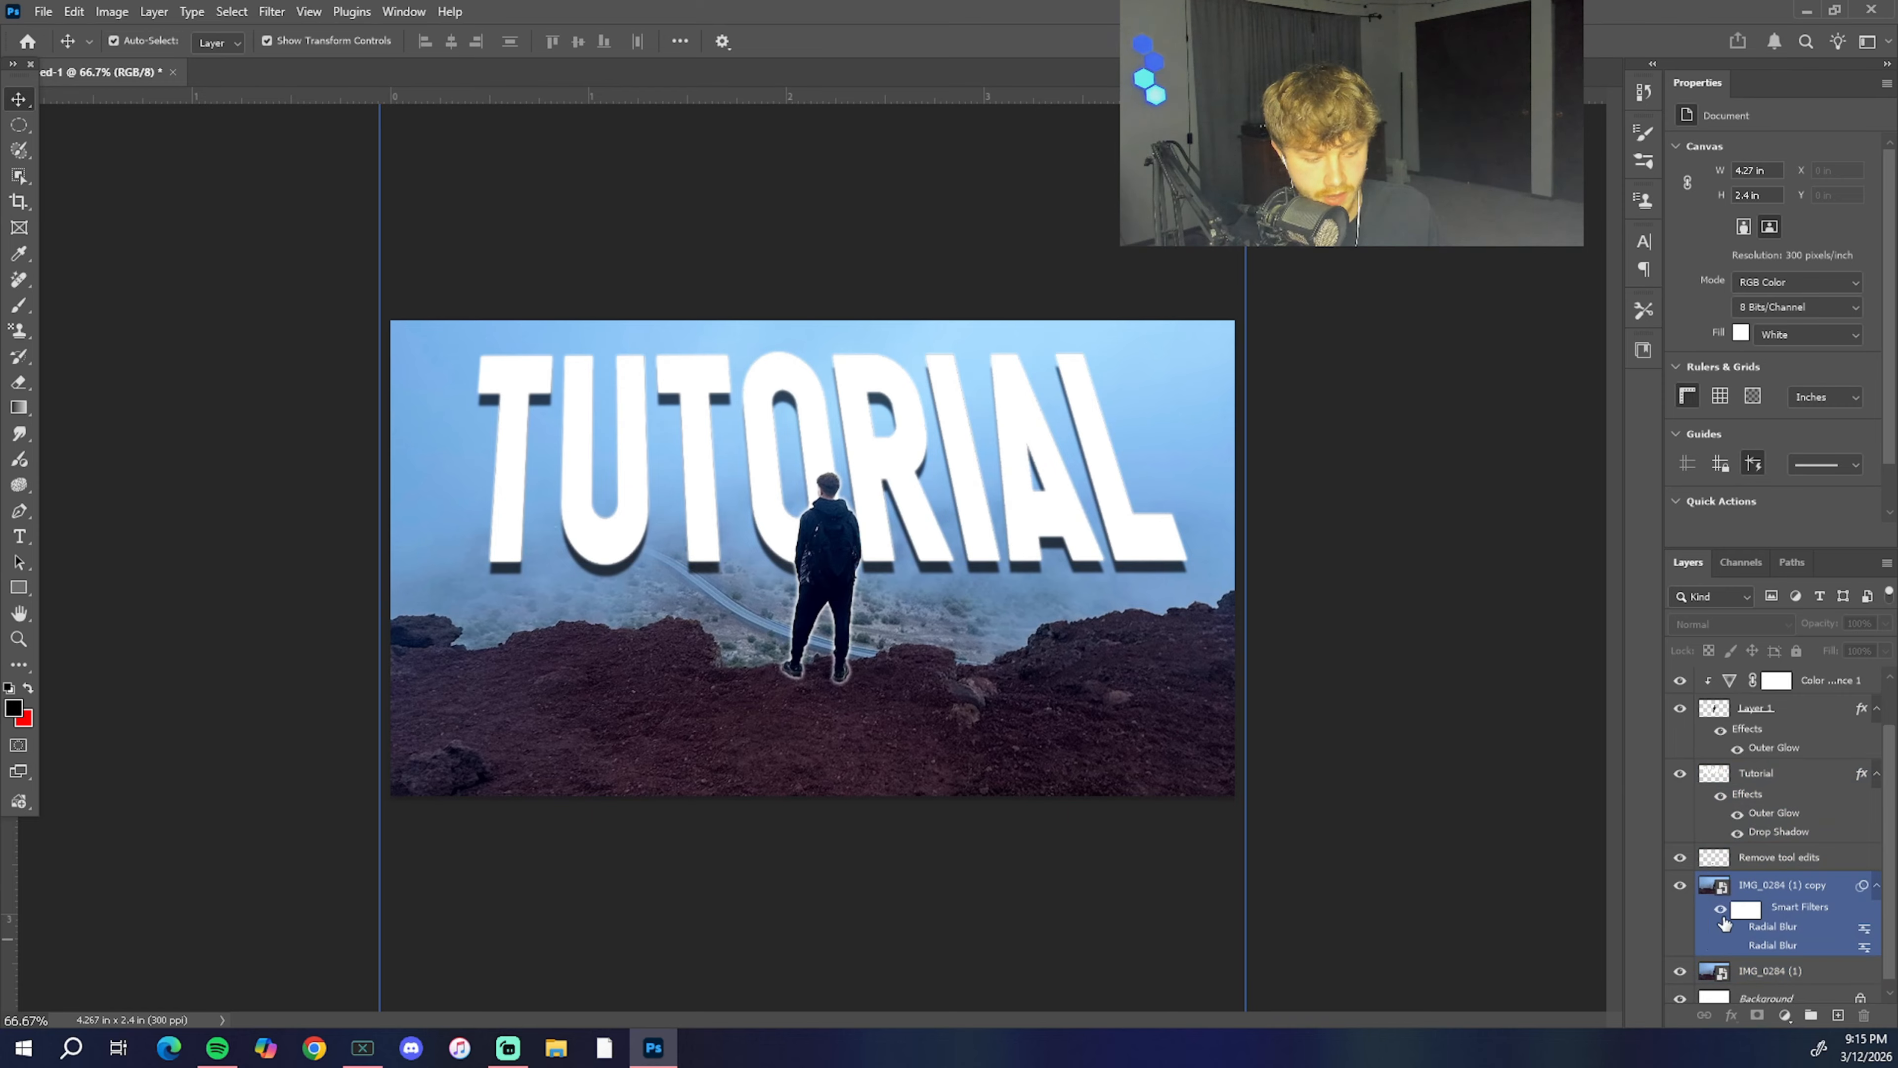
pyautogui.click(1737, 928)
pyautogui.click(1501, 585)
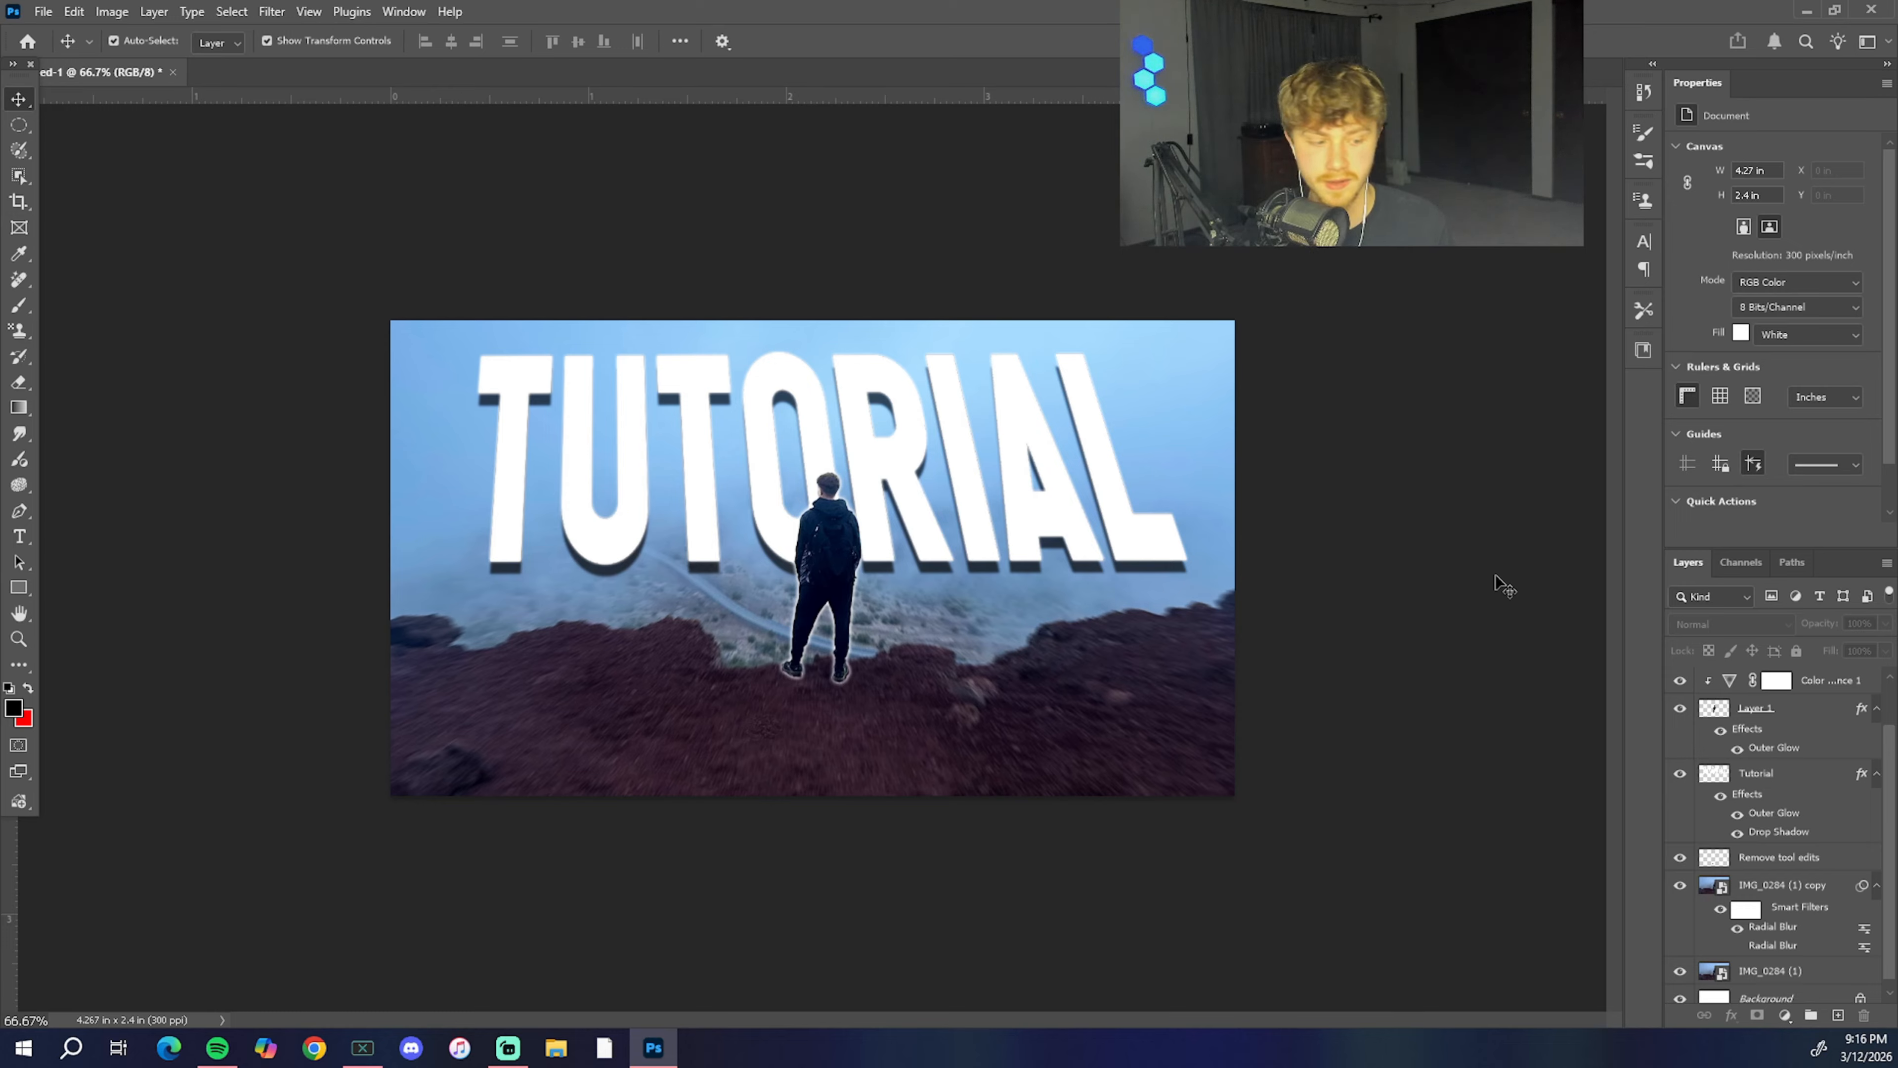
pyautogui.click(1715, 770)
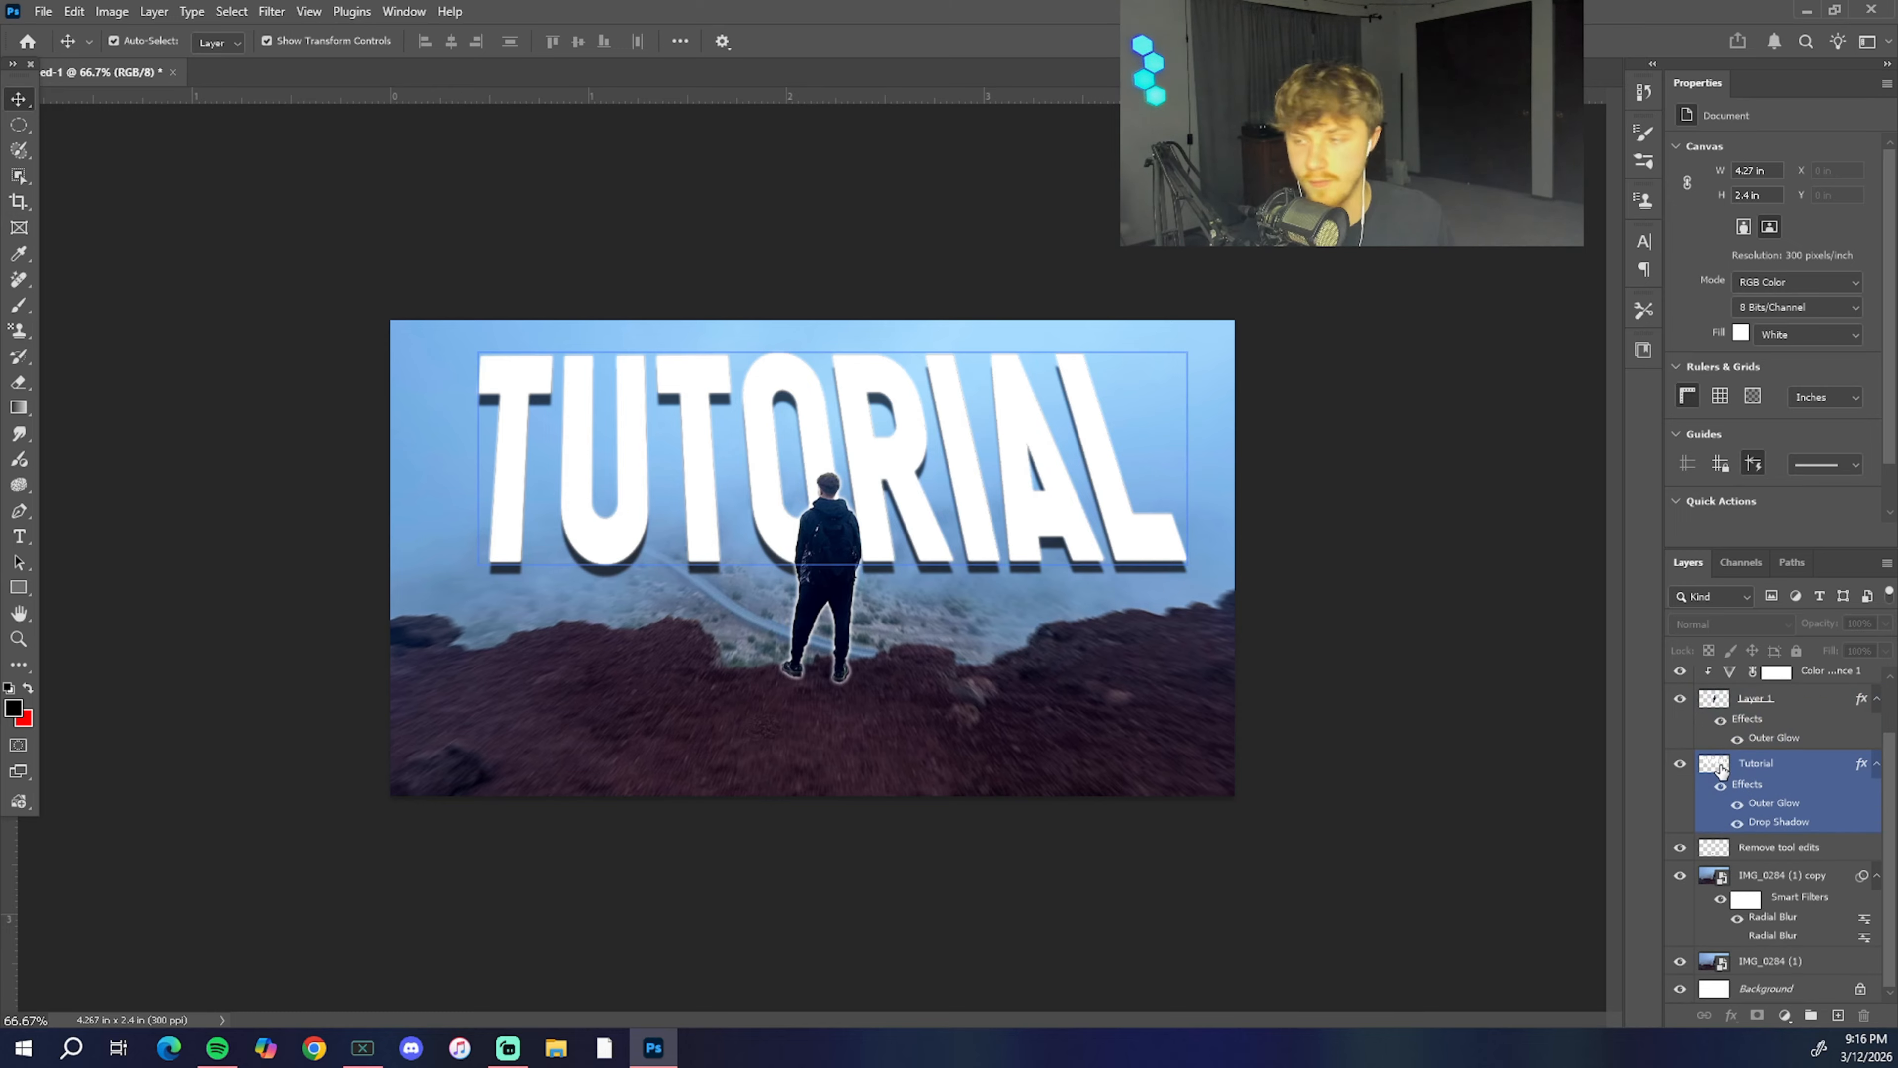
pyautogui.scroll(1, 1716, 762)
pyautogui.click(1398, 343)
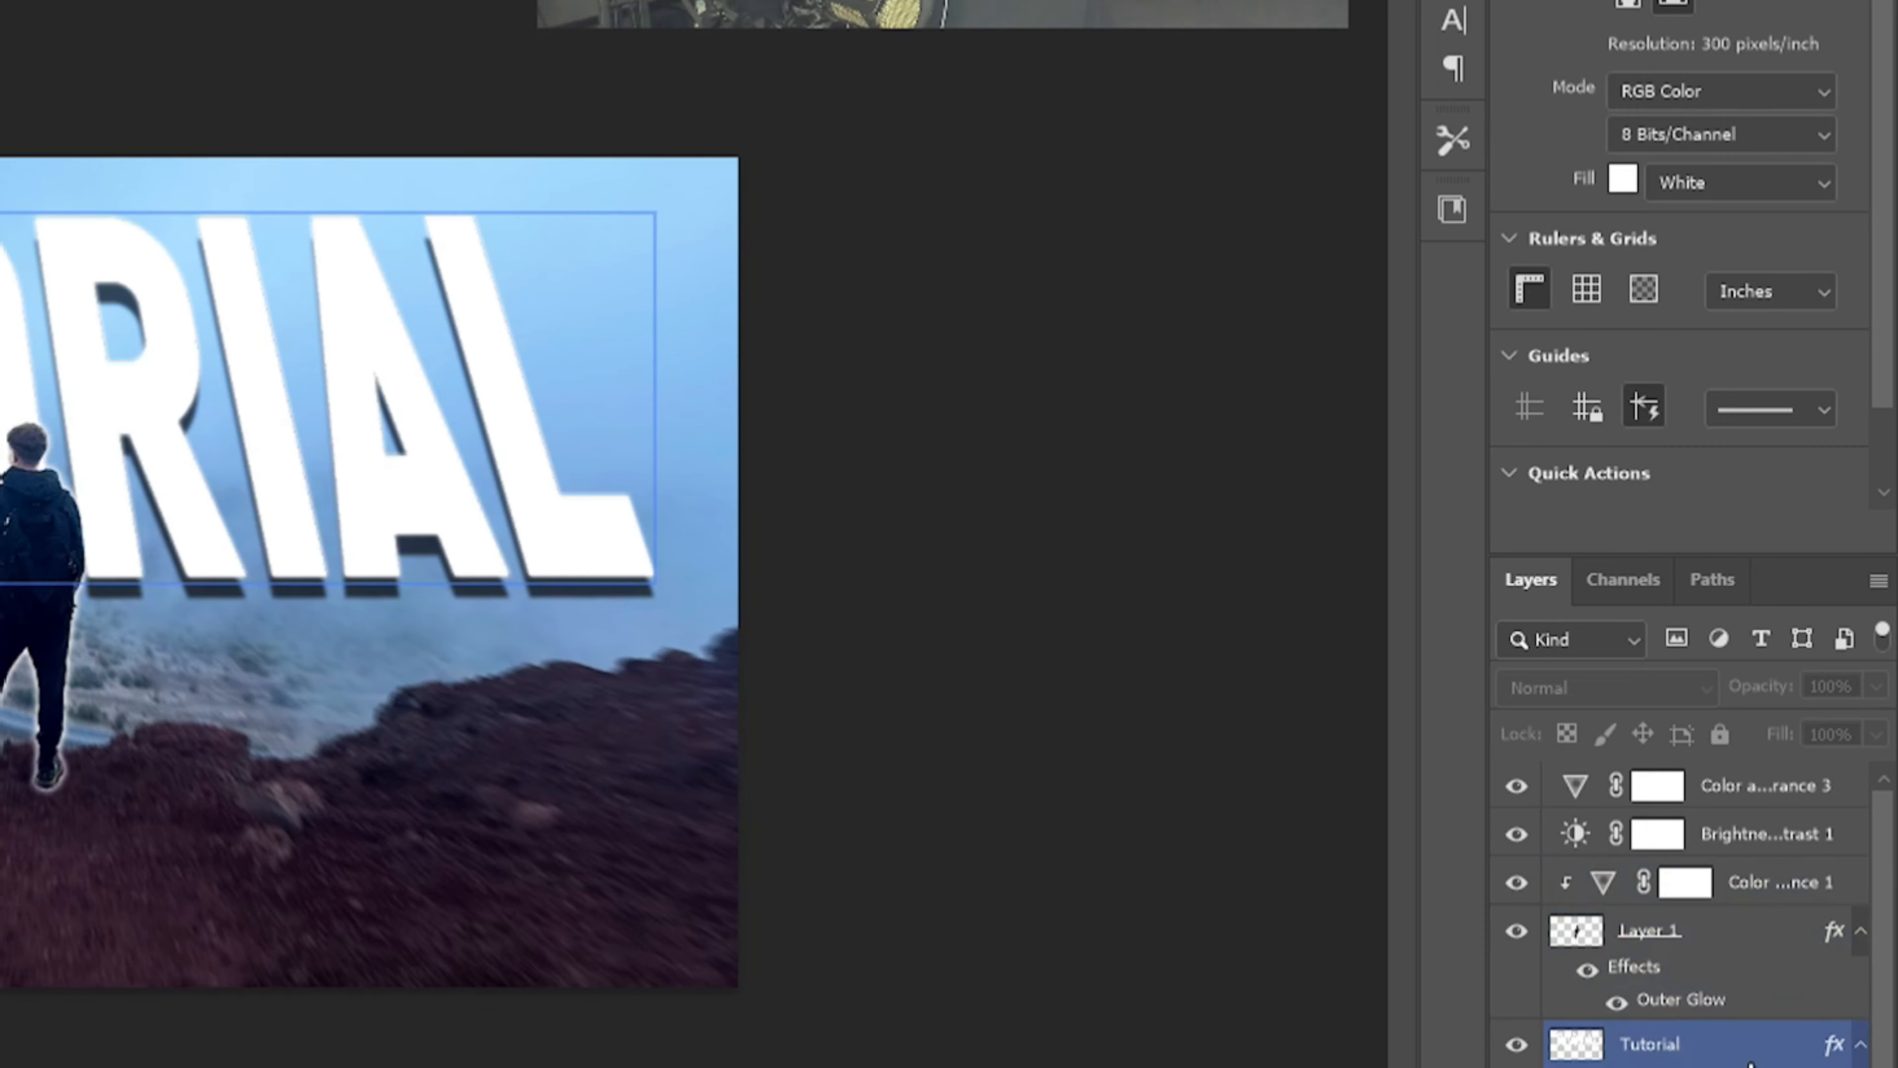
# Step: Flatten the image into a single layer, and undo the flattening to restore the separate layers
pyautogui.rightClick(1814, 834)
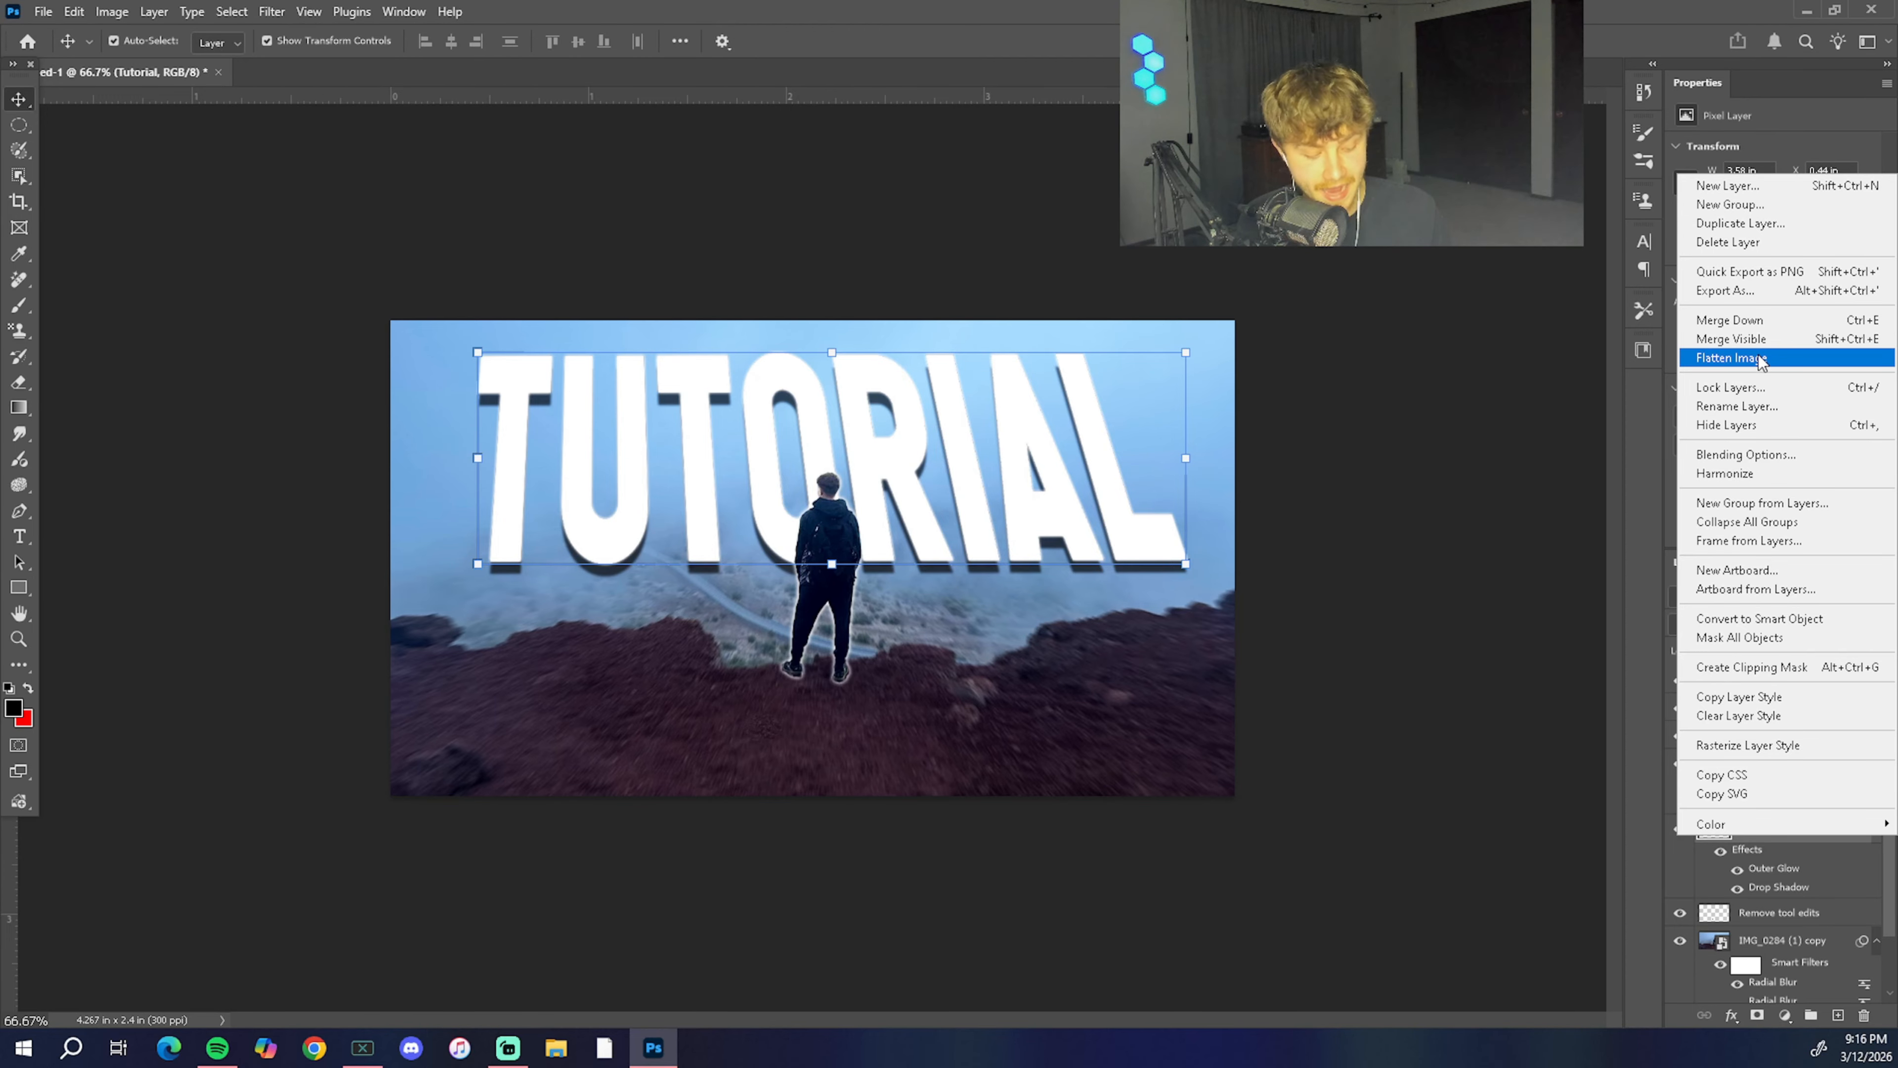
pyautogui.click(1760, 360)
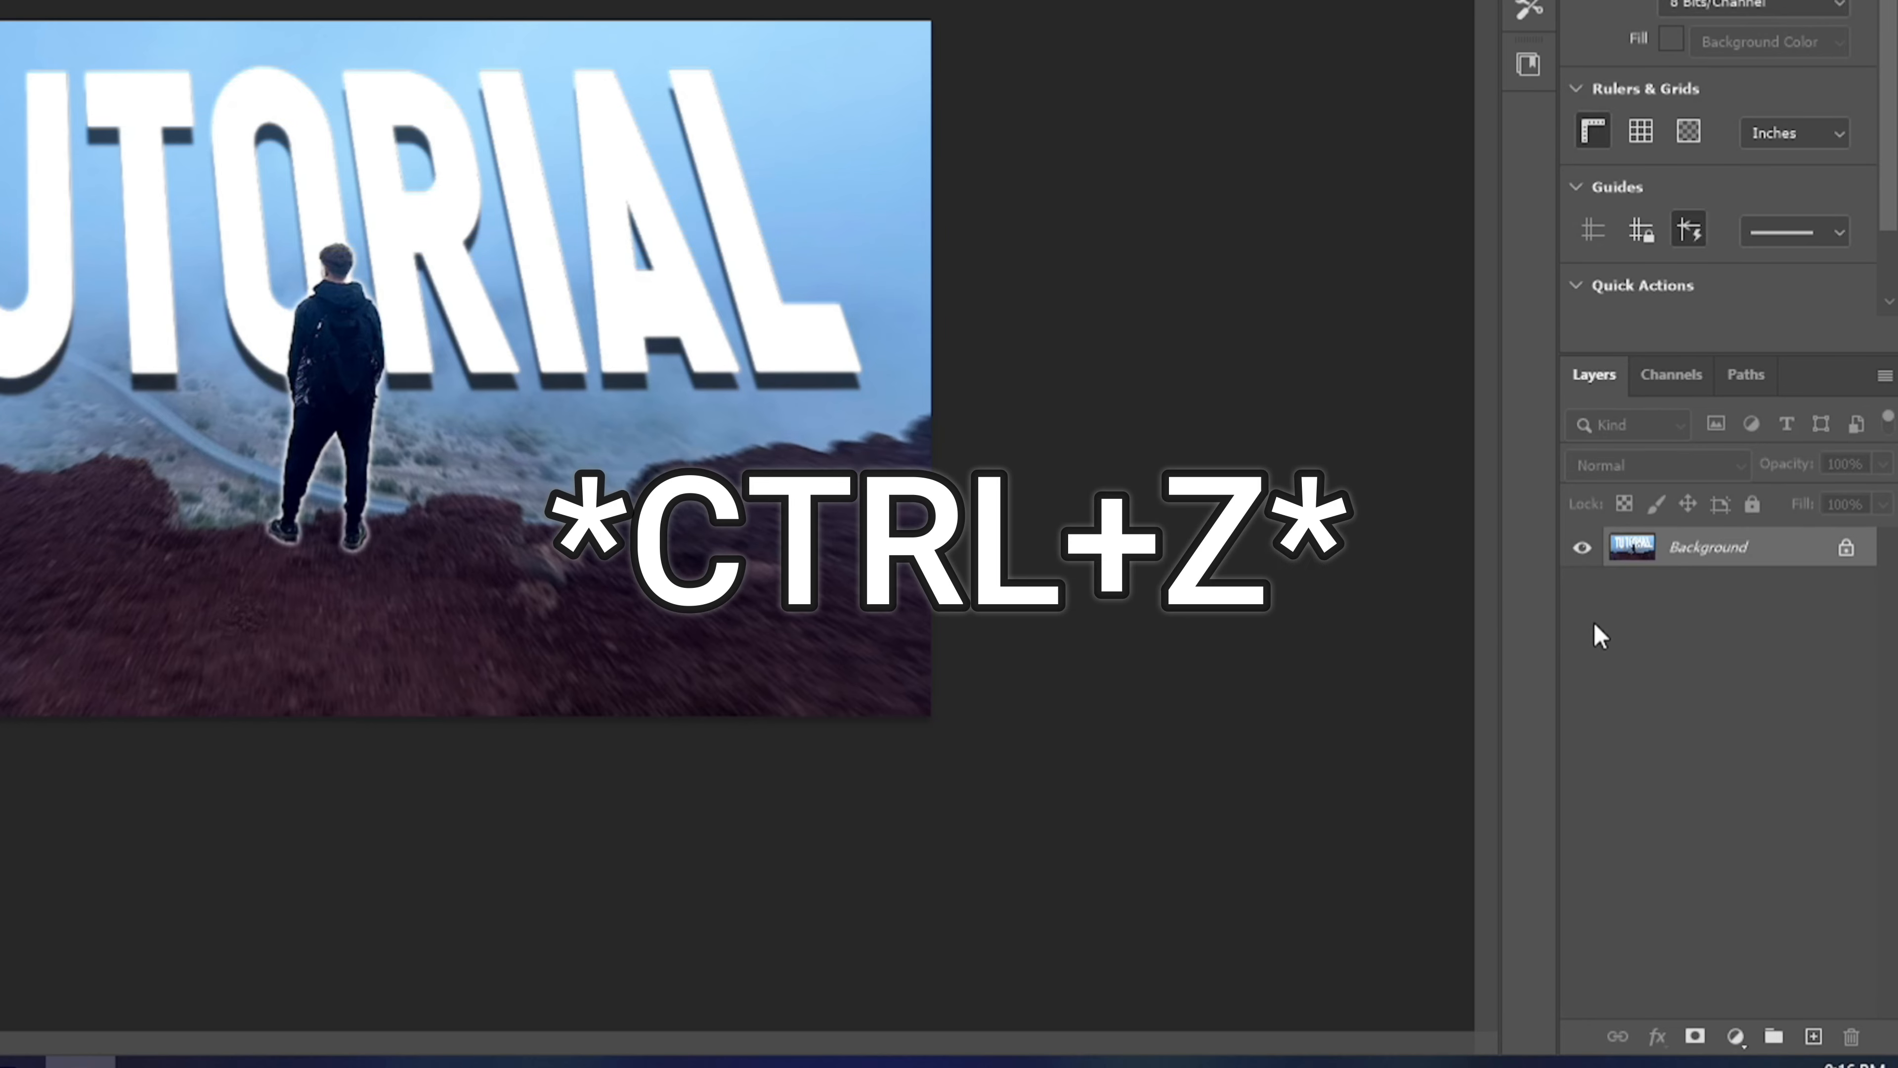
pyautogui.hotkey('ctrl', 'z')
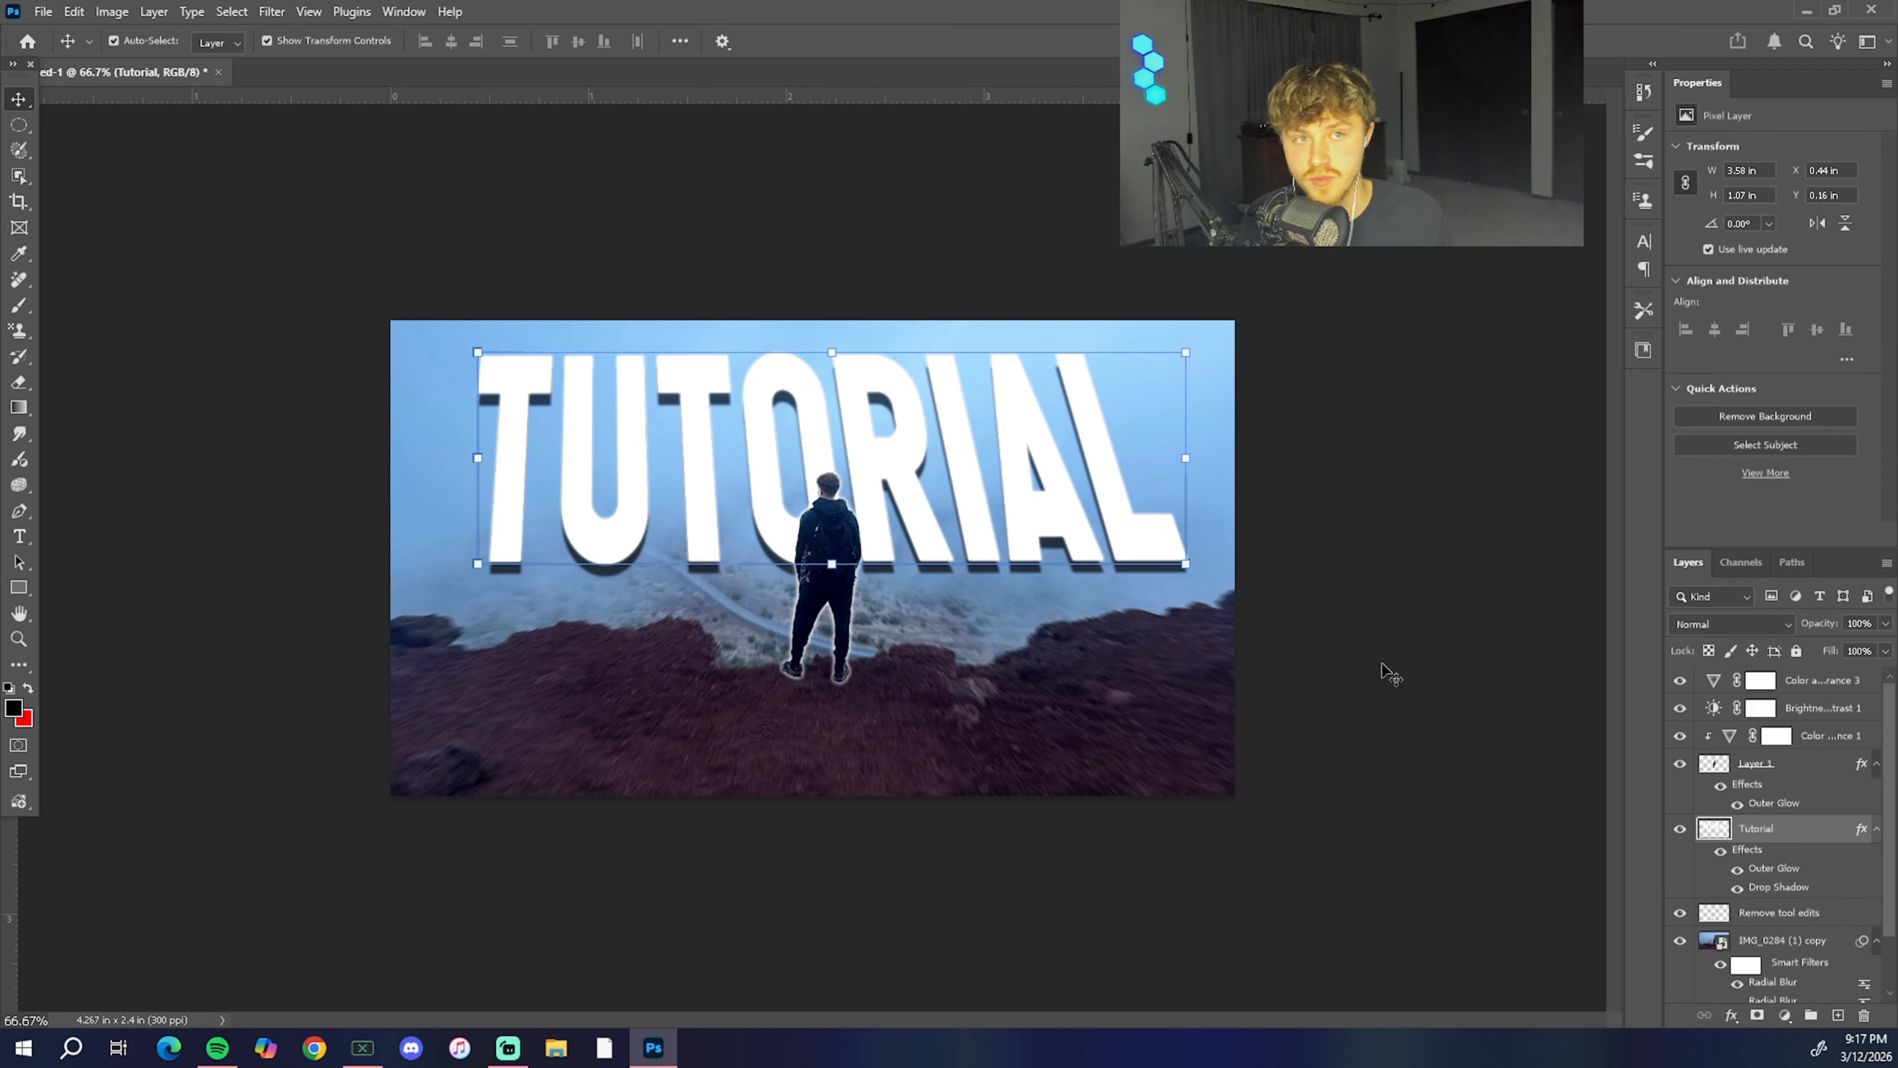
pyautogui.click(1752, 767)
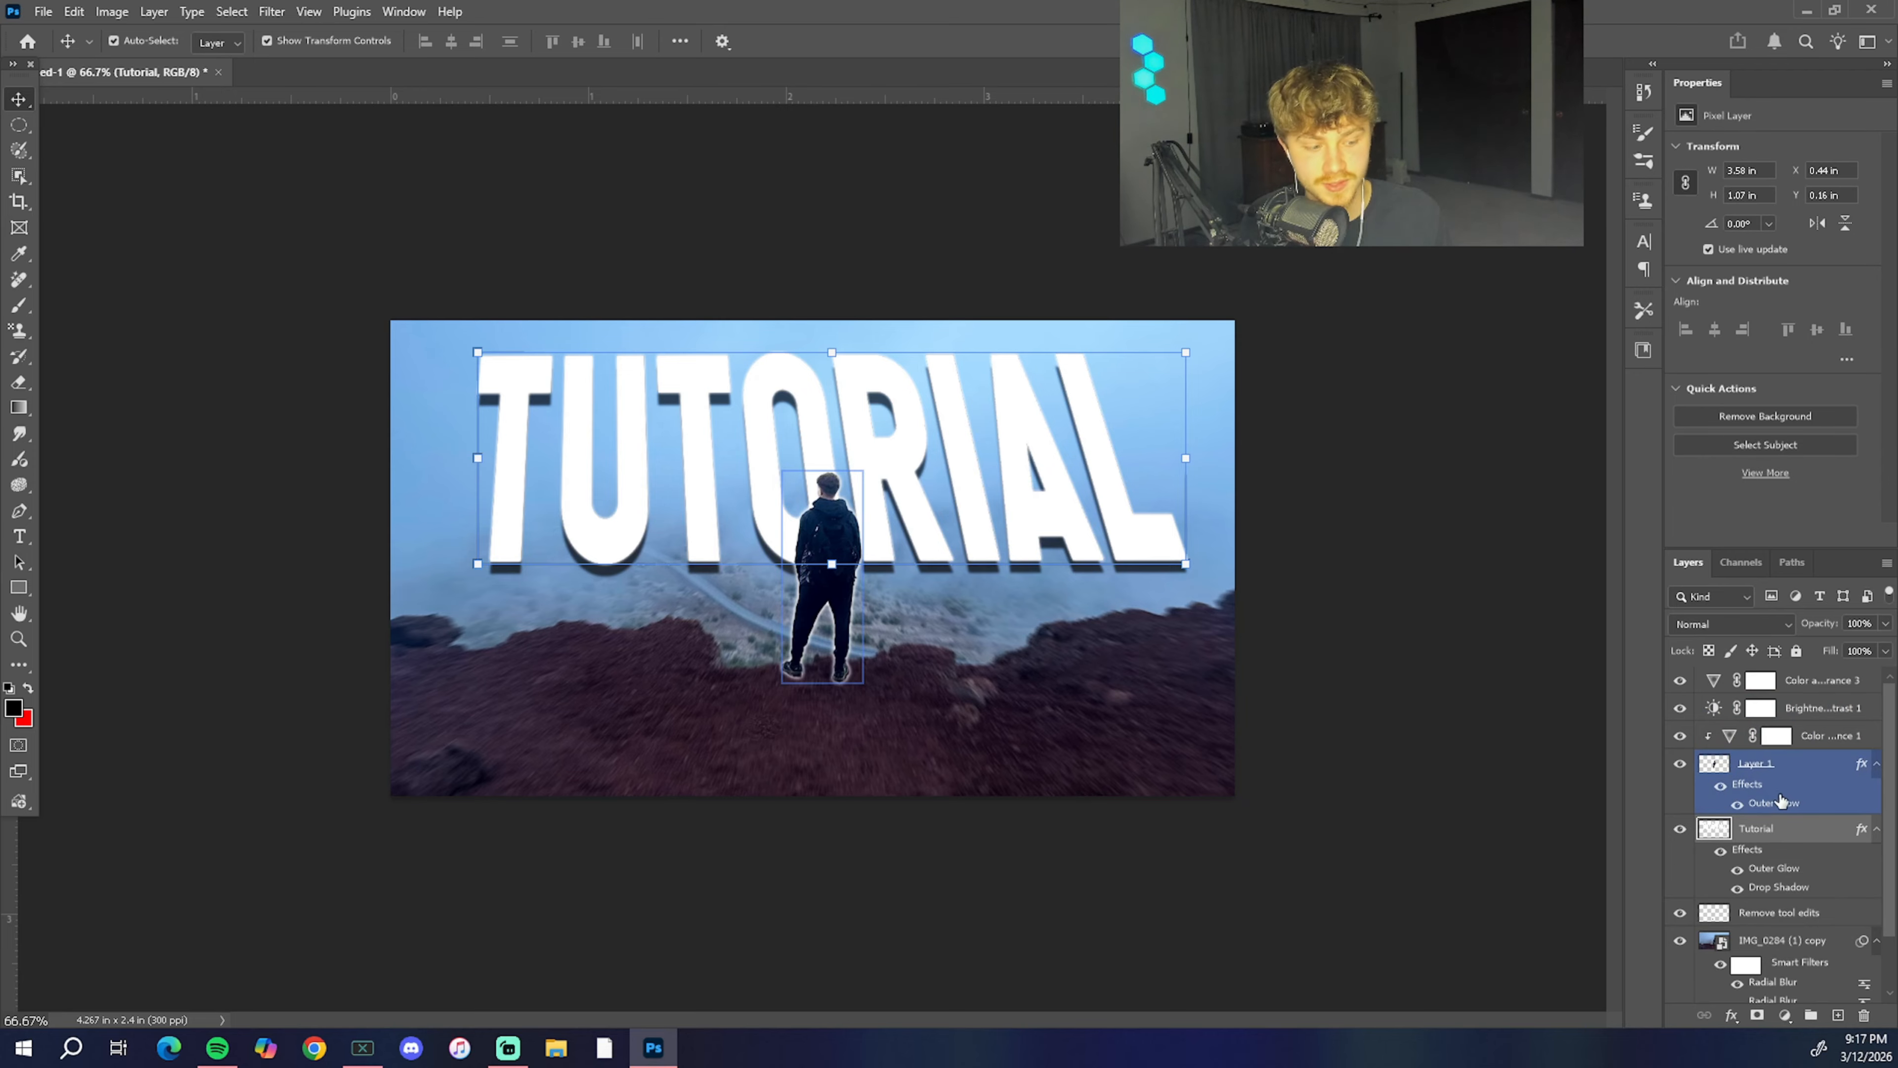
pyautogui.click(1788, 748)
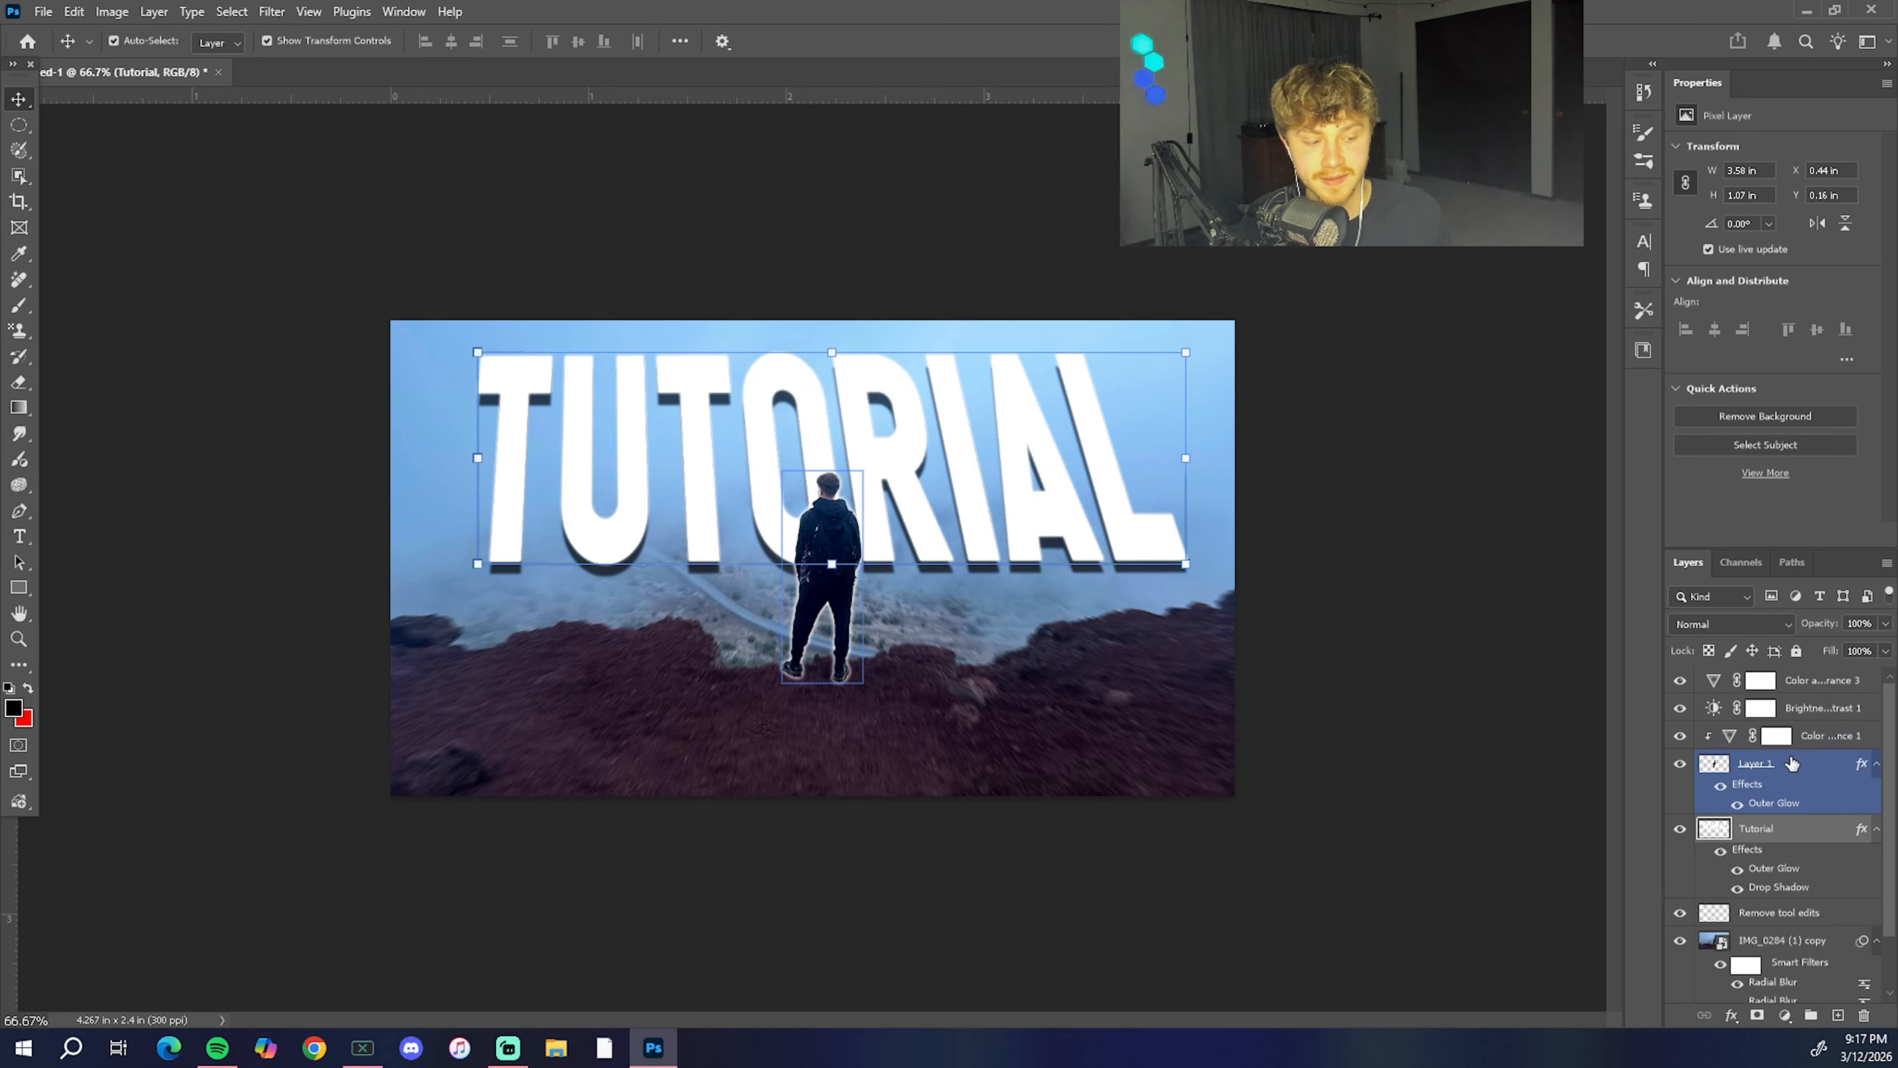
# Step: Flatten all layers of the image into a single Background layer
pyautogui.rightClick(1790, 757)
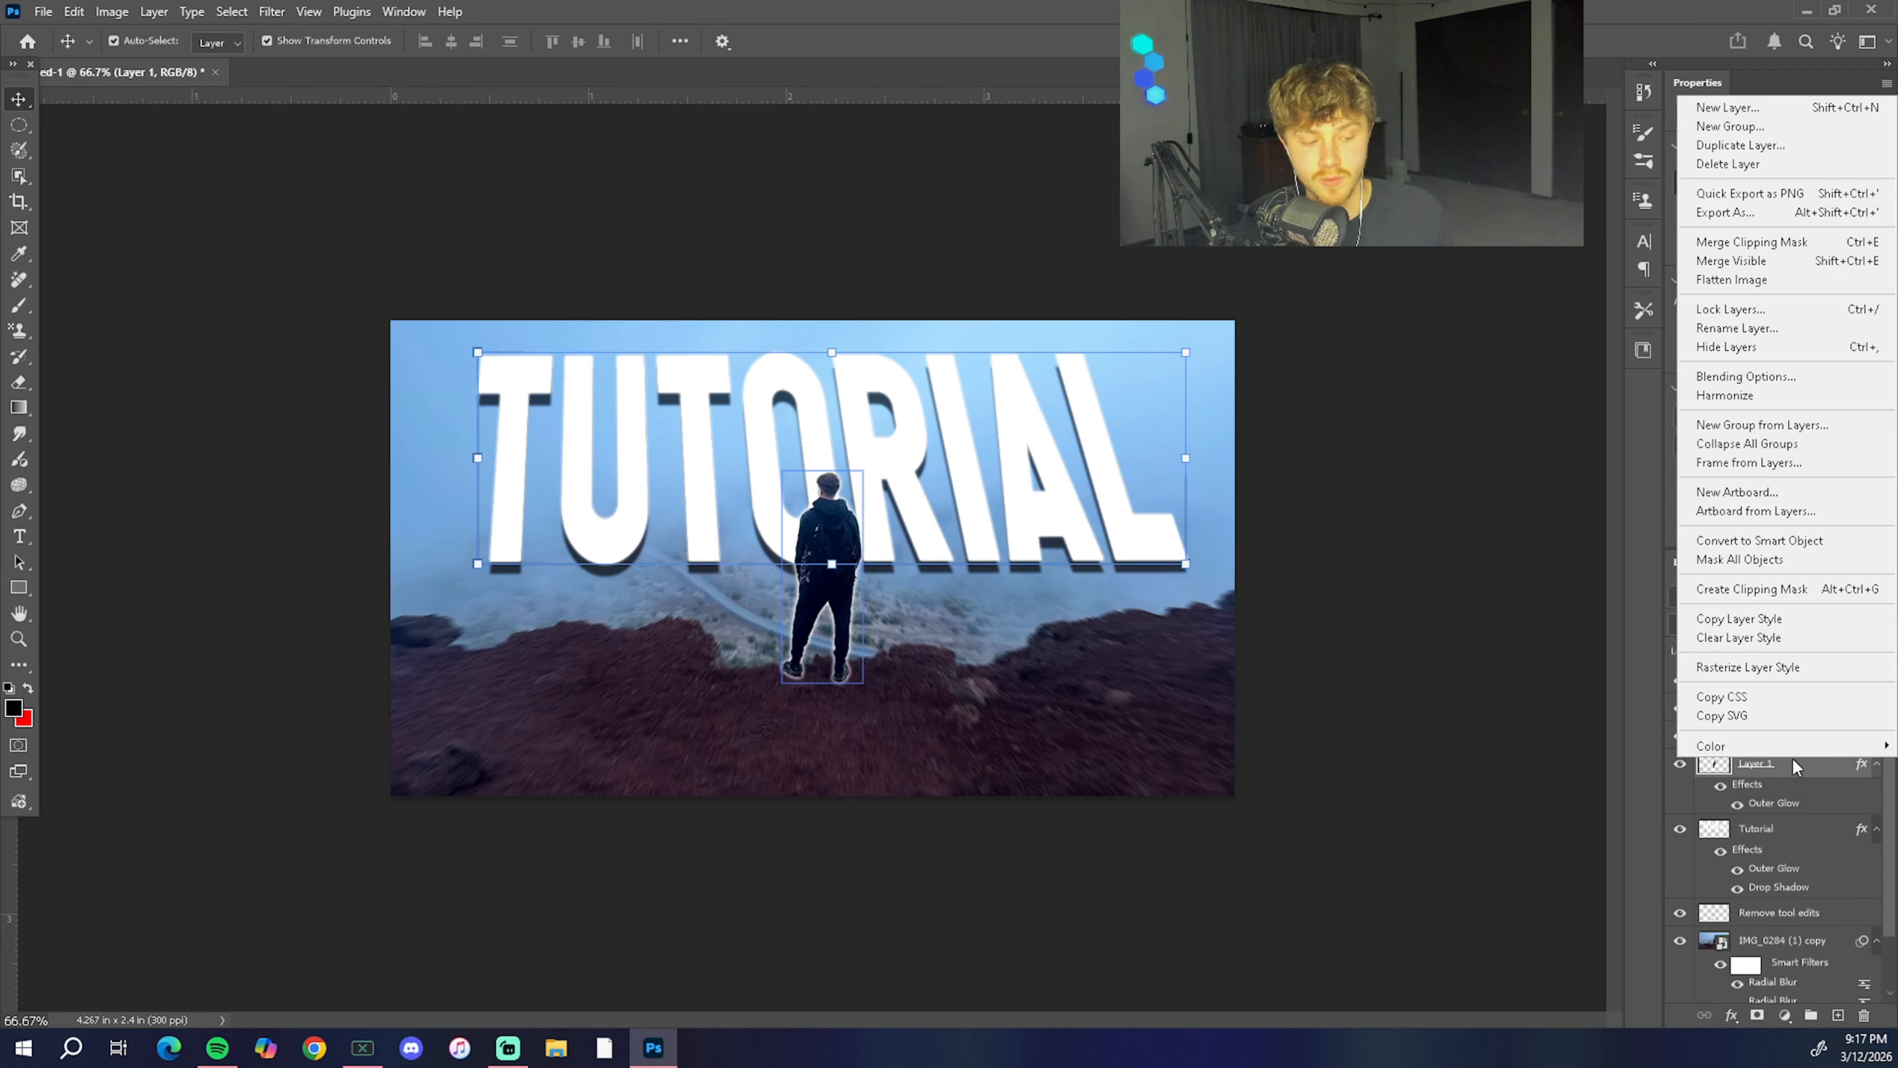
pyautogui.click(1761, 287)
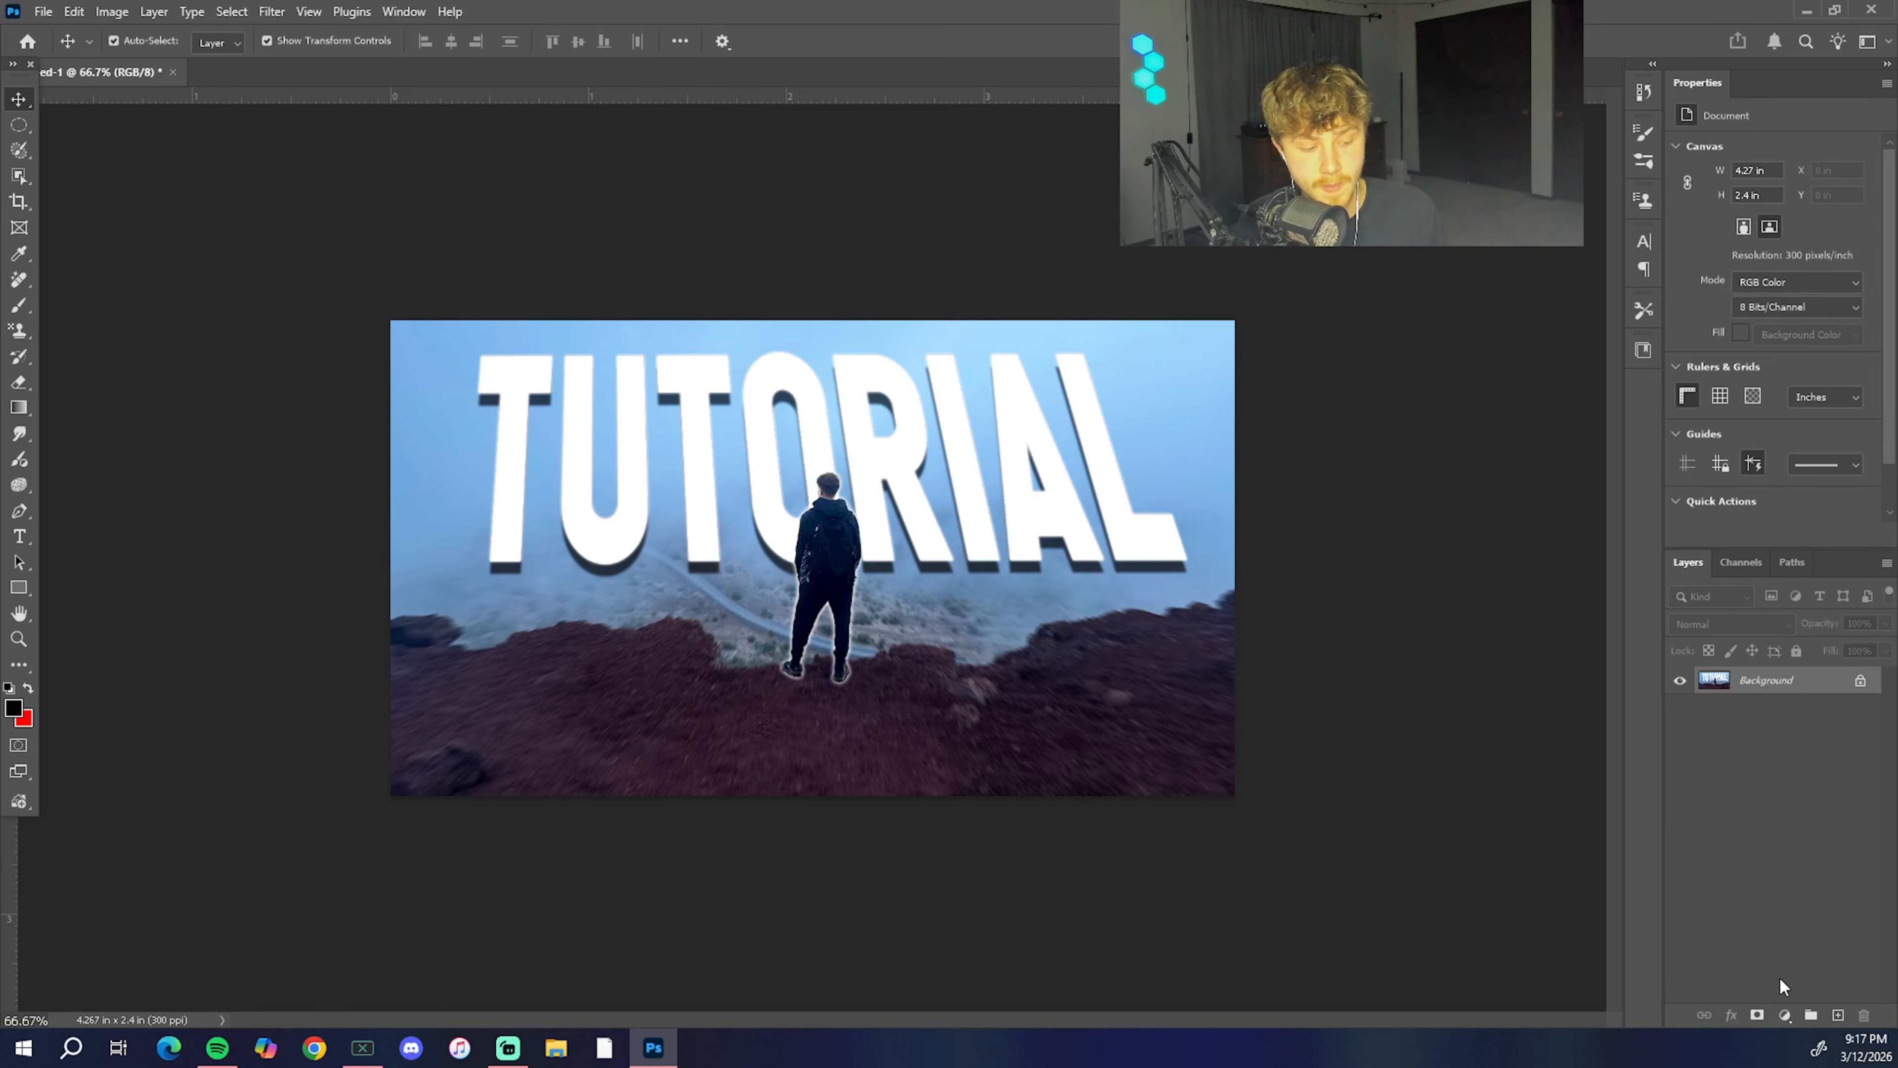
pyautogui.click(1785, 1014)
pyautogui.press('Escape')
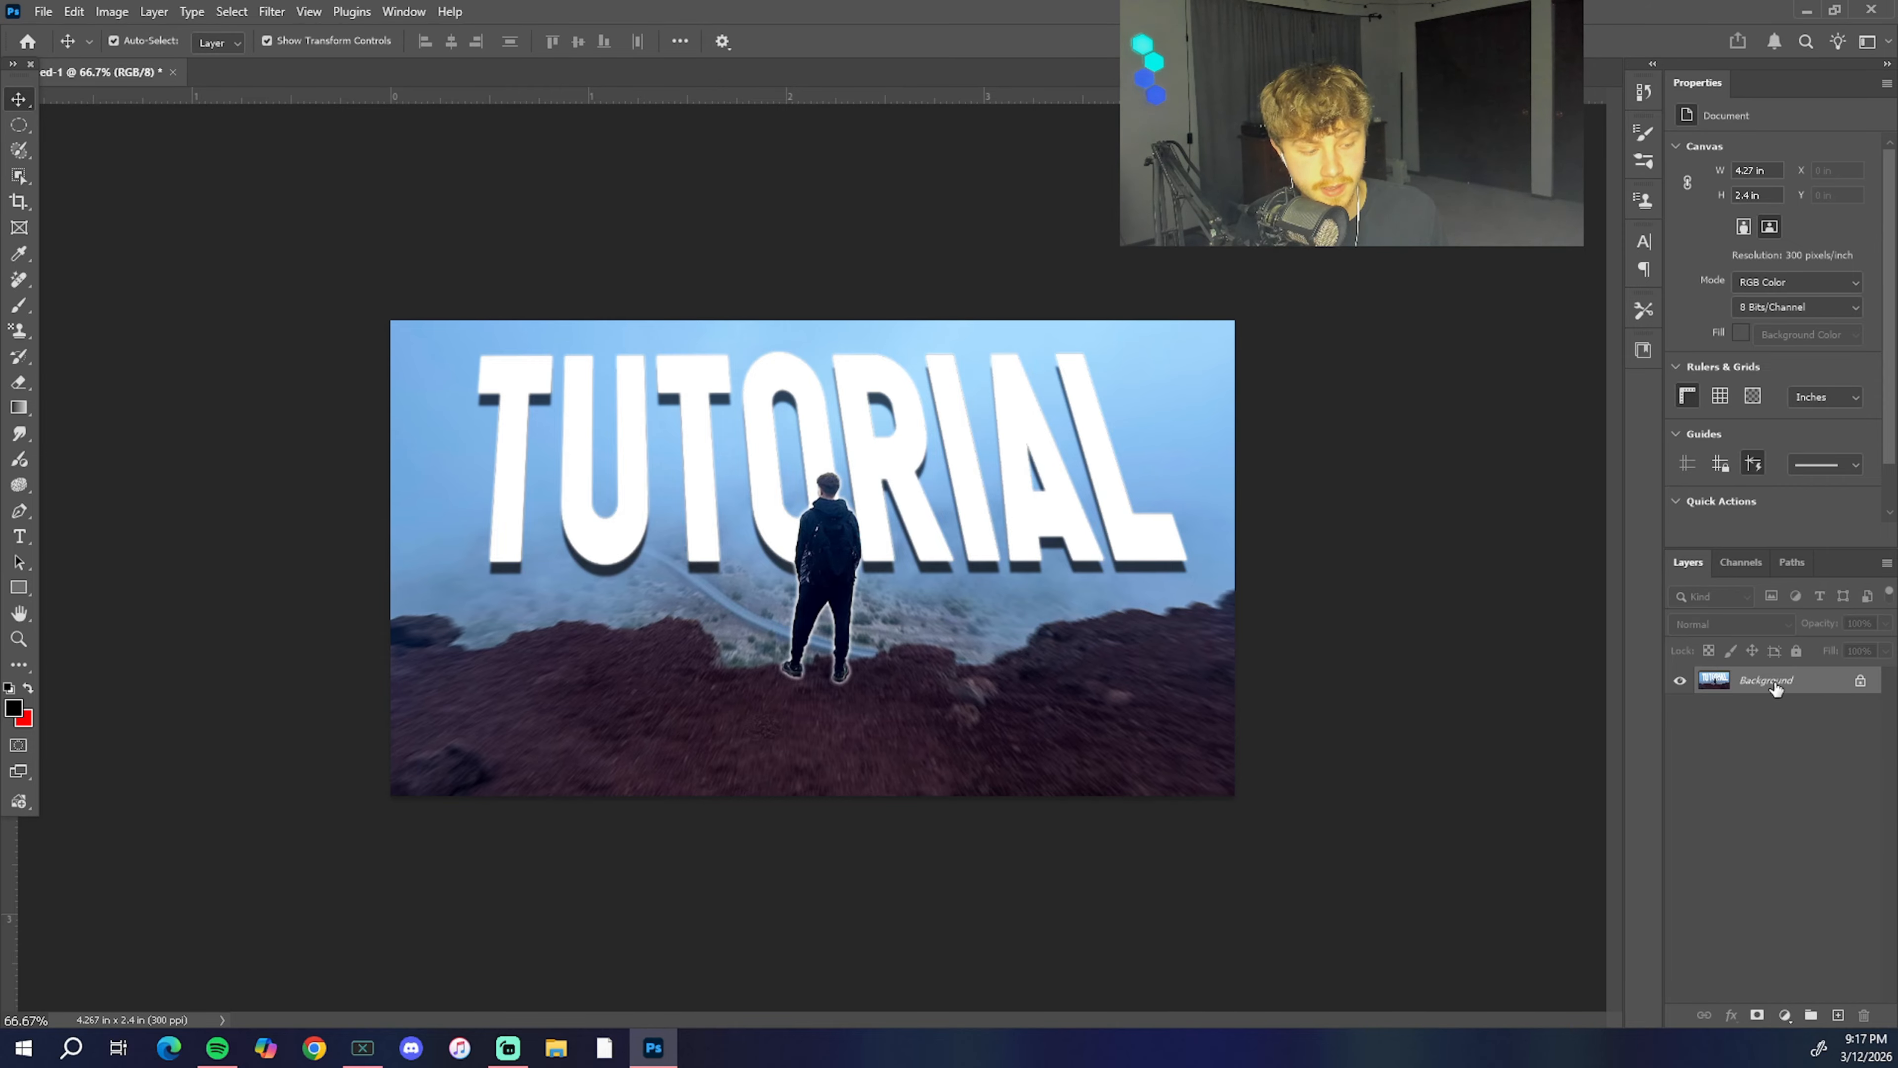
# Step: Duplicate the flattened Background layer as Background copy
pyautogui.rightClick(1795, 674)
pyautogui.click(1746, 753)
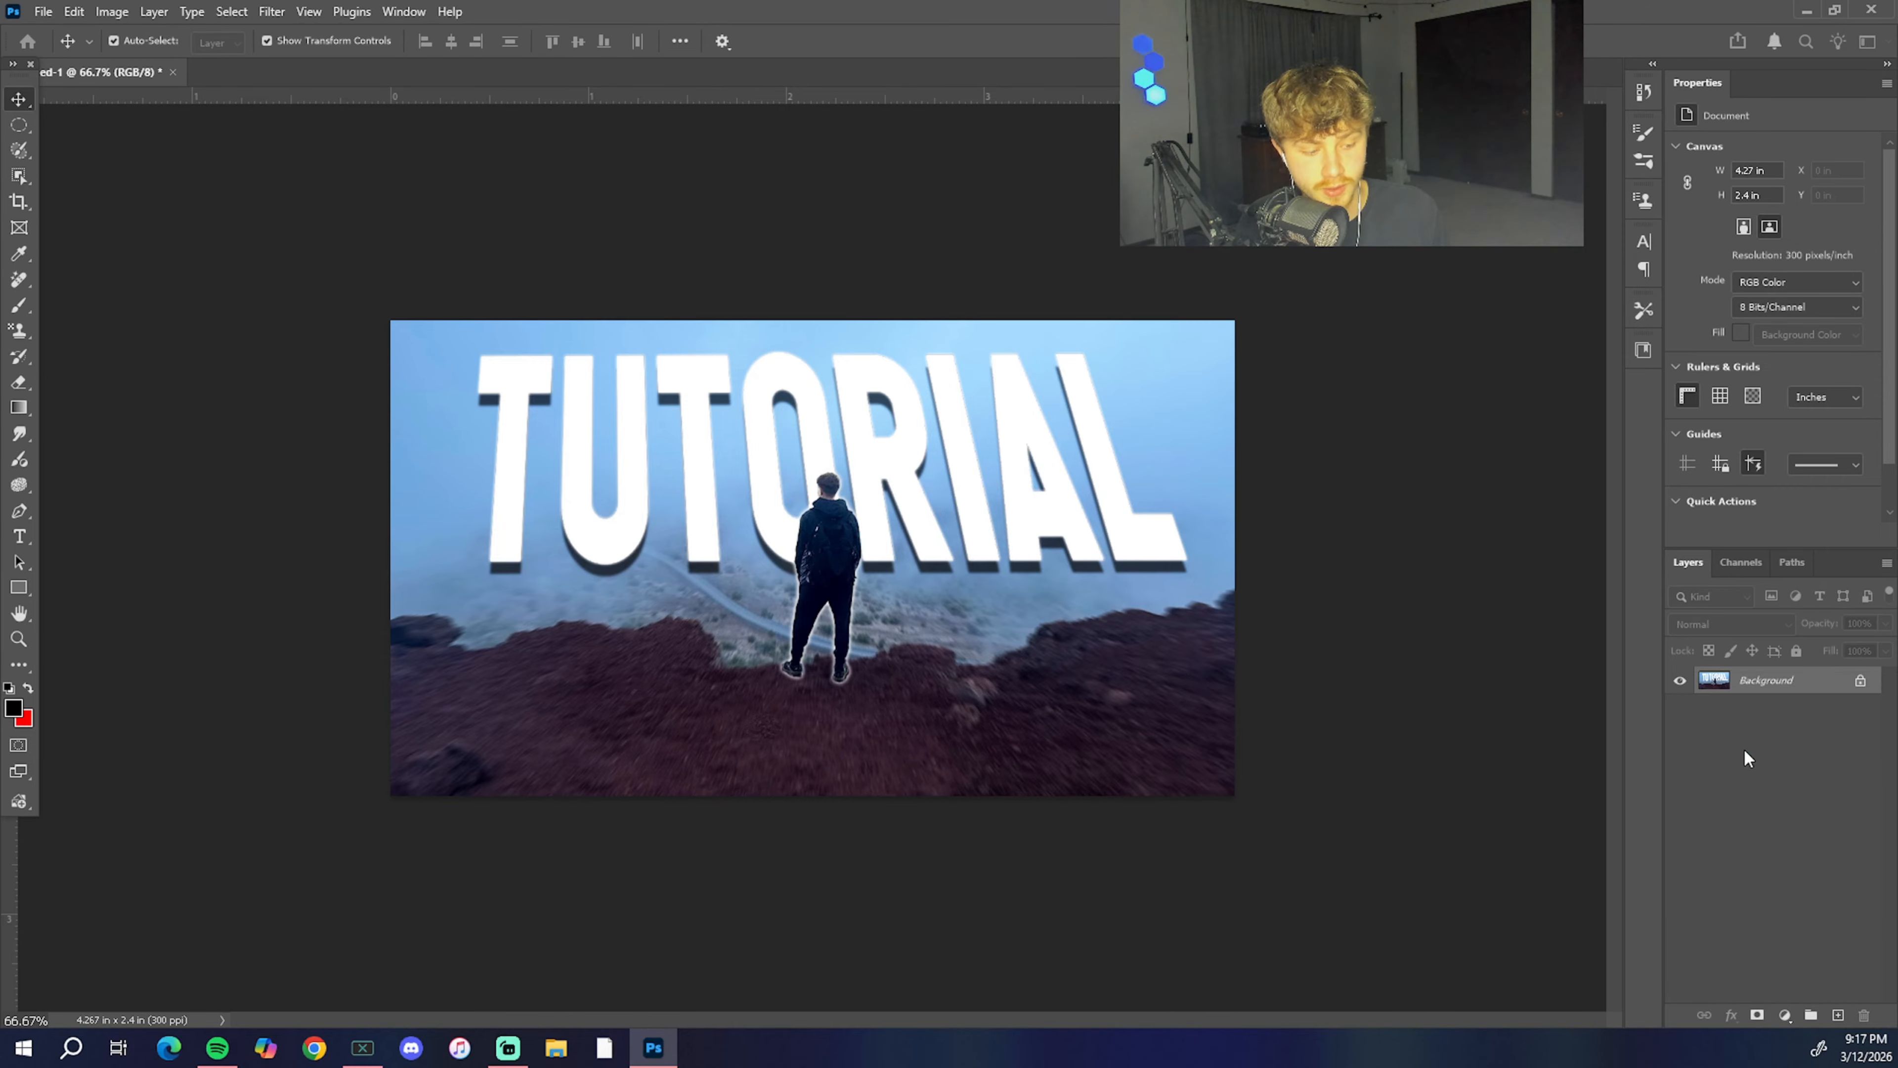
pyautogui.click(525, 475)
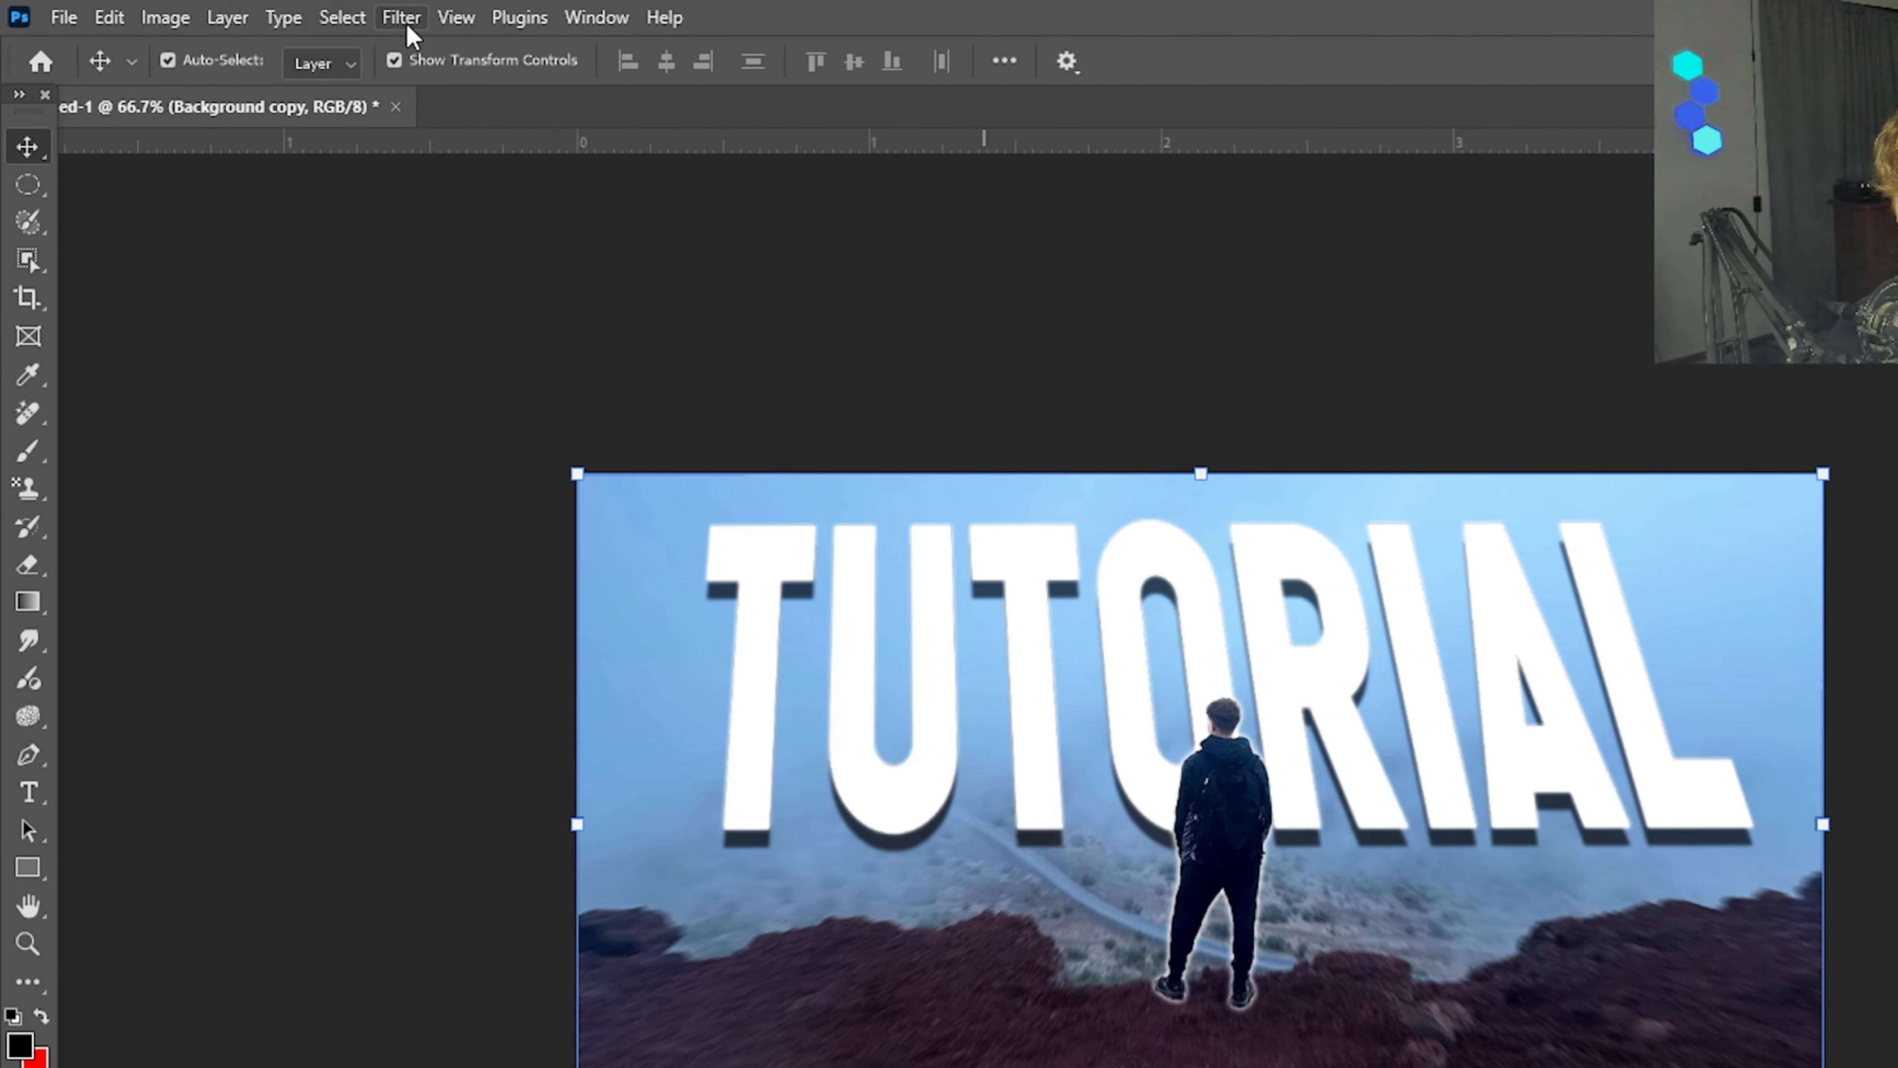
# Step: Start a Lens Flare render on the Background copy layer and try its center at the top of the letter A
pyautogui.click(283, 12)
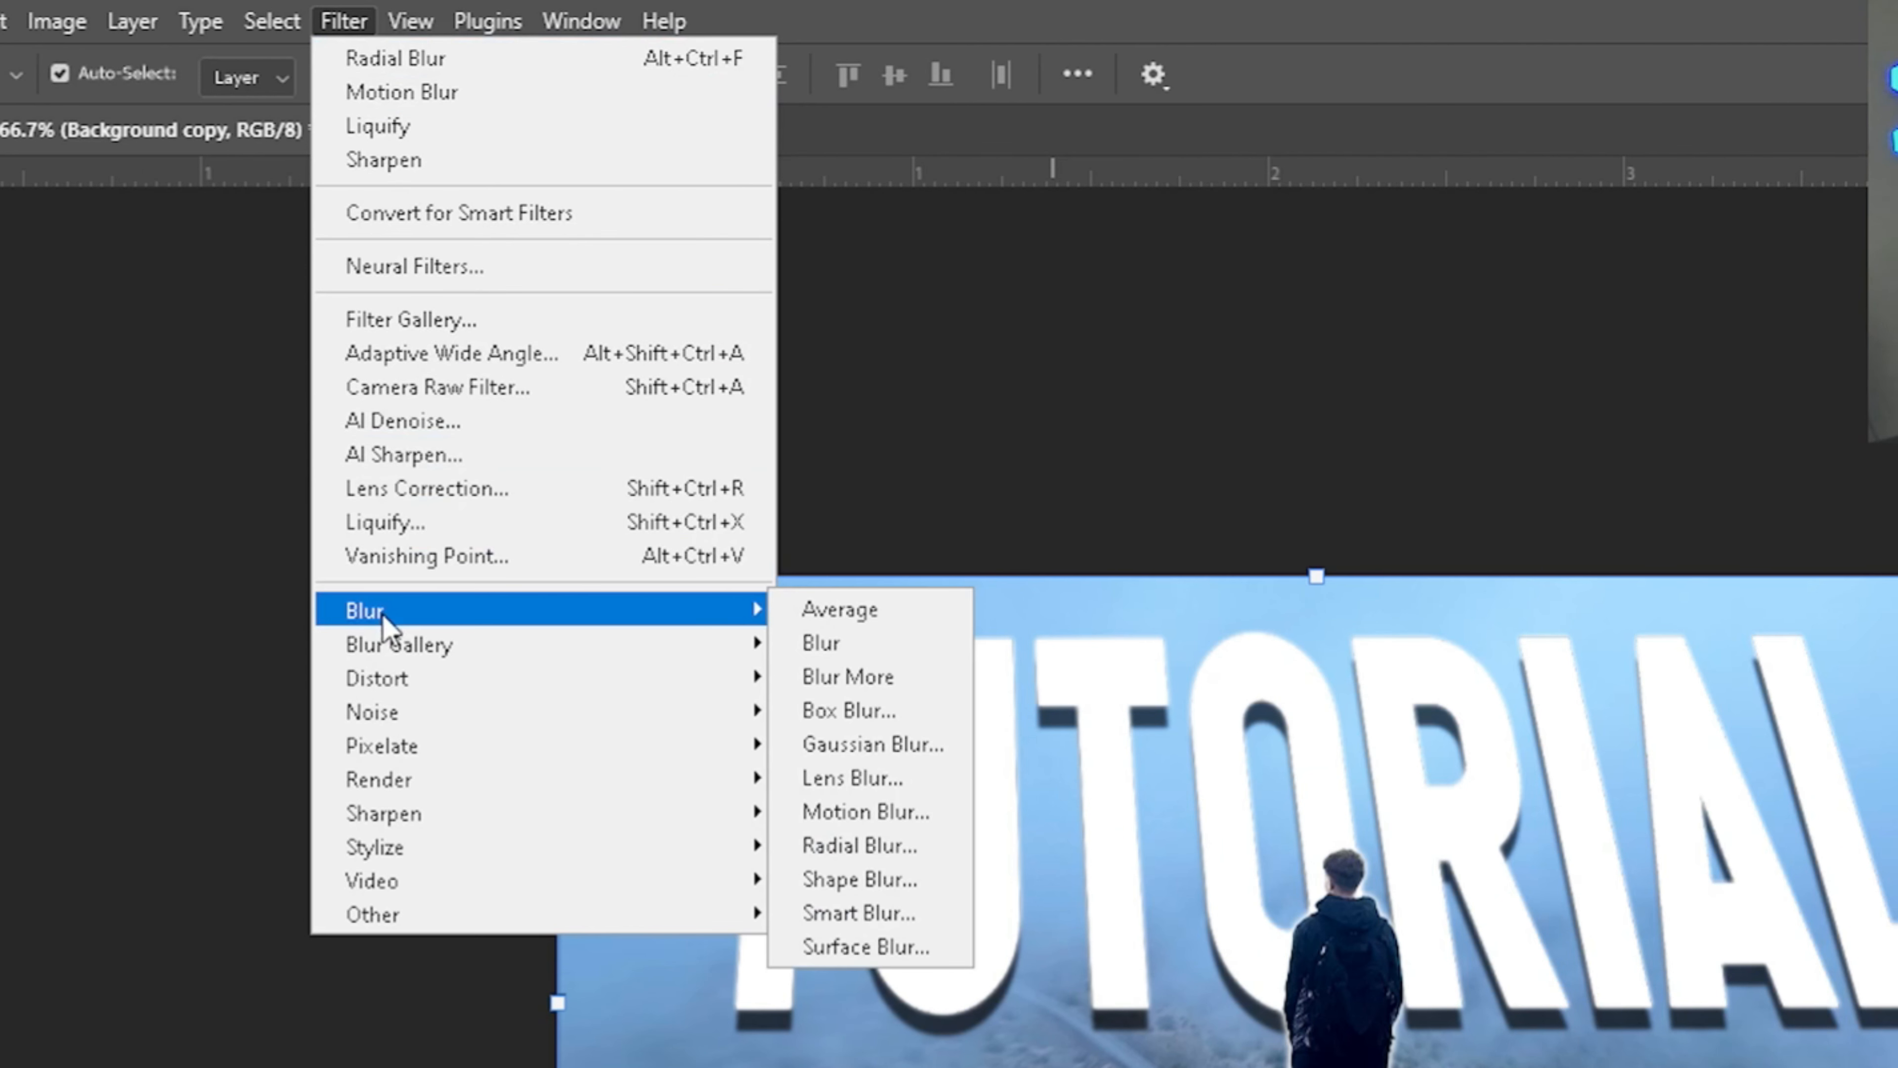
pyautogui.moveTo(386, 794)
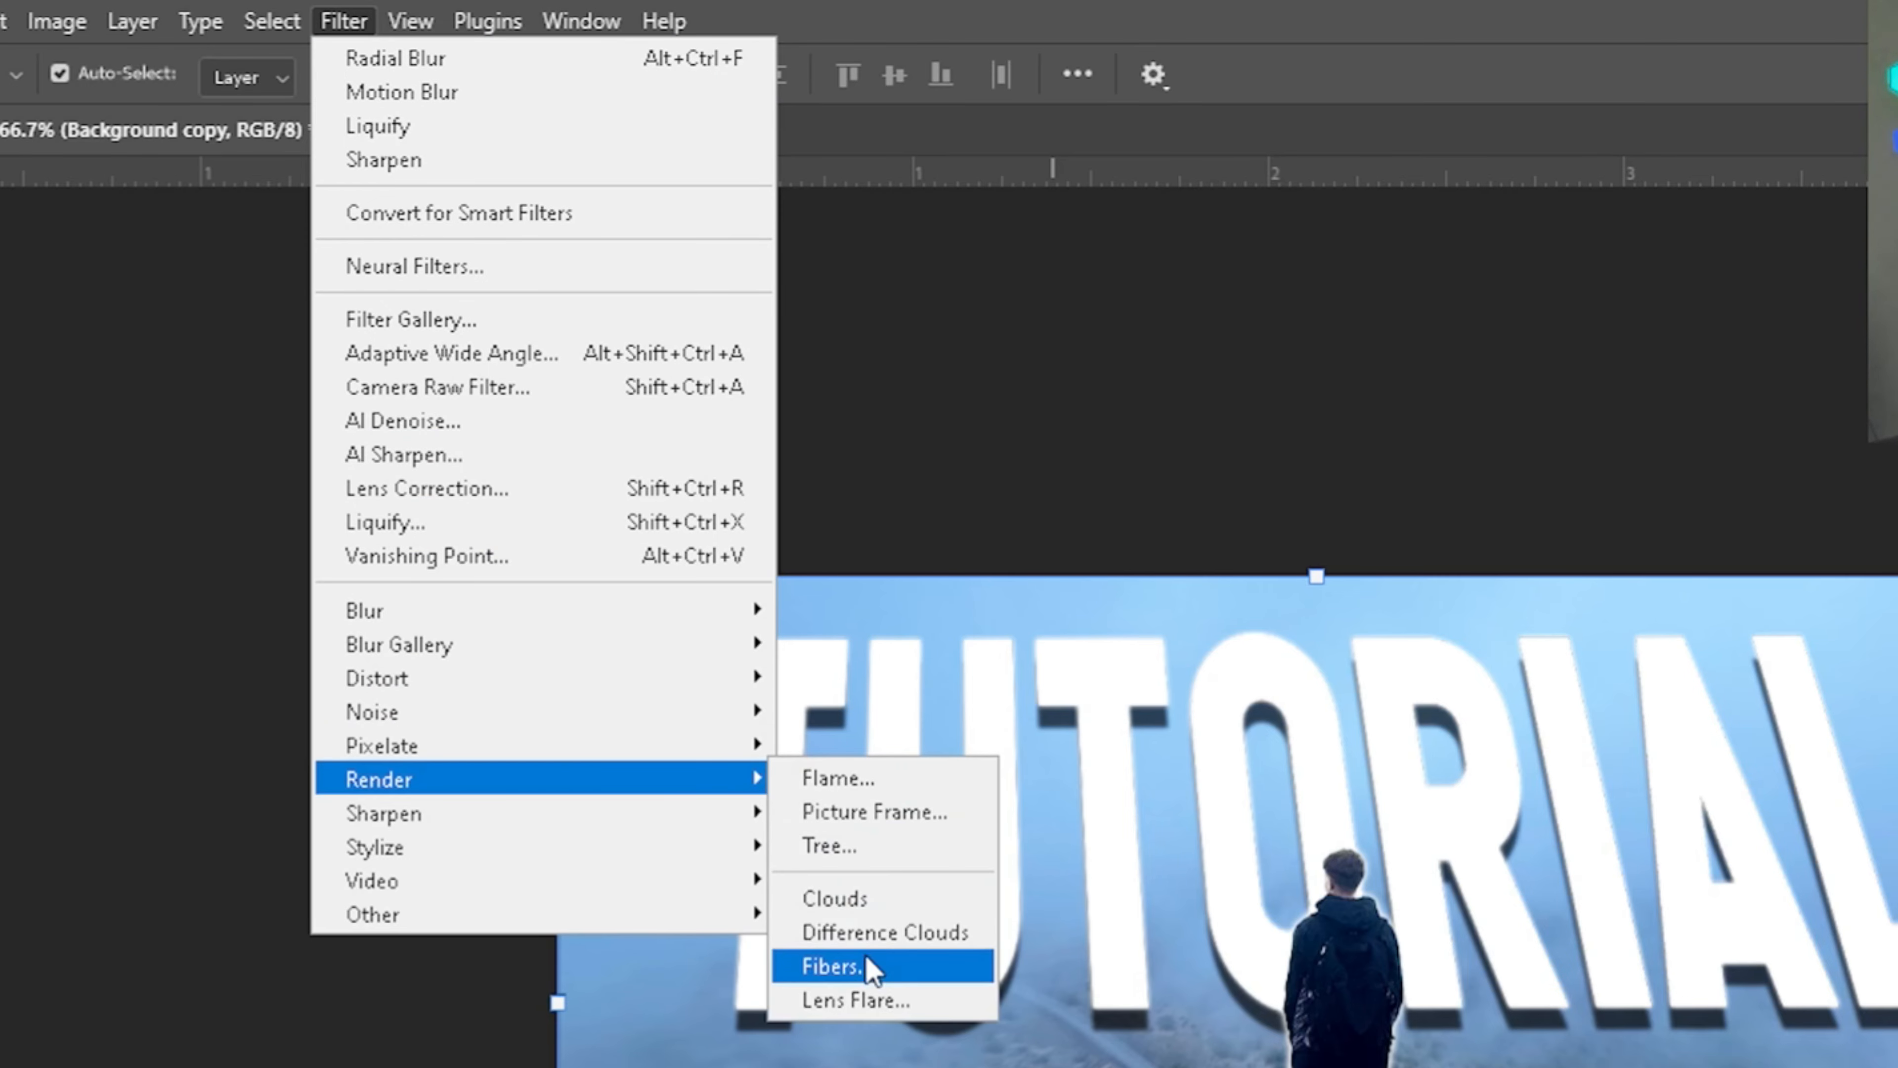
pyautogui.click(864, 999)
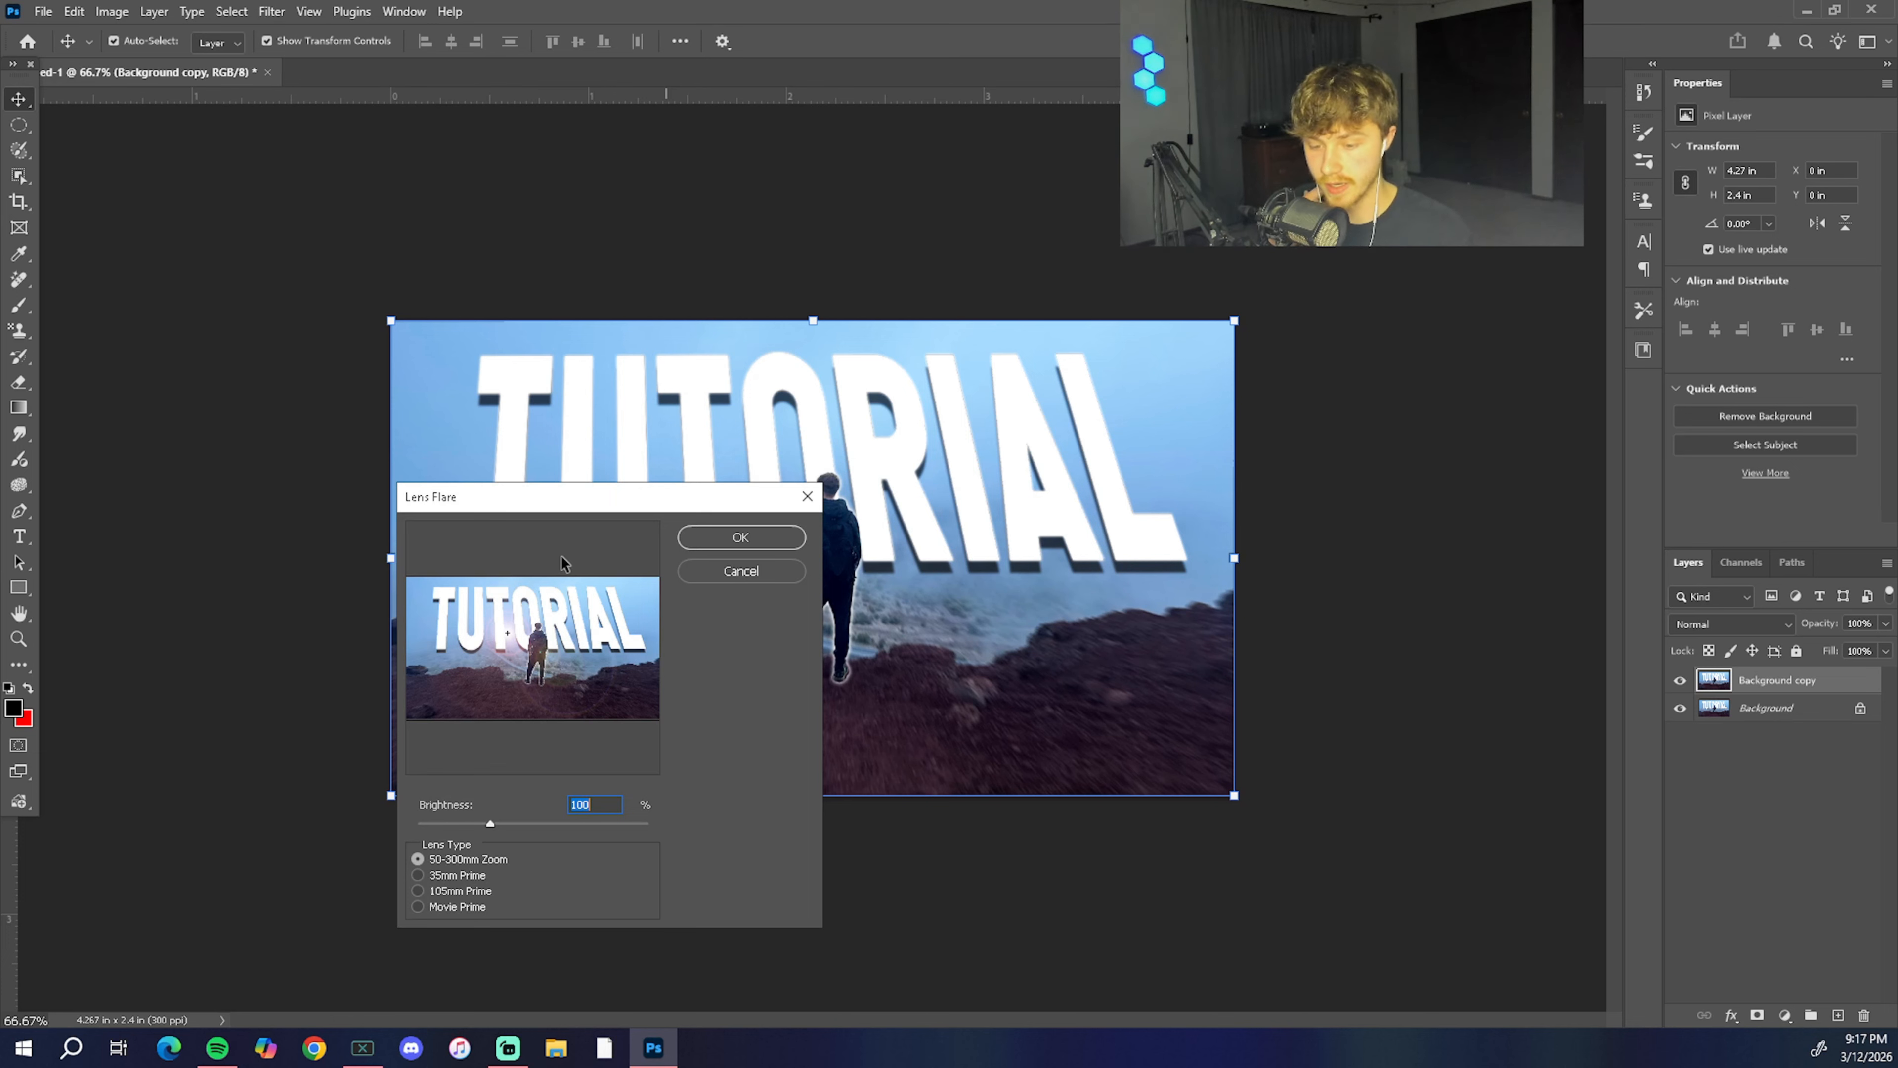
pyautogui.moveTo(1446, 324); pyautogui.dragTo(1453, 256)
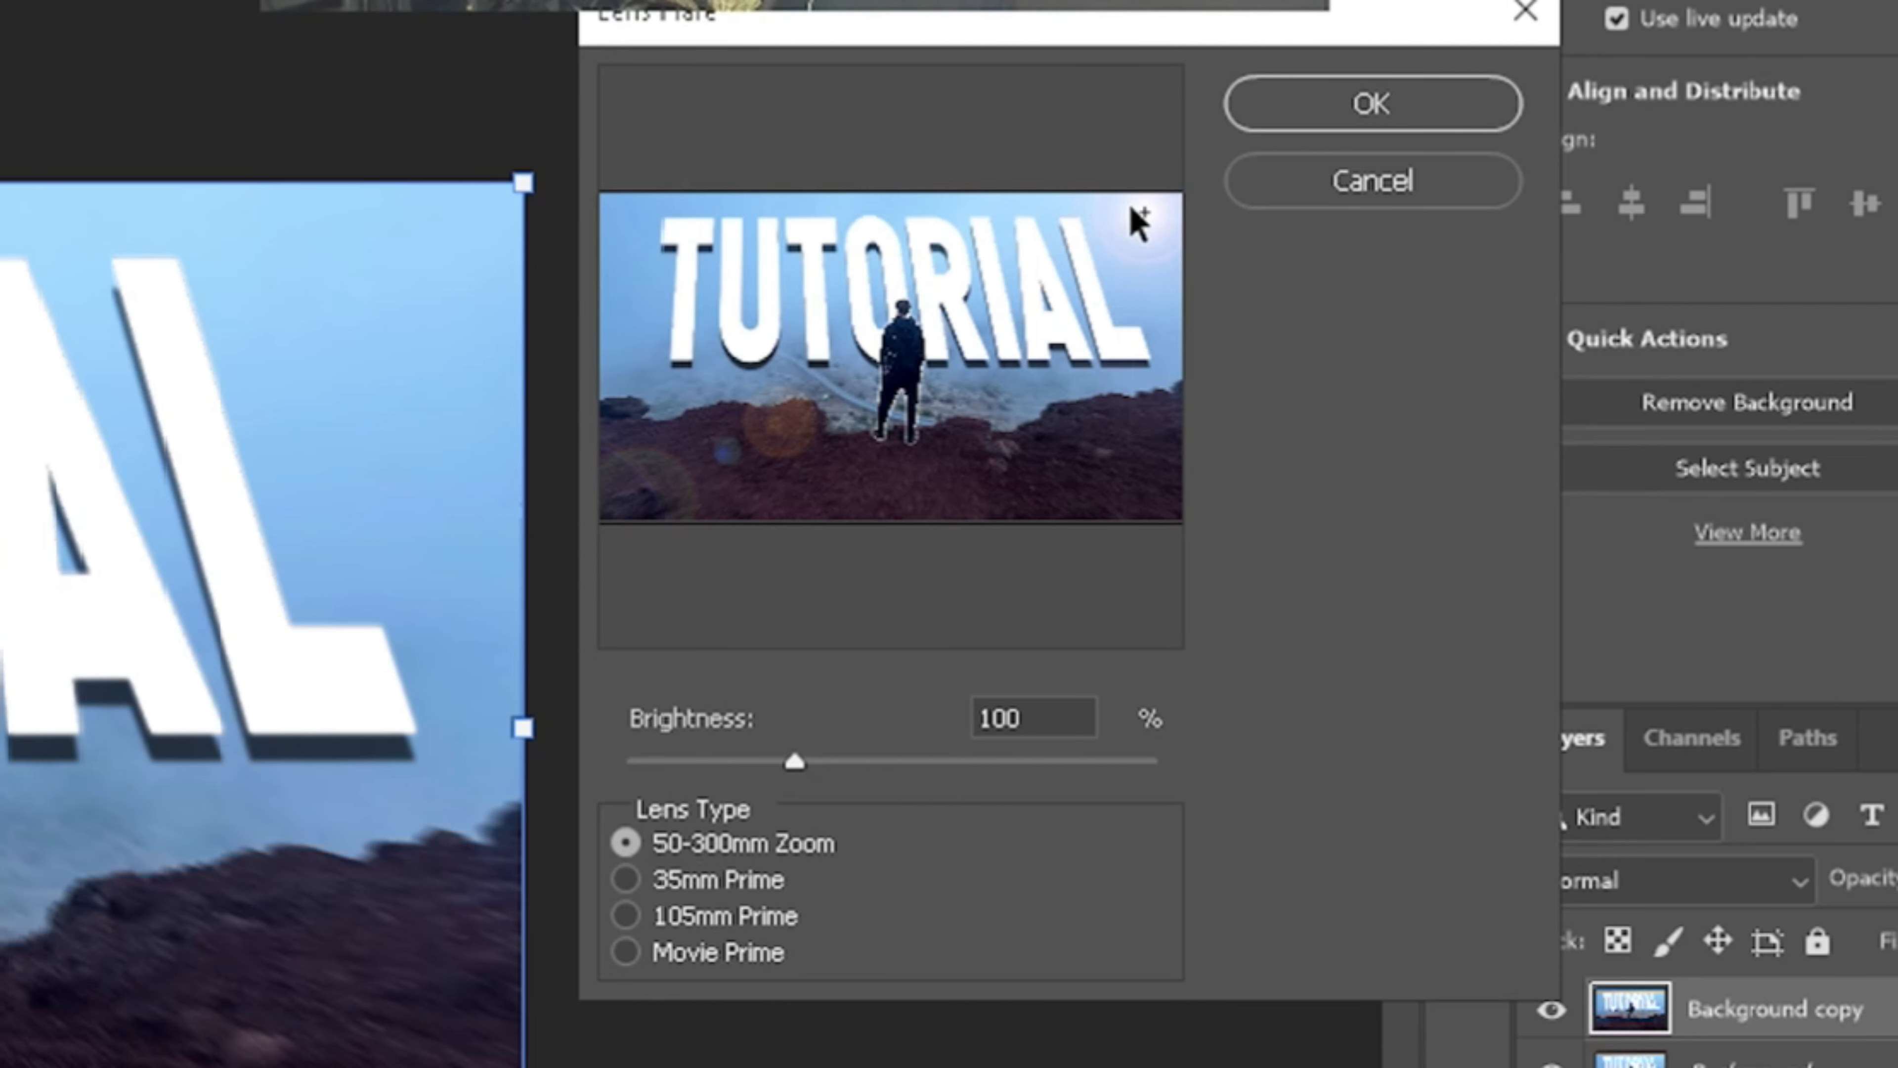
pyautogui.moveTo(1127, 211); pyautogui.dragTo(1028, 221)
# Step: Try the 35mm Prime, 105mm Prime and Movie Prime lens types, and apply a 50-300mm Zoom flare at 72% brightness near the top of the L
pyautogui.click(627, 879)
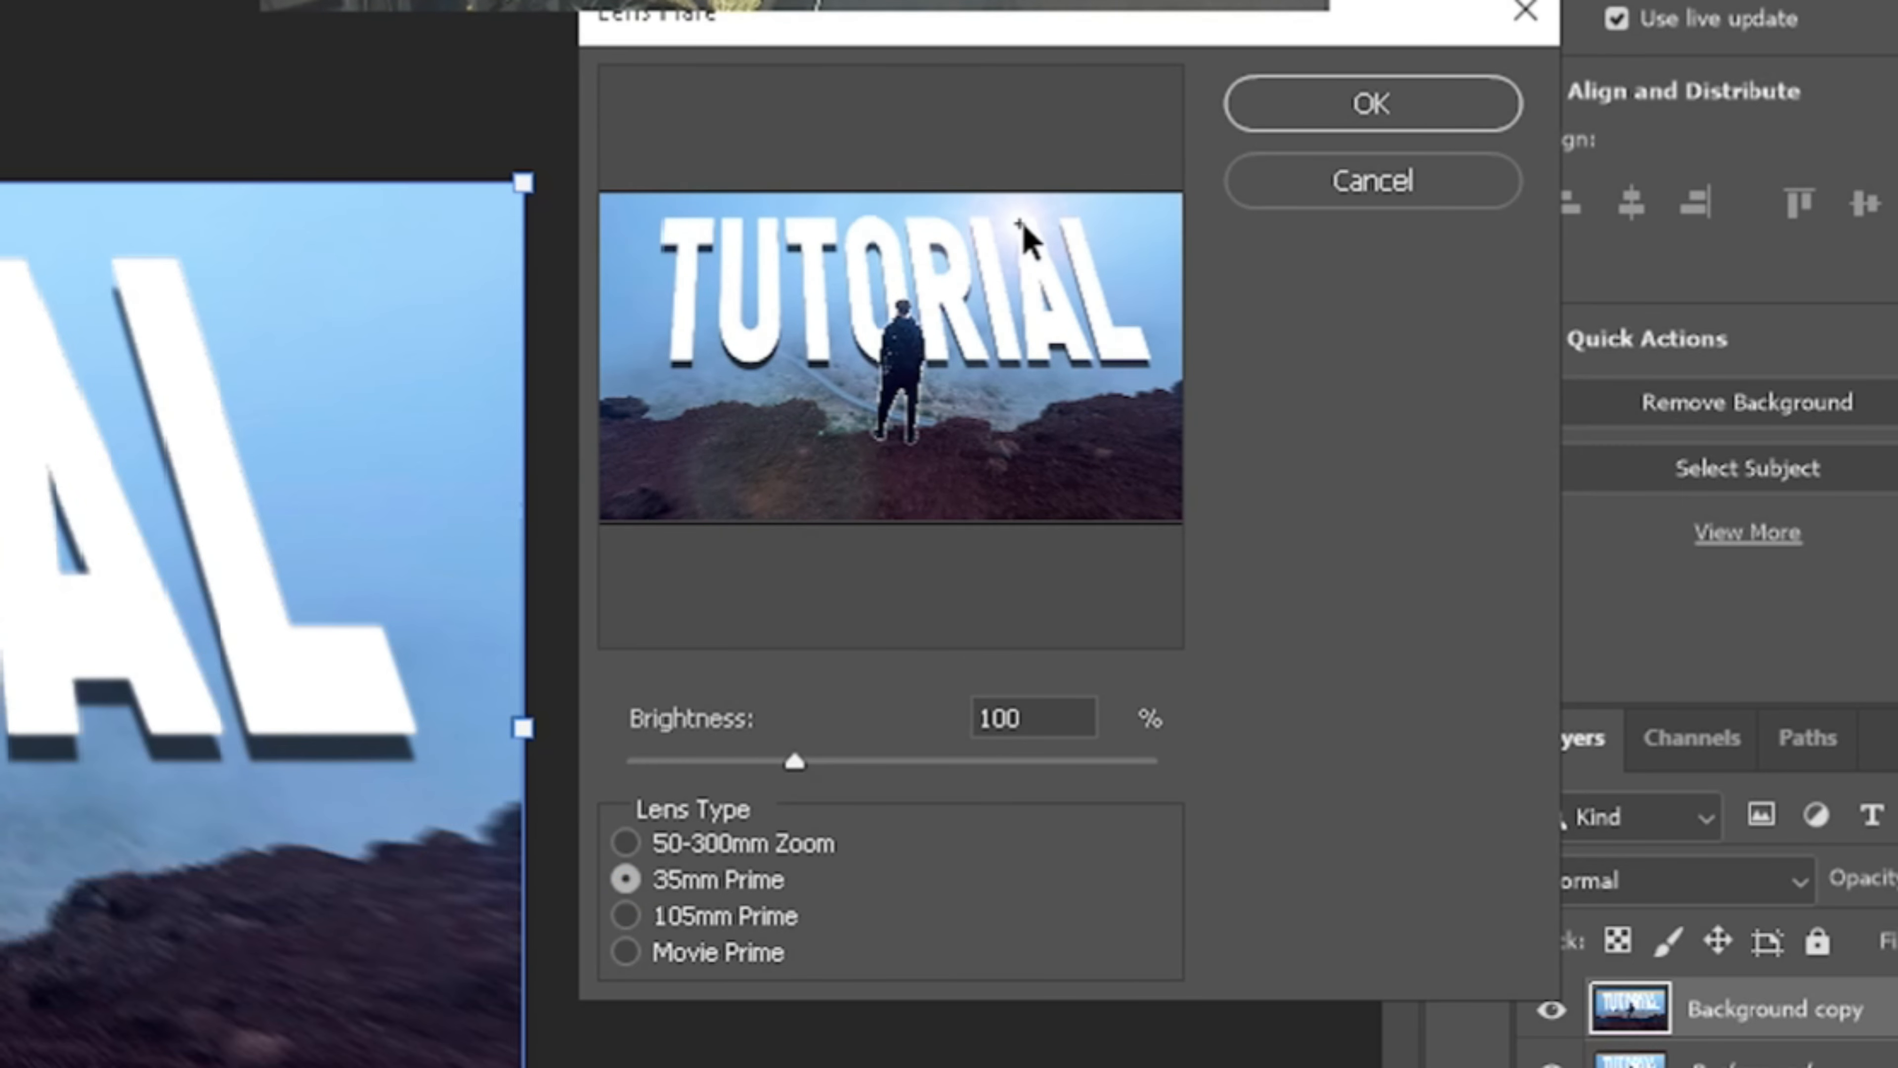
pyautogui.click(635, 927)
pyautogui.moveTo(1028, 220); pyautogui.dragTo(1093, 227)
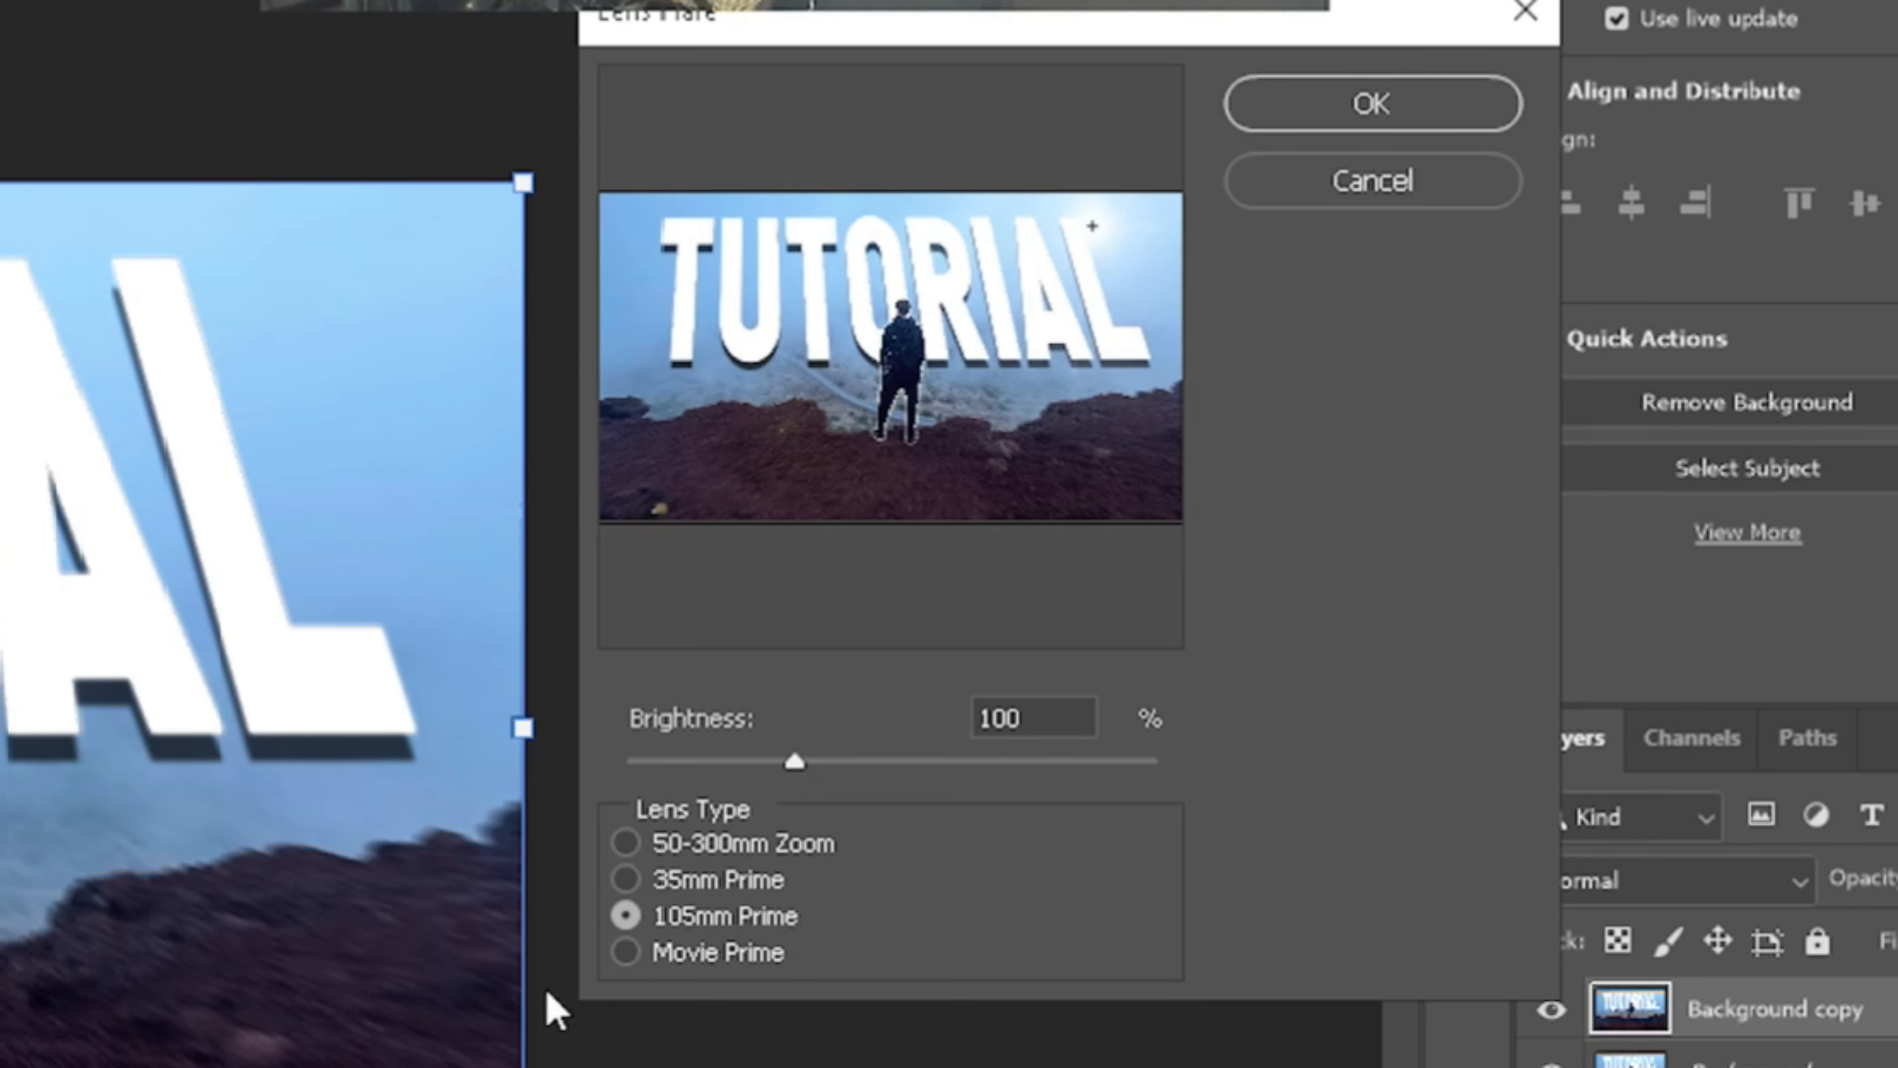
pyautogui.click(622, 954)
pyautogui.moveTo(1099, 229); pyautogui.dragTo(1182, 297)
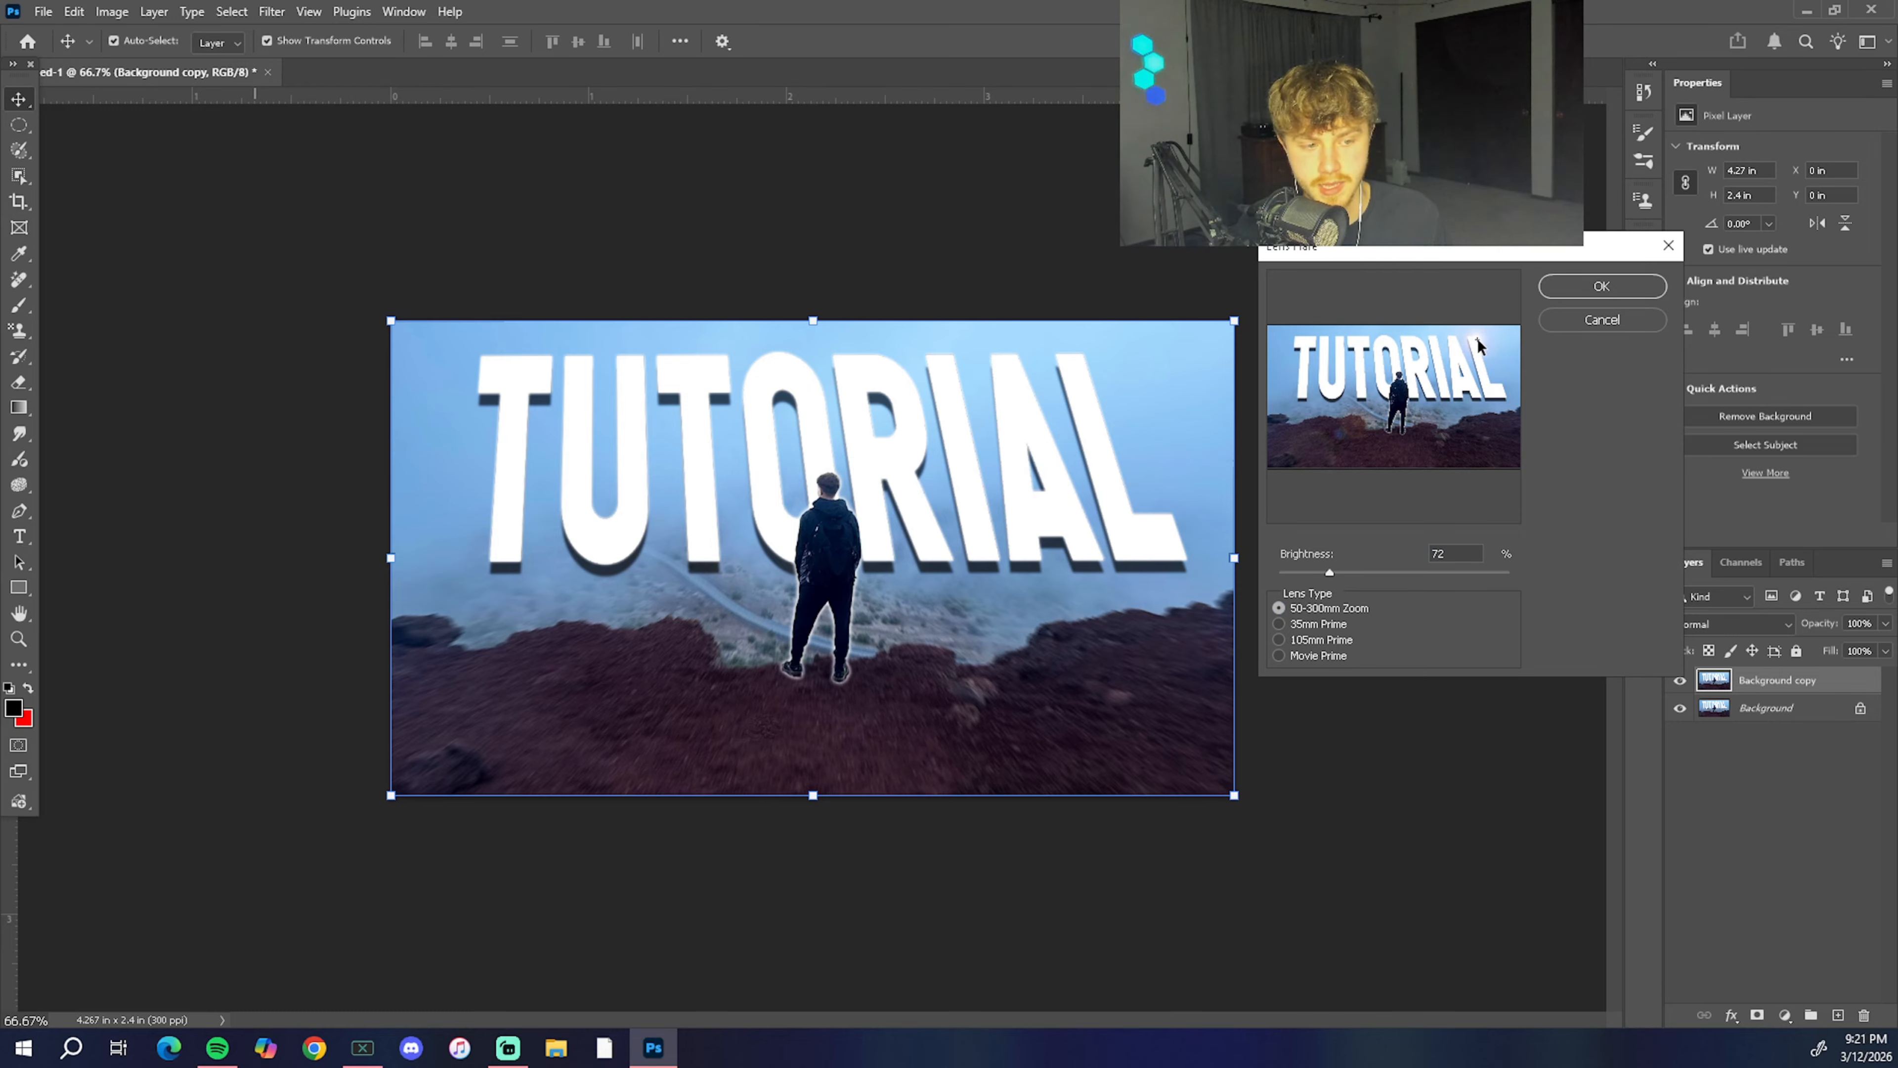
pyautogui.click(1601, 287)
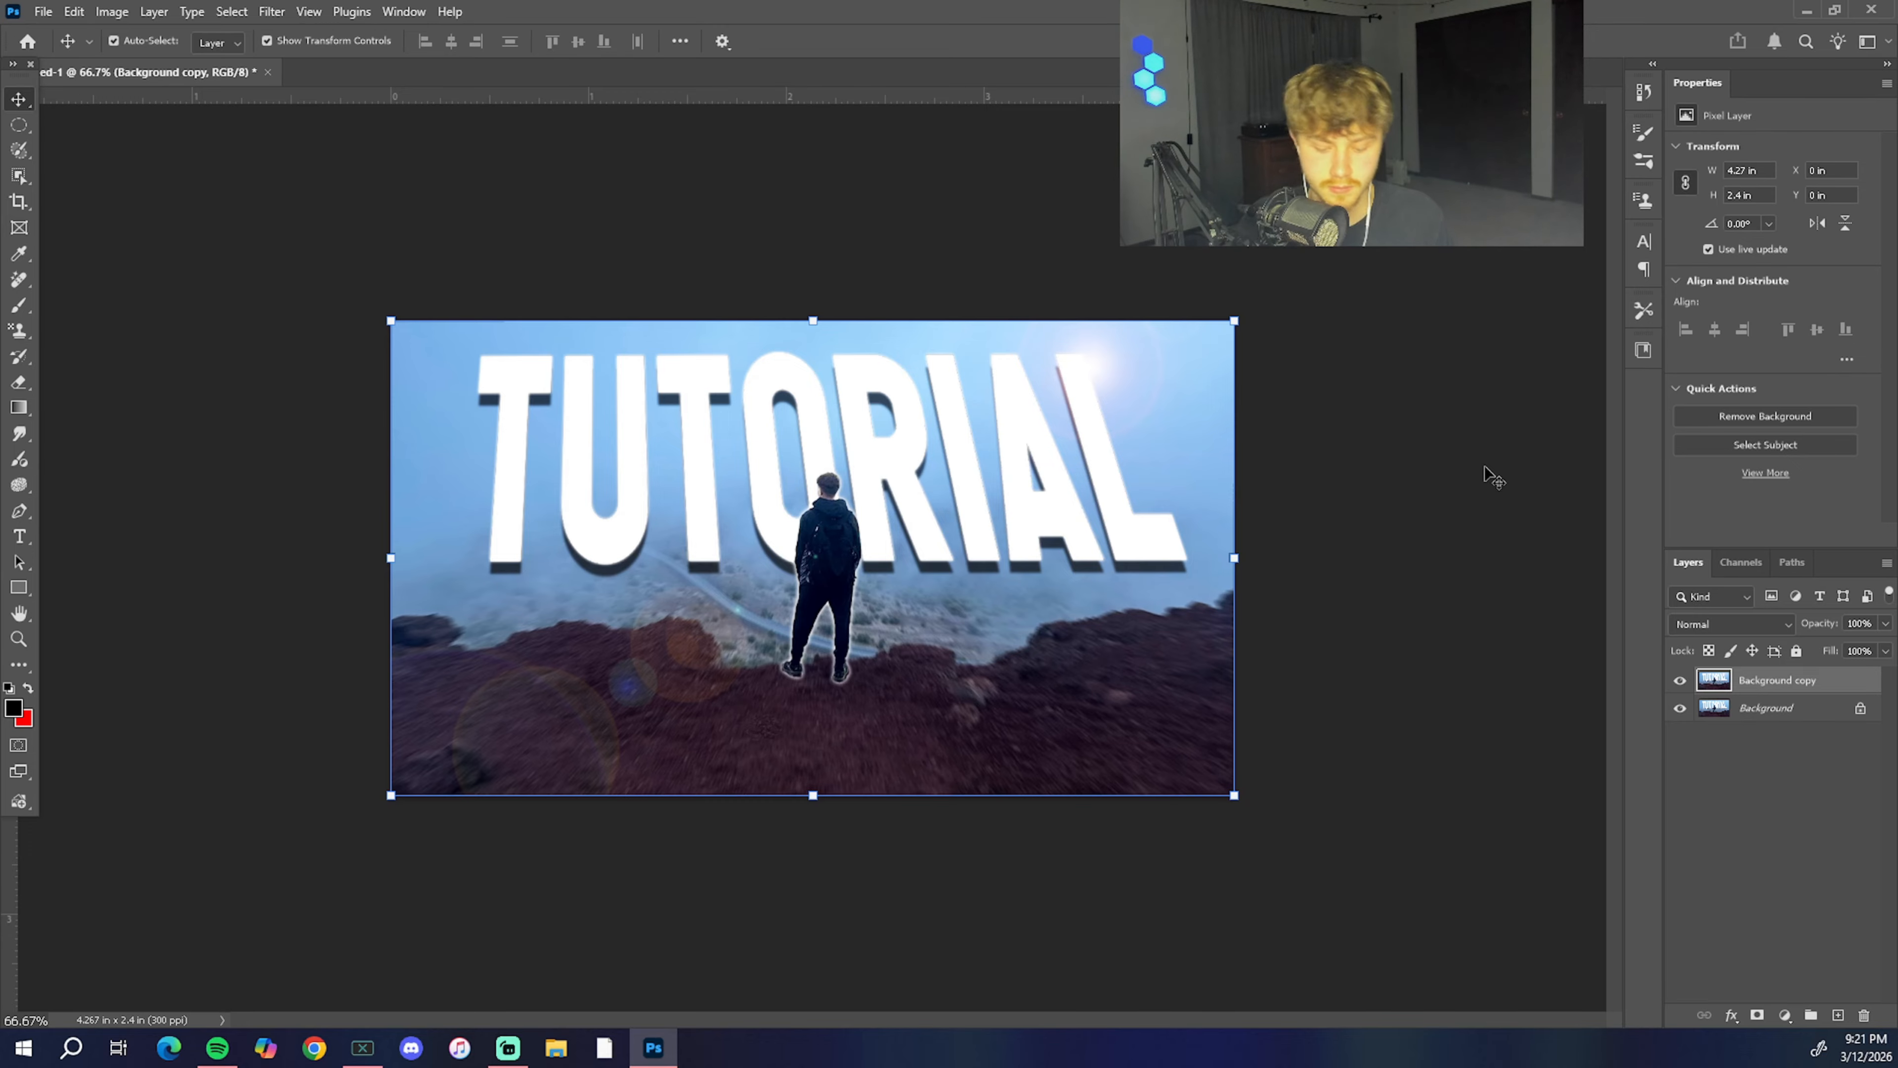
# Step: Undo the last lens flare and render a fainter one near the top of the L on the Background copy layer
pyautogui.hotkey('ctrl', 'z')
pyautogui.click(273, 13)
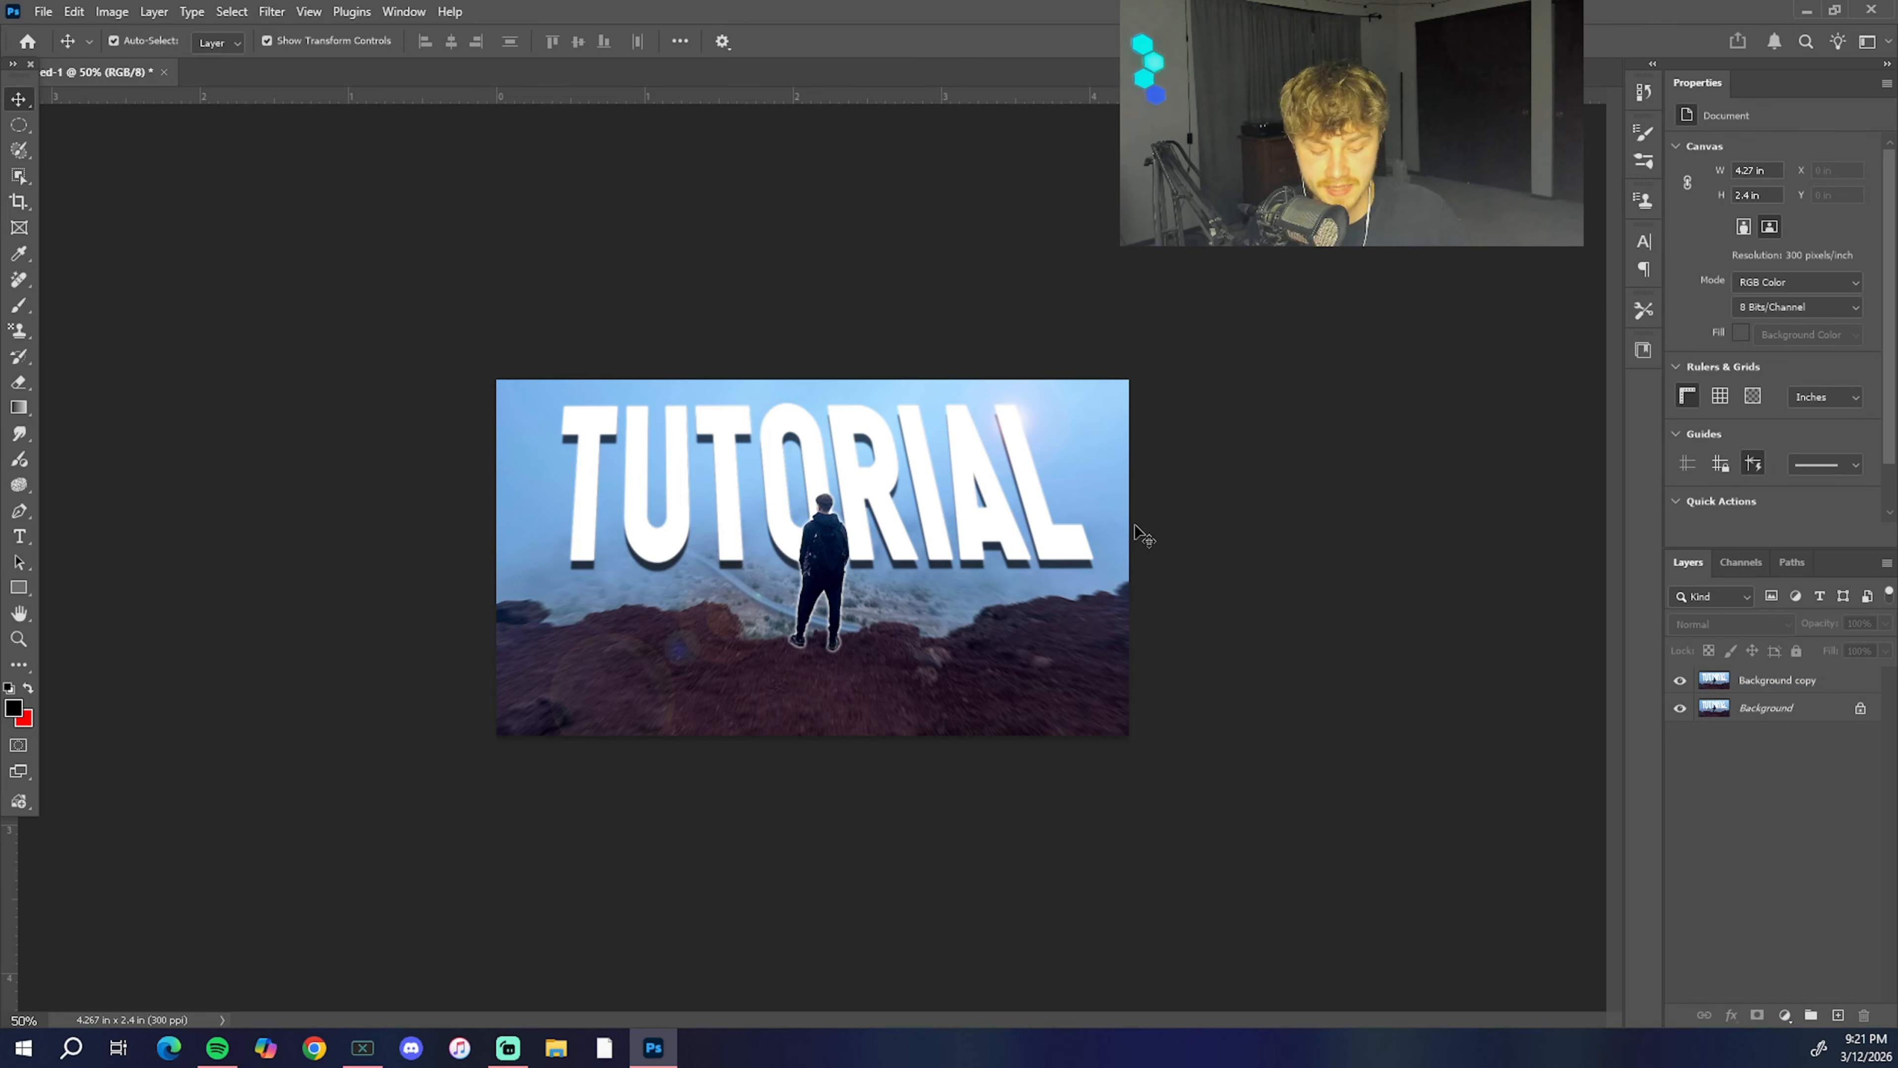
pyautogui.hotkey('ctrl', '+')
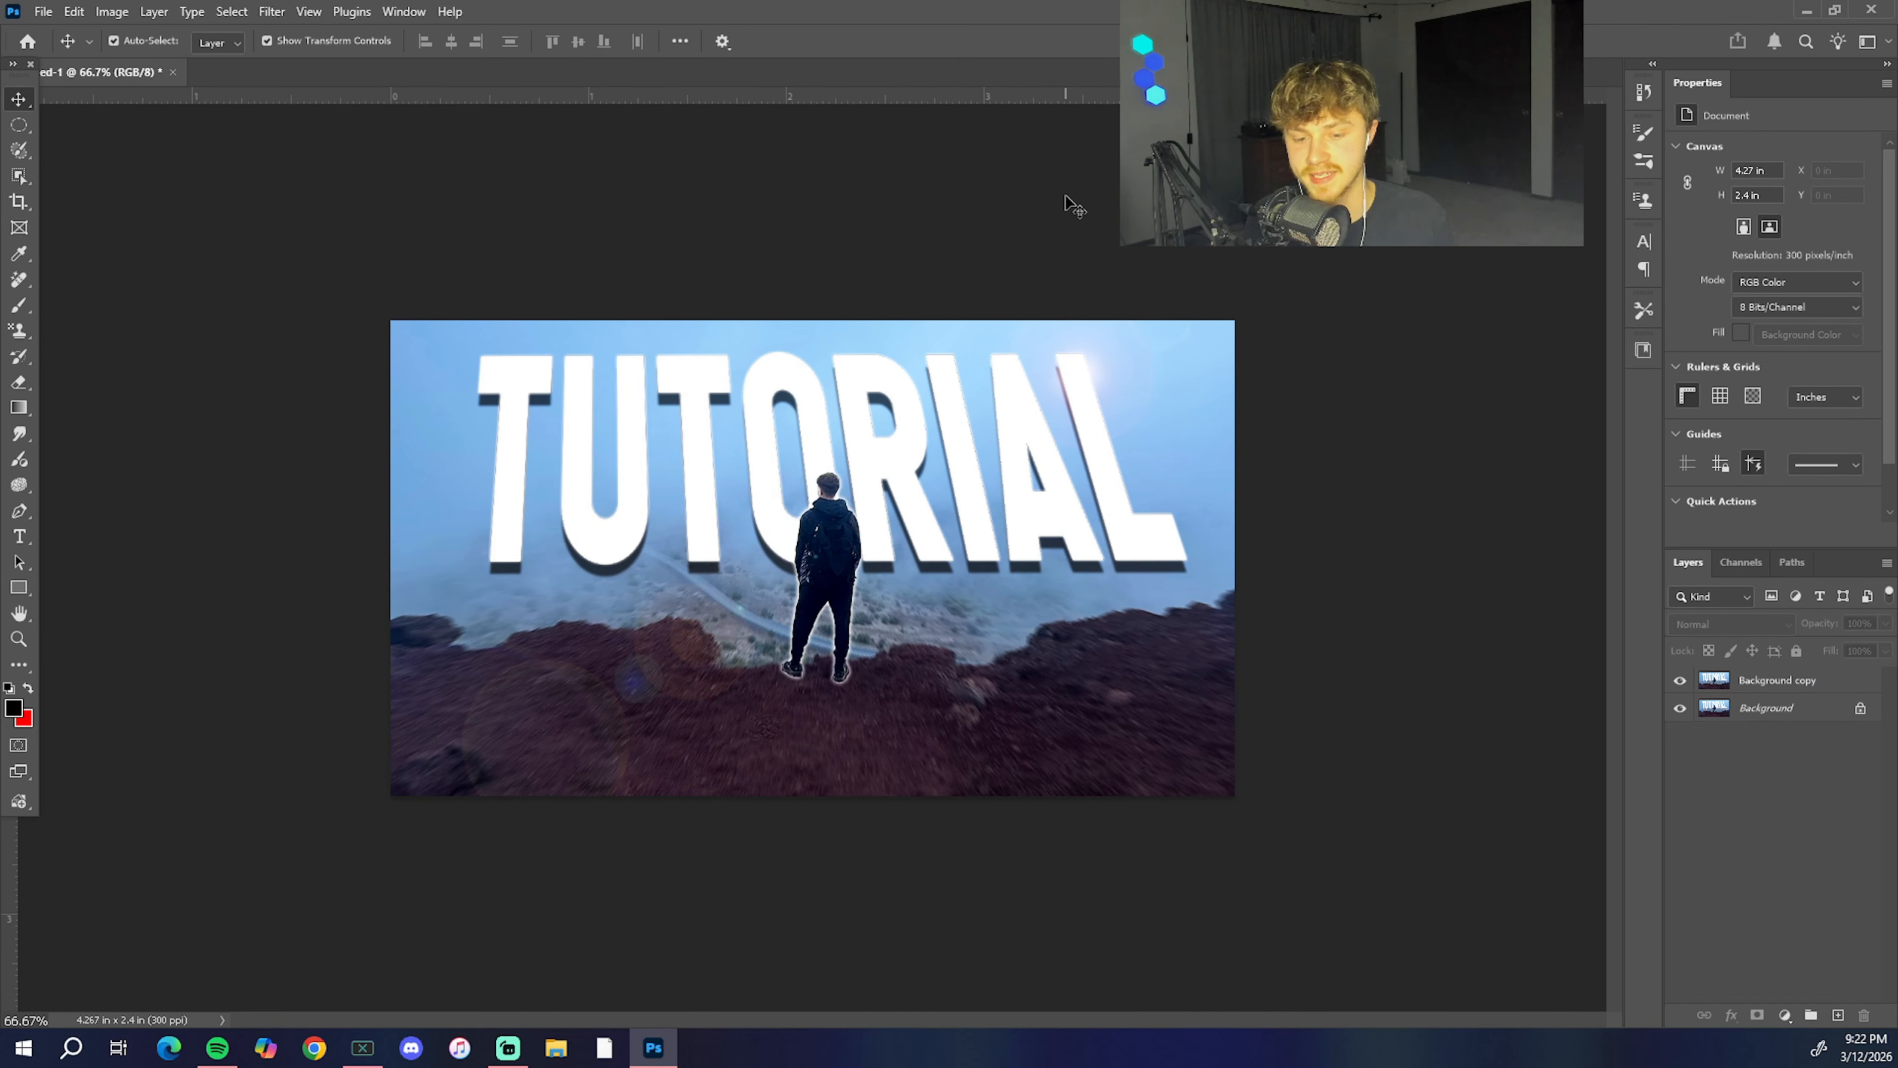